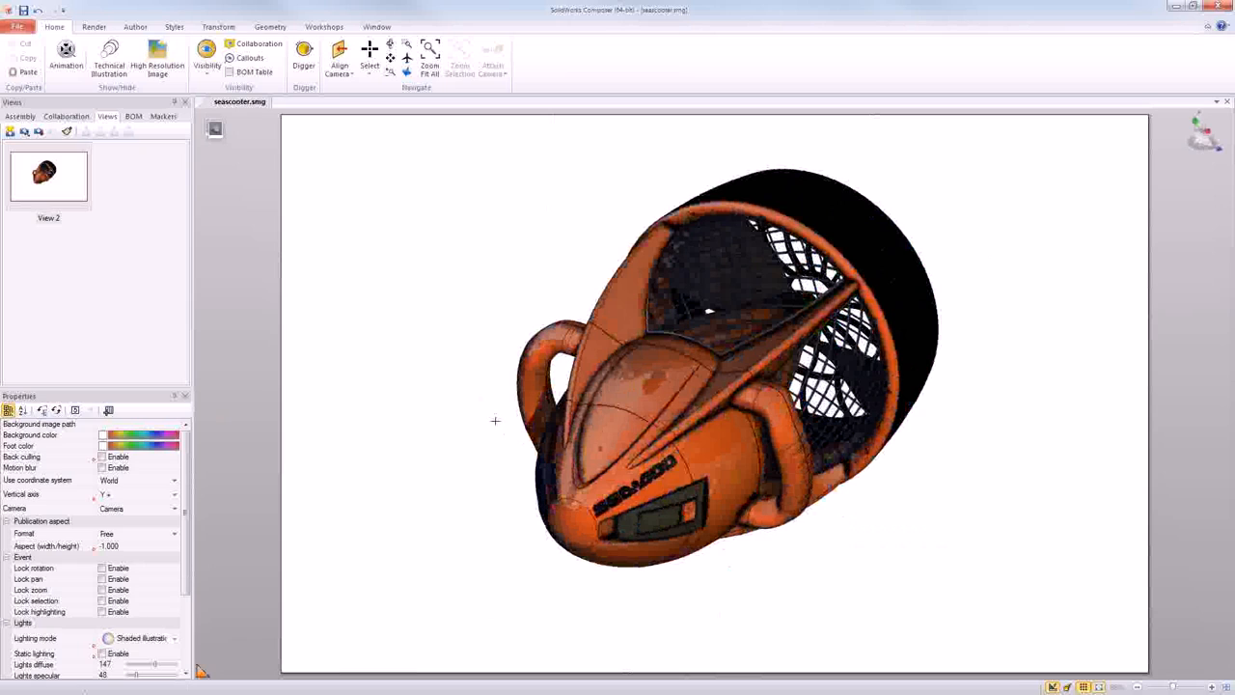
- Open the current document's properties and show its Input import settings
{"action": "left_click", "coordinate": [17, 26]}
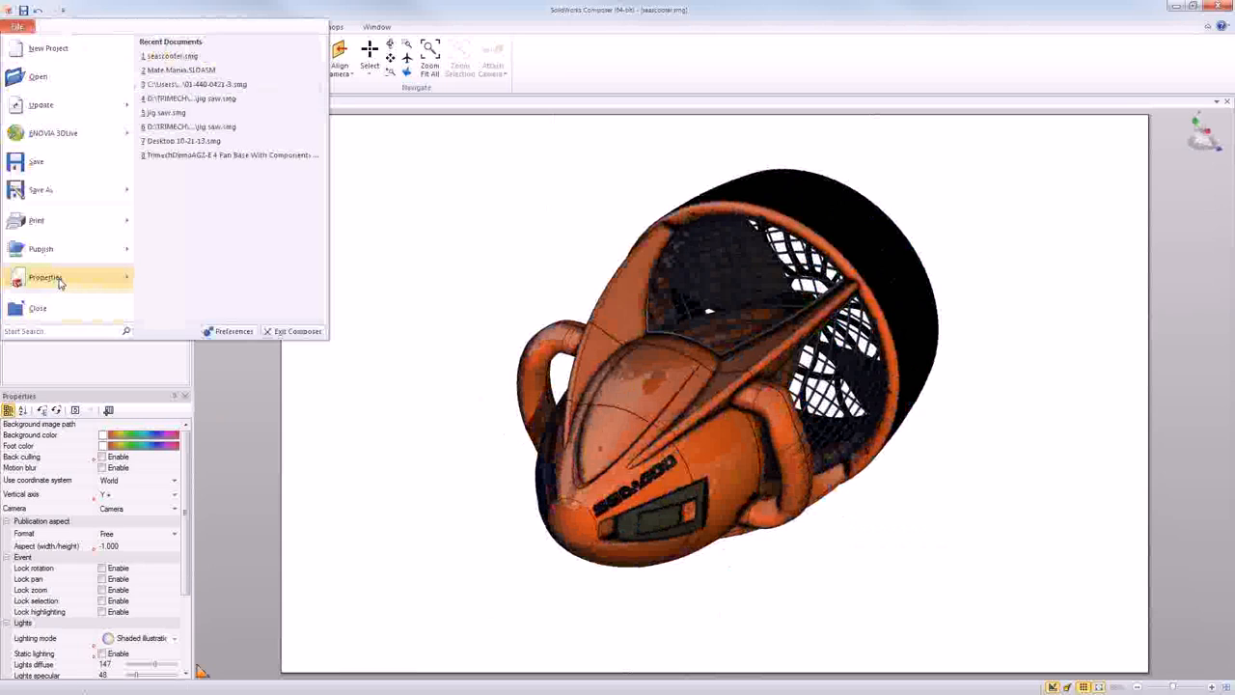
{"action": "mouse_move", "coordinate": [63, 280]}
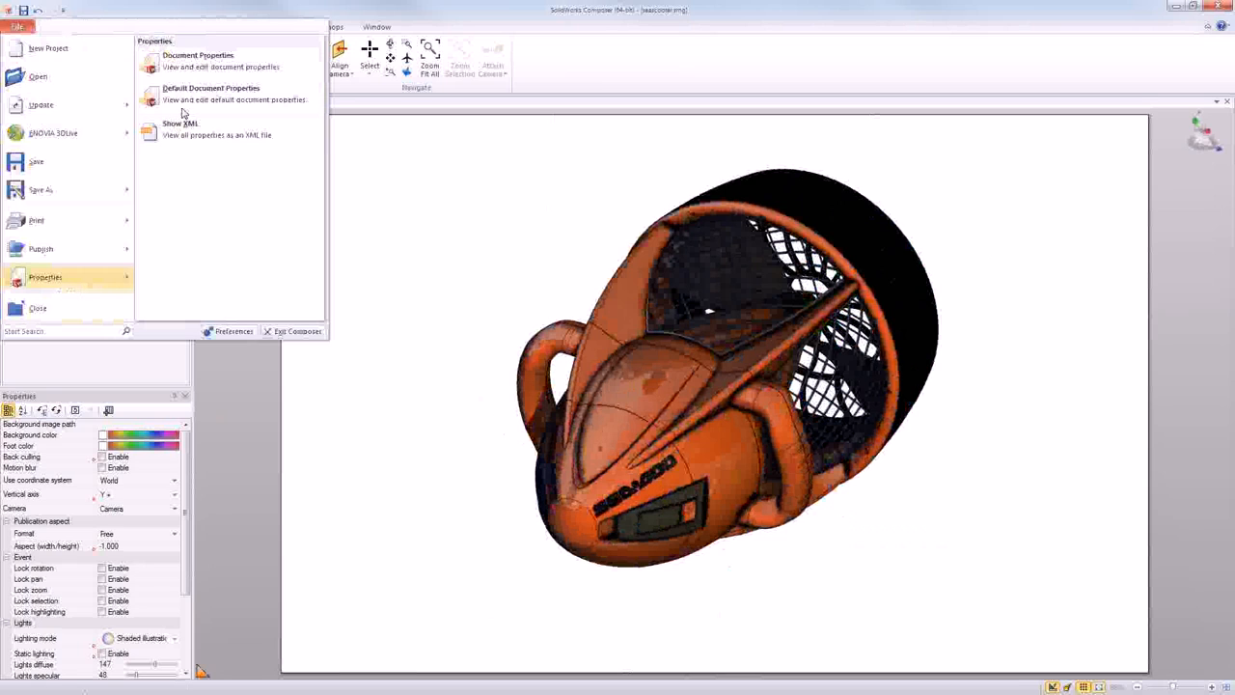
{"action": "left_click", "coordinate": [181, 68]}
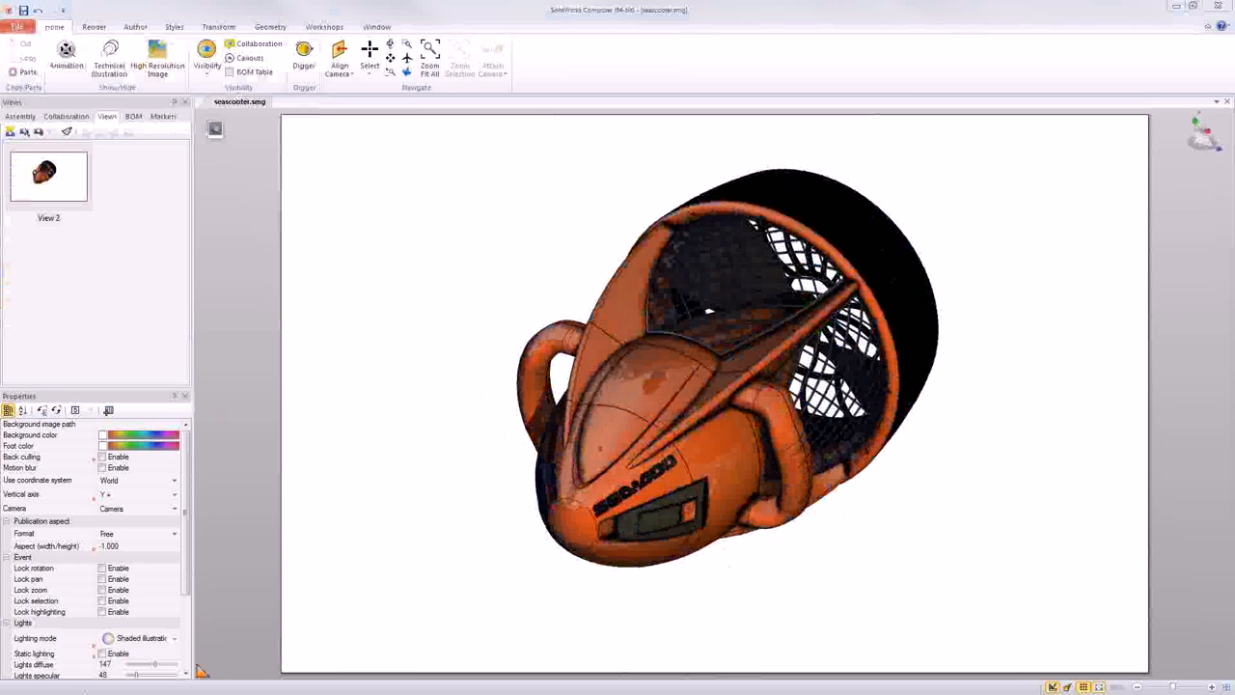
{"action": "left_click_drag", "start_coordinate": [424, 132], "coordinate": [619, 88]}
{"action": "left_click", "coordinate": [300, 291]}
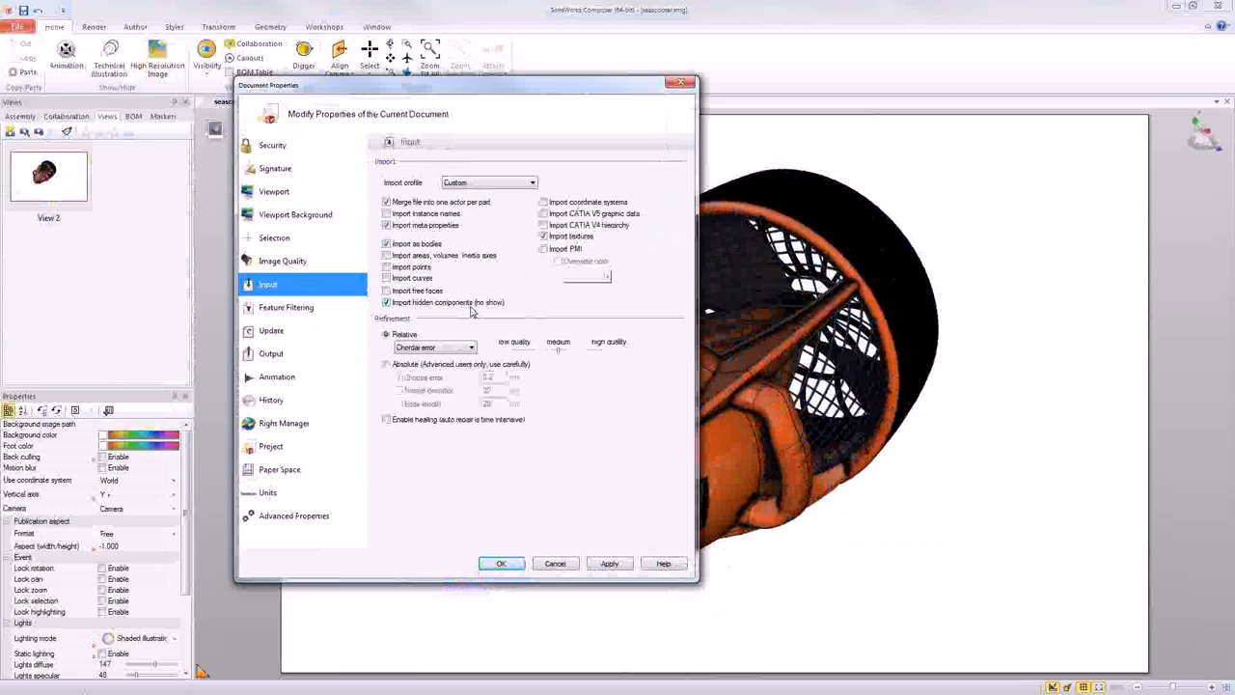
- Try toggling the "Merge file into one actor per part" import option, then discard the document property changes
{"action": "left_click", "coordinate": [387, 202]}
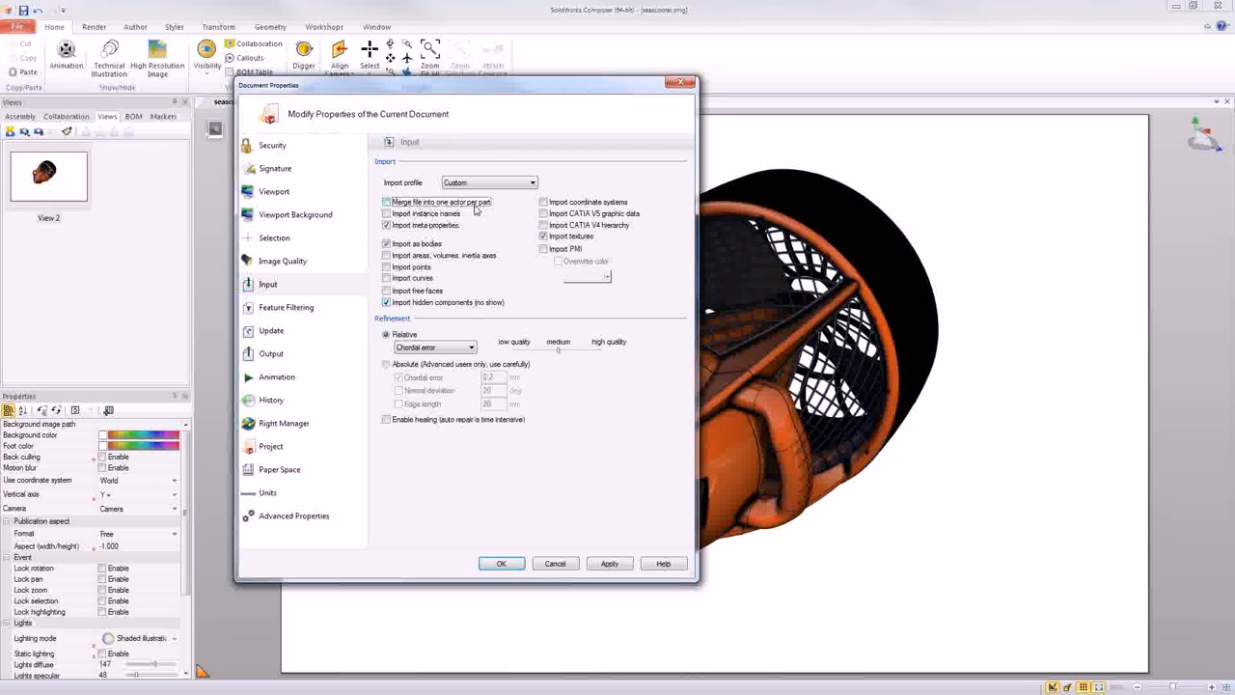
{"action": "left_click", "coordinate": [387, 202]}
{"action": "left_click", "coordinate": [423, 204]}
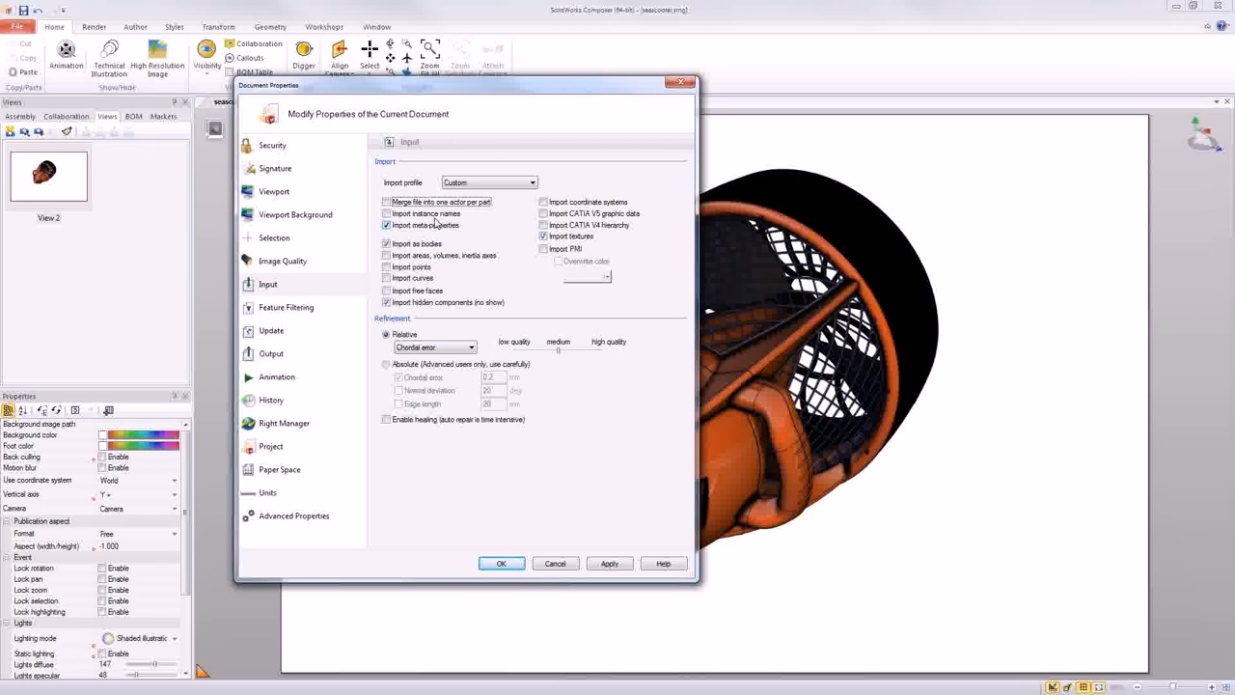
{"action": "left_click", "coordinate": [552, 567]}
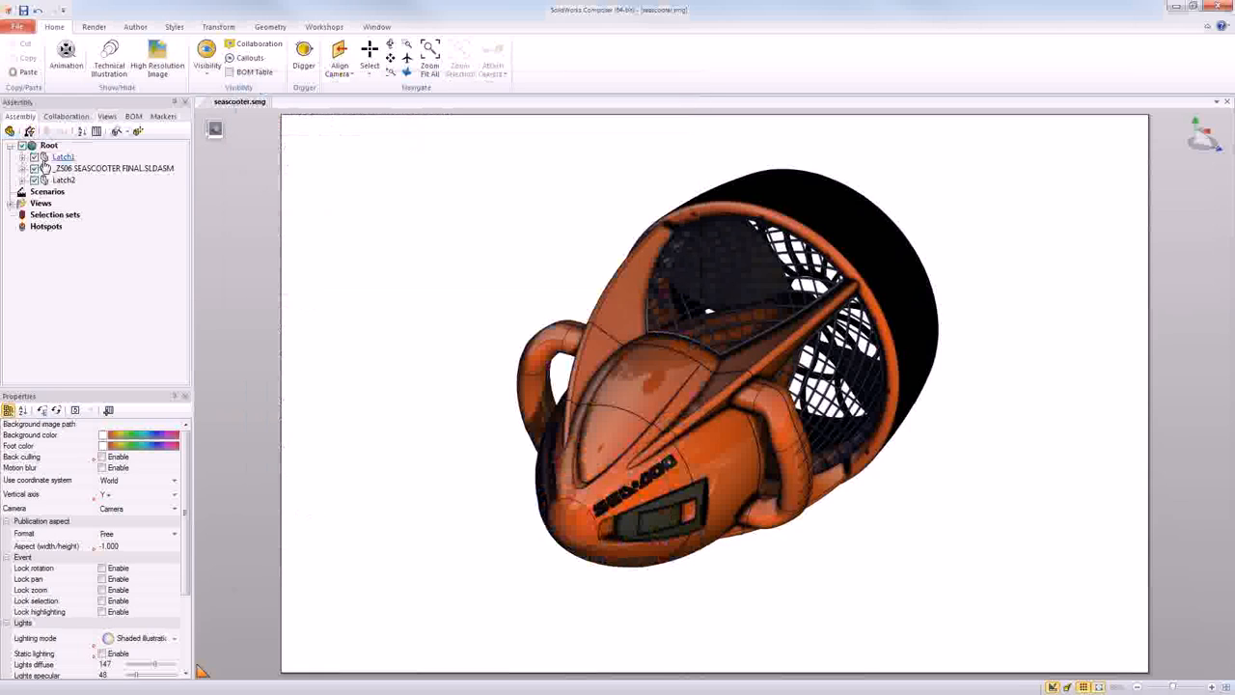
- Expand Latch1 in the assembly tree and check the current document's Input import settings
{"action": "left_click", "coordinate": [22, 156]}
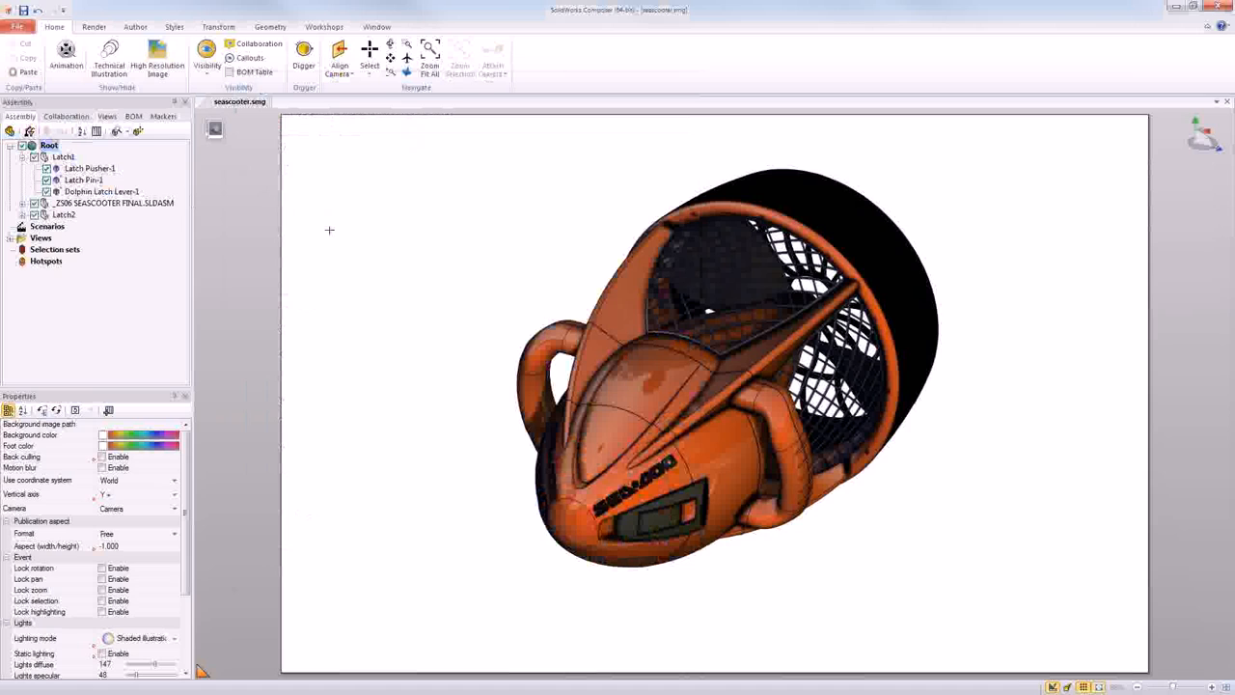
{"action": "left_click", "coordinate": [17, 26]}
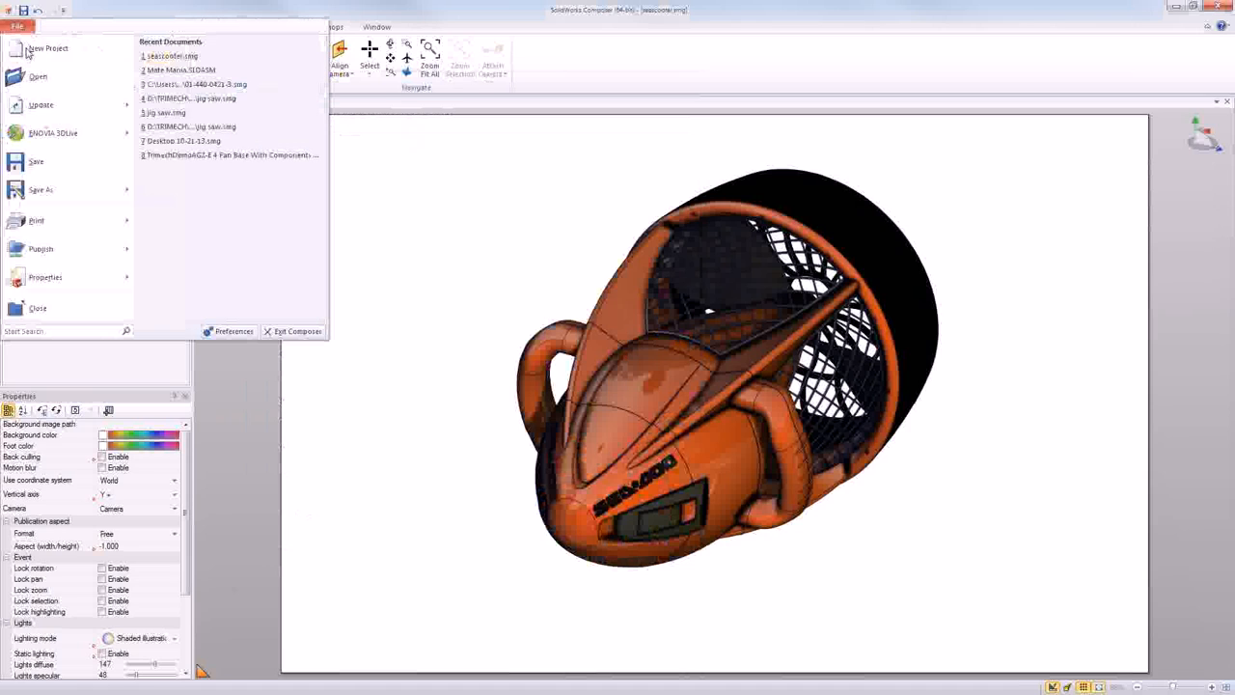
{"action": "mouse_move", "coordinate": [32, 280]}
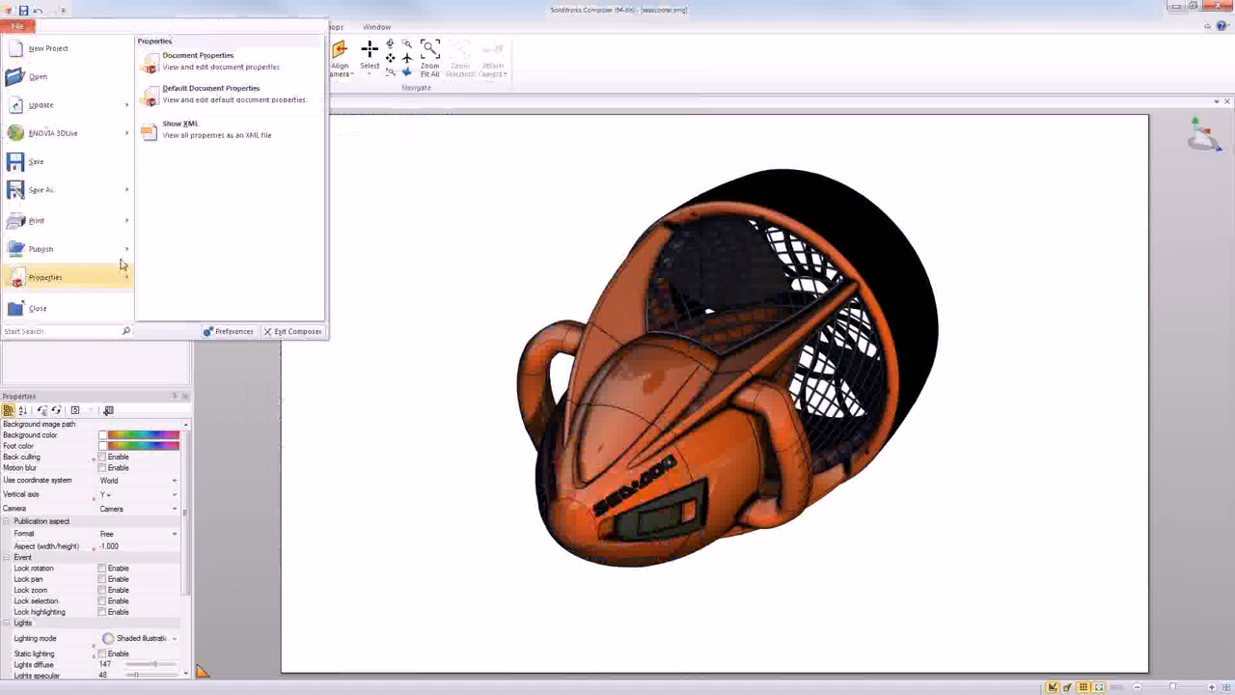
{"action": "left_click", "coordinate": [178, 75]}
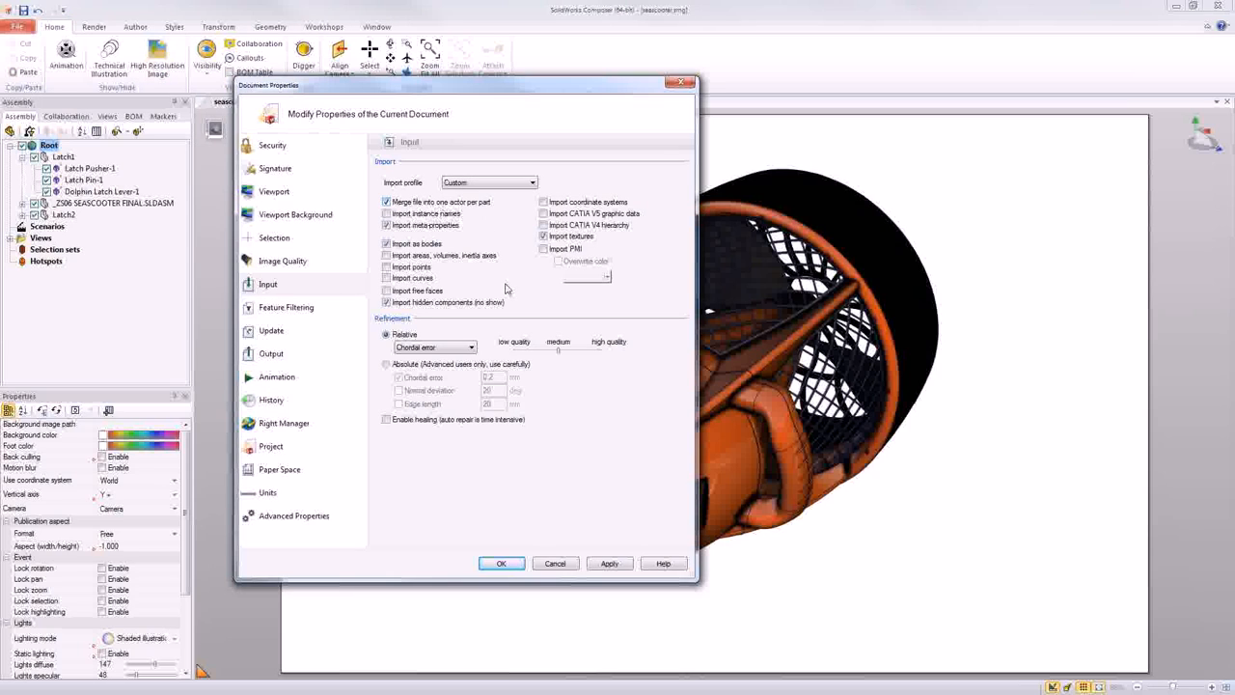
{"action": "left_click", "coordinate": [554, 564]}
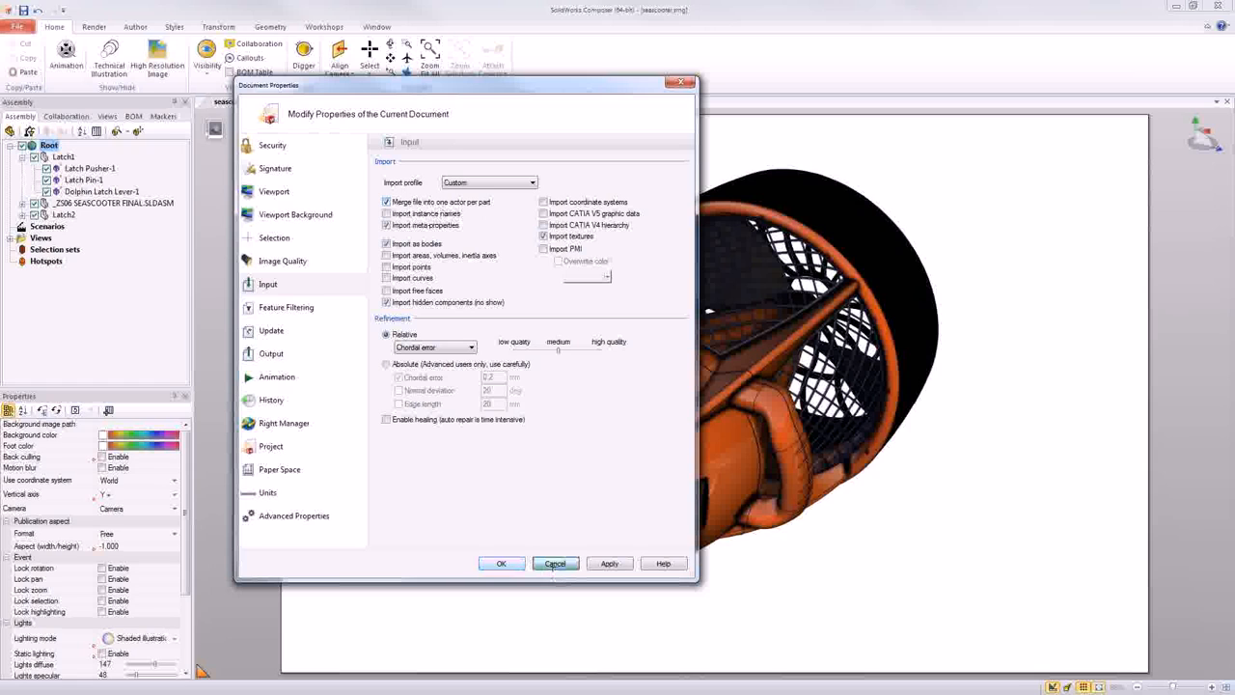
- Examine the import options offered when opening a file, then close the dialog without opening anything
{"action": "left_click", "coordinate": [18, 27]}
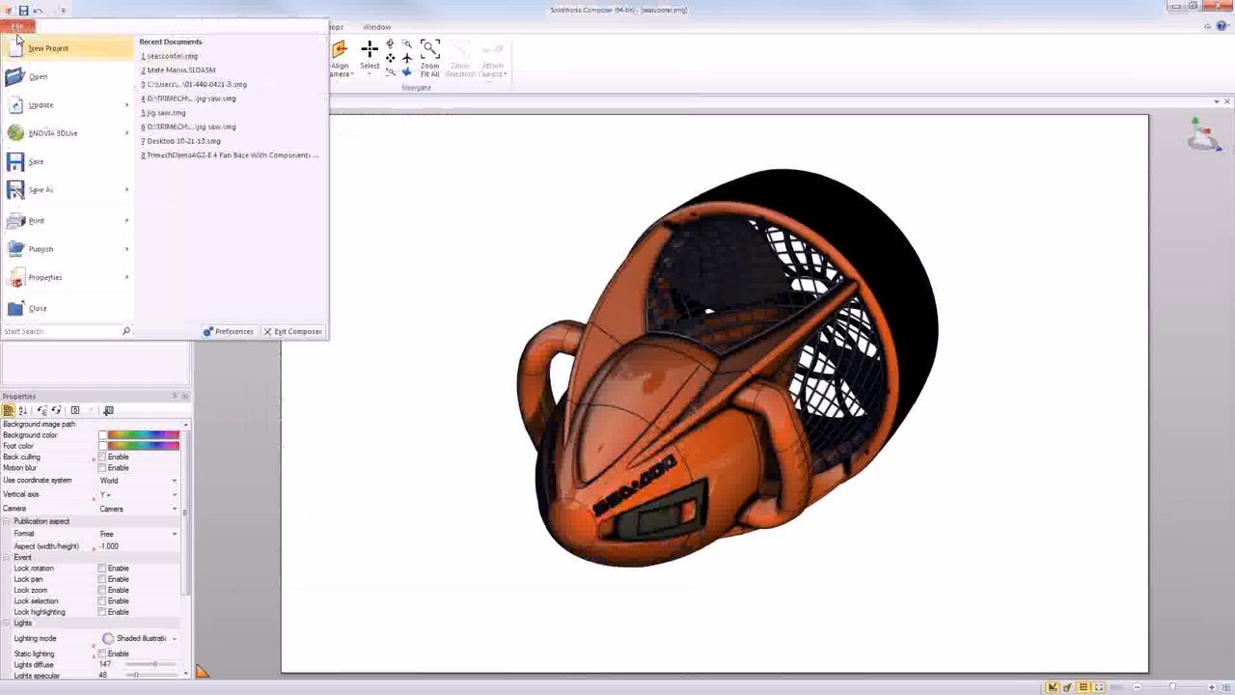
{"action": "left_click", "coordinate": [77, 85]}
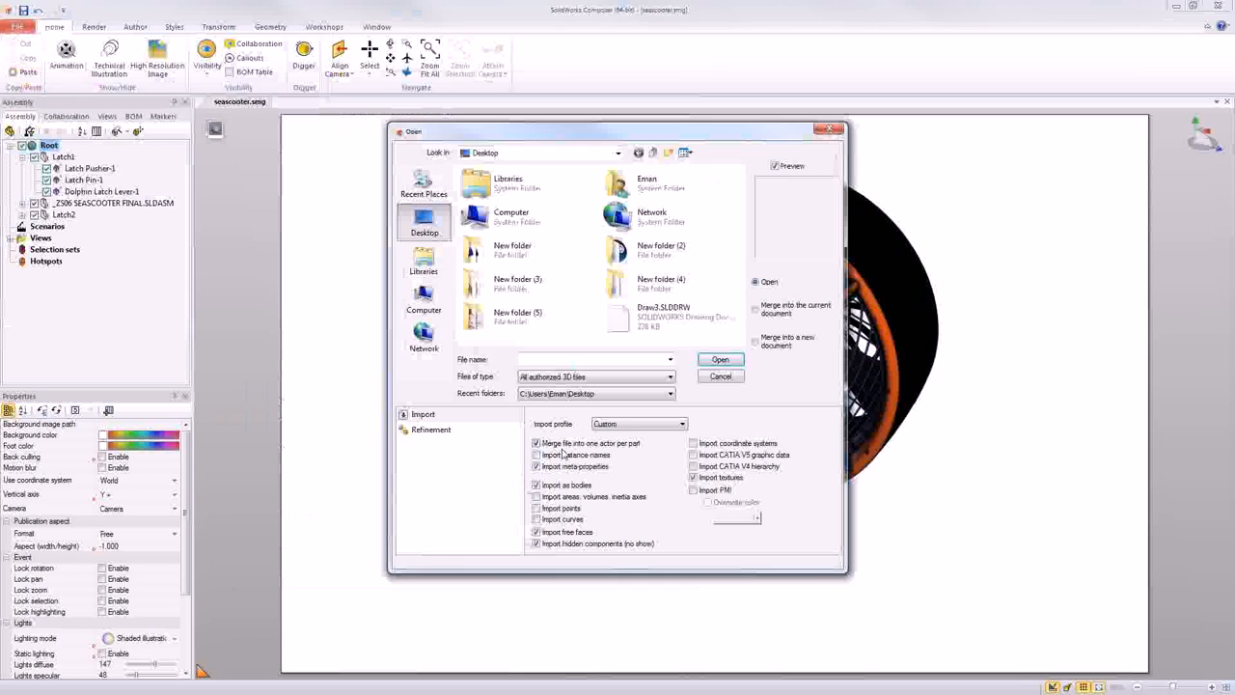
{"action": "left_click", "coordinate": [714, 377]}
- Examine the Input import settings in the default document properties and leave them unchanged
{"action": "left_click", "coordinate": [18, 27]}
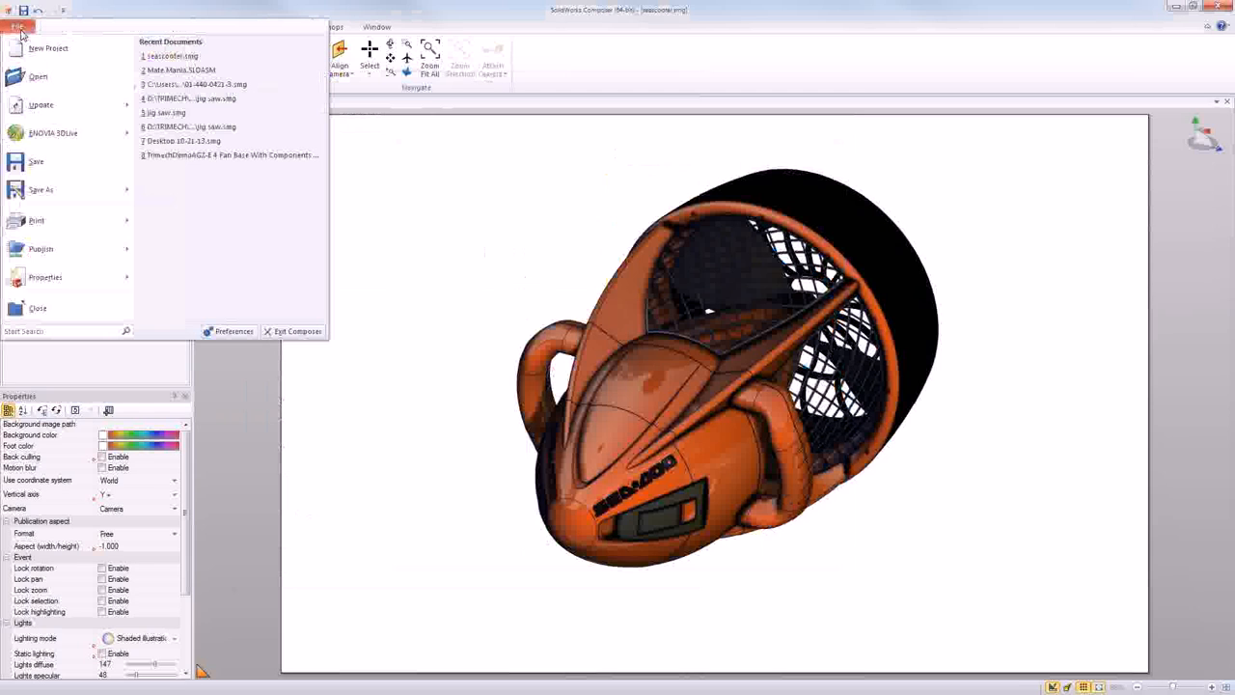
{"action": "mouse_move", "coordinate": [49, 286]}
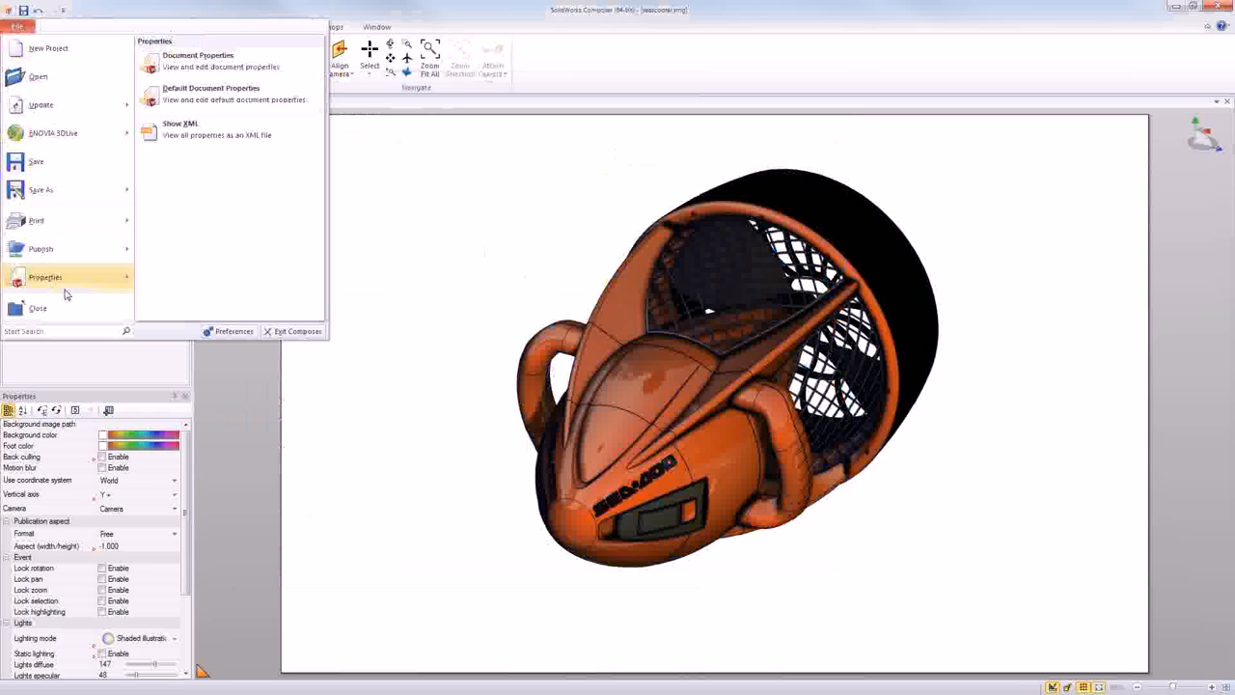
{"action": "left_click", "coordinate": [218, 102]}
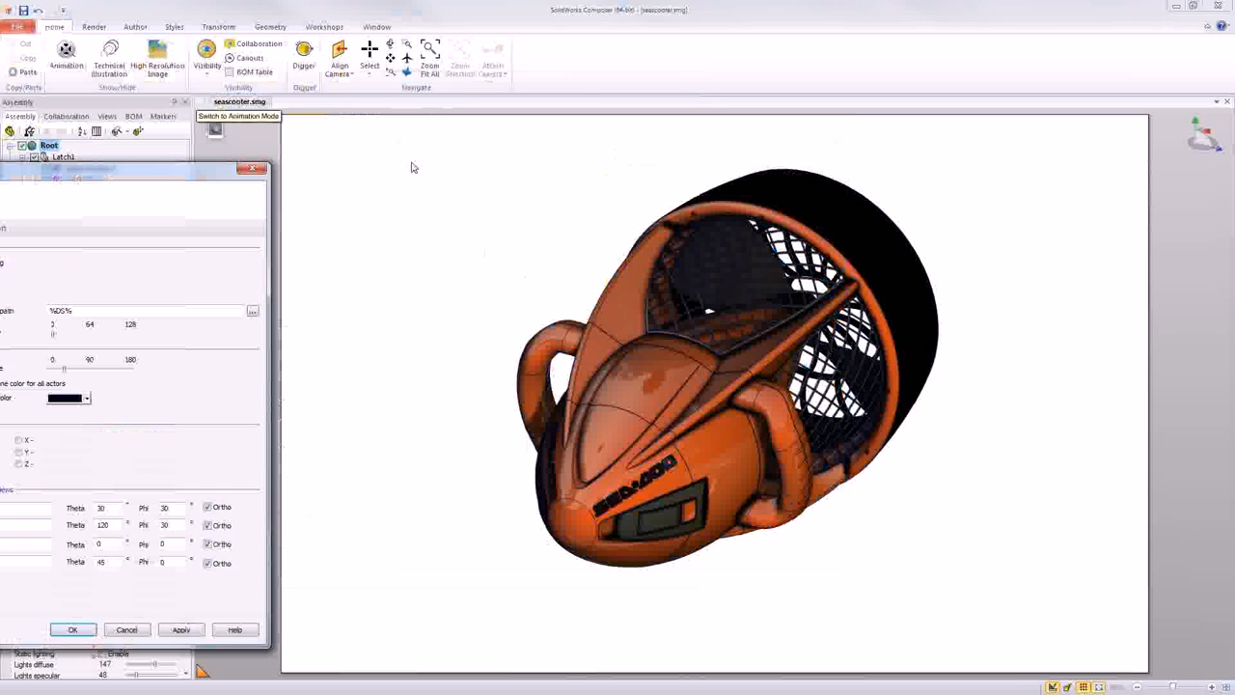
{"action": "left_click", "coordinate": [262, 303]}
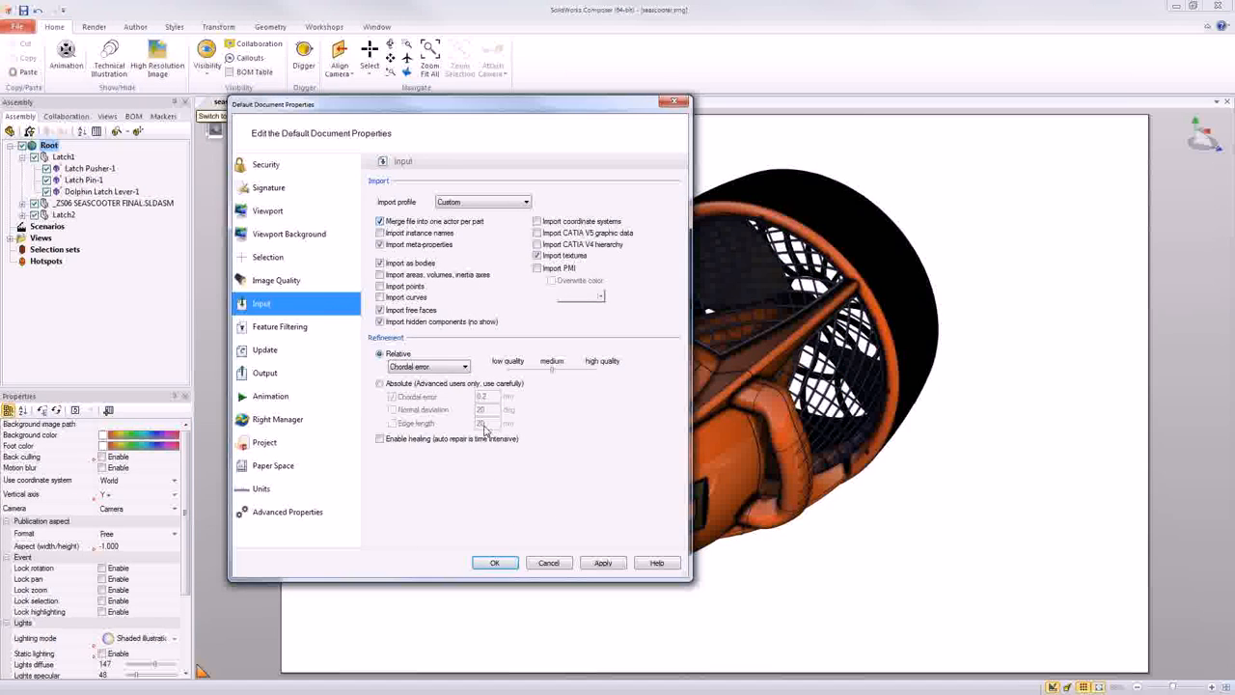
{"action": "left_click", "coordinate": [544, 565]}
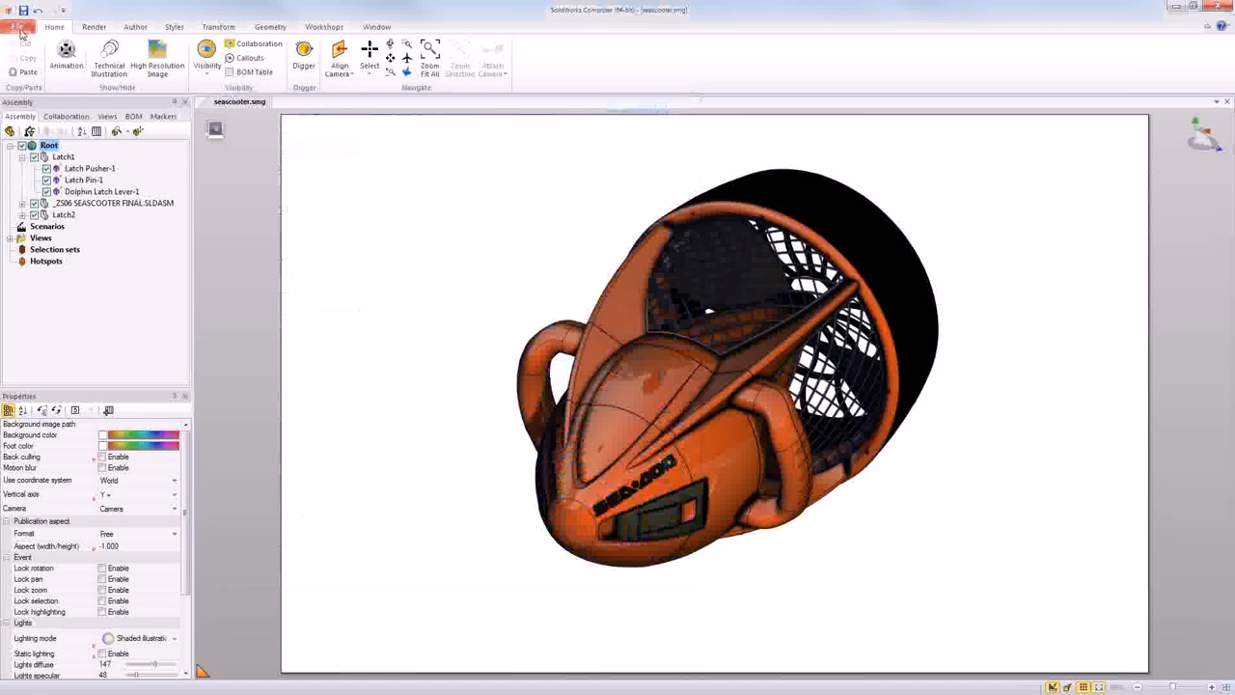
- Compare the import options of the Open dialog with the Input settings in the default document properties
{"action": "left_click", "coordinate": [18, 26]}
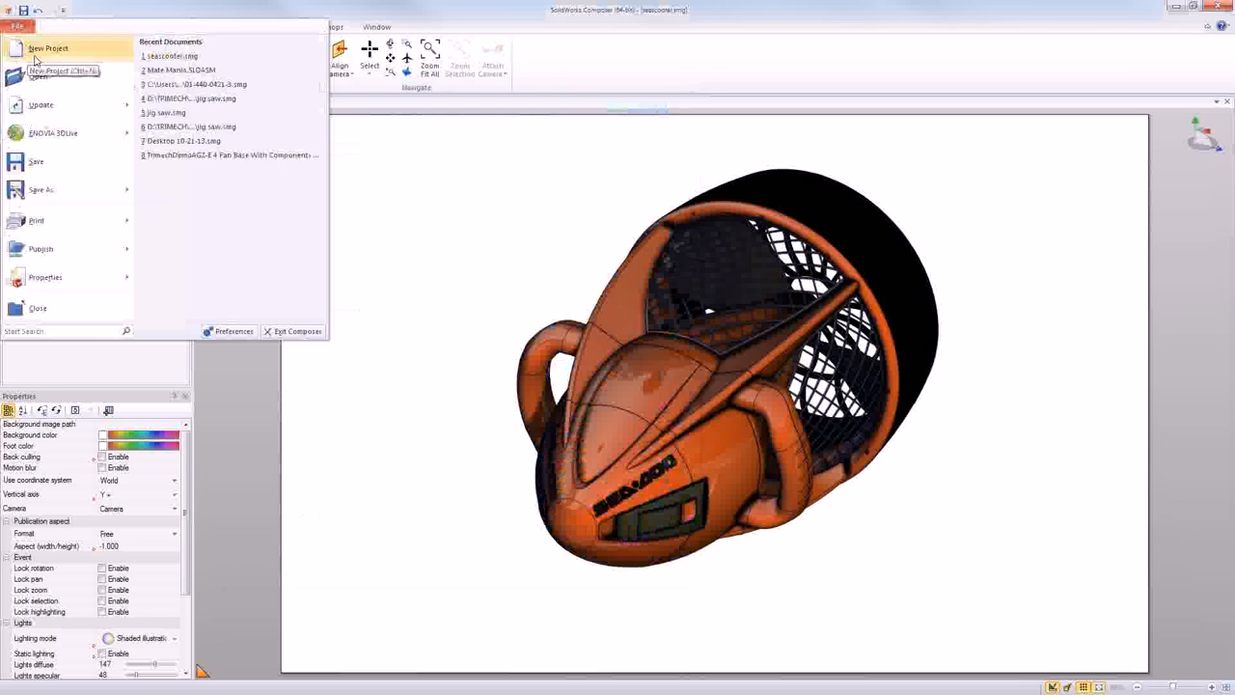
{"action": "left_click", "coordinate": [46, 85]}
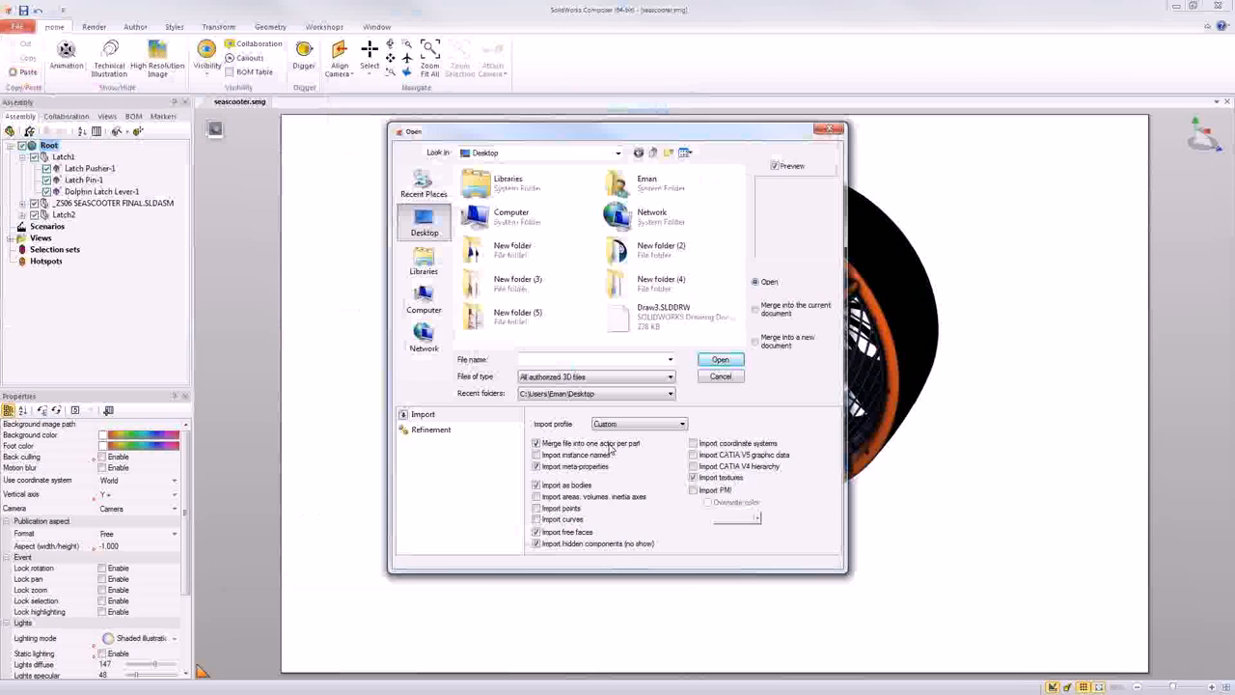
{"action": "left_click", "coordinate": [719, 376]}
{"action": "left_click", "coordinate": [17, 27]}
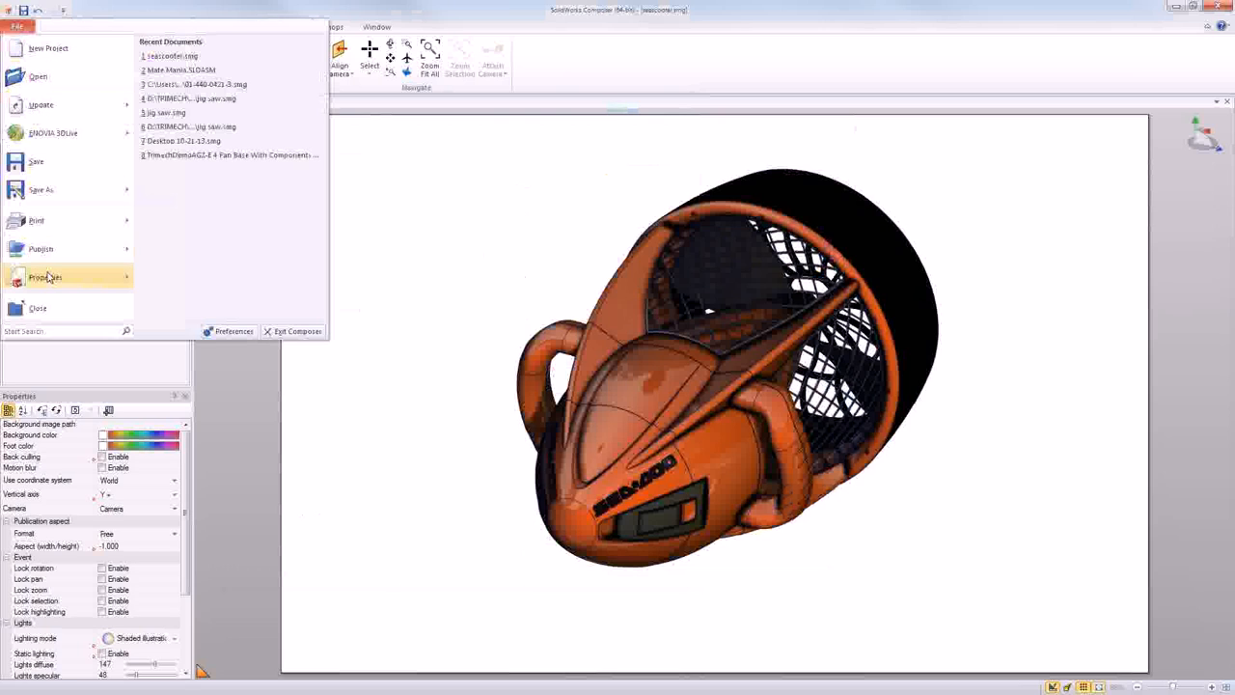
{"action": "mouse_move", "coordinate": [46, 277]}
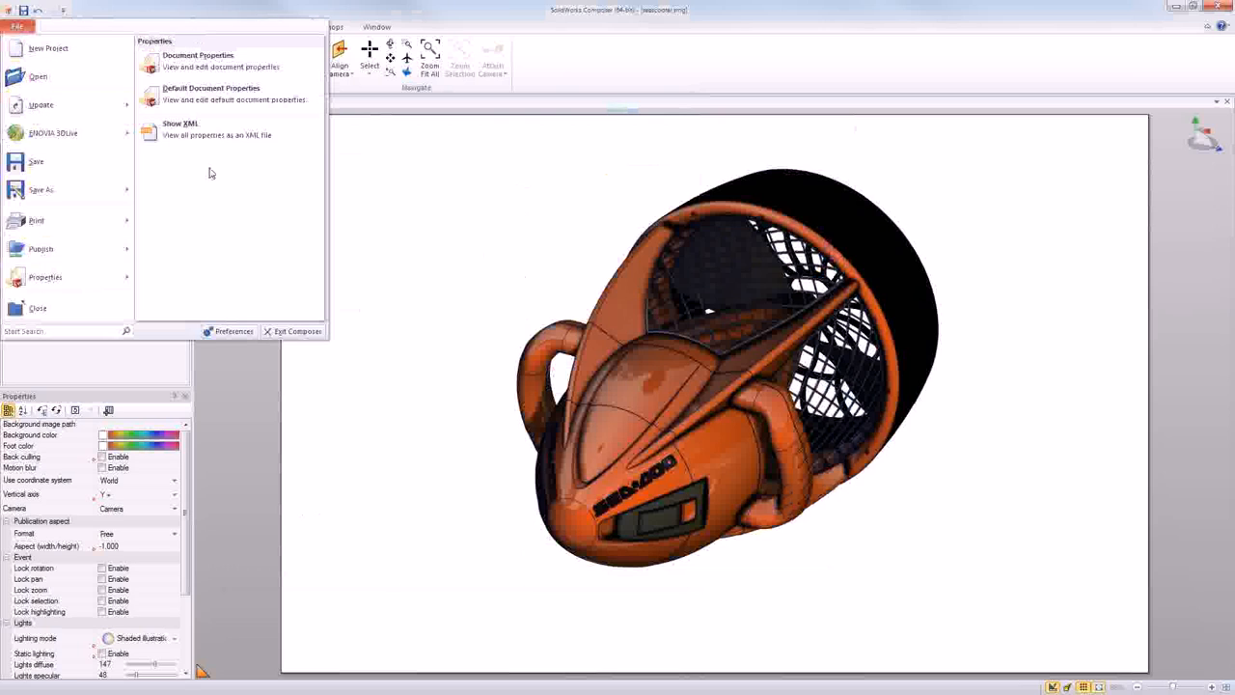
{"action": "left_click", "coordinate": [218, 103]}
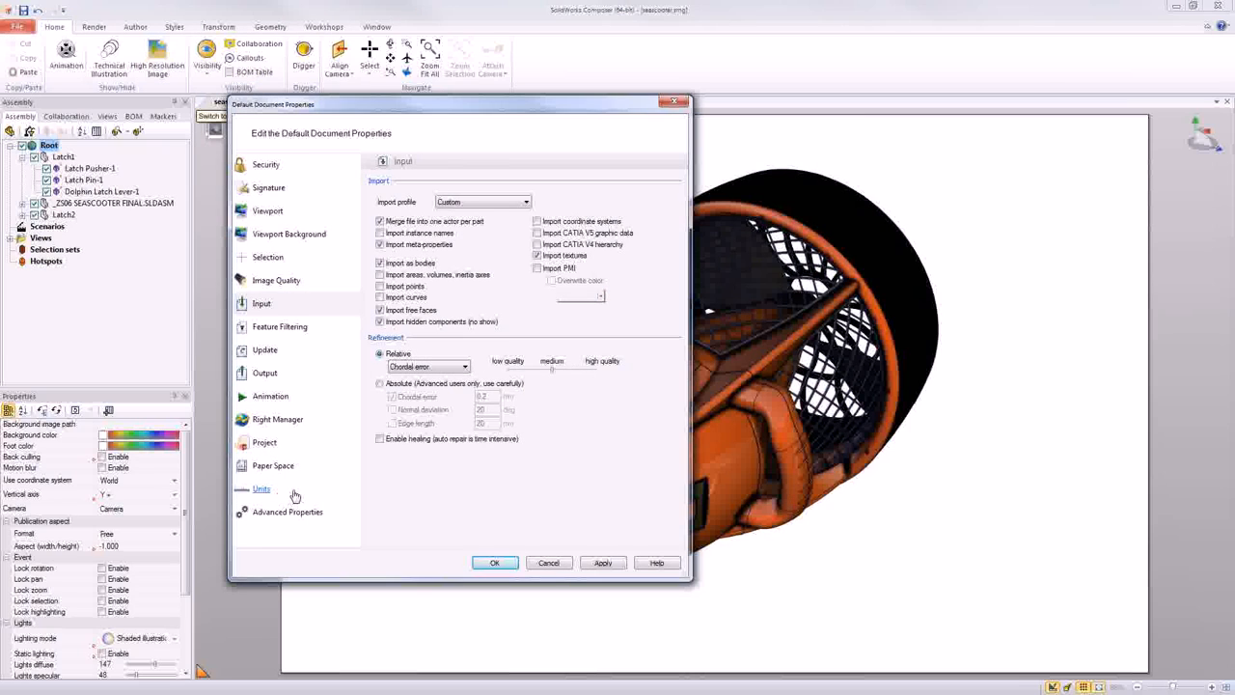
{"action": "left_click", "coordinate": [549, 568]}
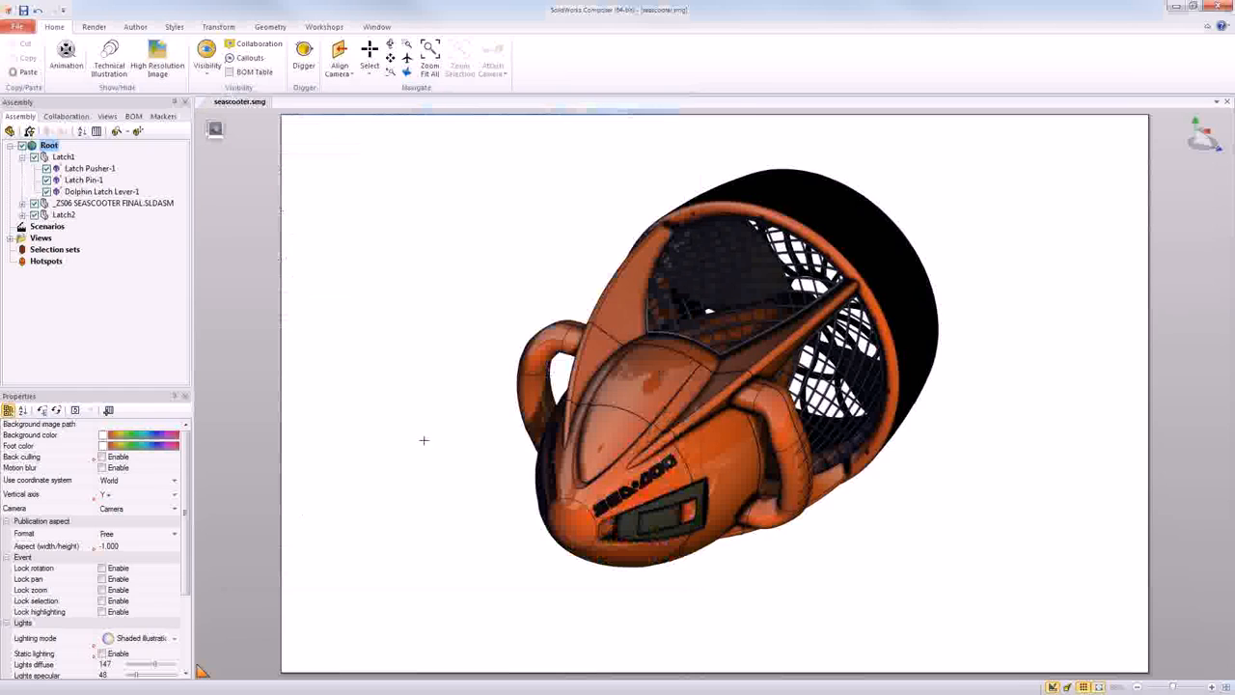
- Collapse Latch1 in the assembly tree and open jig saw.smg
{"action": "left_click", "coordinate": [23, 157]}
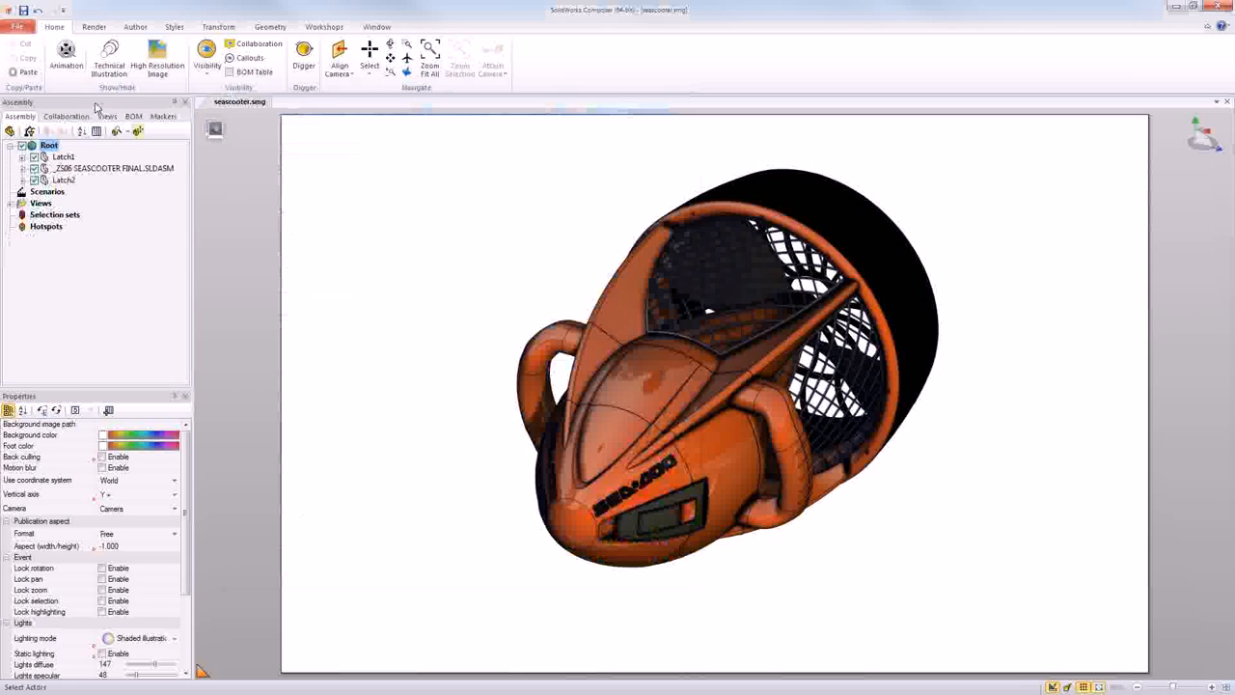
{"action": "left_click", "coordinate": [21, 29]}
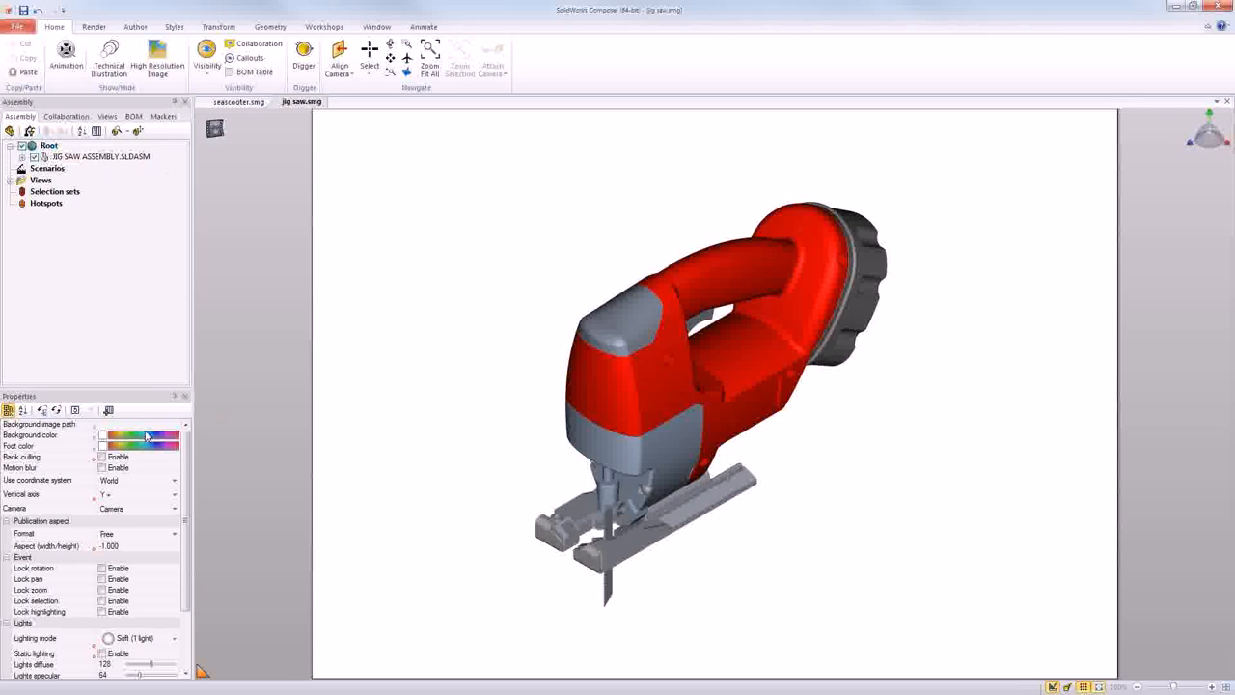
- Start opening another file and browse from Local Disk (C:) through SolidWorks Training Files and SolidWorks Composer 2014 to the CaseStudy folder
{"action": "left_click", "coordinate": [23, 34]}
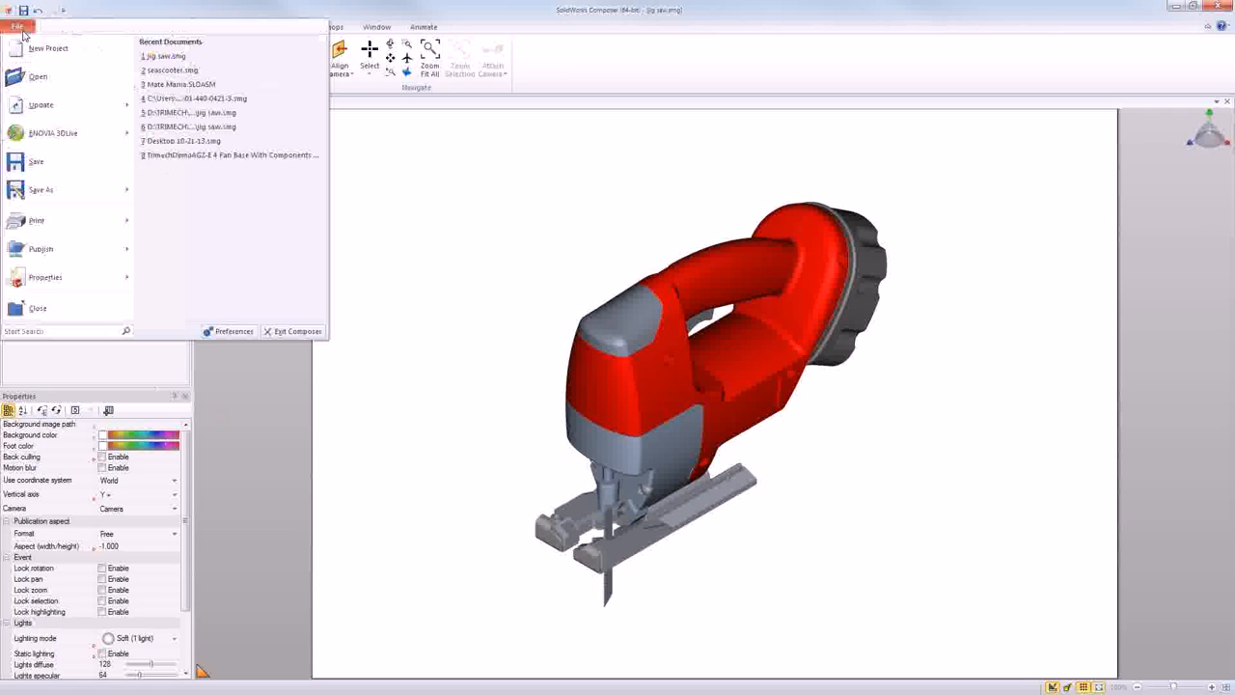
{"action": "left_click", "coordinate": [164, 69]}
{"action": "key", "text": "ctrl+o"}
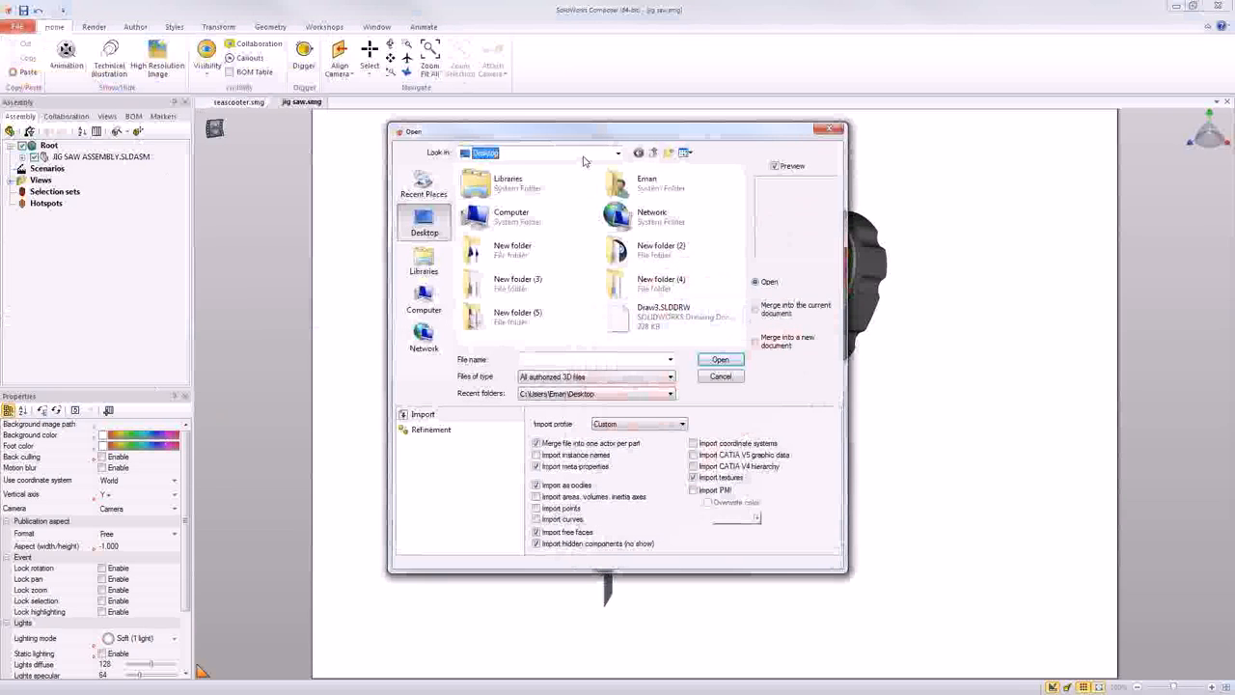
{"action": "left_click", "coordinate": [583, 154]}
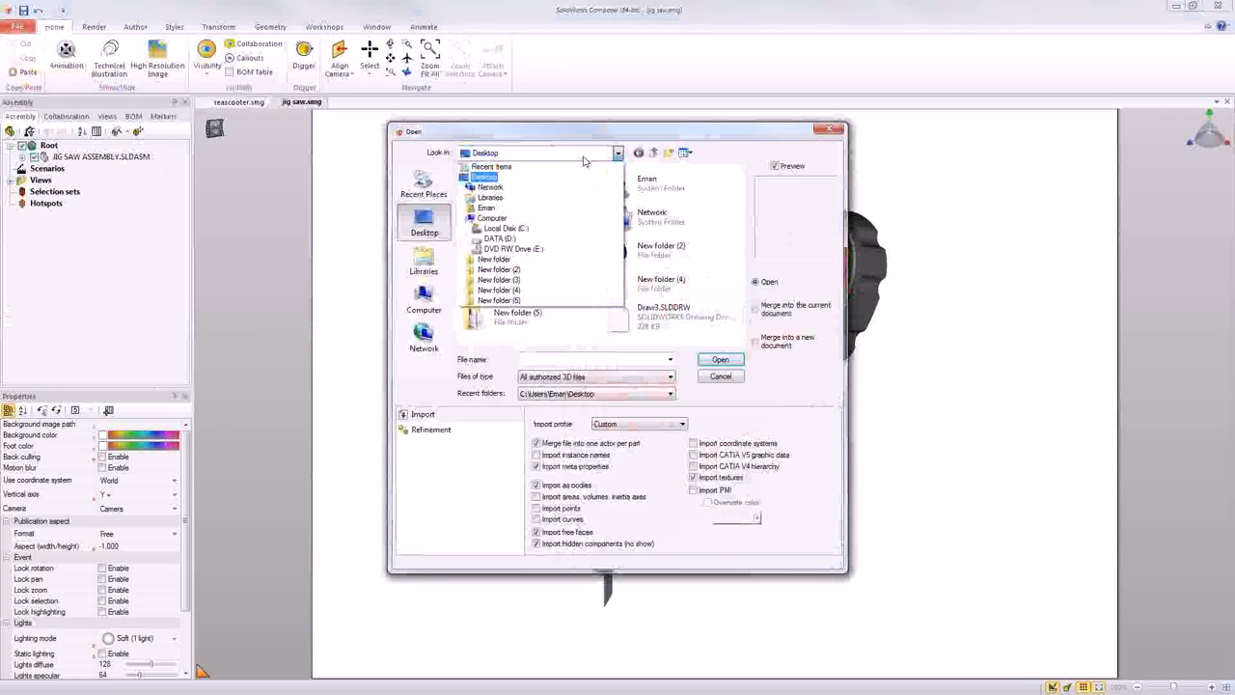
{"action": "left_click", "coordinate": [538, 230]}
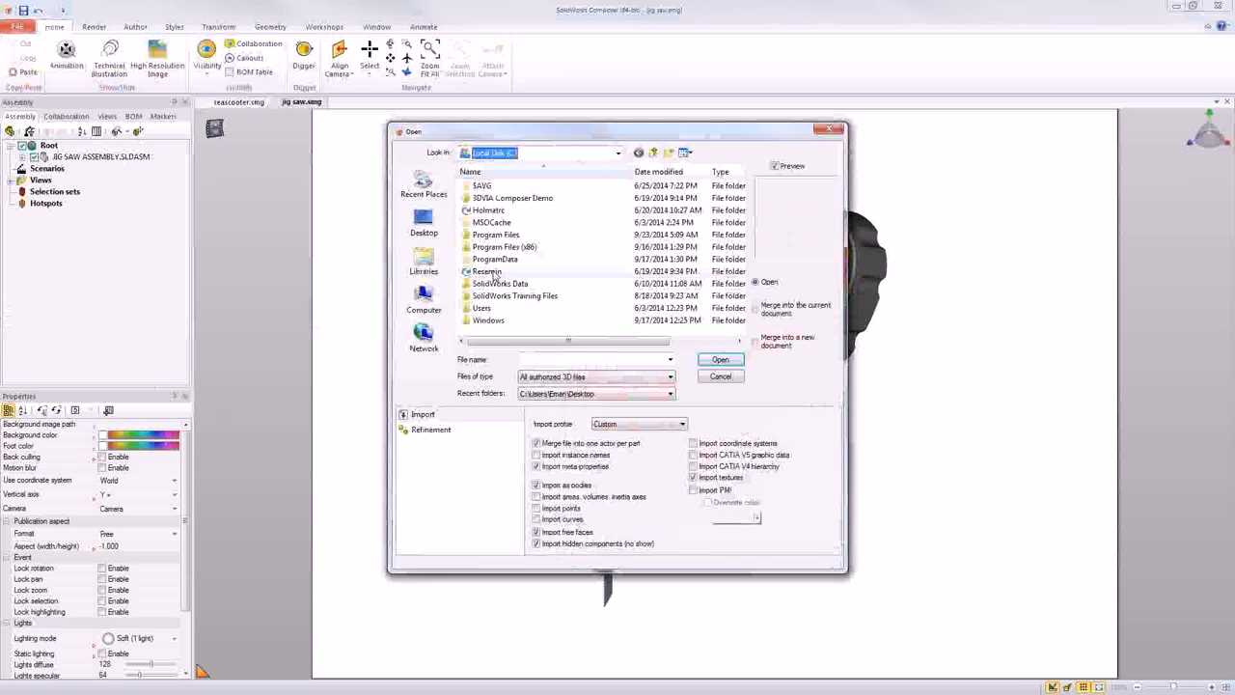
{"action": "double_click", "coordinate": [514, 295]}
{"action": "double_click", "coordinate": [509, 199]}
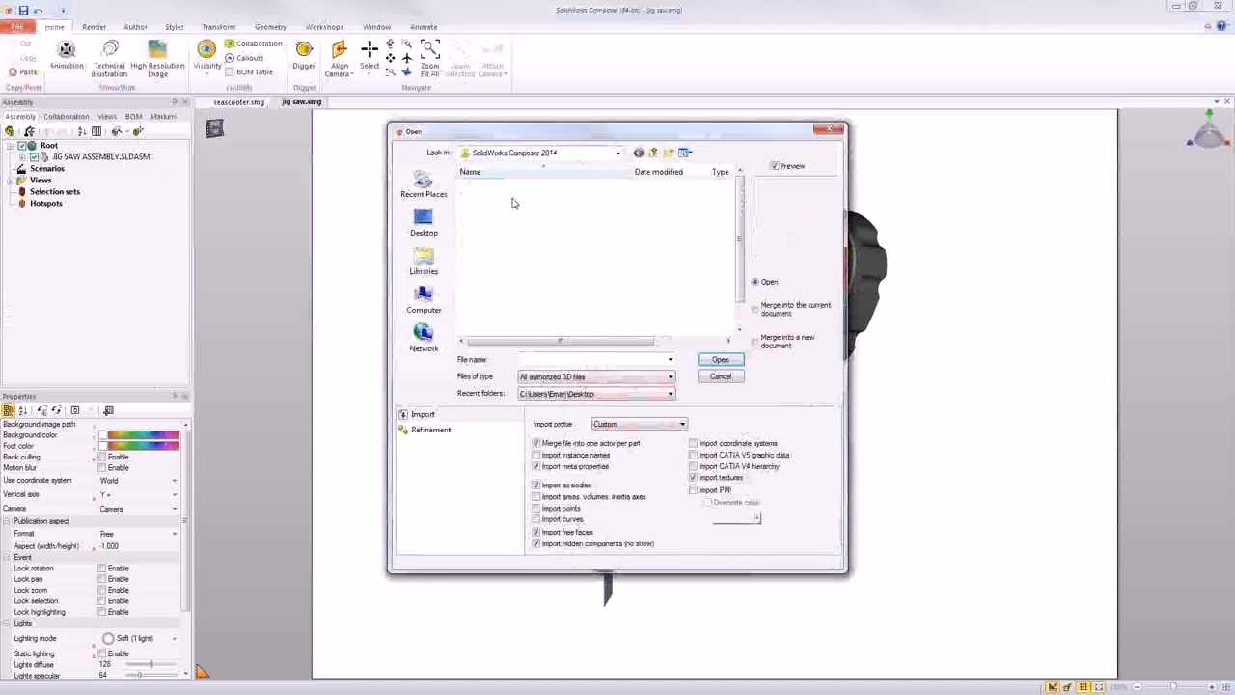
{"action": "double_click", "coordinate": [507, 224]}
{"action": "double_click", "coordinate": [509, 188]}
- Open Overturning Mechanism.smg using the "Merge into a new document" option
{"action": "left_click", "coordinate": [521, 211]}
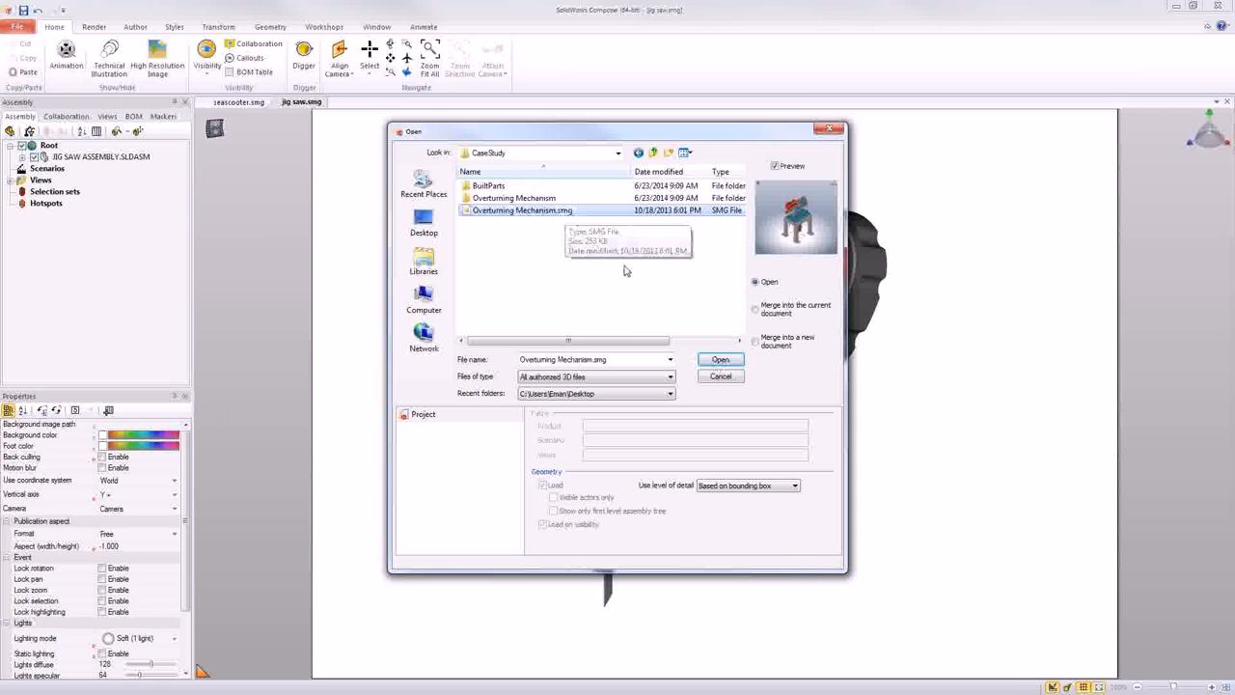
{"action": "left_click", "coordinate": [757, 342]}
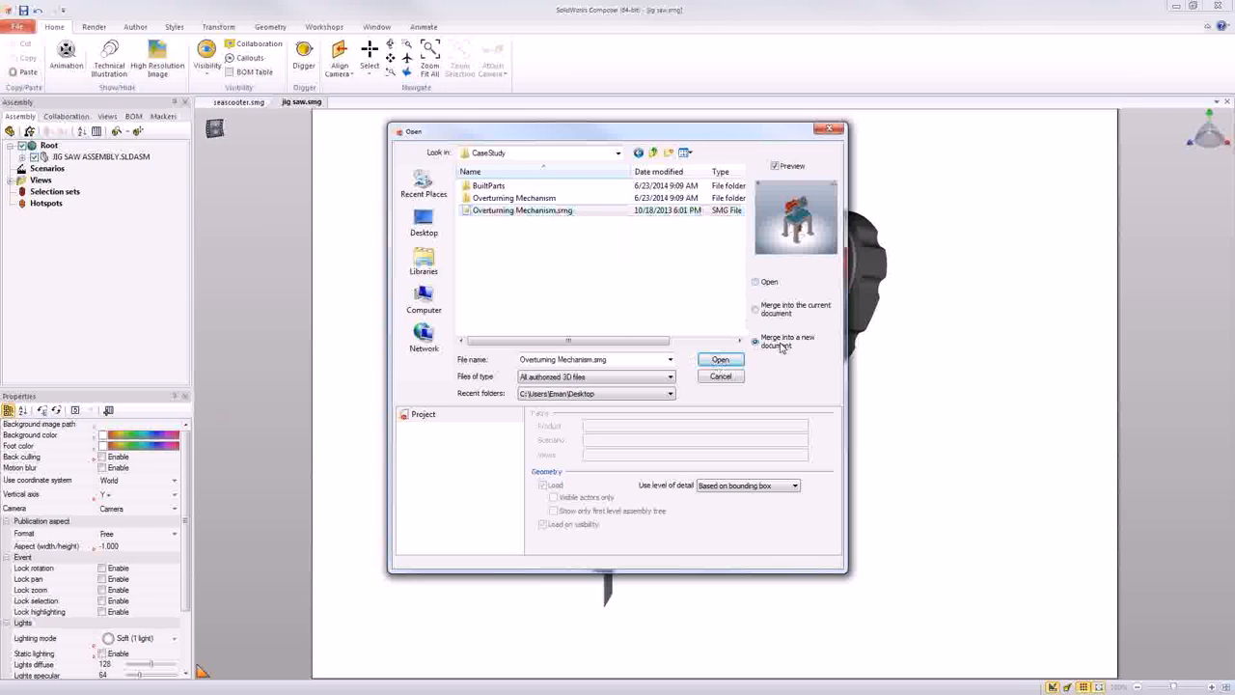
{"action": "left_click", "coordinate": [724, 363]}
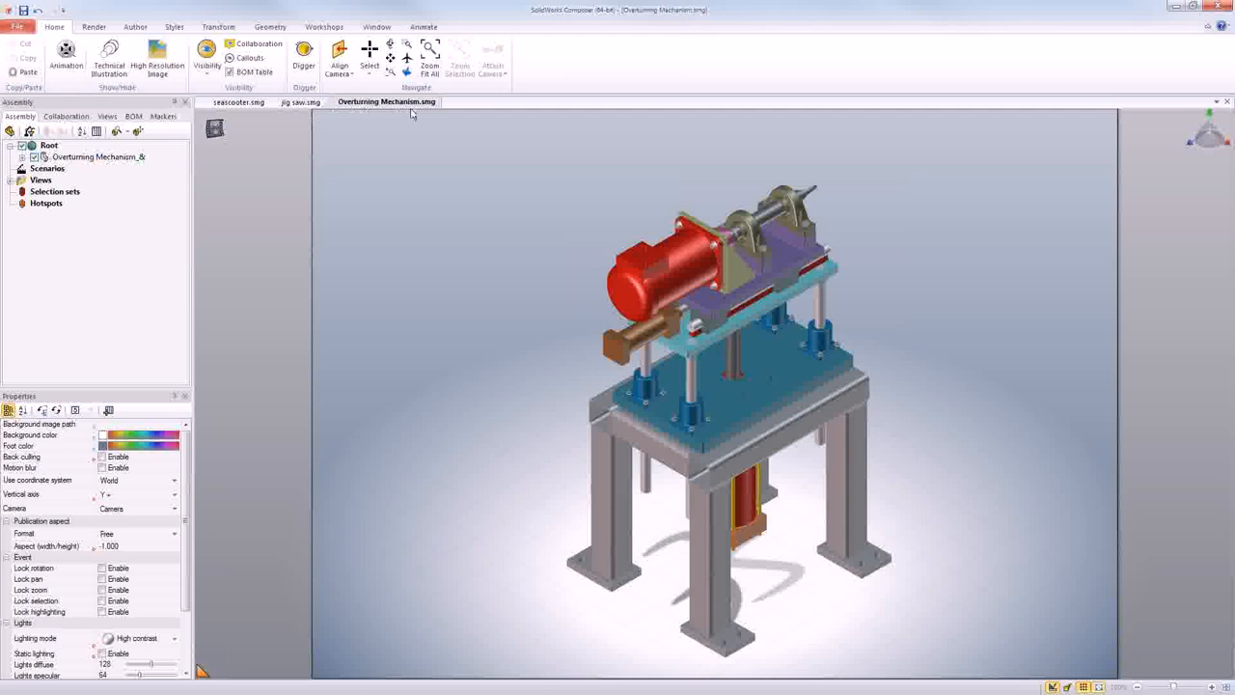
- Try to open Overturning Mechanism.smg again from the CaseStudy folder using the plain Open option
{"action": "left_click", "coordinate": [23, 32]}
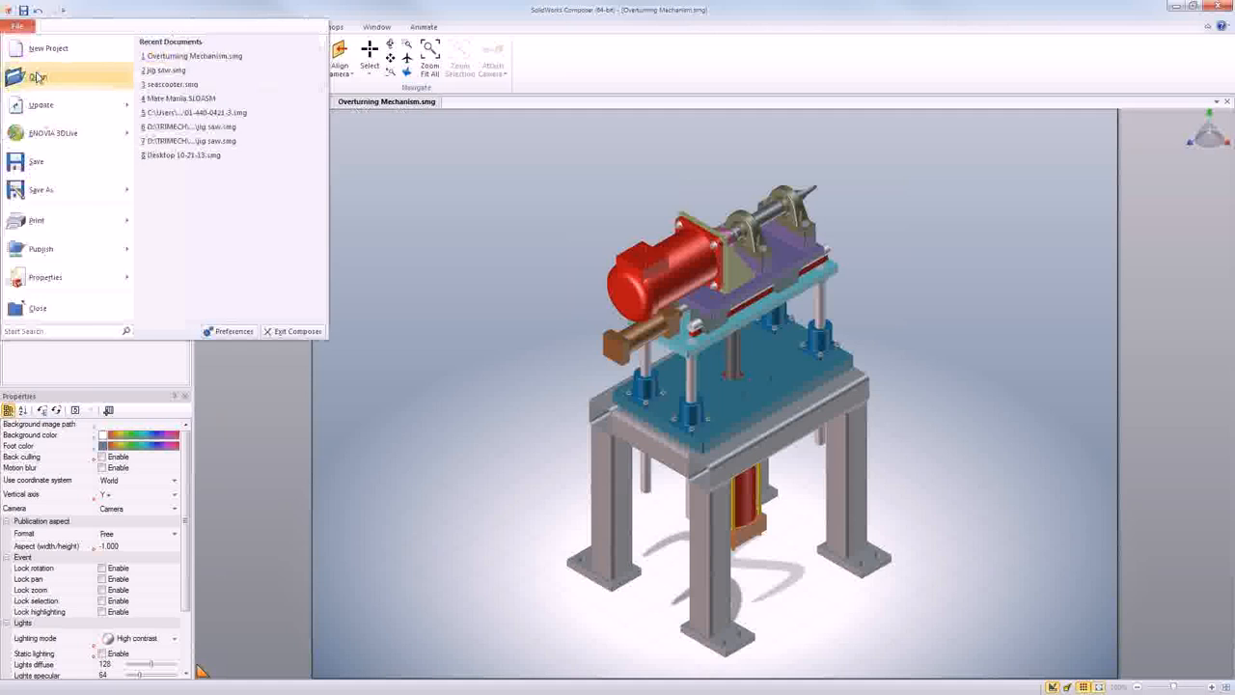
{"action": "left_click", "coordinate": [36, 76]}
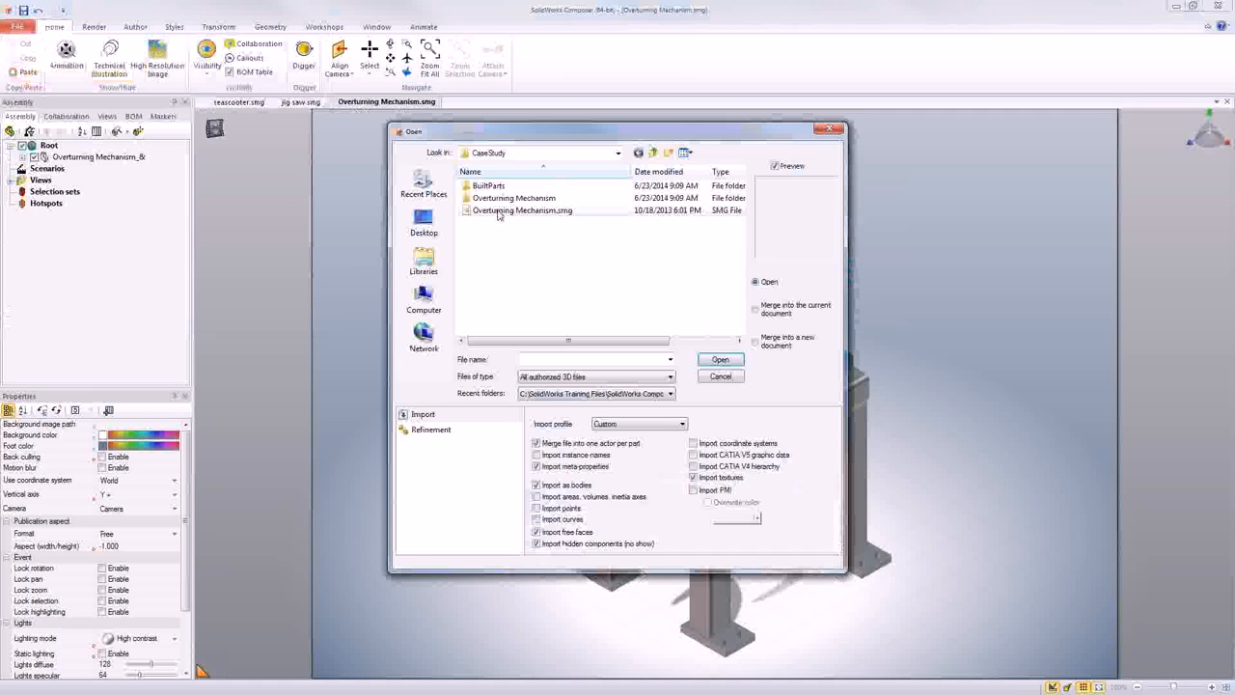
{"action": "left_click", "coordinate": [726, 359]}
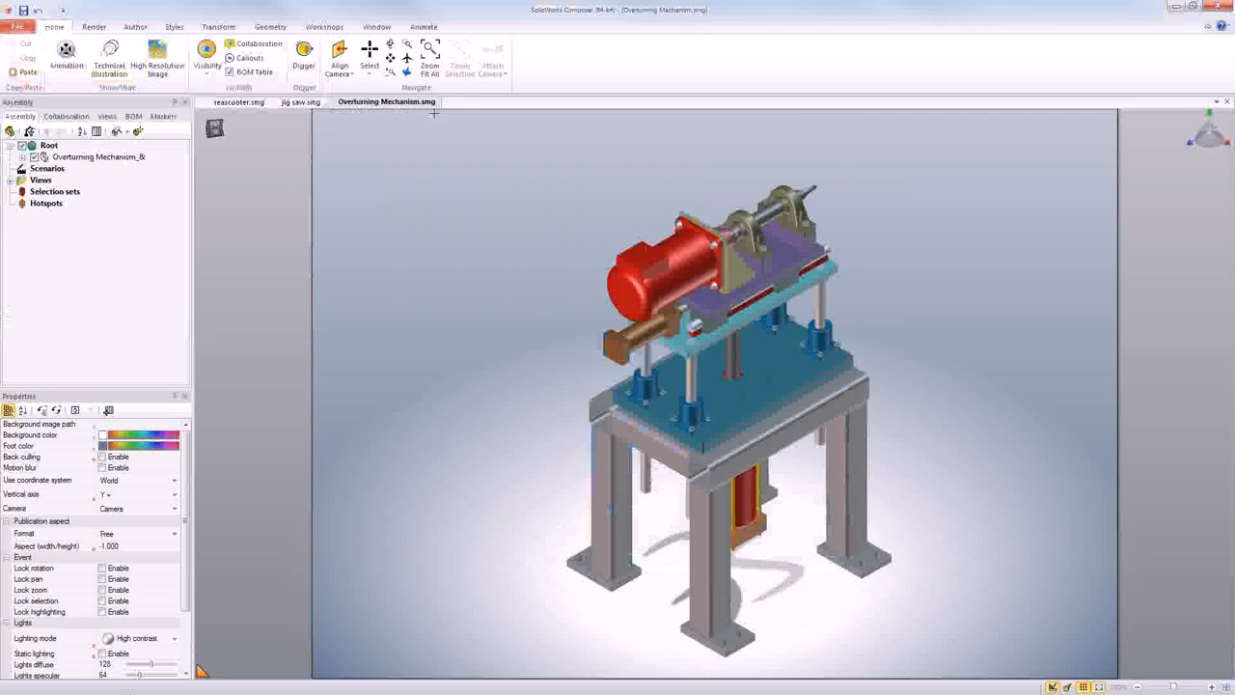
- Close the merged Overturning Mechanism document without saving and open Overturning Mechanism.smg with the plain Open option
{"action": "left_click", "coordinate": [1227, 101]}
{"action": "left_click", "coordinate": [630, 379]}
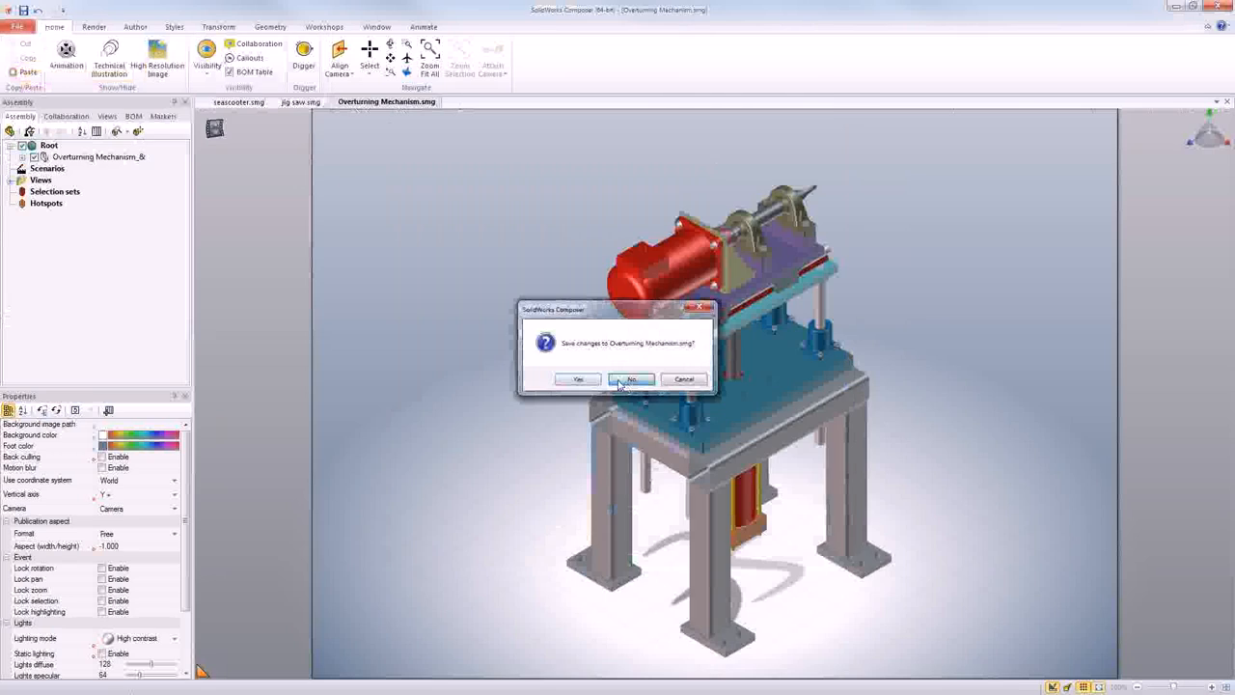
{"action": "left_click", "coordinate": [18, 26]}
{"action": "left_click", "coordinate": [58, 78]}
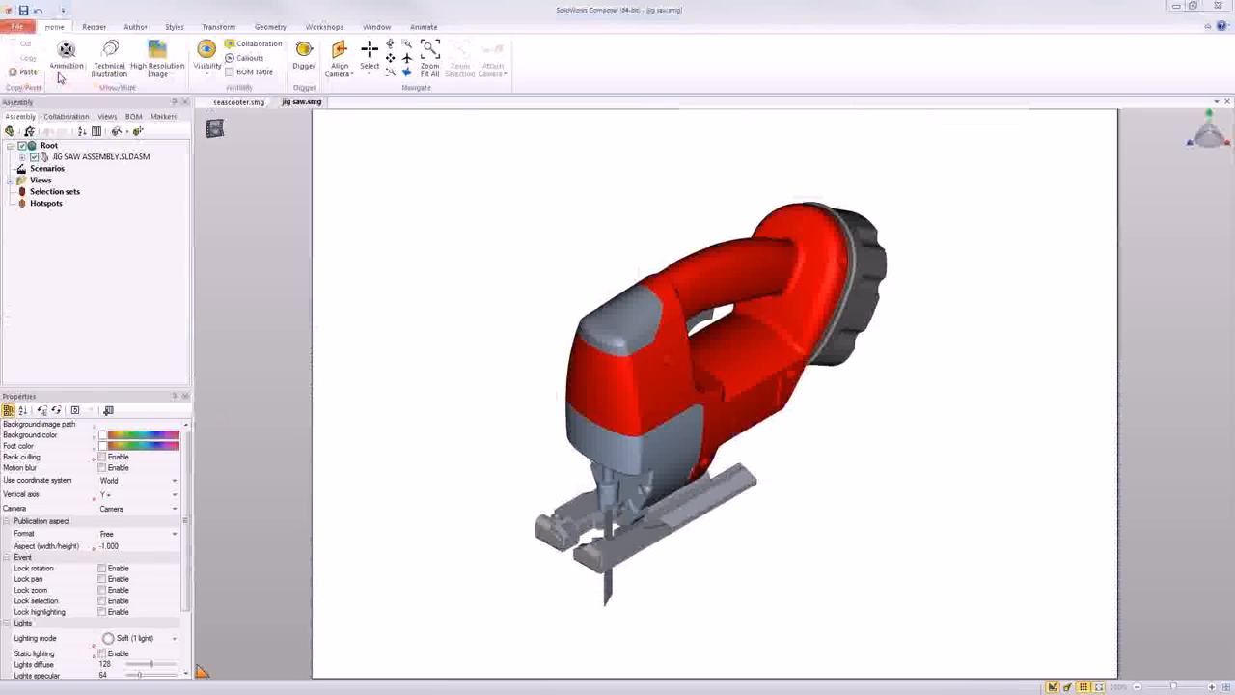
{"action": "left_click", "coordinate": [518, 210]}
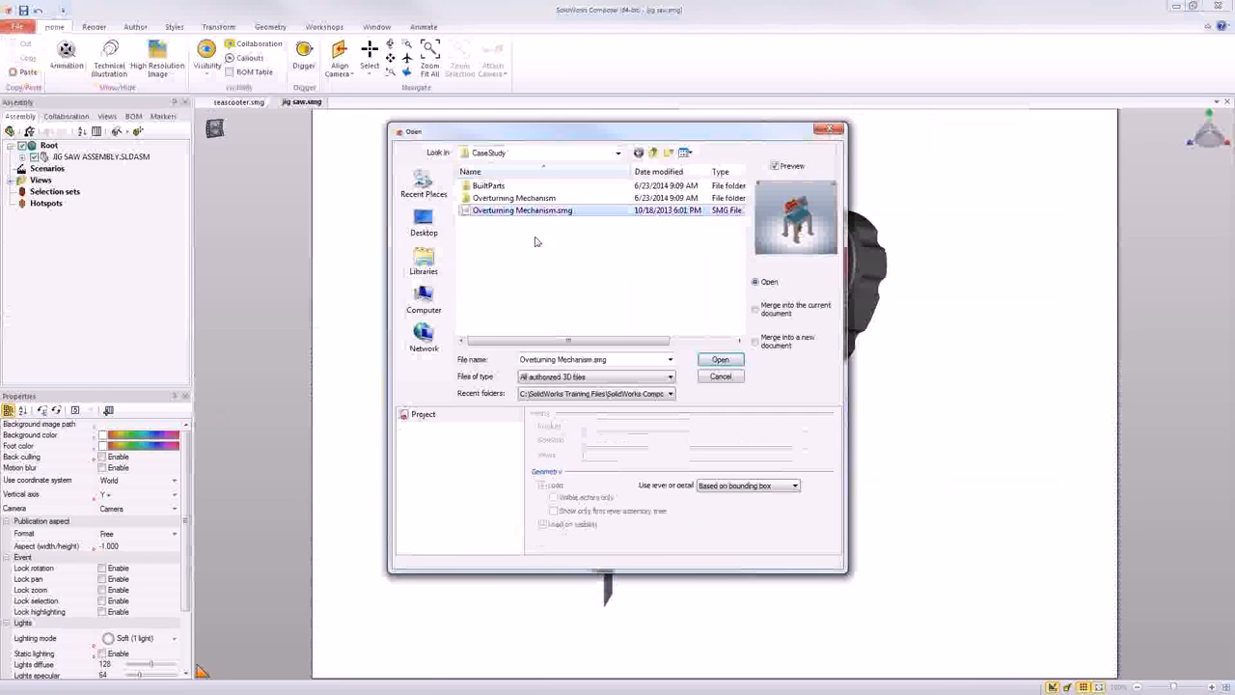
{"action": "left_click", "coordinate": [703, 363]}
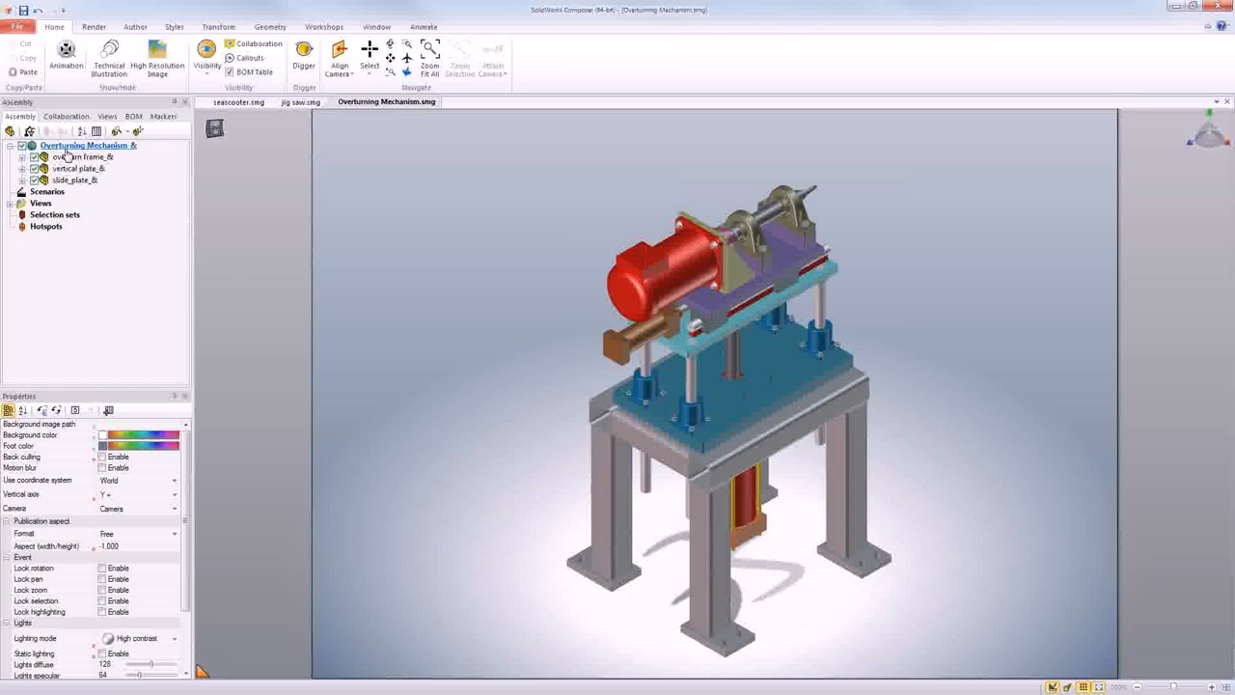
- Close the Overturning Mechanism document and reopen Overturning Mechanism.smg with the "Merge into a new document" option
{"action": "left_click", "coordinate": [1225, 102]}
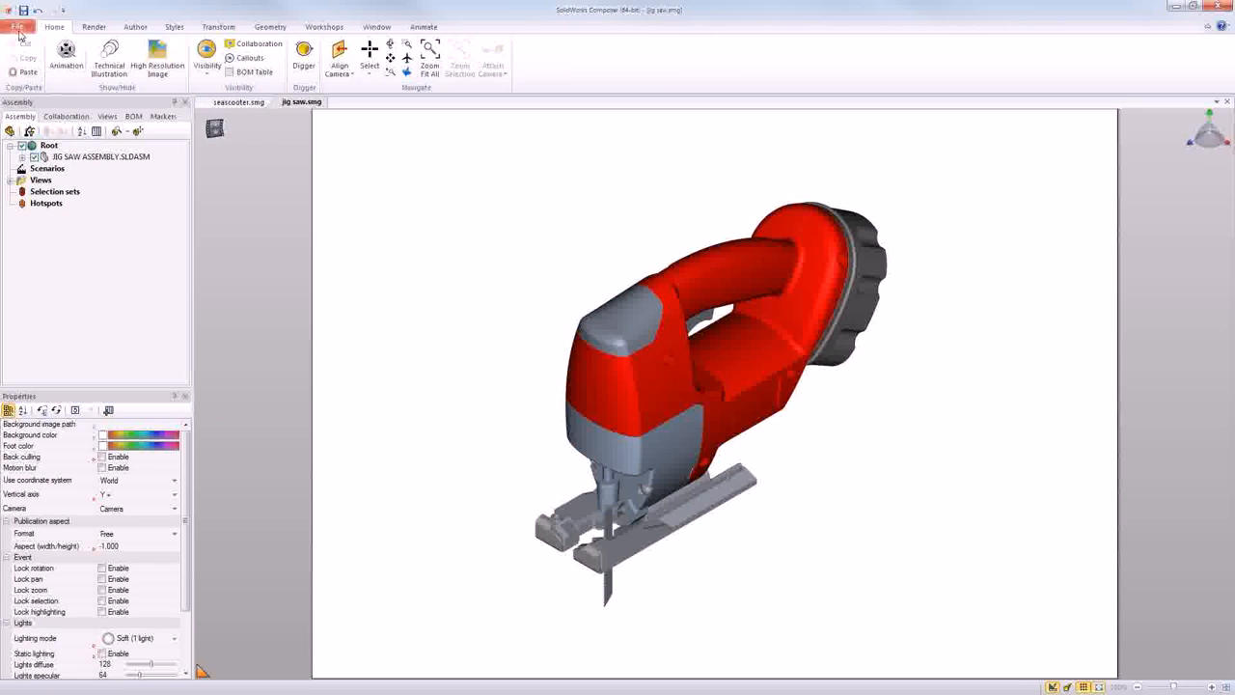
{"action": "left_click", "coordinate": [18, 27]}
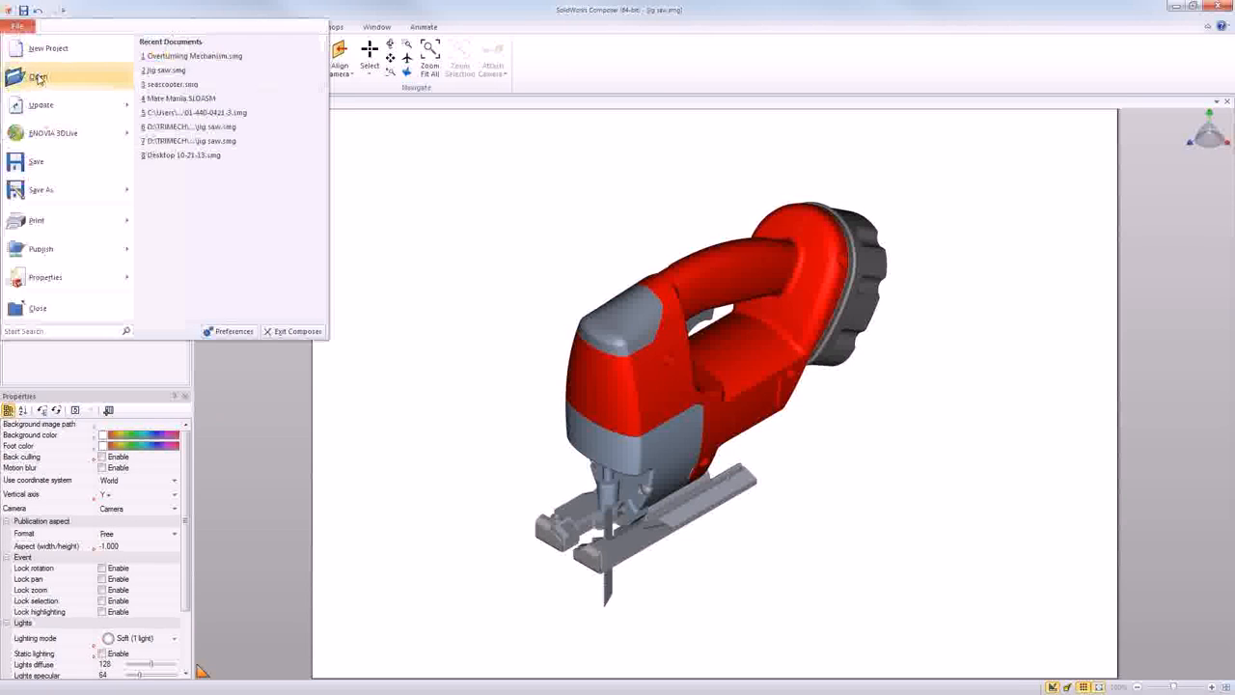
{"action": "left_click", "coordinate": [81, 85]}
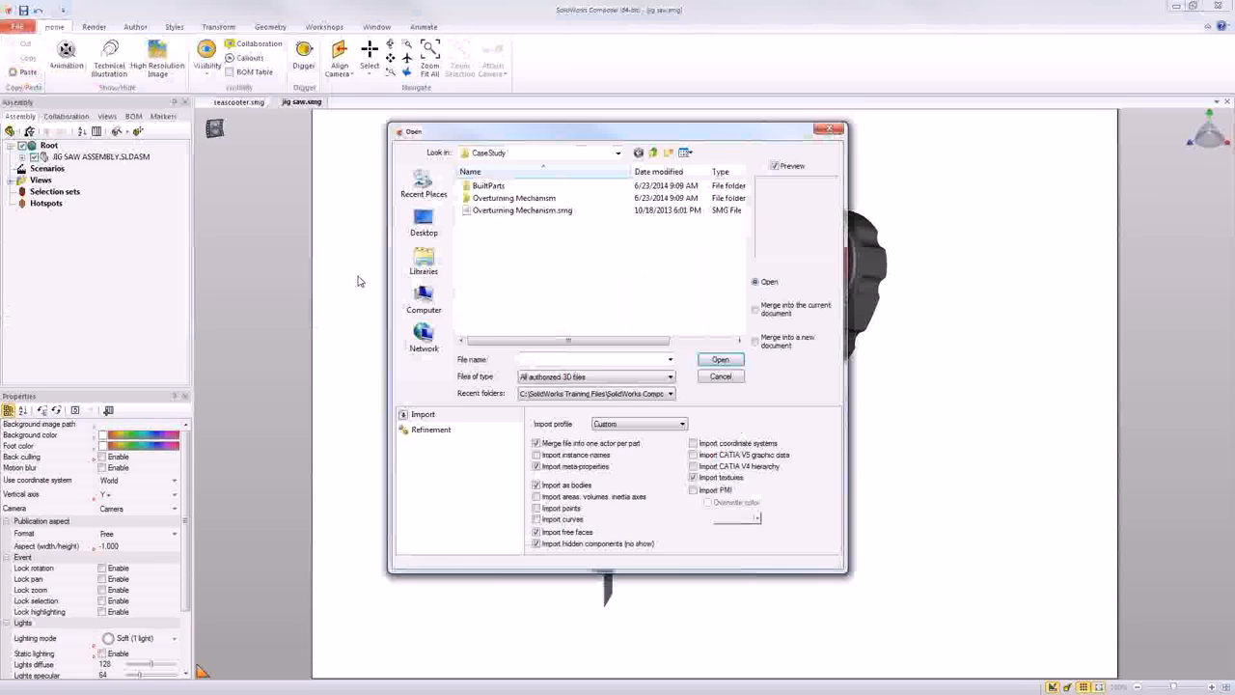
{"action": "left_click", "coordinate": [492, 210]}
{"action": "left_click", "coordinate": [755, 342]}
{"action": "left_click", "coordinate": [721, 360]}
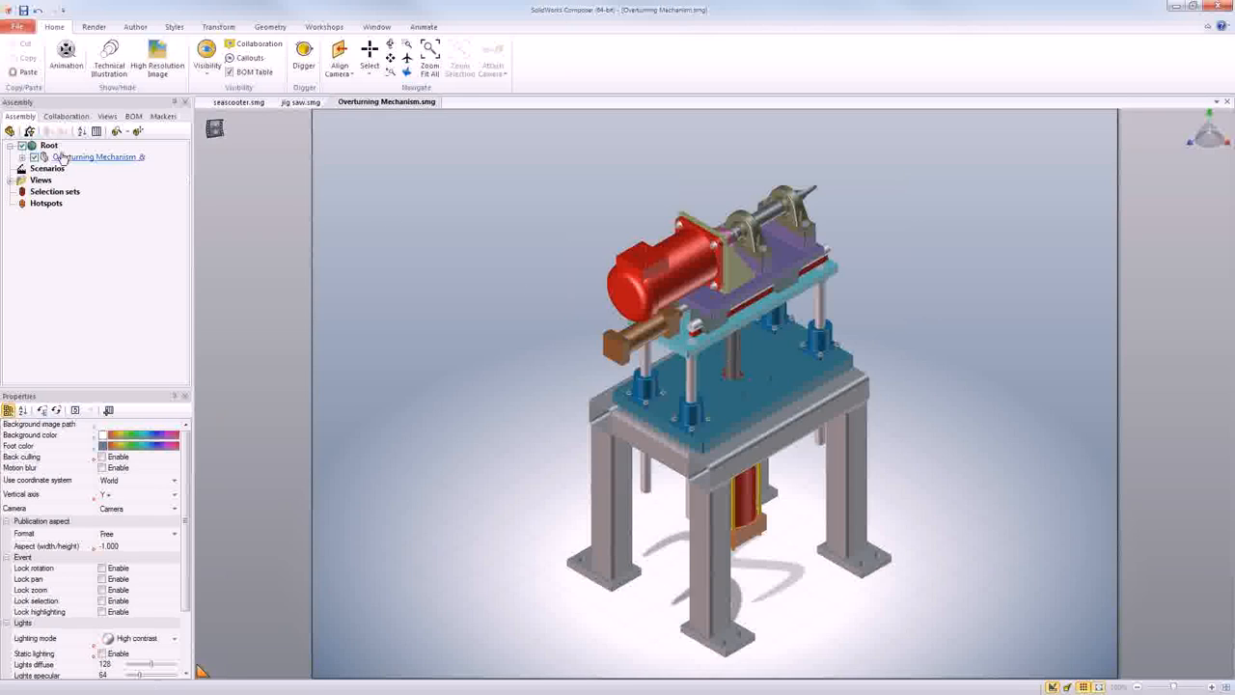
- Merge jig saw.smg from the Lesson04 Exercises folder into the current Overturning Mechanism document and clear the selection
{"action": "left_click", "coordinate": [29, 35]}
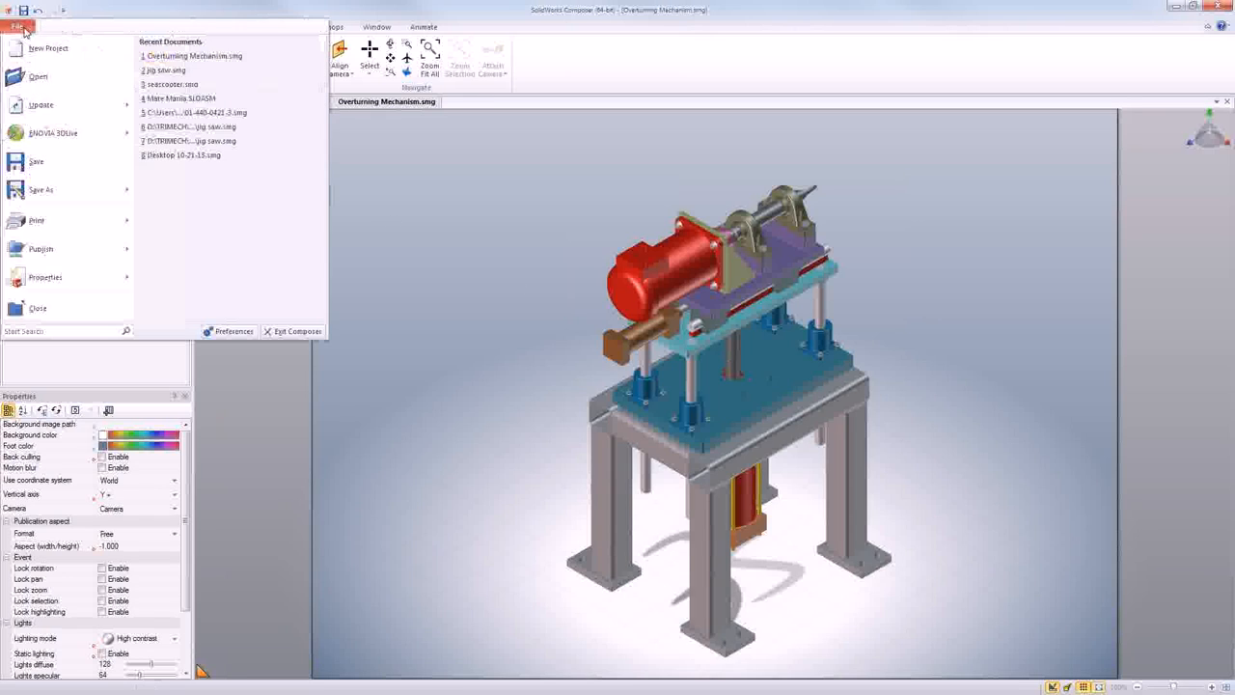
{"action": "left_click", "coordinate": [35, 79]}
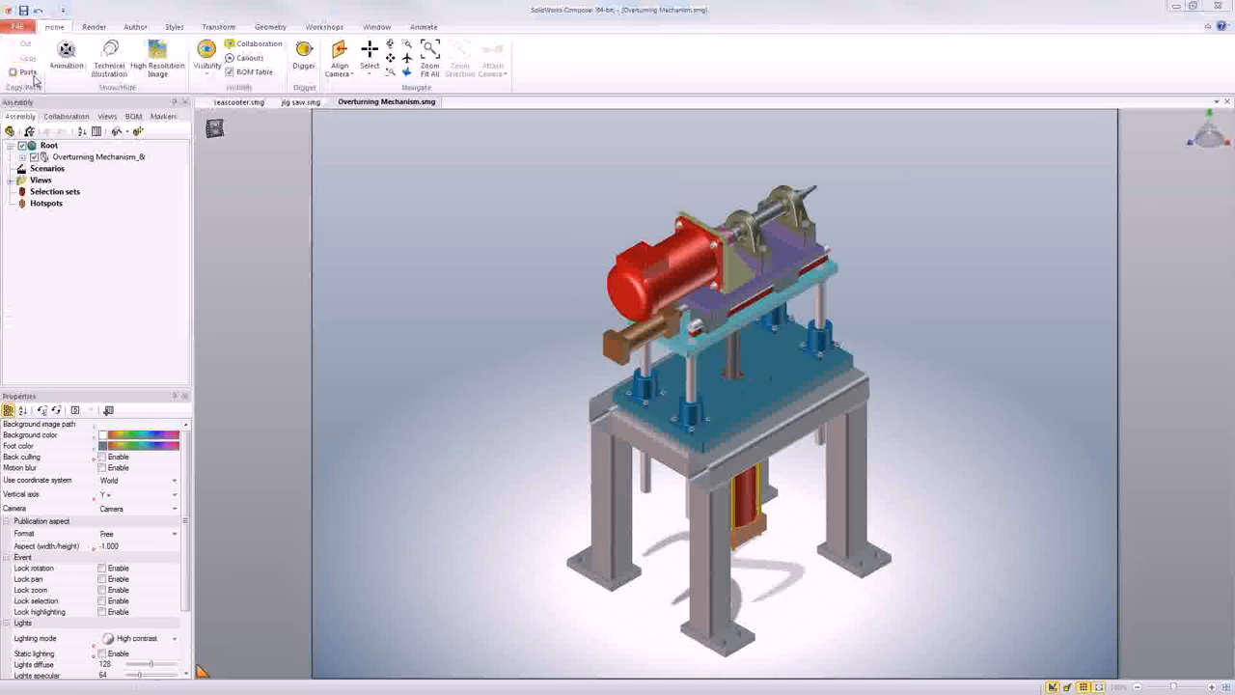
{"action": "left_click", "coordinate": [546, 154]}
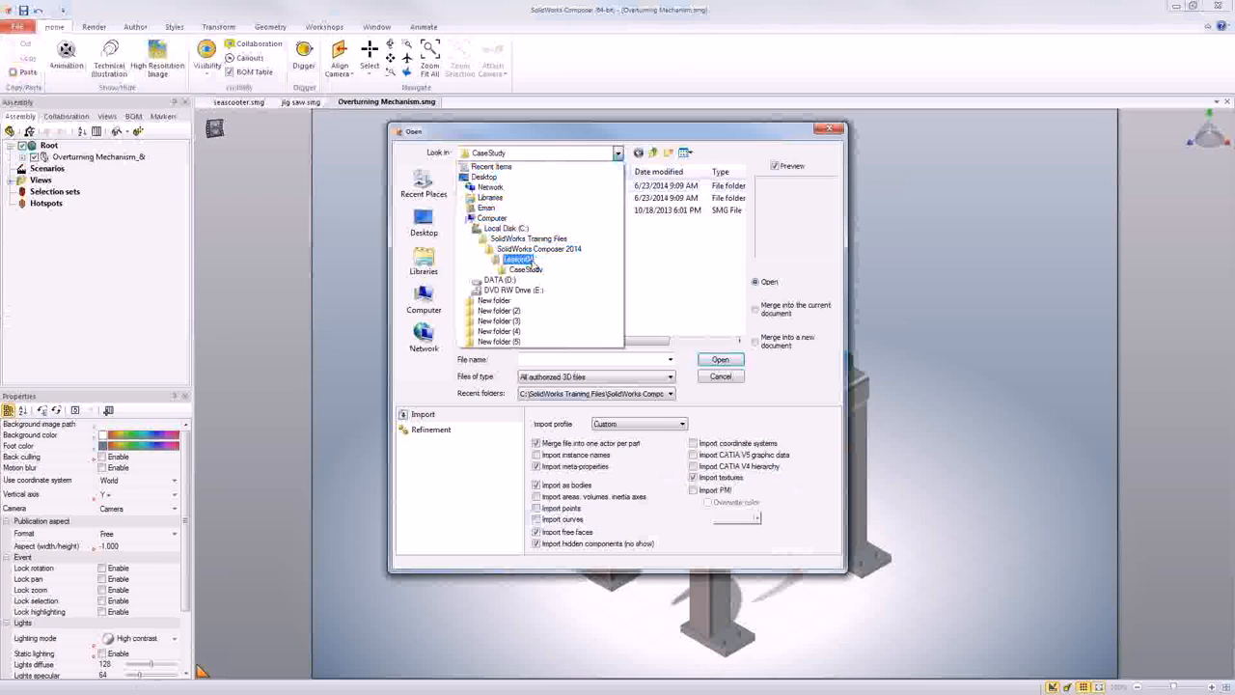
{"action": "left_click", "coordinate": [529, 262]}
{"action": "double_click", "coordinate": [527, 202]}
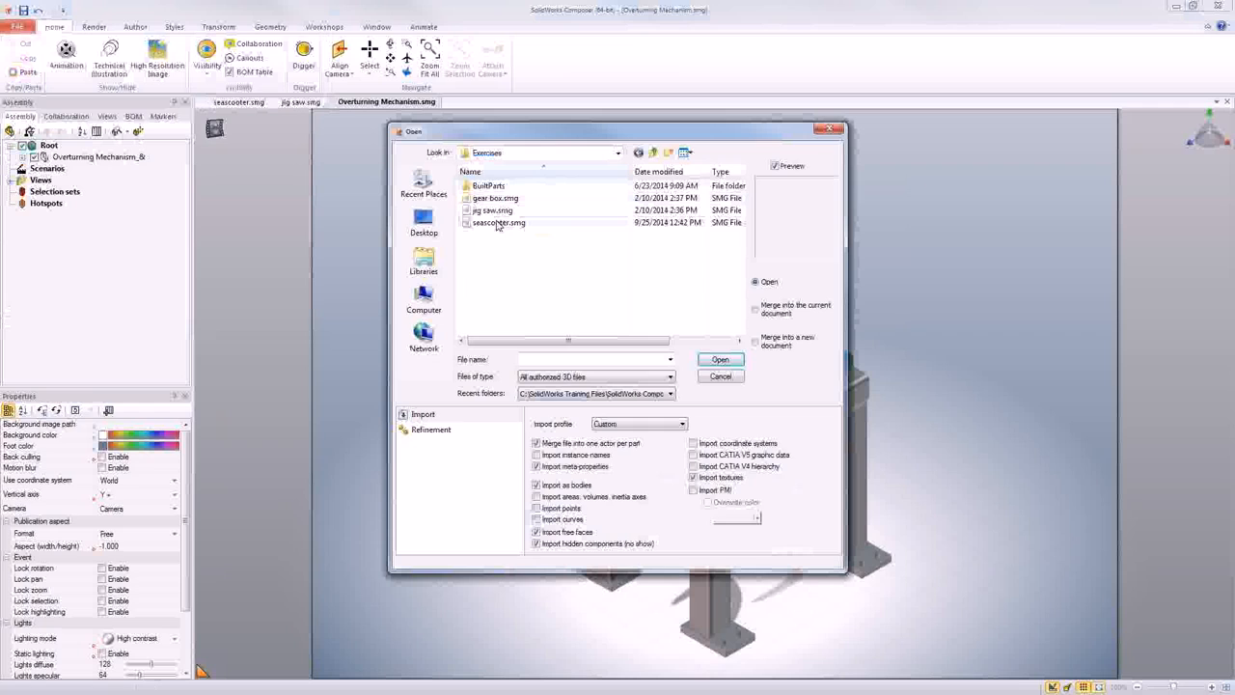
{"action": "left_click", "coordinate": [494, 211]}
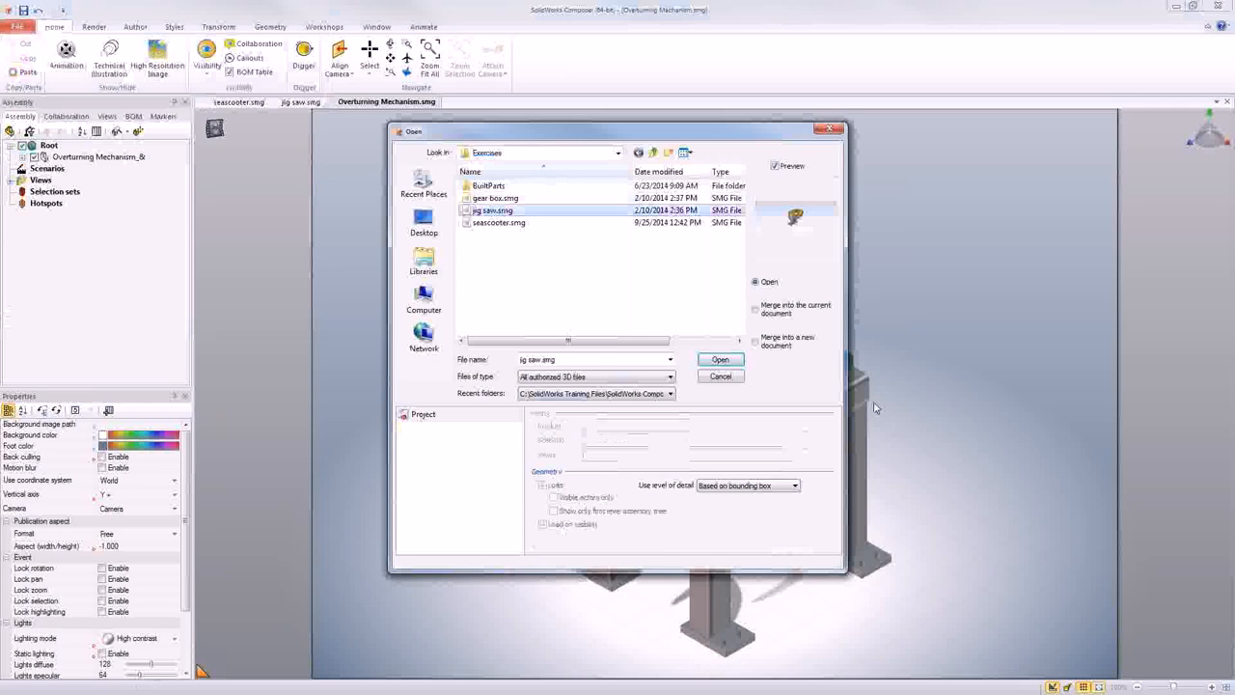
{"action": "left_click", "coordinate": [756, 310]}
{"action": "left_click", "coordinate": [736, 362]}
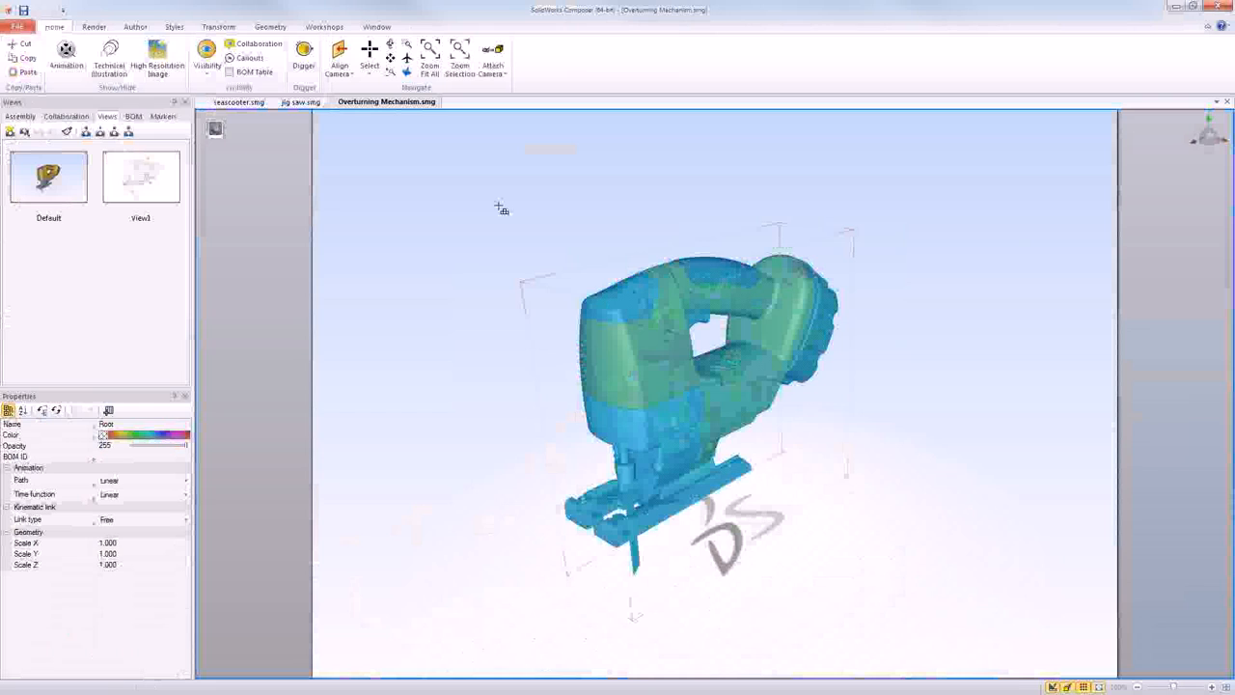
{"action": "left_click", "coordinate": [501, 209]}
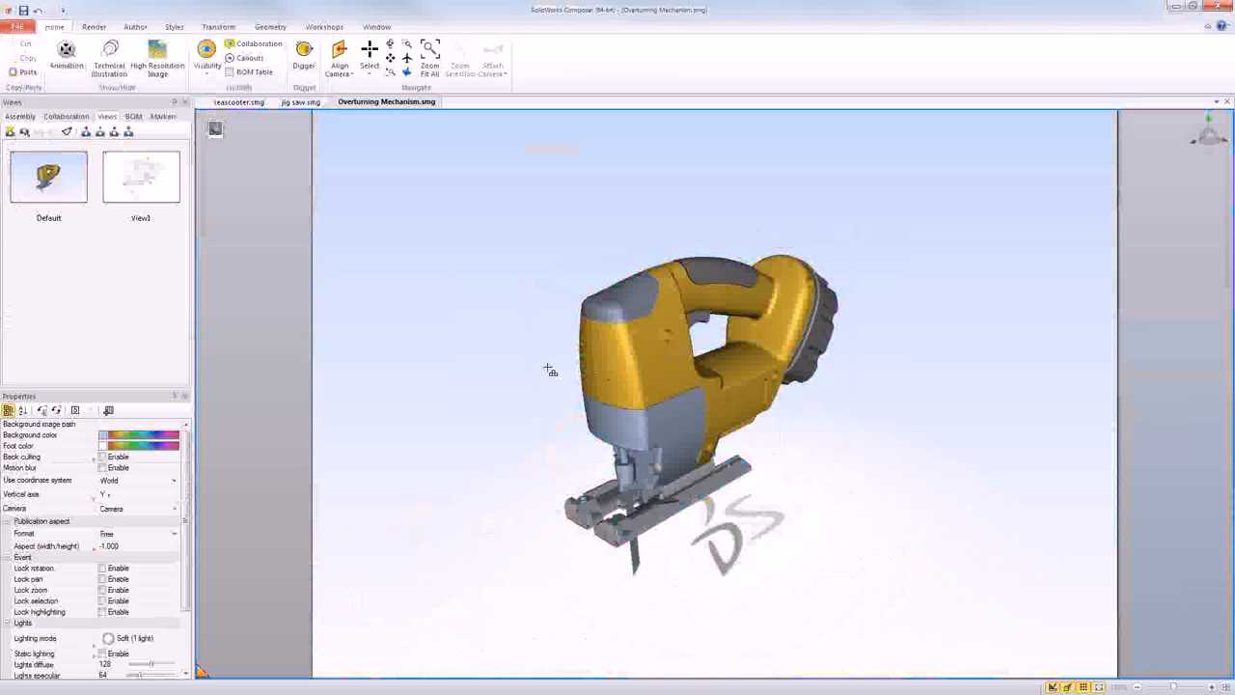
- Make the hidden Overturning Mechanism assembly visible in the assembly tree alongside the merged jig saw
{"action": "scroll", "coordinate": [547, 368], "scroll_direction": "up", "scroll_amount": 2}
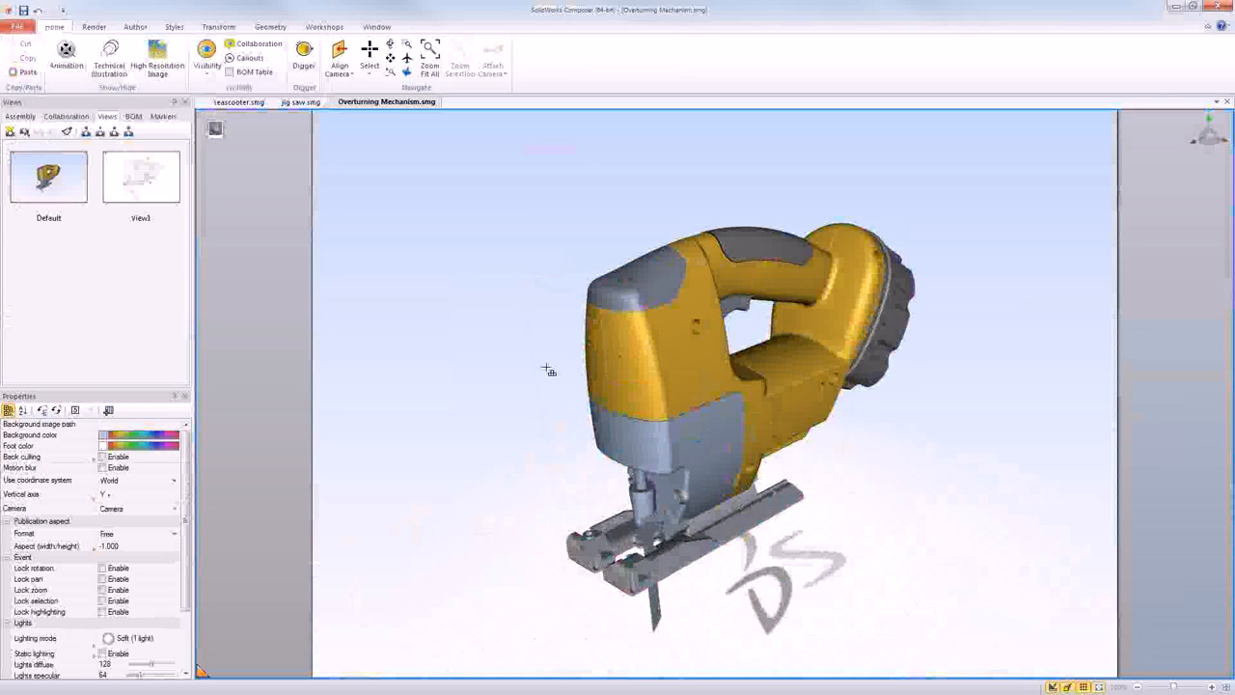
{"action": "left_click", "coordinate": [20, 116]}
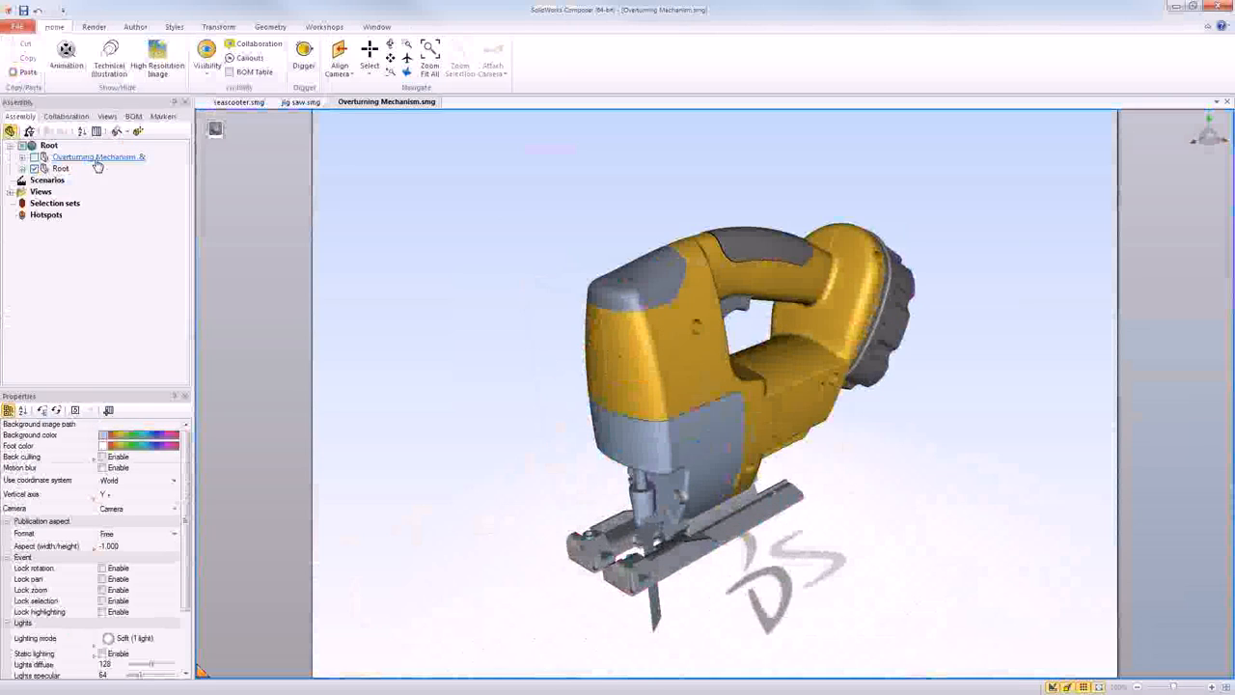
{"action": "left_click", "coordinate": [34, 157]}
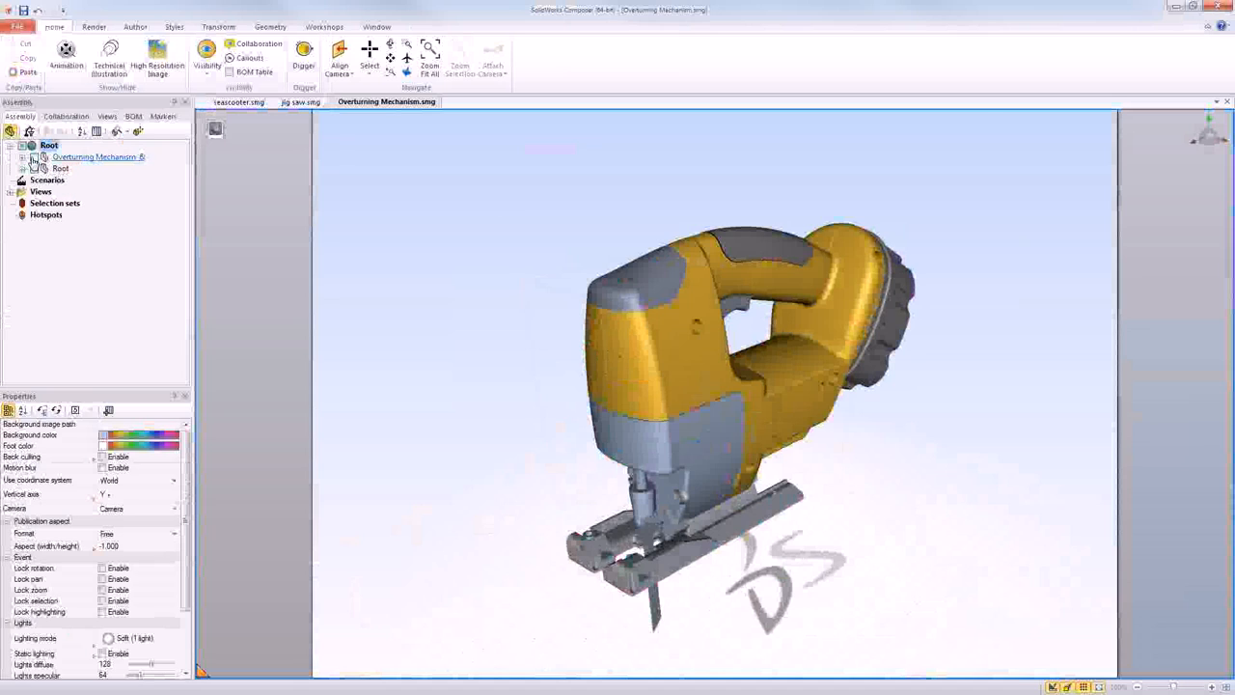
{"action": "left_click", "coordinate": [33, 158]}
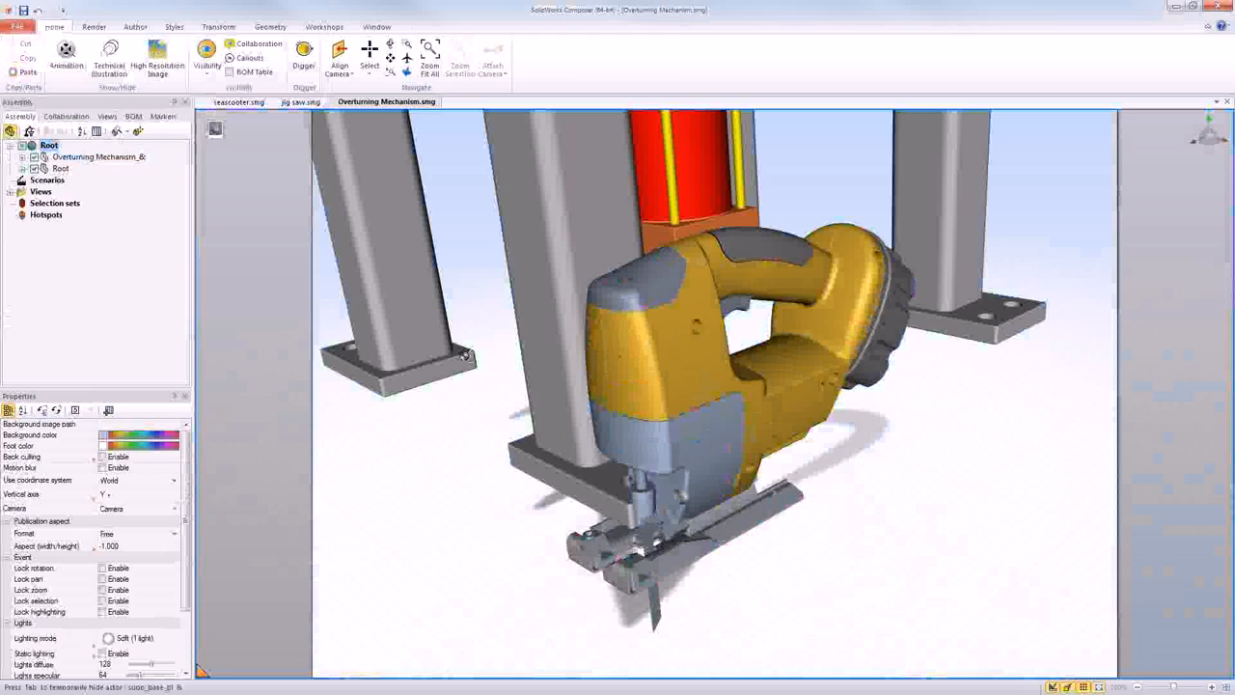
{"action": "scroll", "coordinate": [465, 357], "scroll_direction": "up", "scroll_amount": 2}
{"action": "scroll", "coordinate": [501, 338], "scroll_direction": "down", "scroll_amount": 5}
{"action": "middle_click_drag", "start_coordinate": [501, 338], "coordinate": [670, 413]}
{"action": "mouse_move", "coordinate": [667, 408]}
{"action": "right_mouse_down"}
{"action": "mouse_move", "coordinate": [688, 401]}
{"action": "mouse_move", "coordinate": [674, 406]}
{"action": "right_mouse_up"}
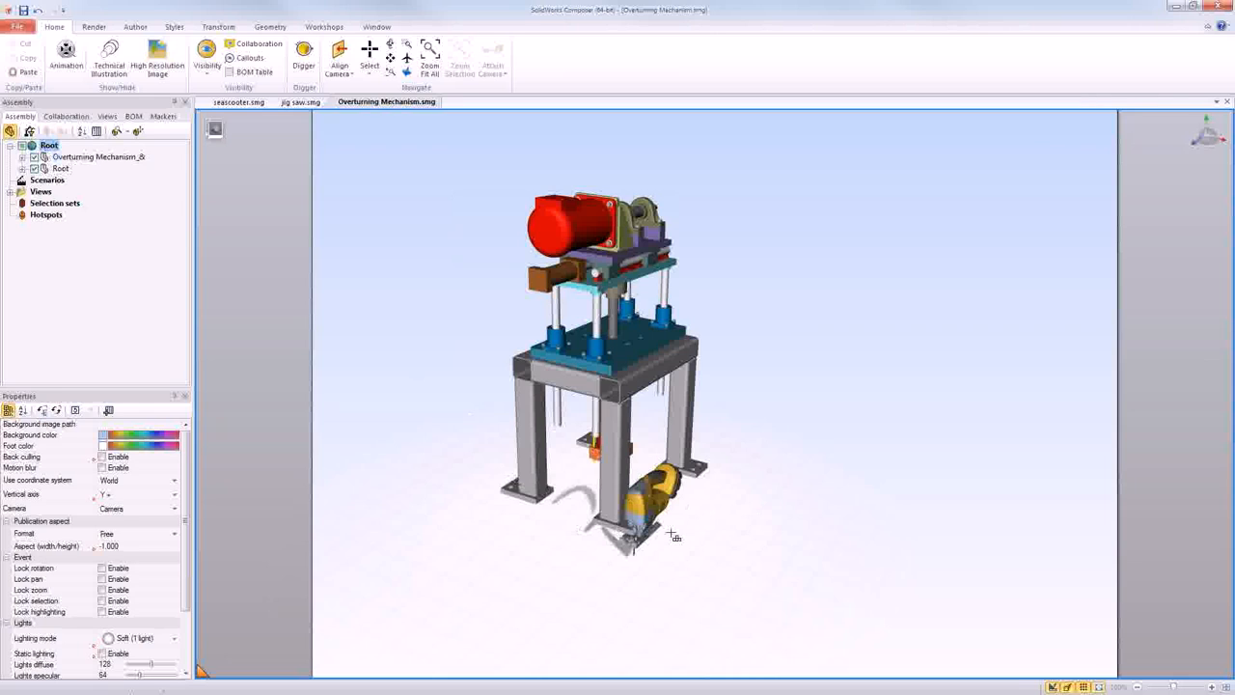
{"action": "right_click_drag", "start_coordinate": [680, 480], "coordinate": [679, 480]}
{"action": "mouse_move", "coordinate": [677, 481]}
{"action": "right_mouse_down"}
{"action": "mouse_move", "coordinate": [652, 480]}
{"action": "mouse_move", "coordinate": [690, 476]}
{"action": "right_mouse_up"}
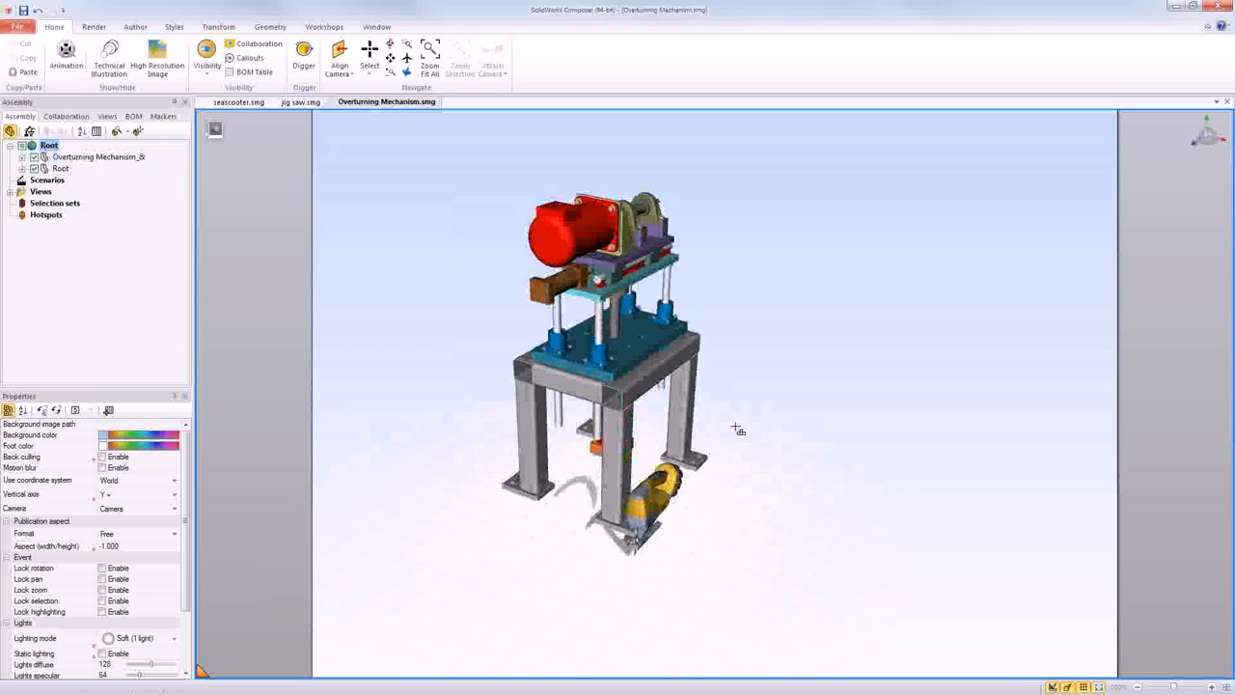
{"action": "scroll", "coordinate": [738, 429], "scroll_direction": "up", "scroll_amount": 1}
- Save the merged document to the Desktop as Overturning Mechanism.smgXml in the SolidWorks Composer product (.smgXml) format
{"action": "left_click", "coordinate": [18, 26]}
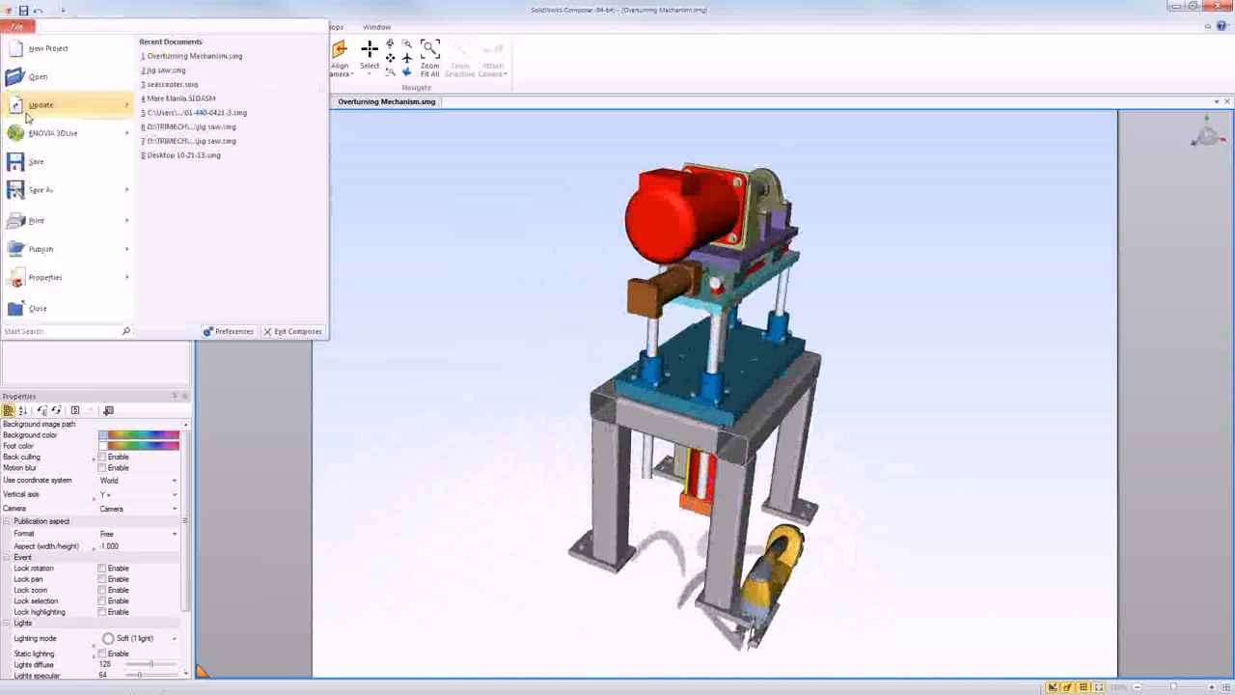
{"action": "mouse_move", "coordinate": [54, 189]}
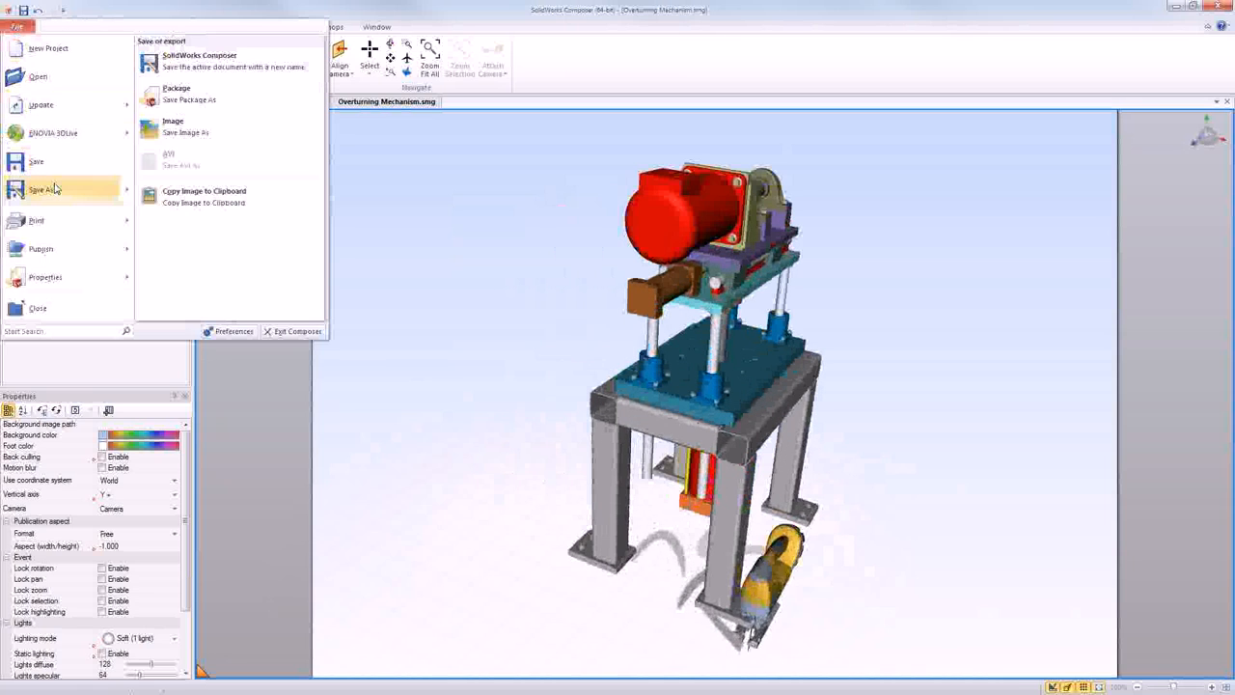
{"action": "key", "text": "Escape"}
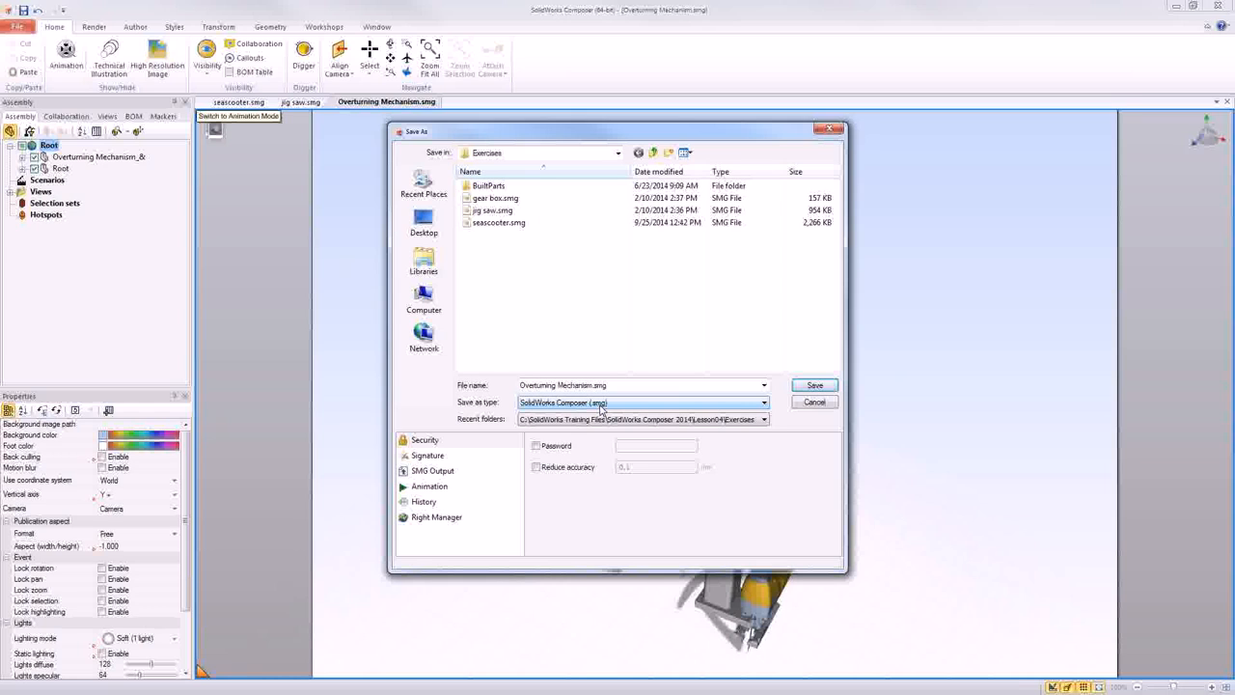
{"action": "left_click", "coordinate": [600, 409]}
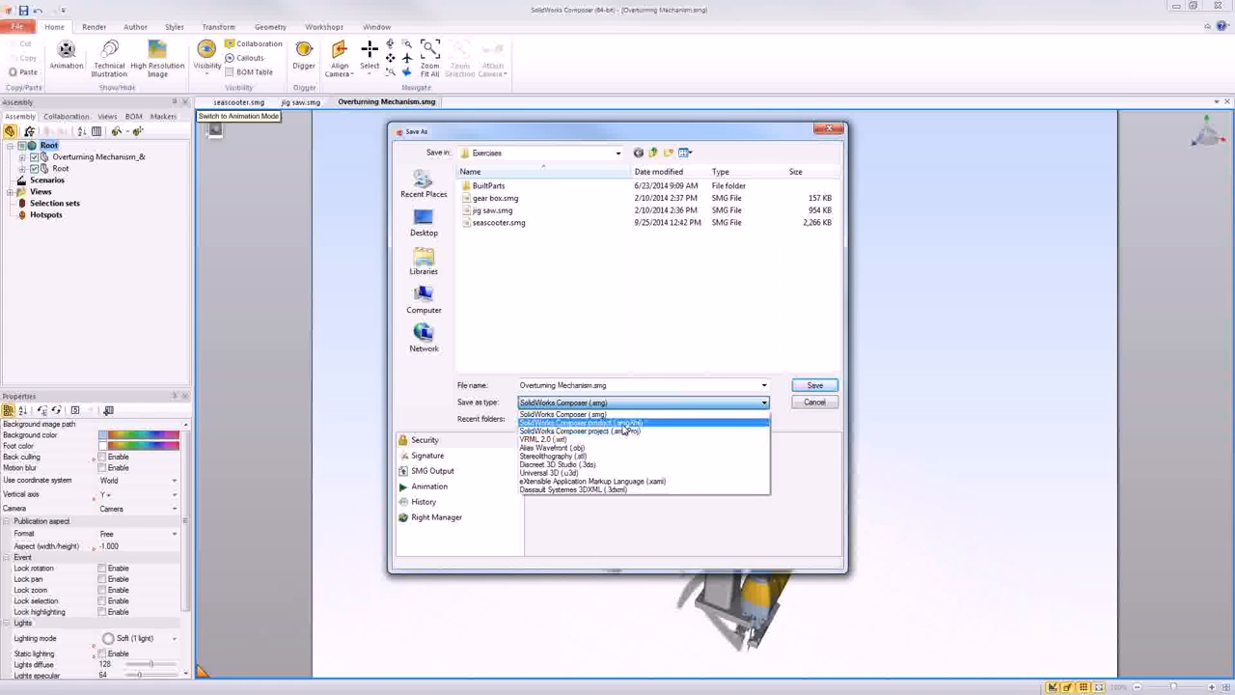
{"action": "left_click", "coordinate": [625, 423]}
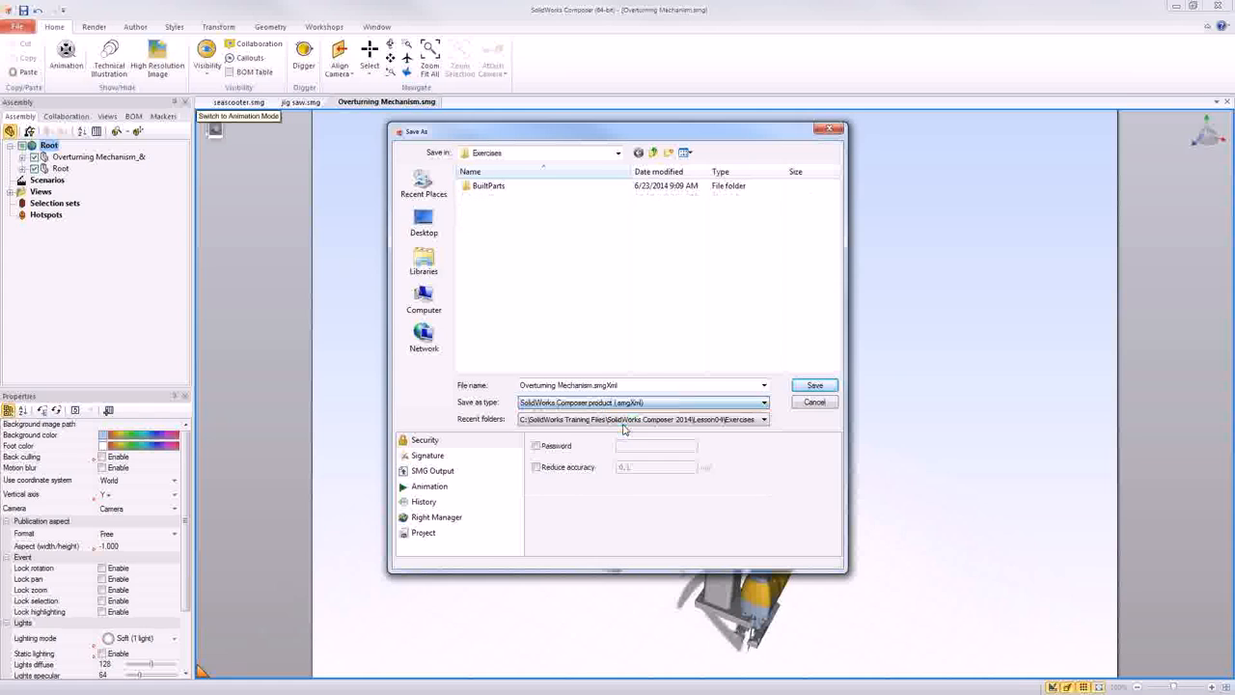
{"action": "left_click", "coordinate": [532, 156]}
{"action": "left_click", "coordinate": [530, 179]}
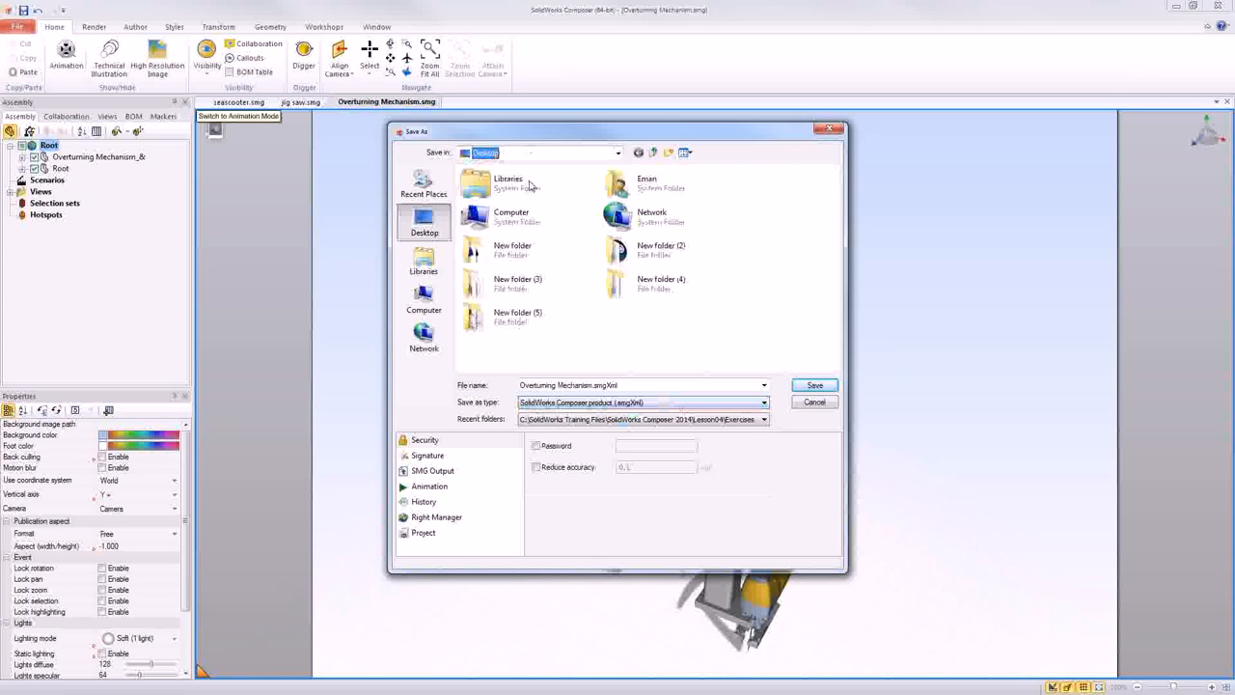
{"action": "left_click", "coordinate": [805, 387]}
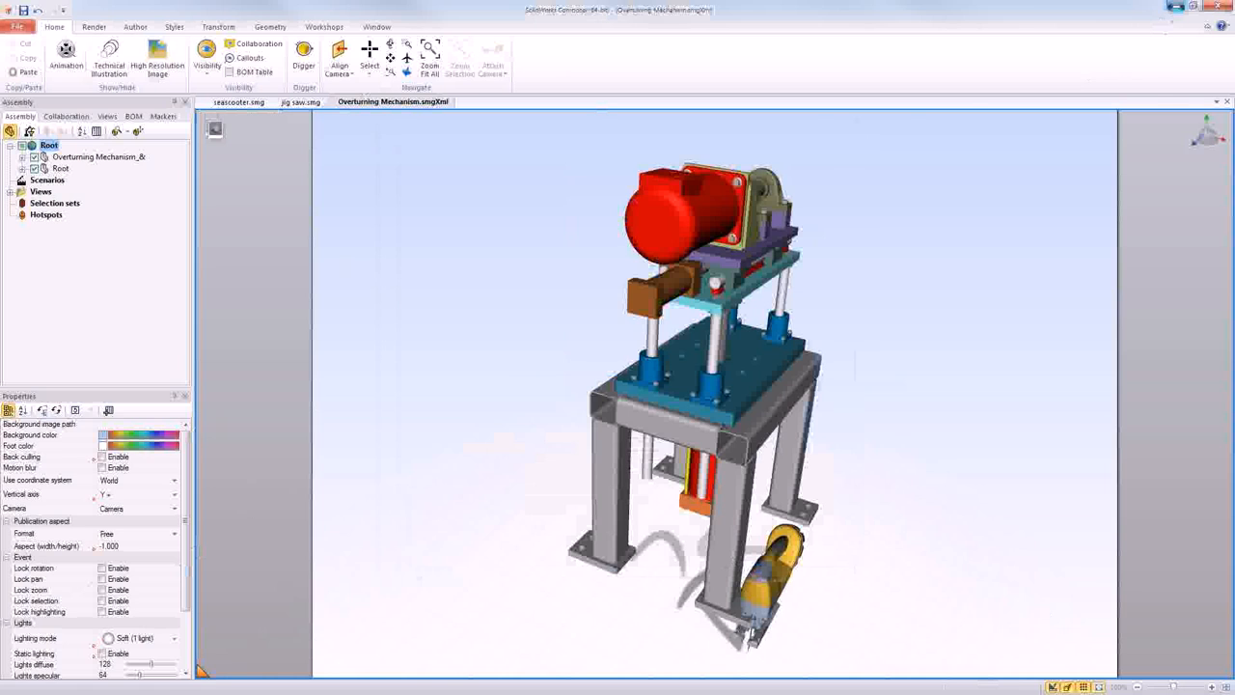
- Minimize the Composer and browser windows to reach the Overturning Mechanism files on the Desktop, and clear their selection
{"action": "left_click", "coordinate": [1175, 5]}
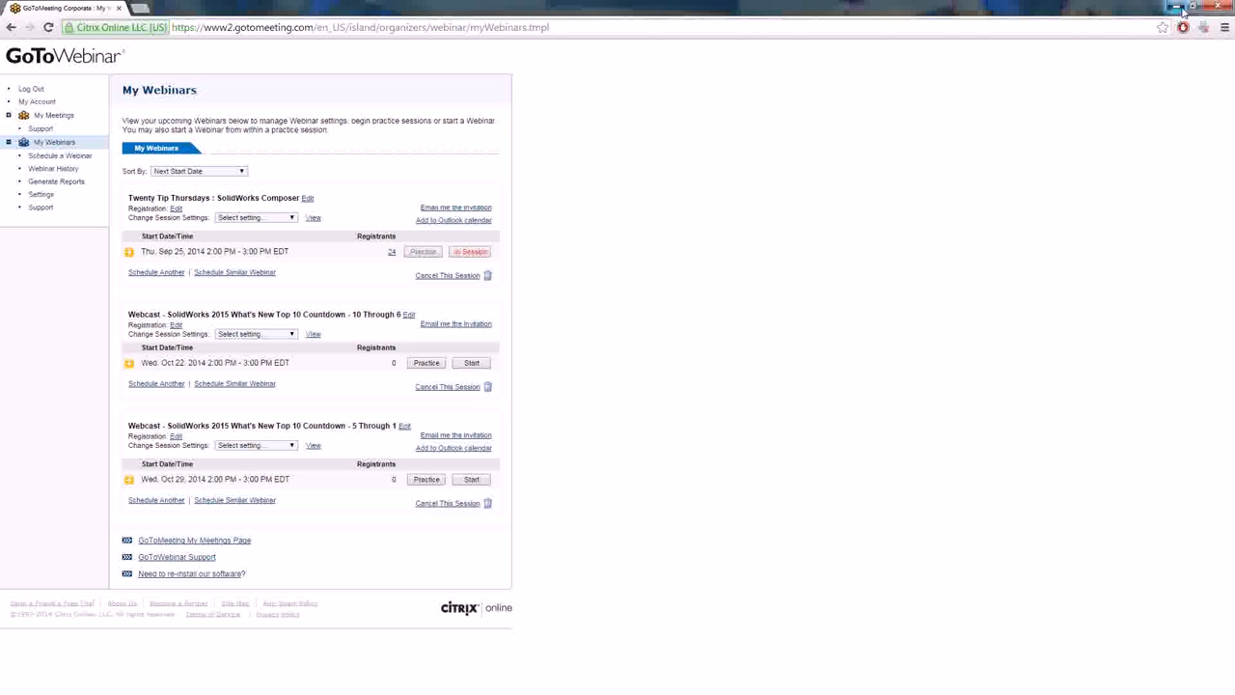
{"action": "left_click", "coordinate": [1176, 7]}
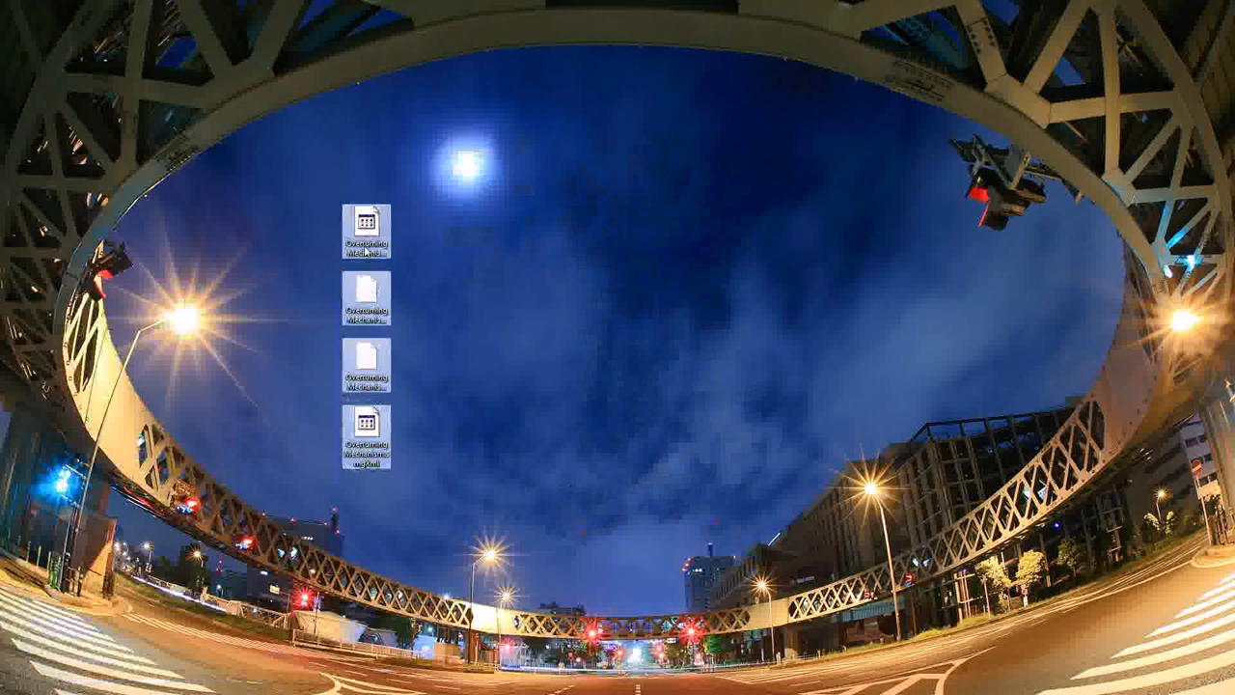
{"action": "left_click", "coordinate": [403, 475]}
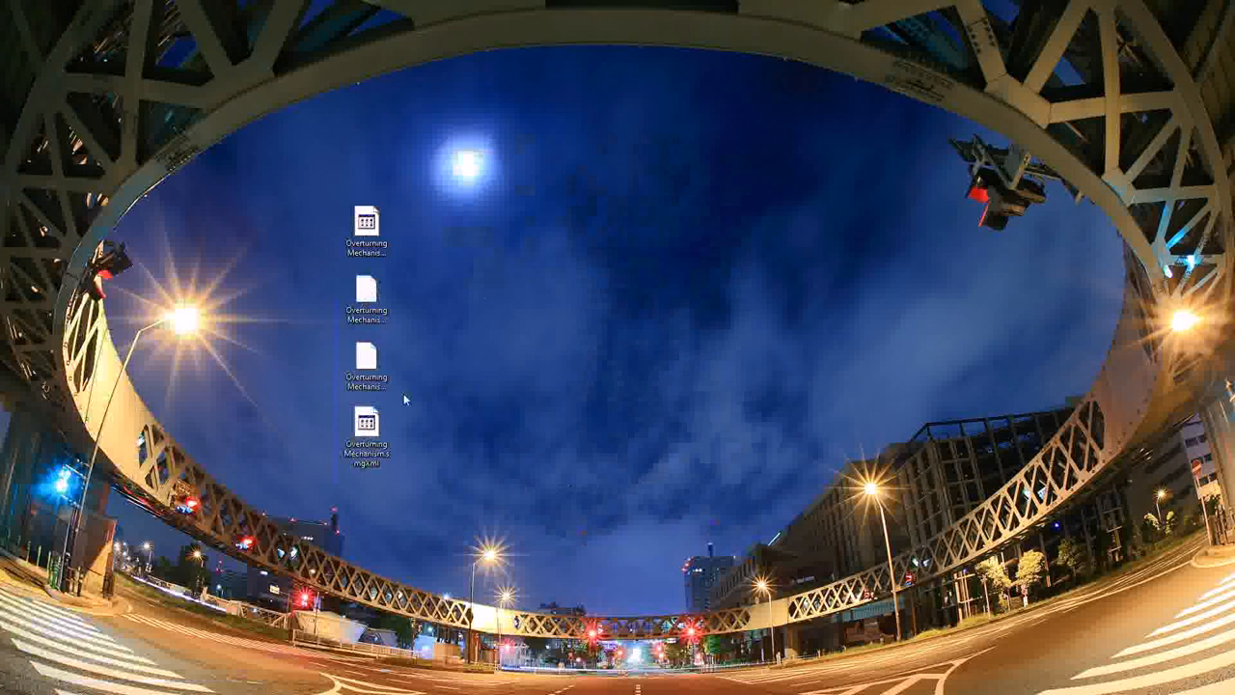
- Examine the four generated Overturning Mechanism files individually, comparing the types of the .smgGeom, .smgSce, .smgView and .smgXml files
{"action": "left_click", "coordinate": [368, 229]}
{"action": "left_click", "coordinate": [369, 285]}
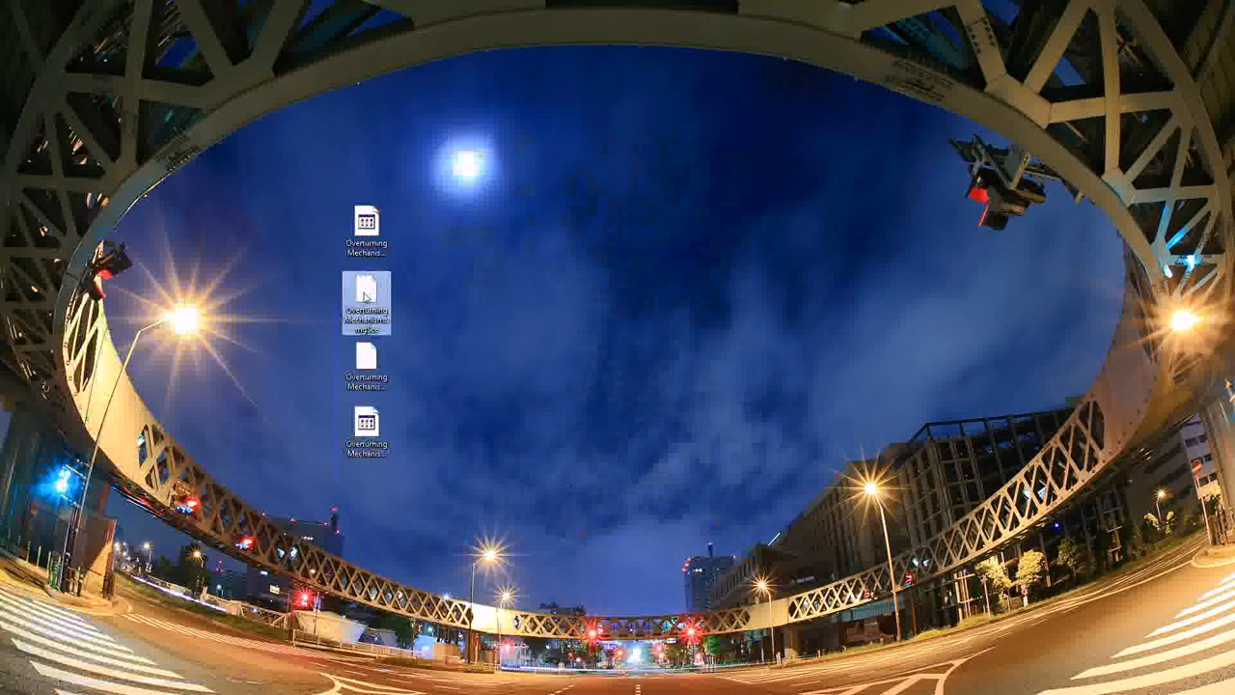
{"action": "left_click", "coordinate": [368, 359]}
{"action": "left_click", "coordinate": [368, 425]}
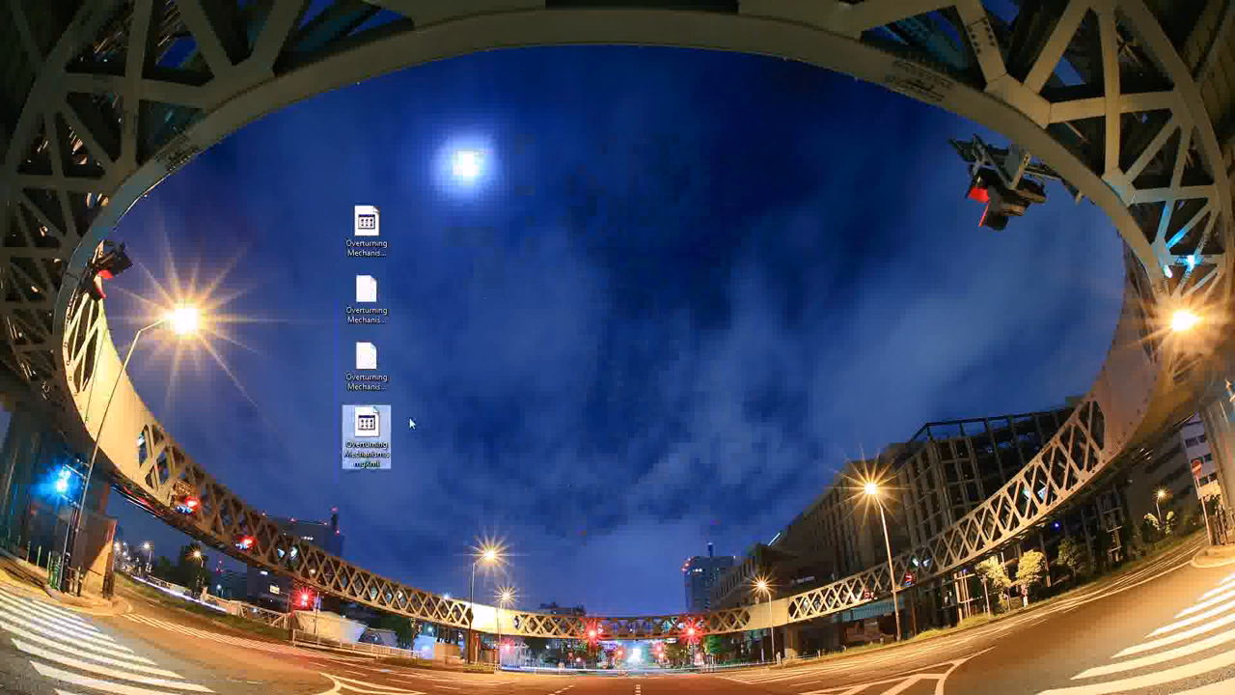
{"action": "left_click", "coordinate": [365, 236]}
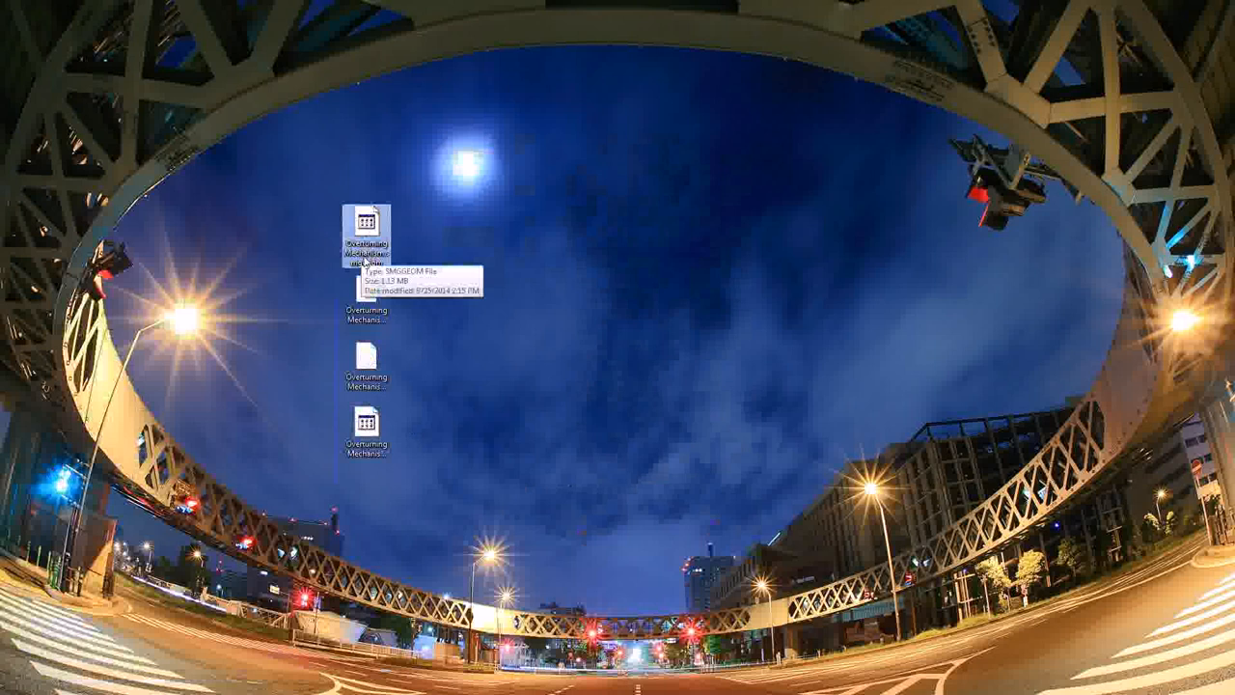
{"action": "left_click", "coordinate": [364, 328]}
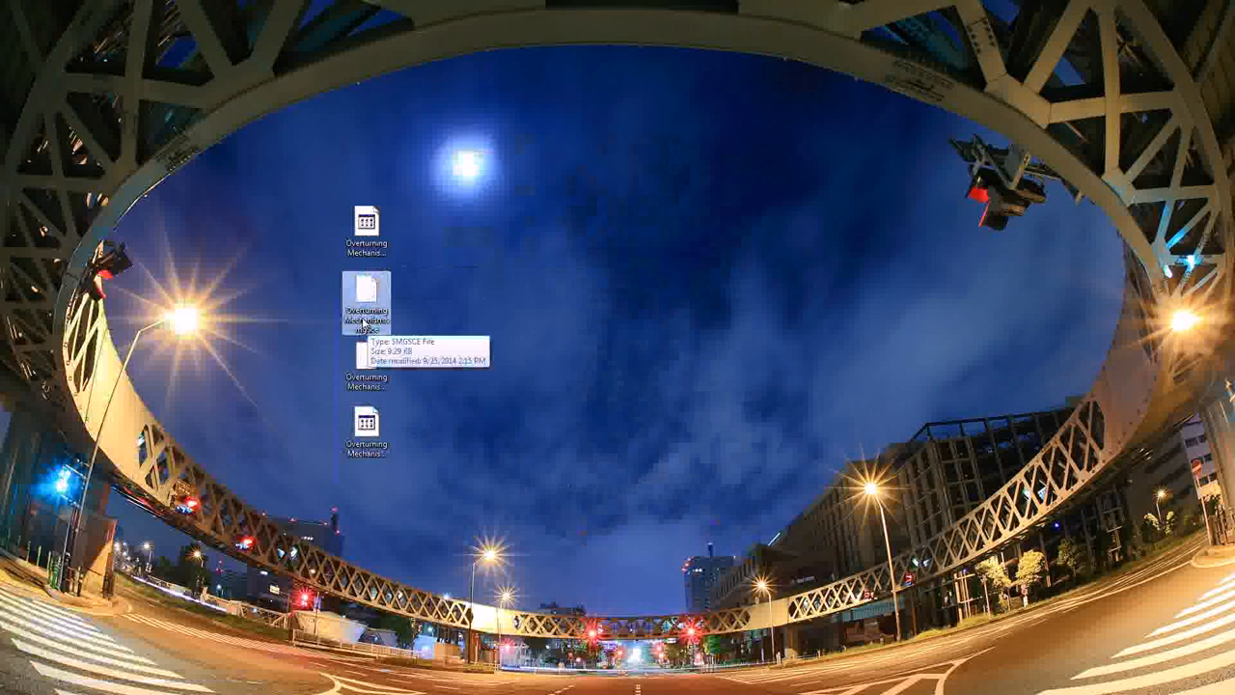
{"action": "left_click", "coordinate": [366, 378]}
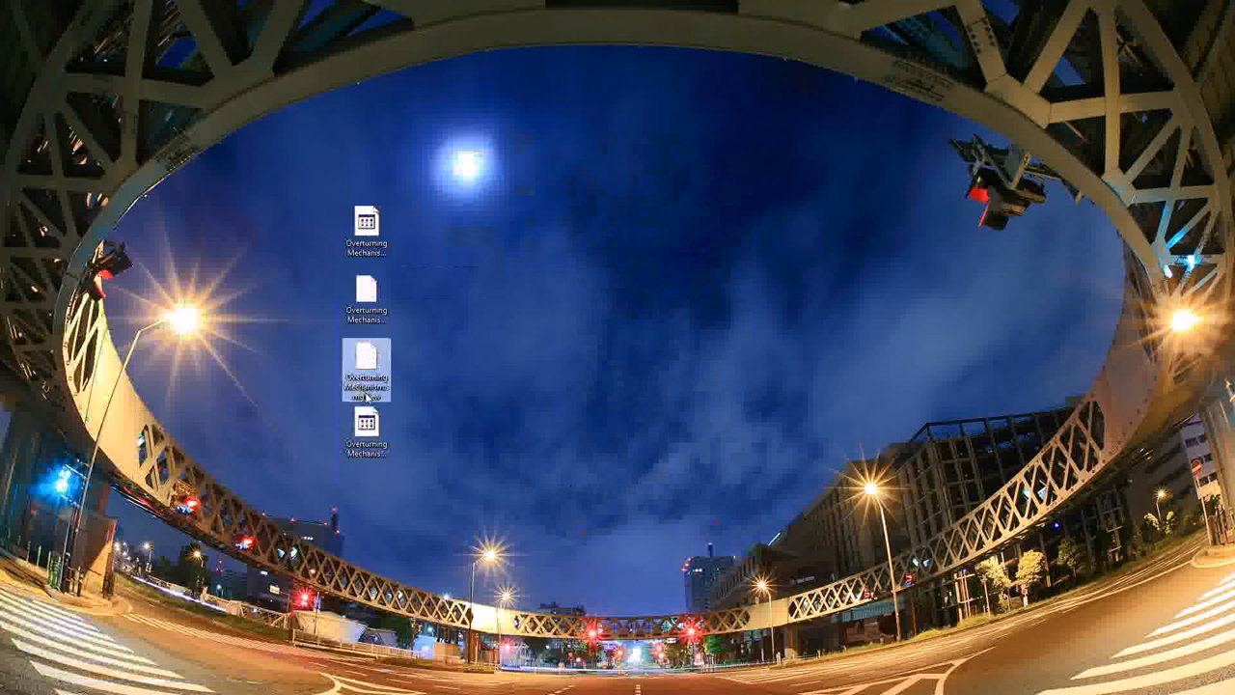
{"action": "left_click", "coordinate": [364, 432]}
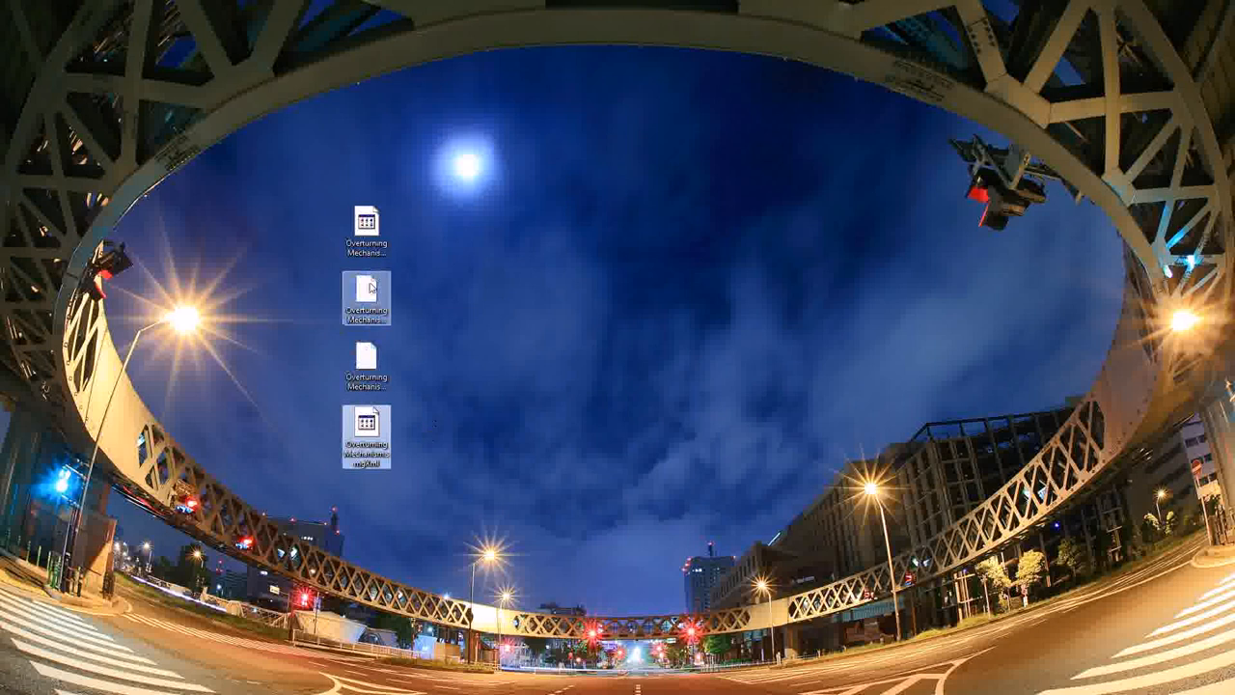
{"action": "left_click", "coordinate": [366, 227]}
{"action": "left_click", "coordinate": [371, 294]}
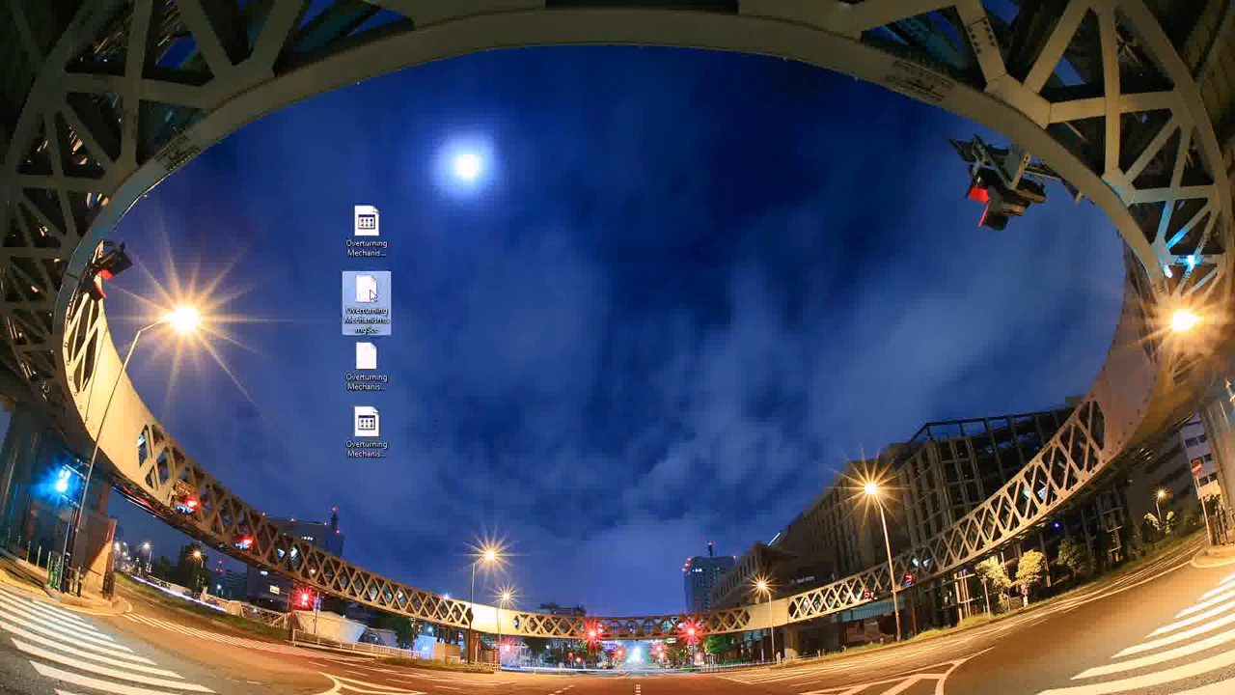
{"action": "left_click", "coordinate": [370, 361]}
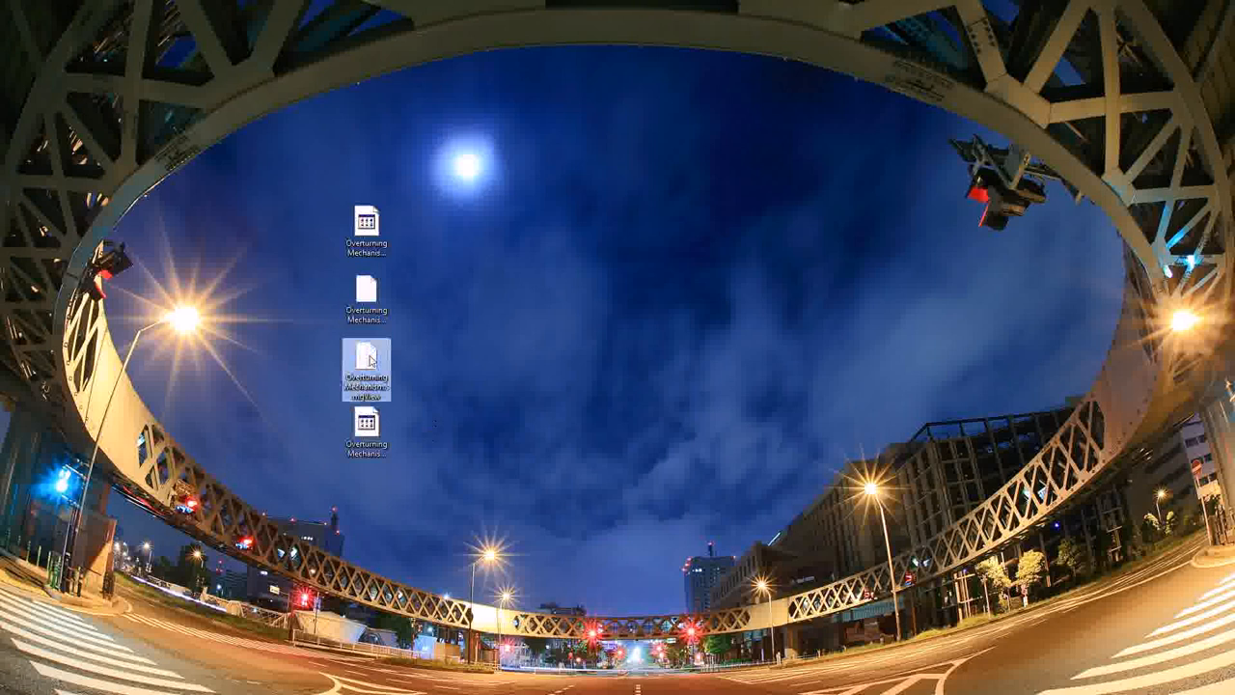
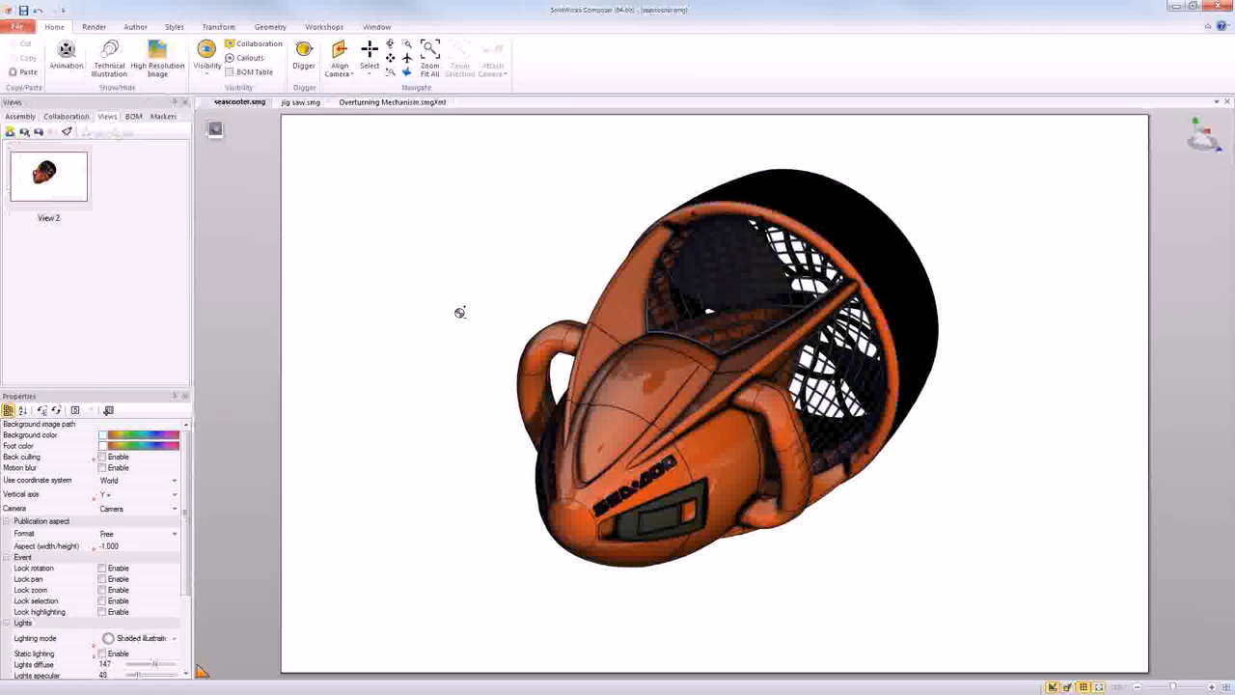
- Switch the seascooter's render mode to a black-and-white line drawing without shading
{"action": "scroll", "coordinate": [460, 312], "scroll_direction": "up", "scroll_amount": 1}
{"action": "scroll", "coordinate": [488, 312], "scroll_direction": "down", "scroll_amount": 2}
{"action": "middle_click_drag", "start_coordinate": [487, 312], "coordinate": [619, 355]}
{"action": "left_click", "coordinate": [94, 26]}
{"action": "left_click", "coordinate": [18, 58]}
{"action": "left_click", "coordinate": [35, 214]}
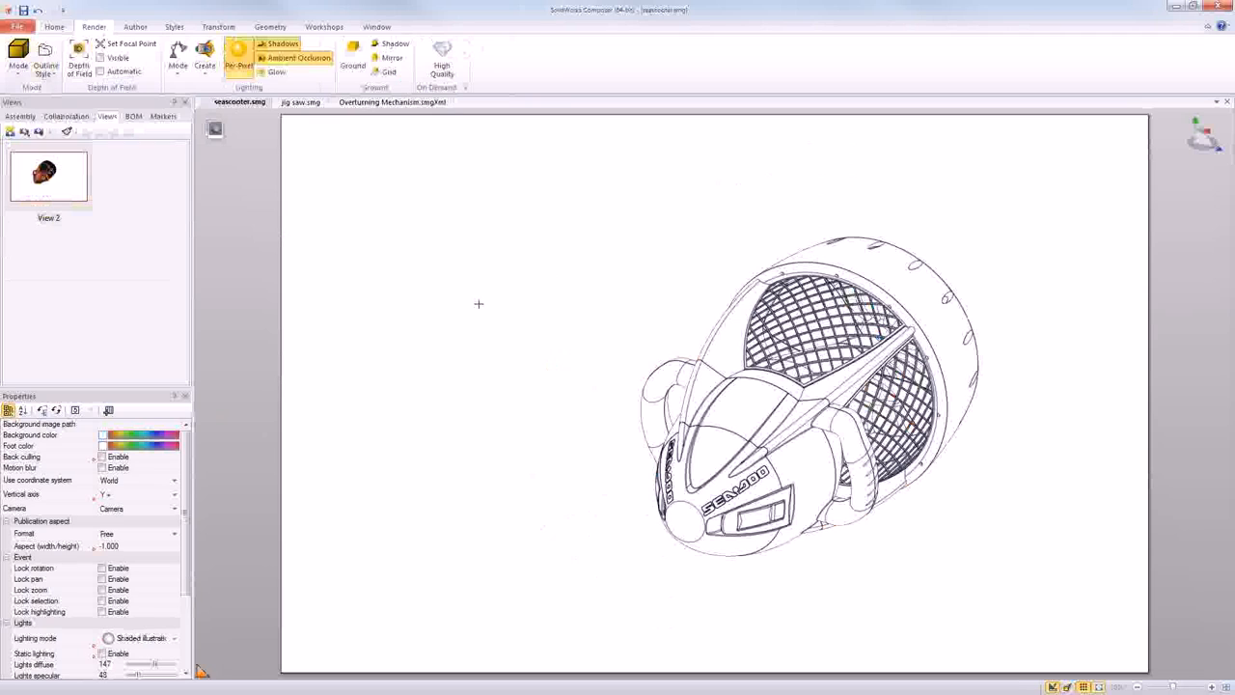
- Place a 2D image panel that covers the whole drawing page over the seascooter
{"action": "left_click", "coordinate": [131, 26]}
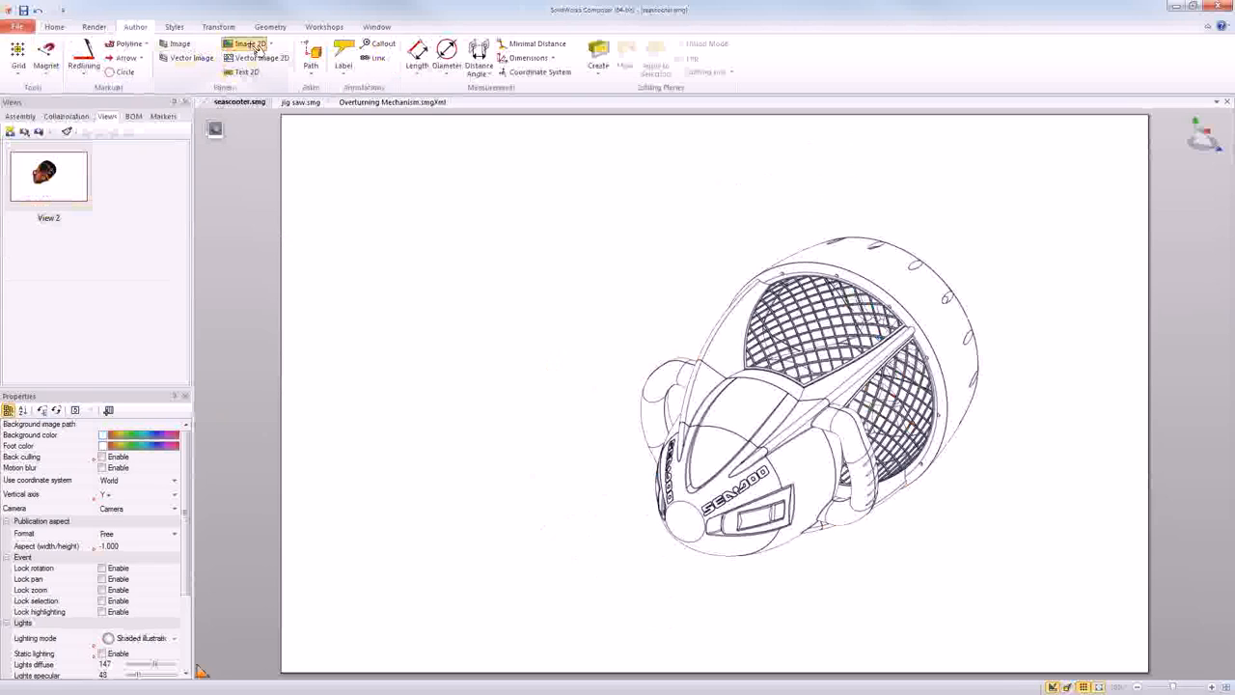
{"action": "left_click", "coordinate": [247, 43]}
{"action": "left_click", "coordinate": [286, 123]}
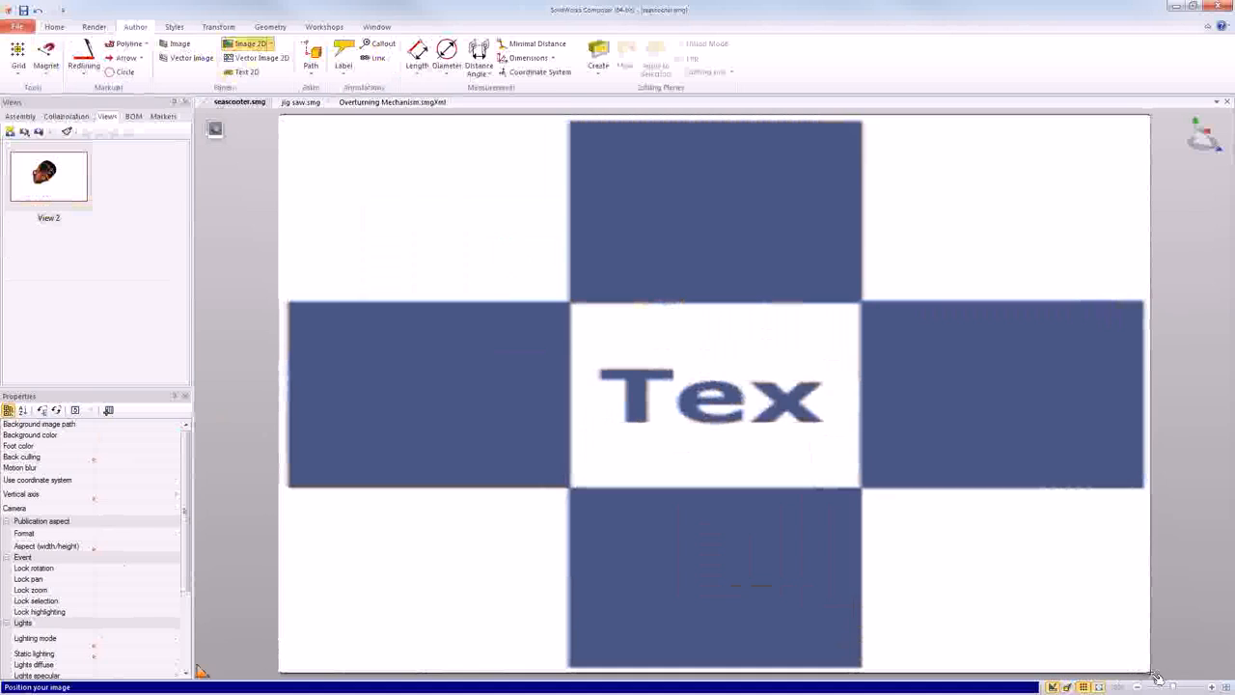
{"action": "left_click", "coordinate": [1157, 678]}
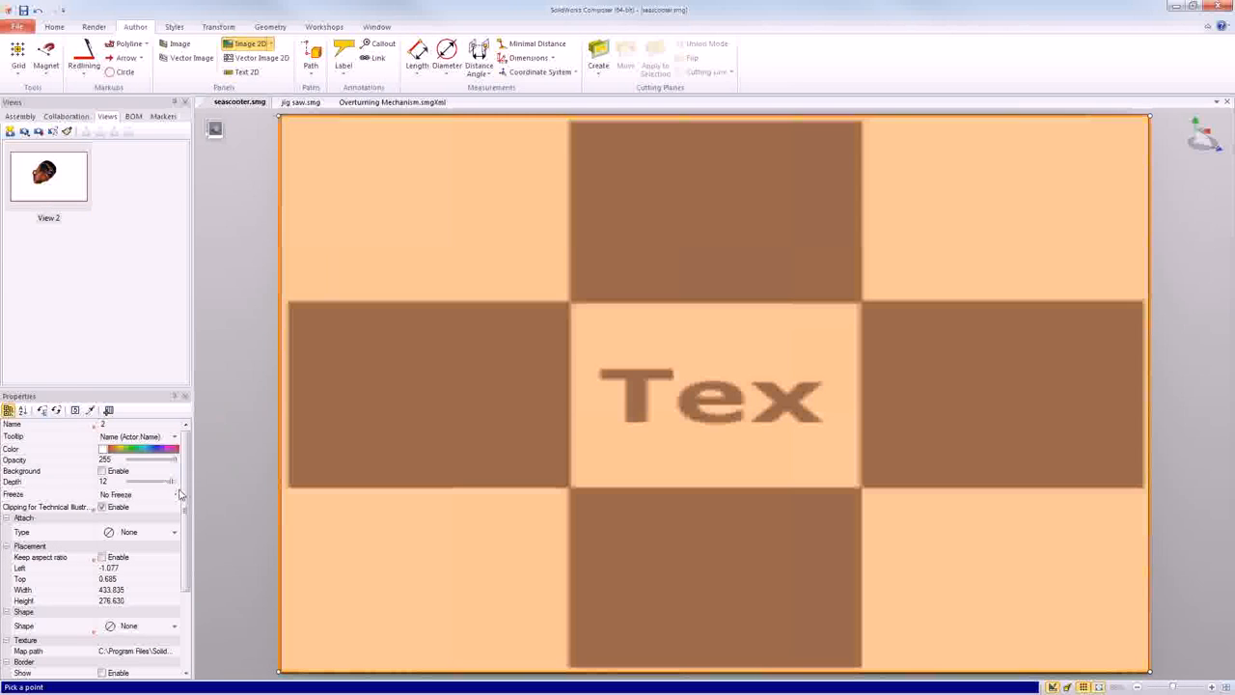
- Set the image panel's texture map to B SIZE.jpg from the Desktop and finish placing images
{"action": "left_click_drag", "start_coordinate": [181, 494], "coordinate": [182, 573]}
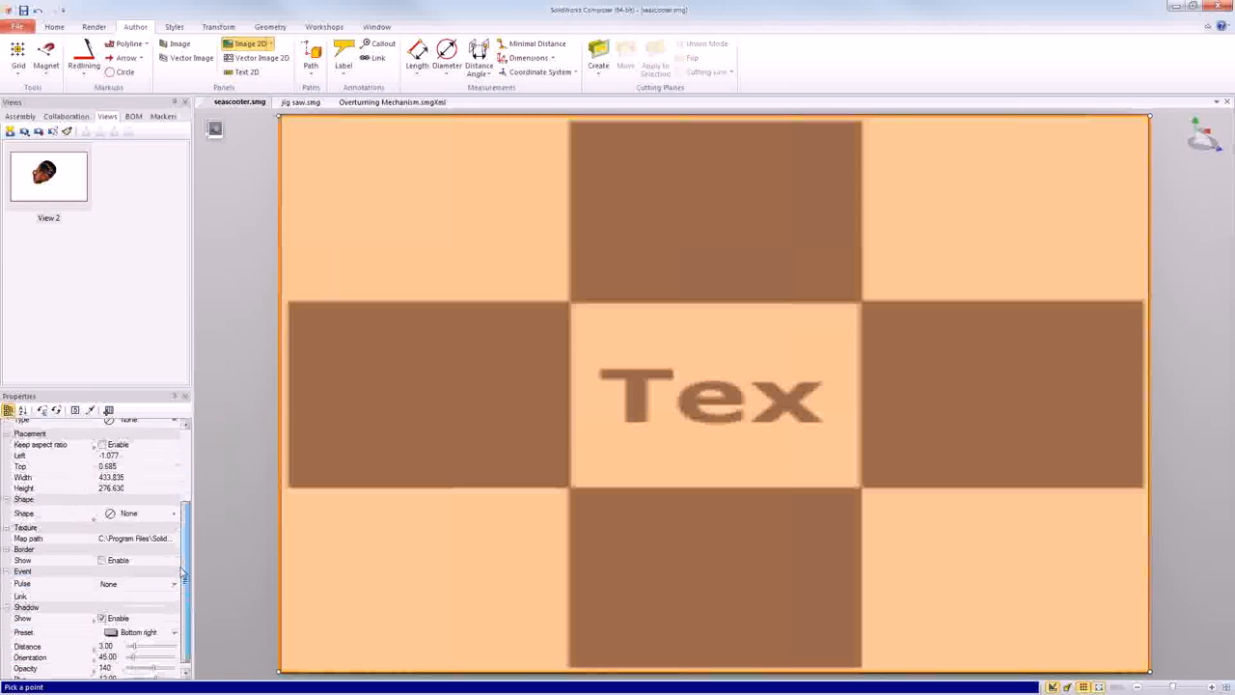
{"action": "left_click", "coordinate": [174, 538]}
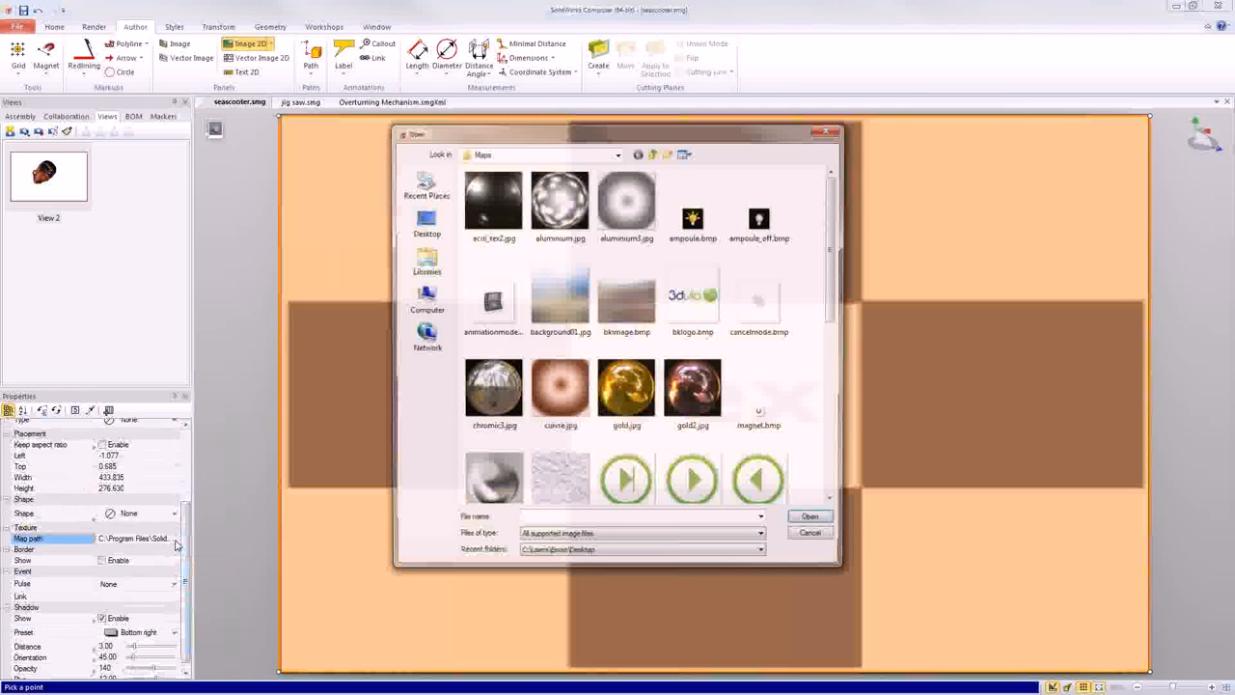
{"action": "left_click", "coordinate": [425, 222]}
{"action": "left_click", "coordinate": [665, 315]}
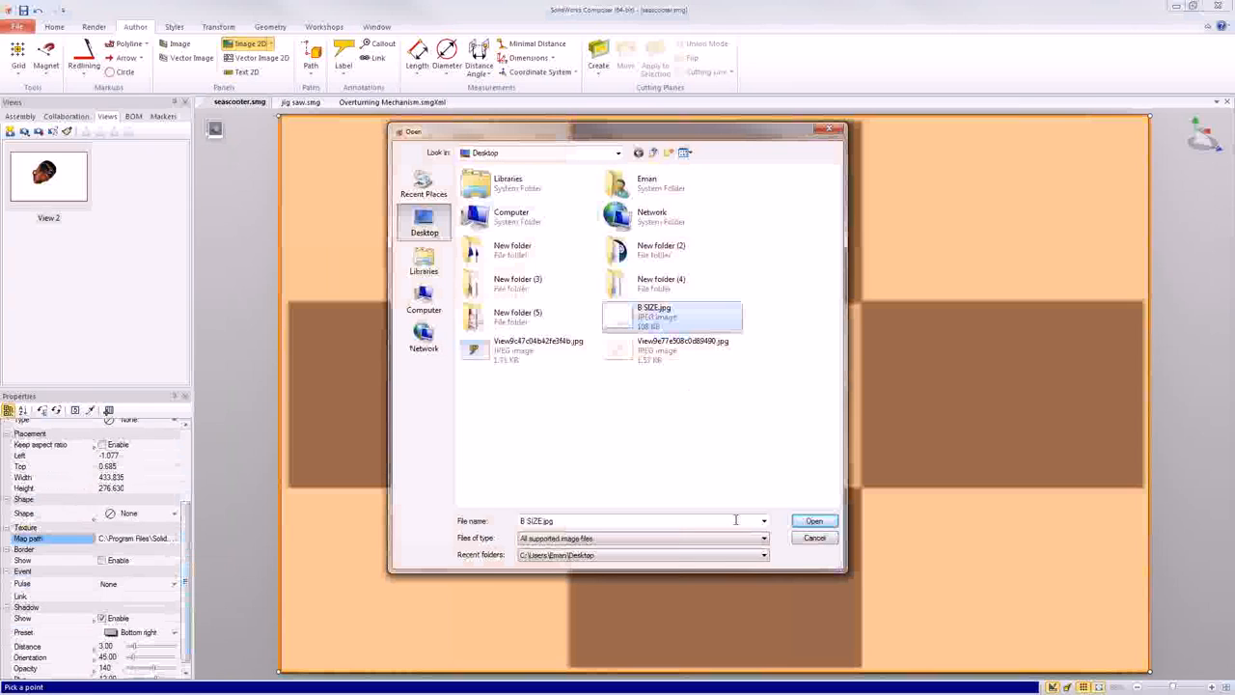
{"action": "left_click", "coordinate": [820, 522]}
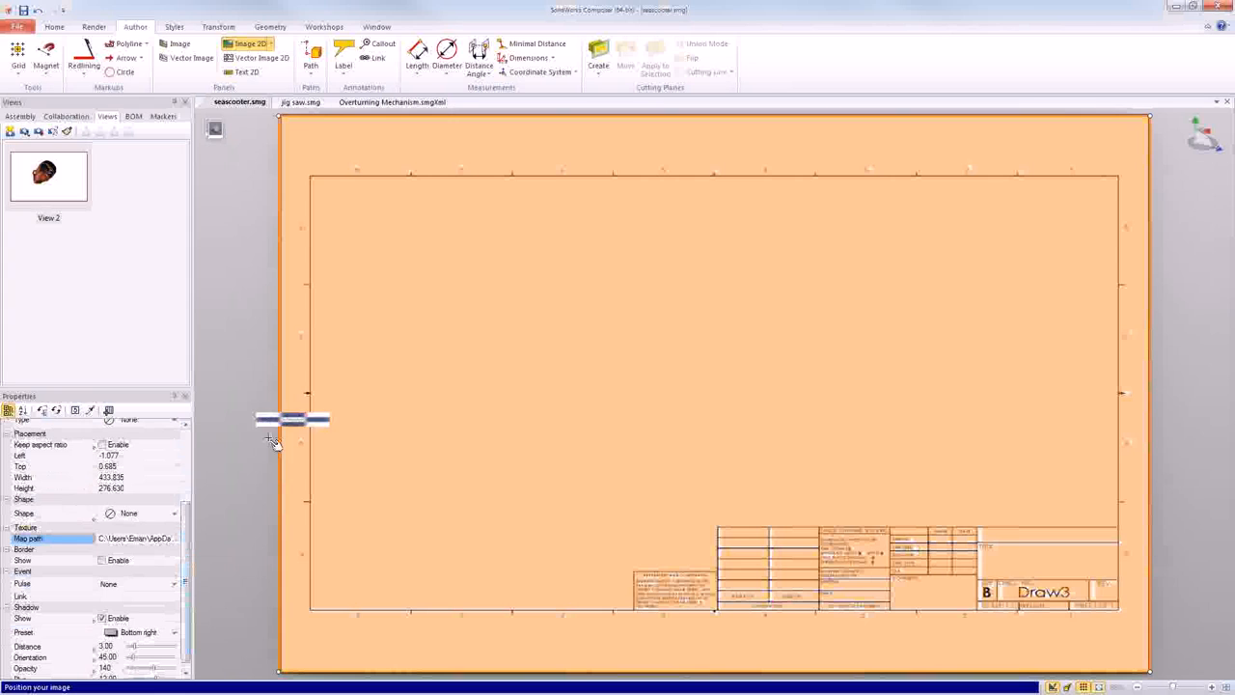
{"action": "left_click", "coordinate": [278, 439]}
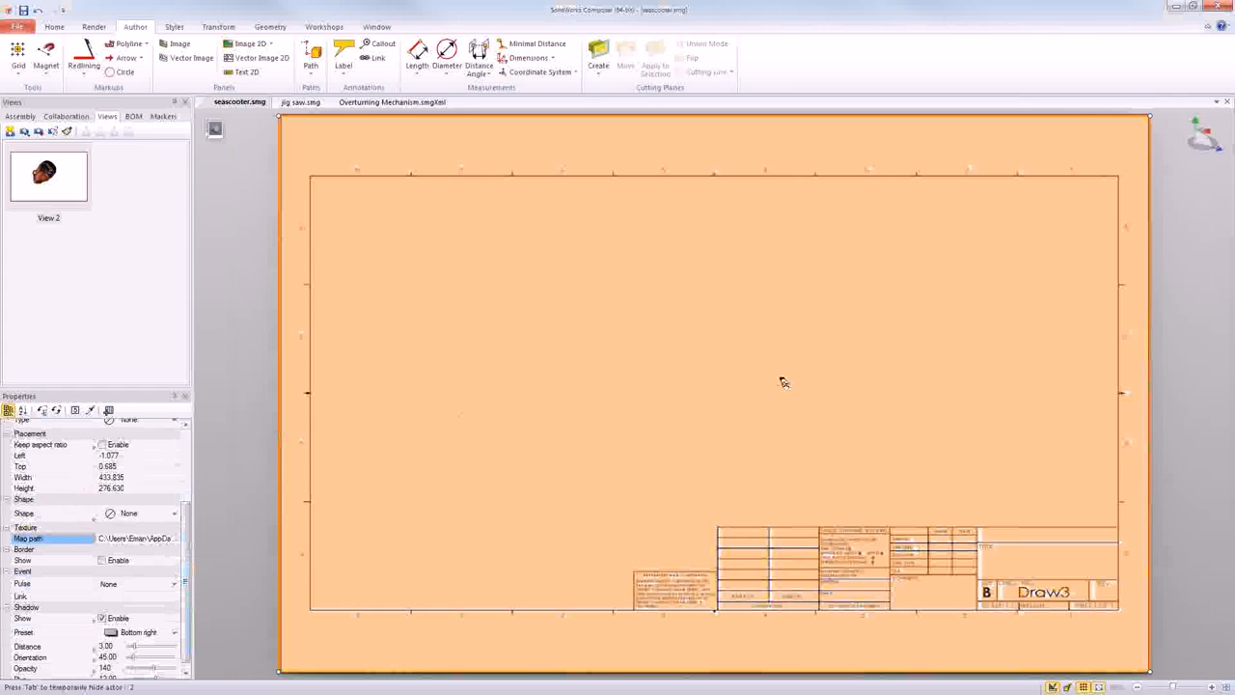
- Make the title block image a background image, set it to Freeze, and clear the selection
{"action": "left_click_drag", "start_coordinate": [188, 531], "coordinate": [185, 451]}
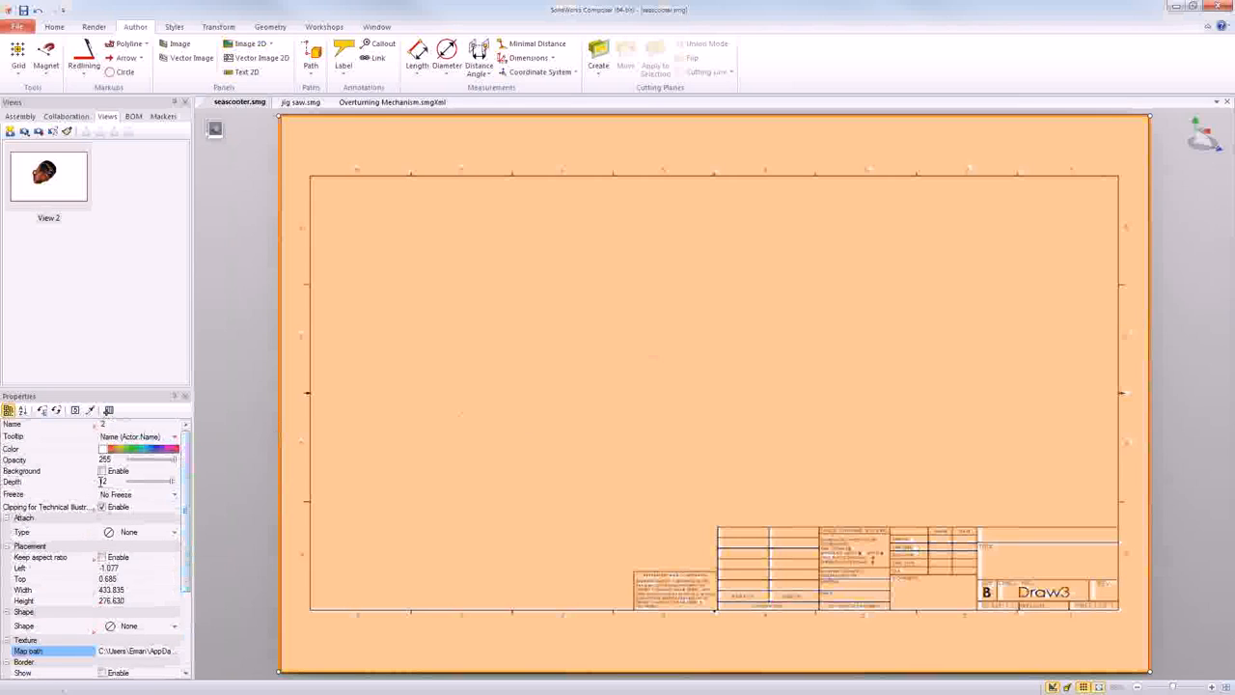
{"action": "left_click", "coordinate": [102, 472]}
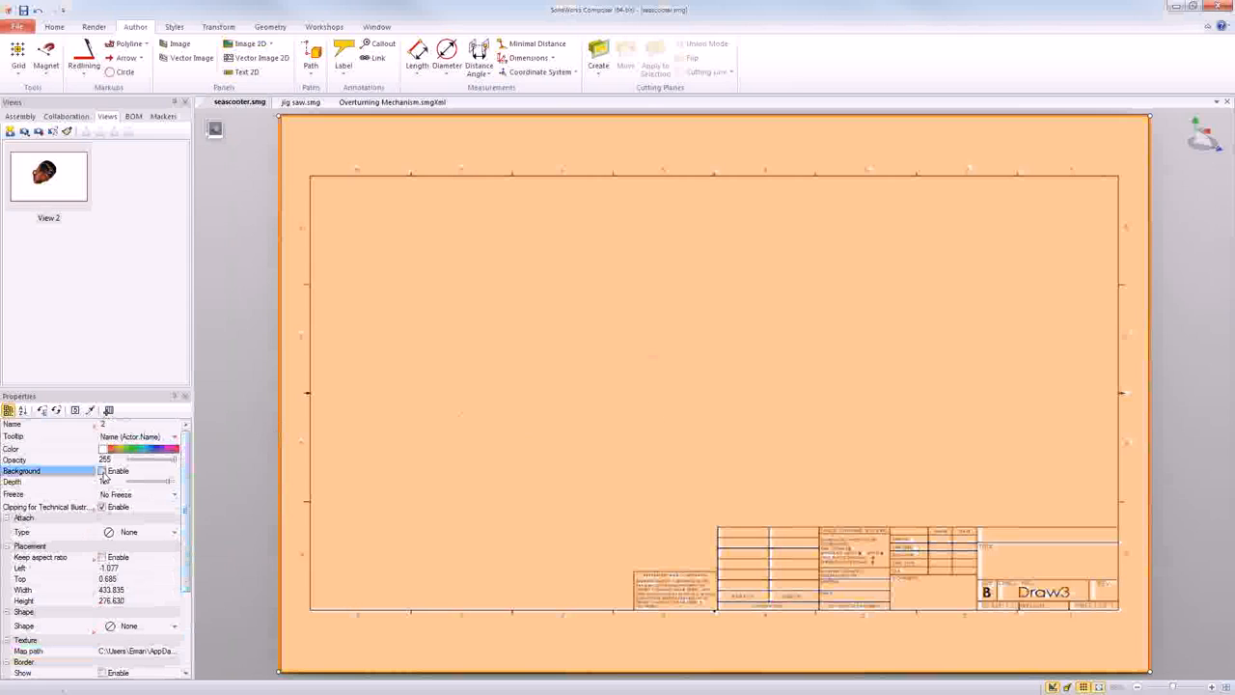
{"action": "left_click", "coordinate": [103, 471]}
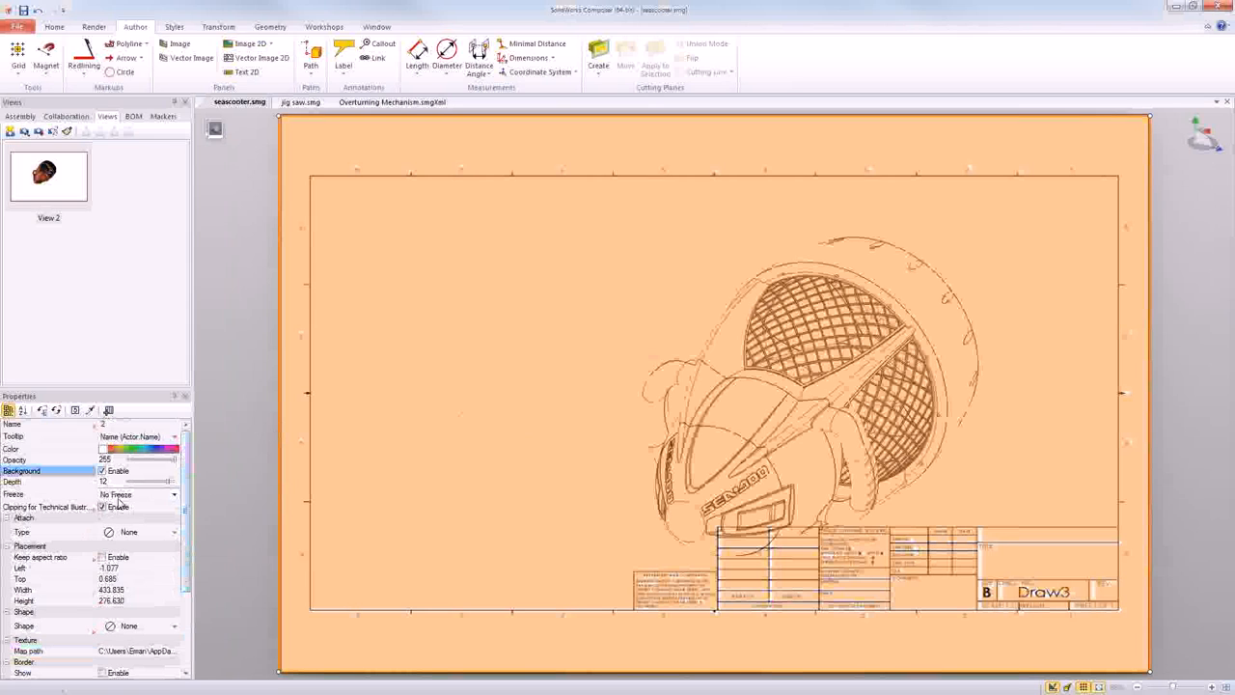
{"action": "left_click", "coordinate": [117, 496]}
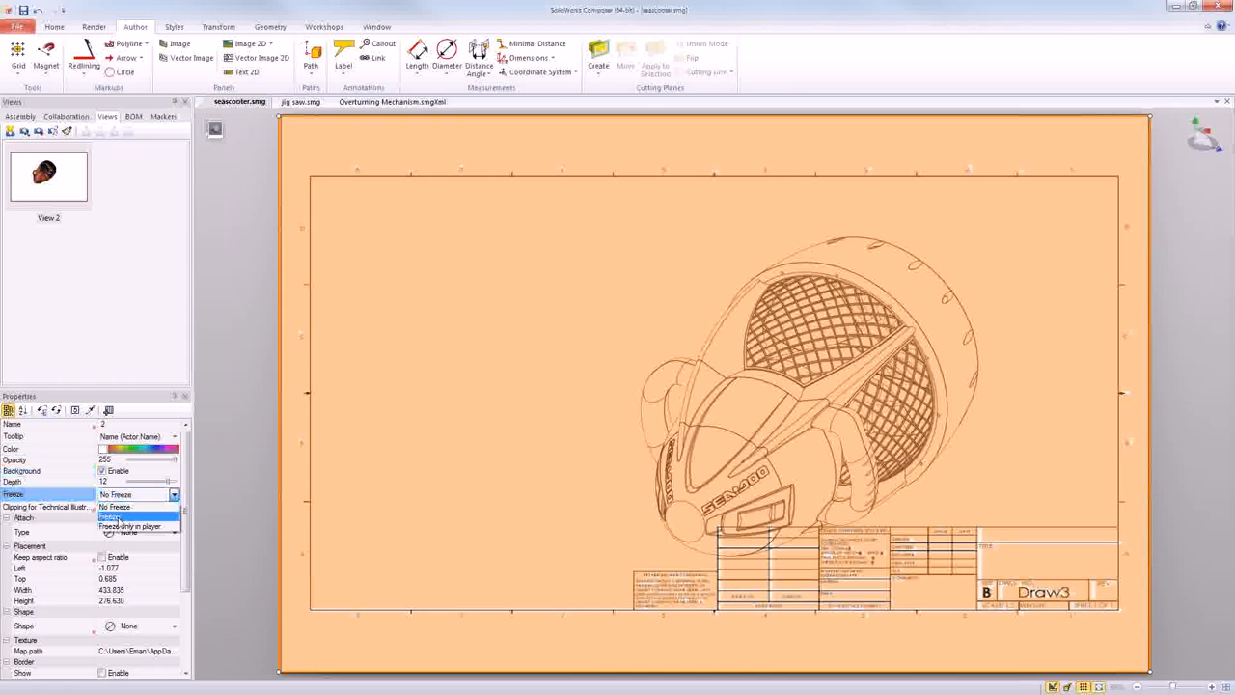
{"action": "left_click", "coordinate": [117, 516]}
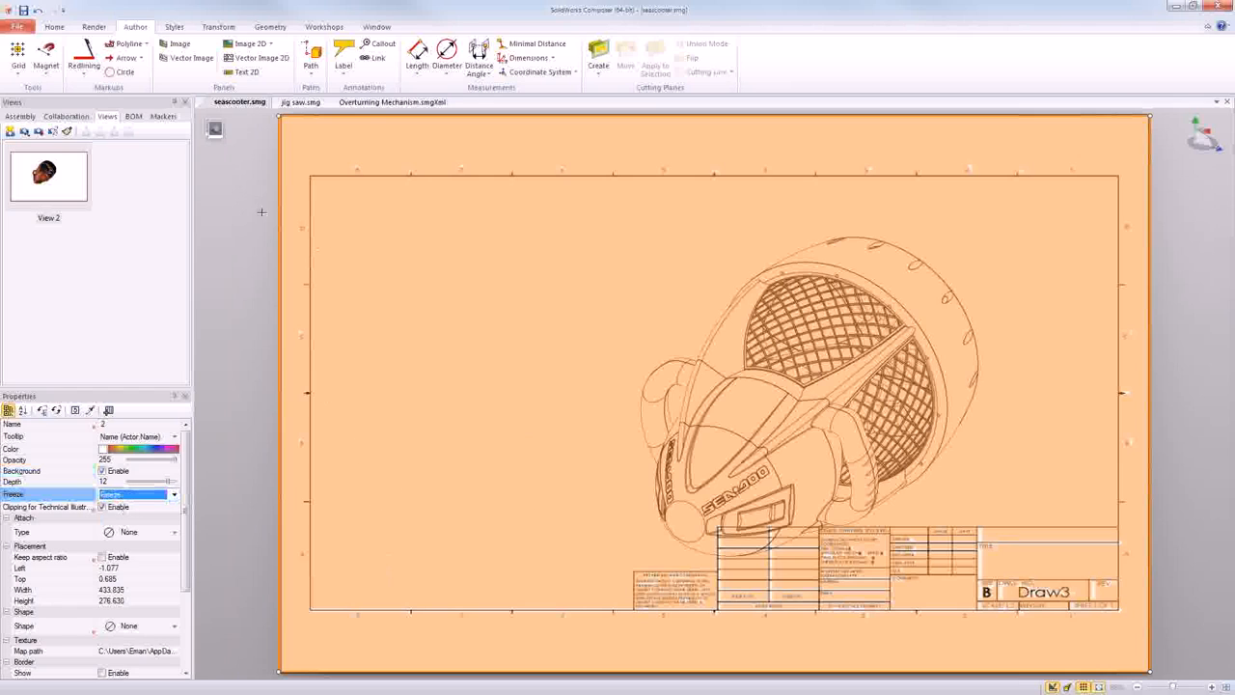
{"action": "left_click", "coordinate": [264, 333]}
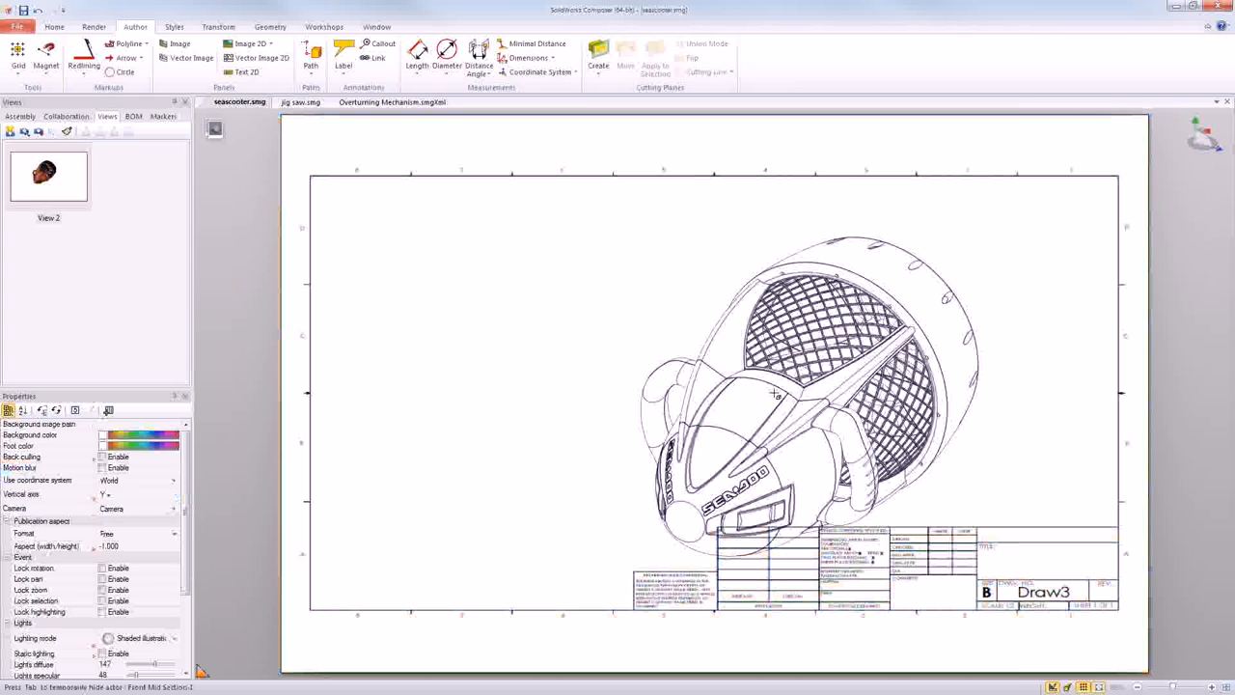
- Fit the seascooter inside the sheet border above the title block and capture the drawing as a new view
{"action": "scroll", "coordinate": [777, 393], "scroll_direction": "down", "scroll_amount": 2}
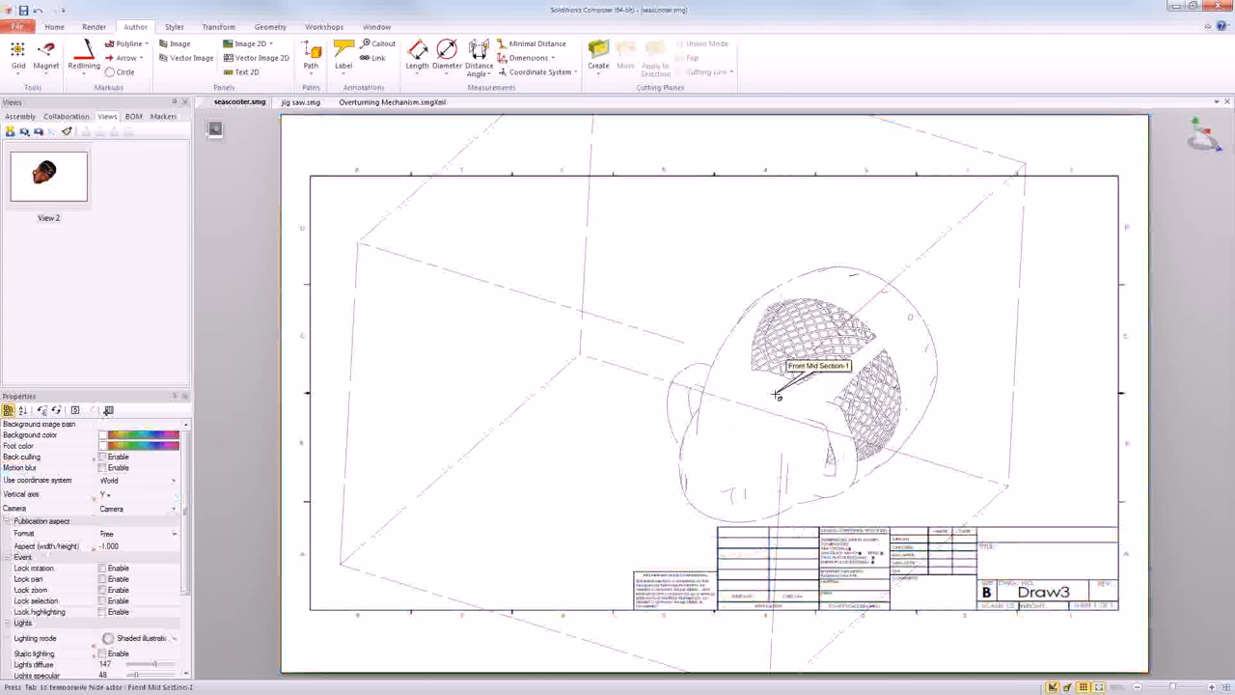
{"action": "middle_click_drag", "start_coordinate": [809, 380], "coordinate": [847, 329]}
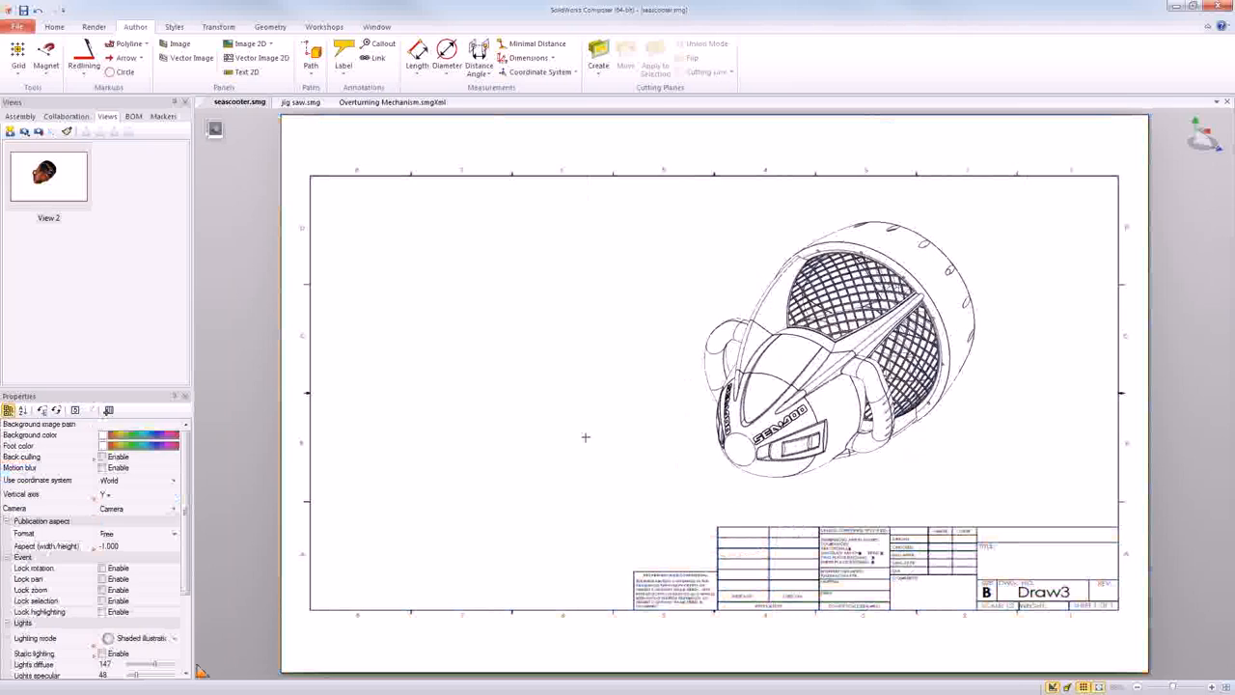
{"action": "left_click", "coordinate": [10, 133]}
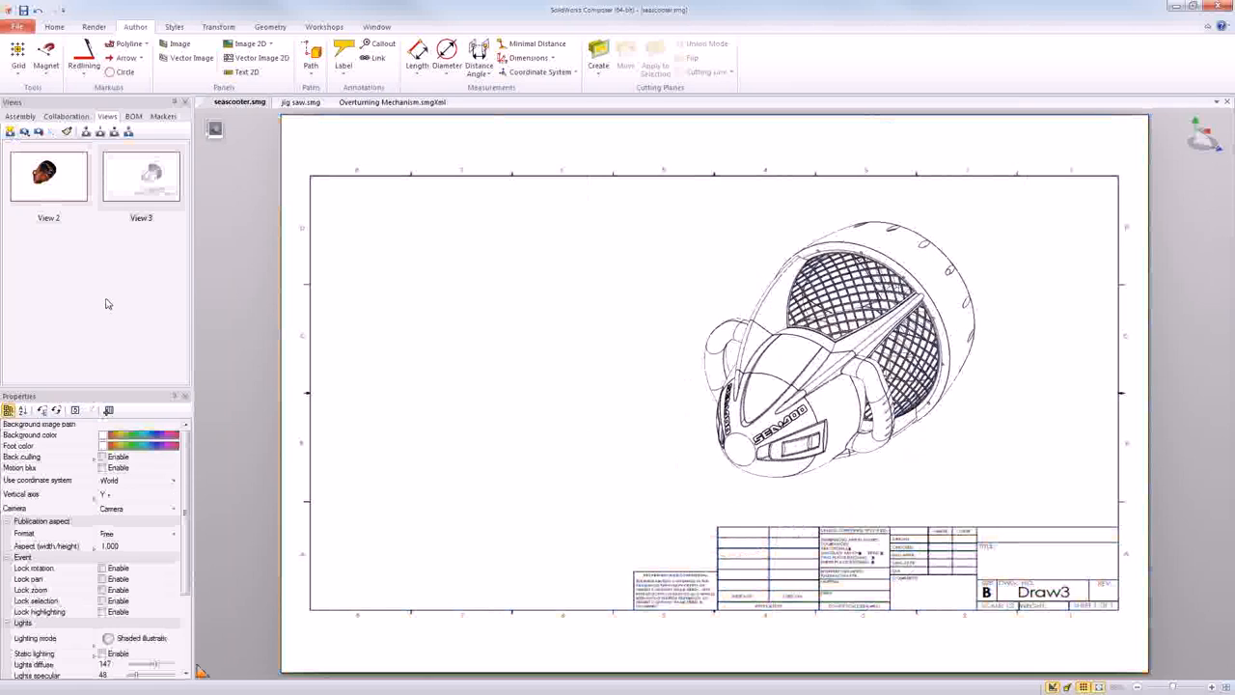
- Add labels to the fin, front mid section, nose cone and rear nozzle, and capture the annotated drawing as a new view
{"action": "left_click", "coordinate": [343, 57]}
{"action": "left_click", "coordinate": [766, 314]}
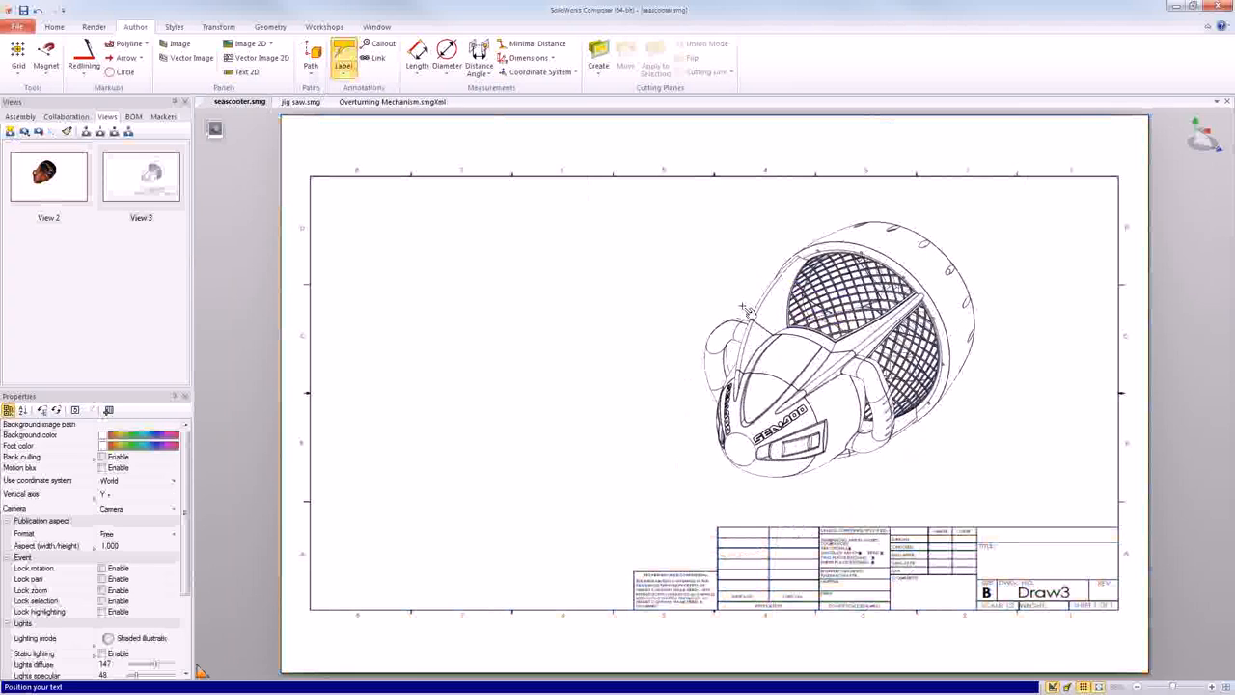
{"action": "left_click", "coordinate": [627, 307]}
{"action": "left_click", "coordinate": [714, 368]}
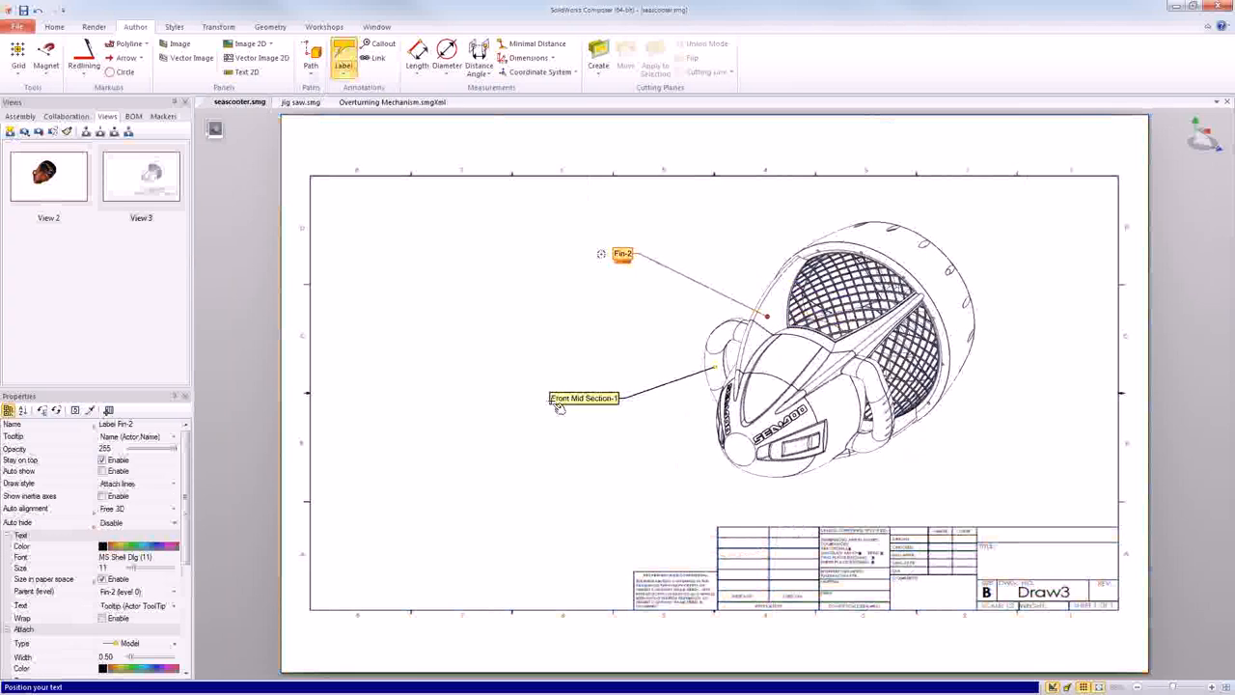
{"action": "left_click", "coordinate": [558, 406]}
{"action": "left_click", "coordinate": [736, 452]}
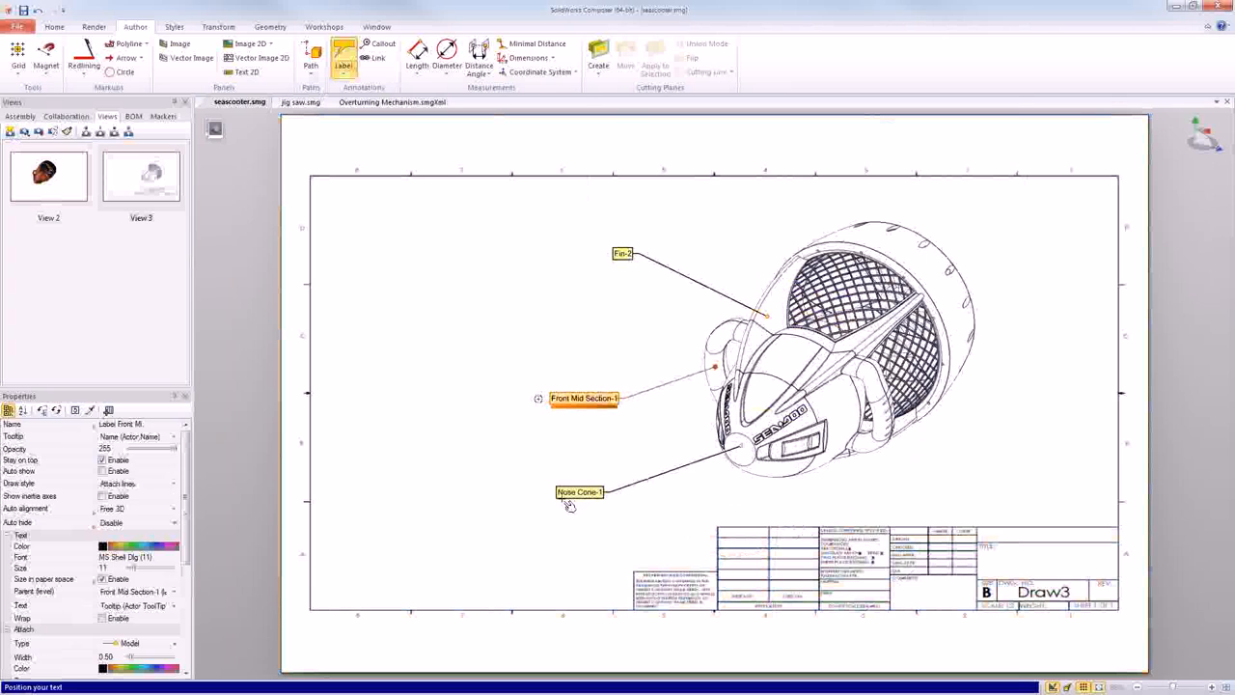
{"action": "left_click", "coordinate": [589, 504]}
{"action": "left_click", "coordinate": [866, 235]}
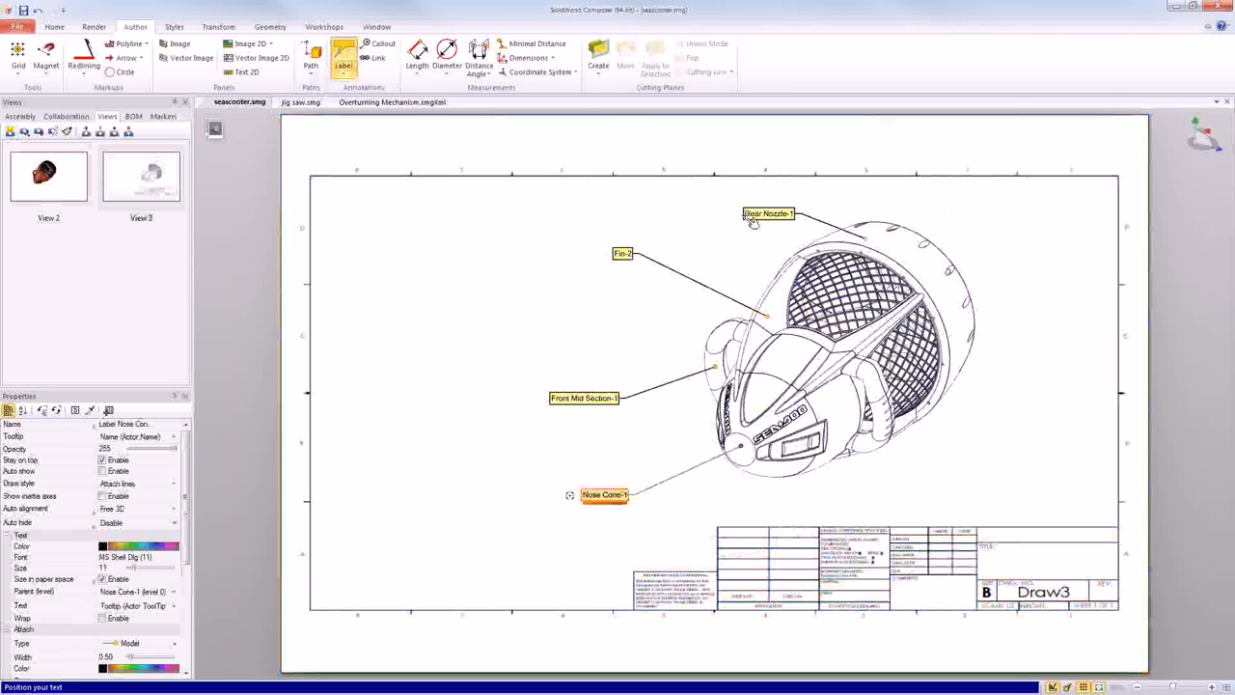
{"action": "left_click", "coordinate": [752, 221]}
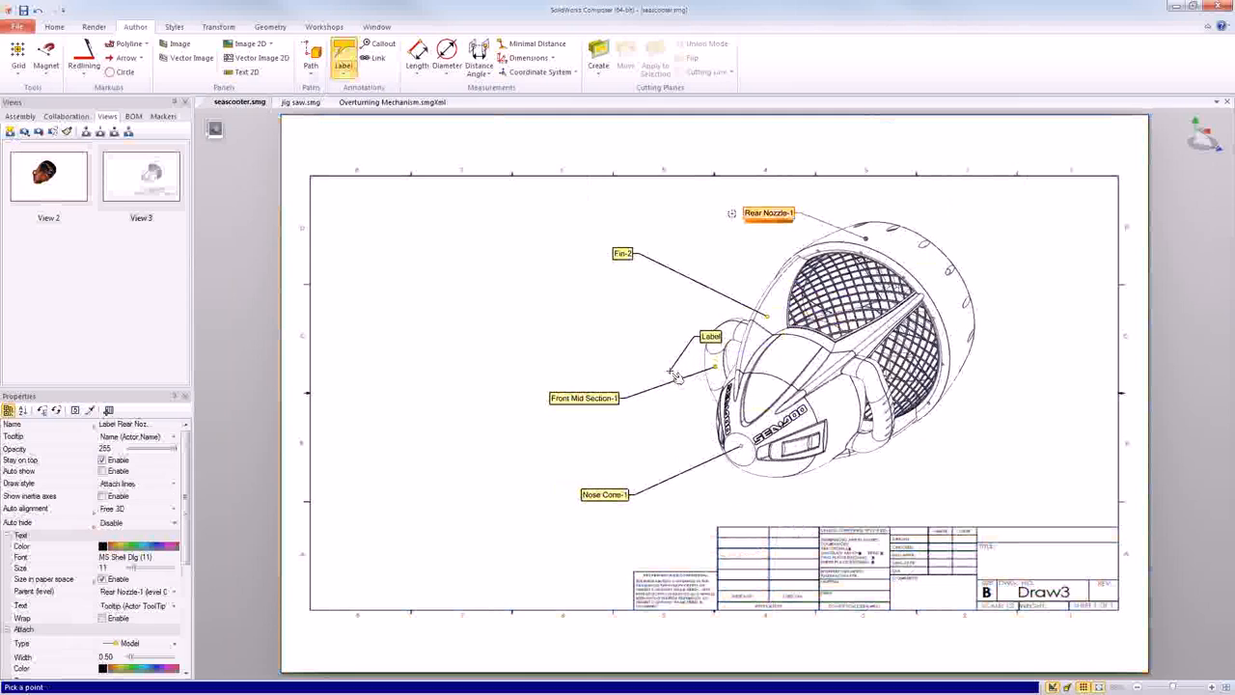
{"action": "key", "text": "Escape"}
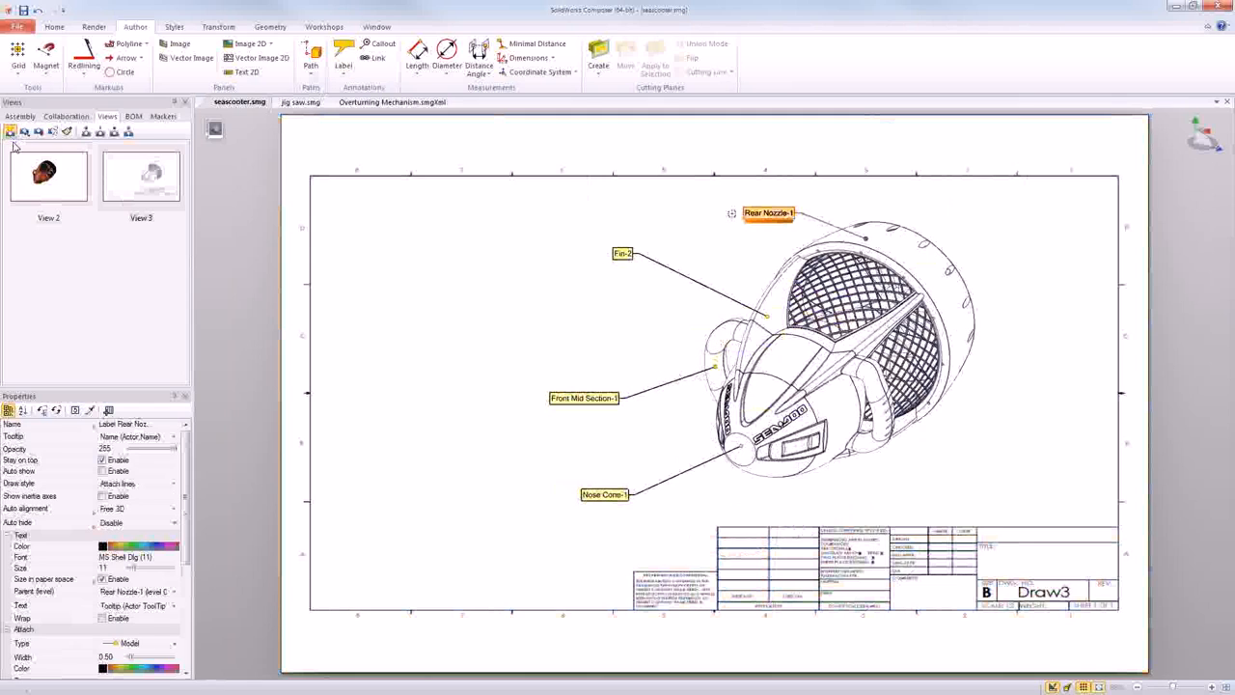
{"action": "key", "text": "ctrl+shift+n"}
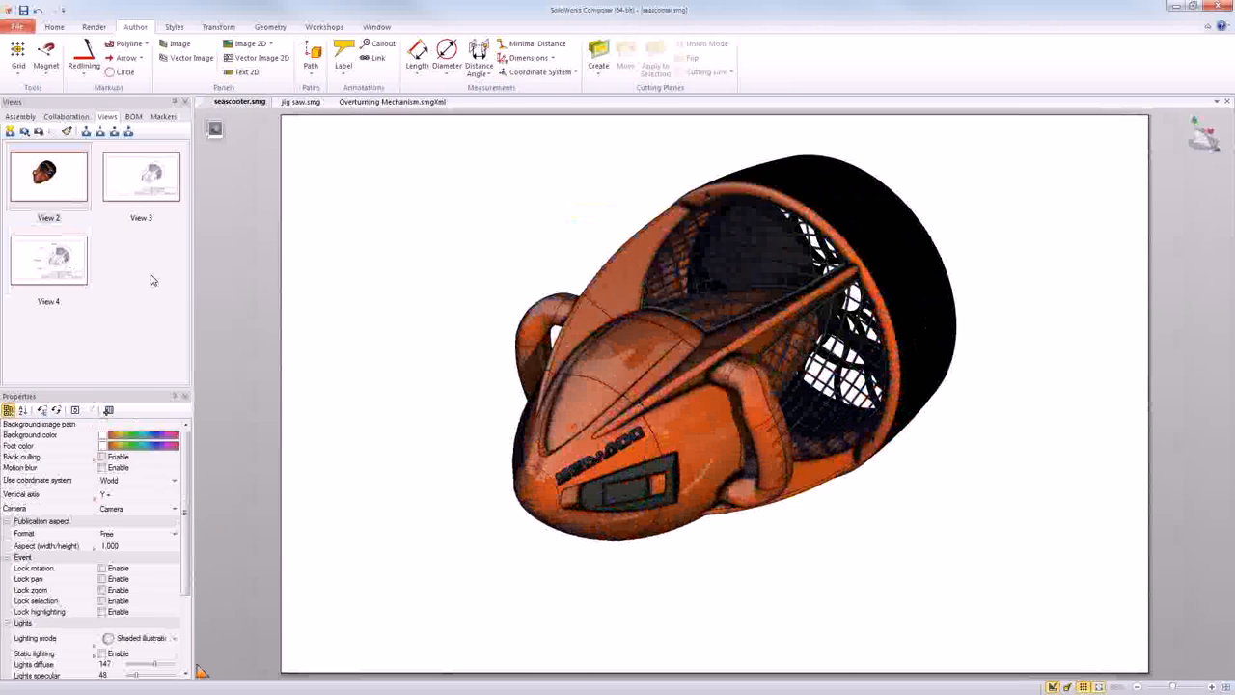
{"action": "right_click_drag", "start_coordinate": [416, 459], "coordinate": [488, 540]}
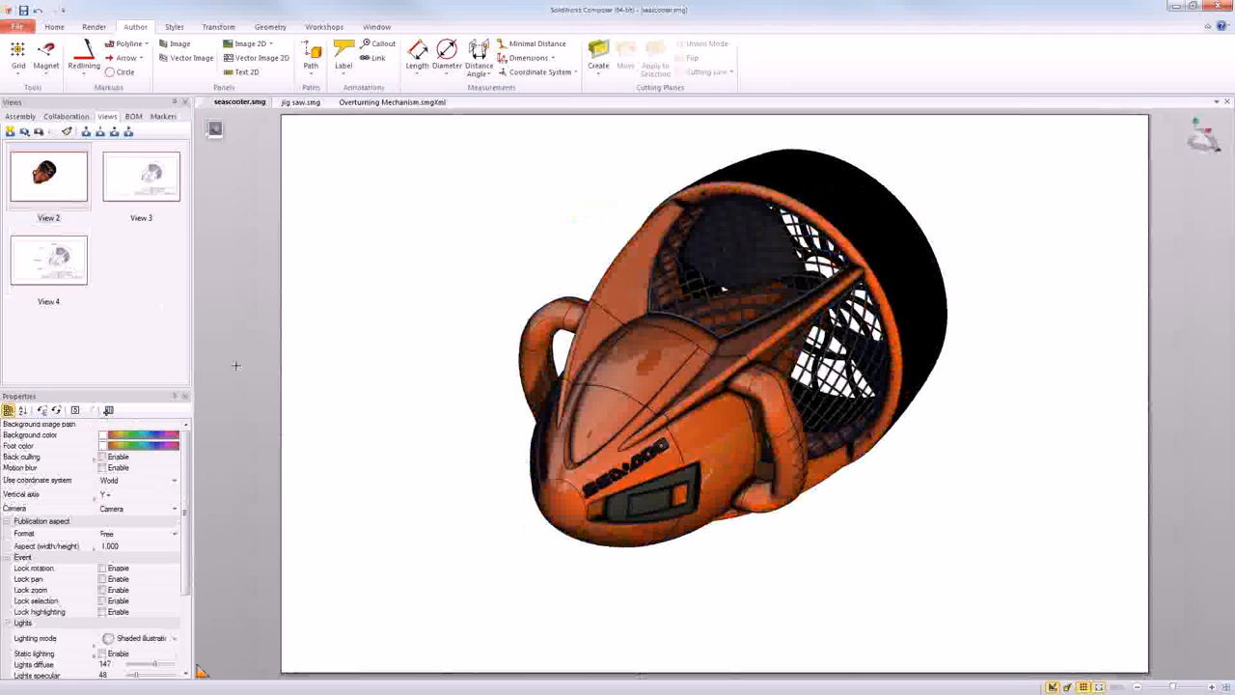
{"action": "middle_click_drag", "start_coordinate": [657, 424], "coordinate": [237, 395]}
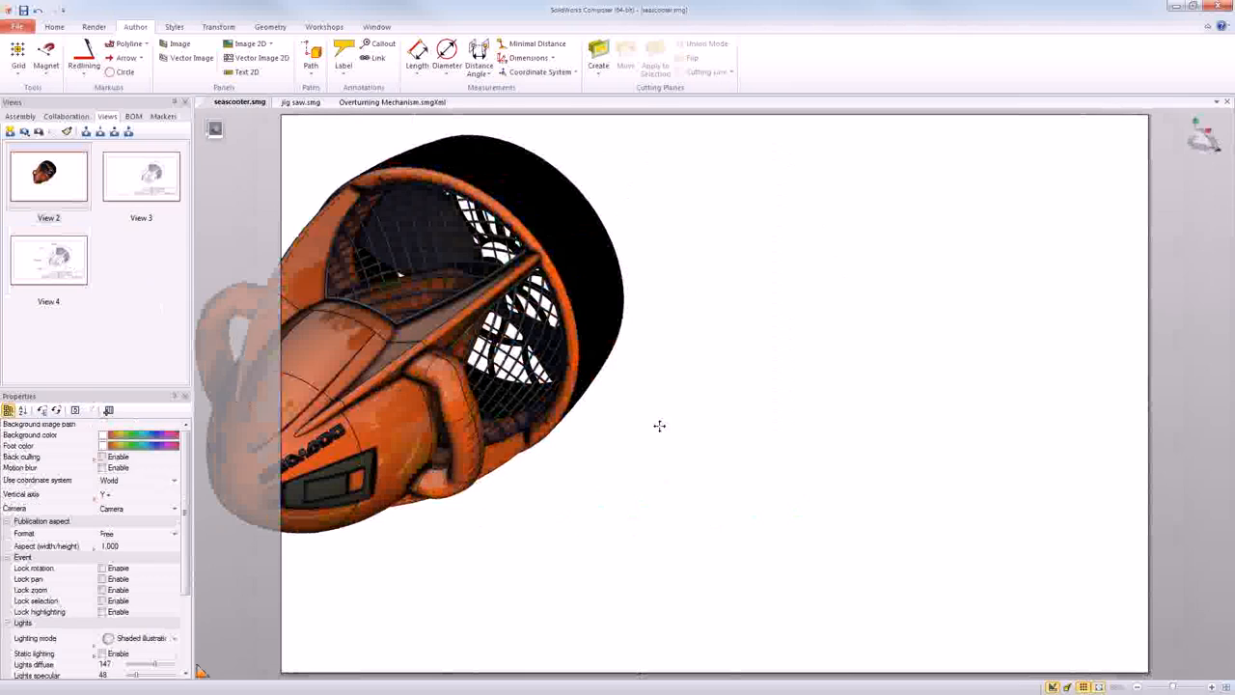
{"action": "middle_click_drag", "start_coordinate": [702, 448], "coordinate": [737, 460]}
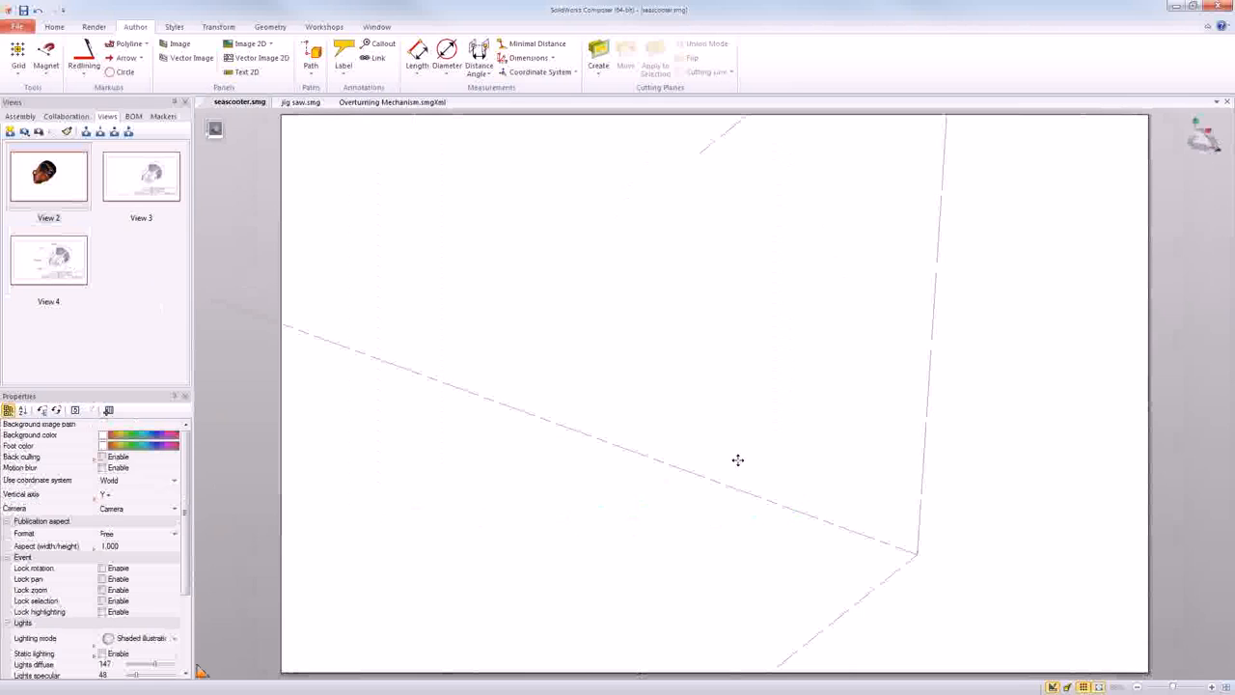
{"action": "middle_click_drag", "start_coordinate": [738, 460], "coordinate": [535, 439]}
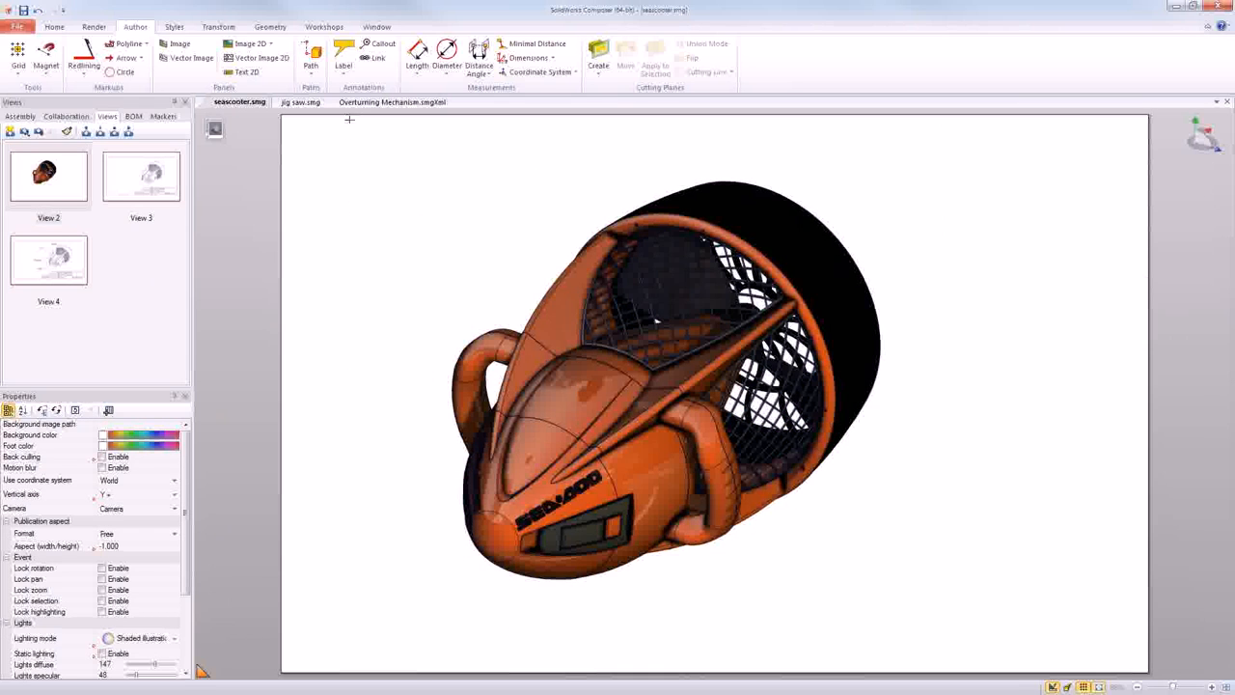
- Review the Paper Space format choices and size settings in the document properties, and close them without changes
{"action": "left_click", "coordinate": [19, 26]}
{"action": "mouse_move", "coordinate": [40, 278]}
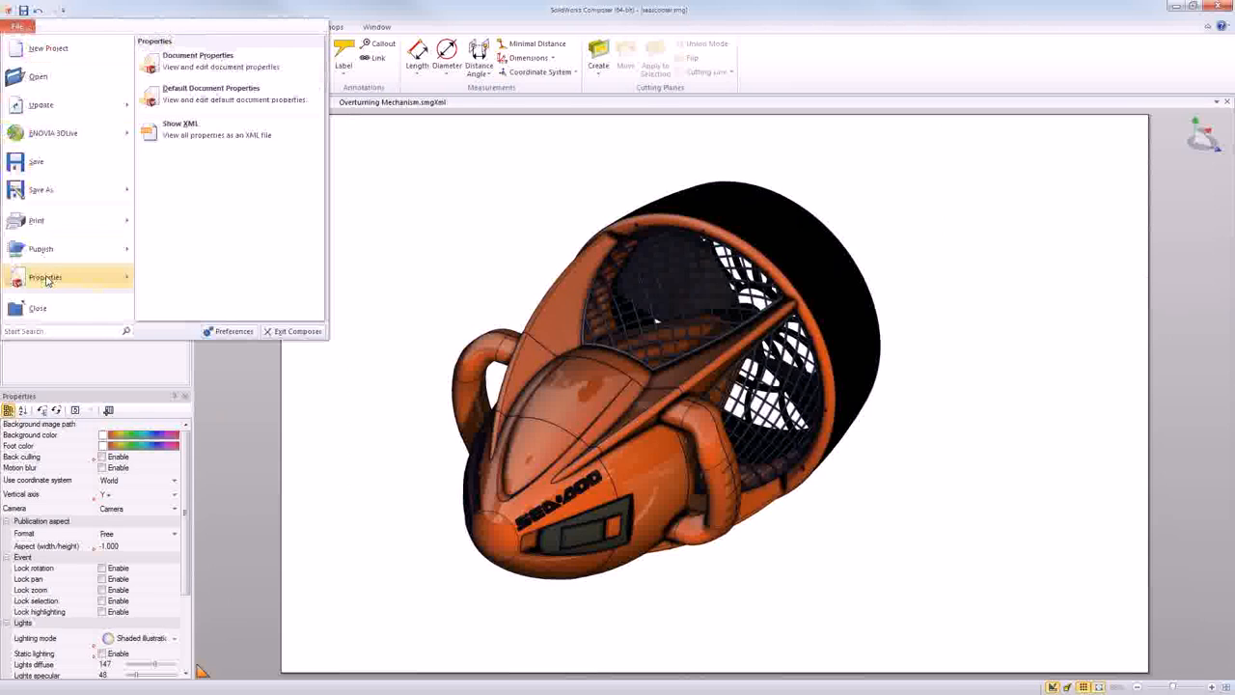
{"action": "left_click", "coordinate": [204, 72]}
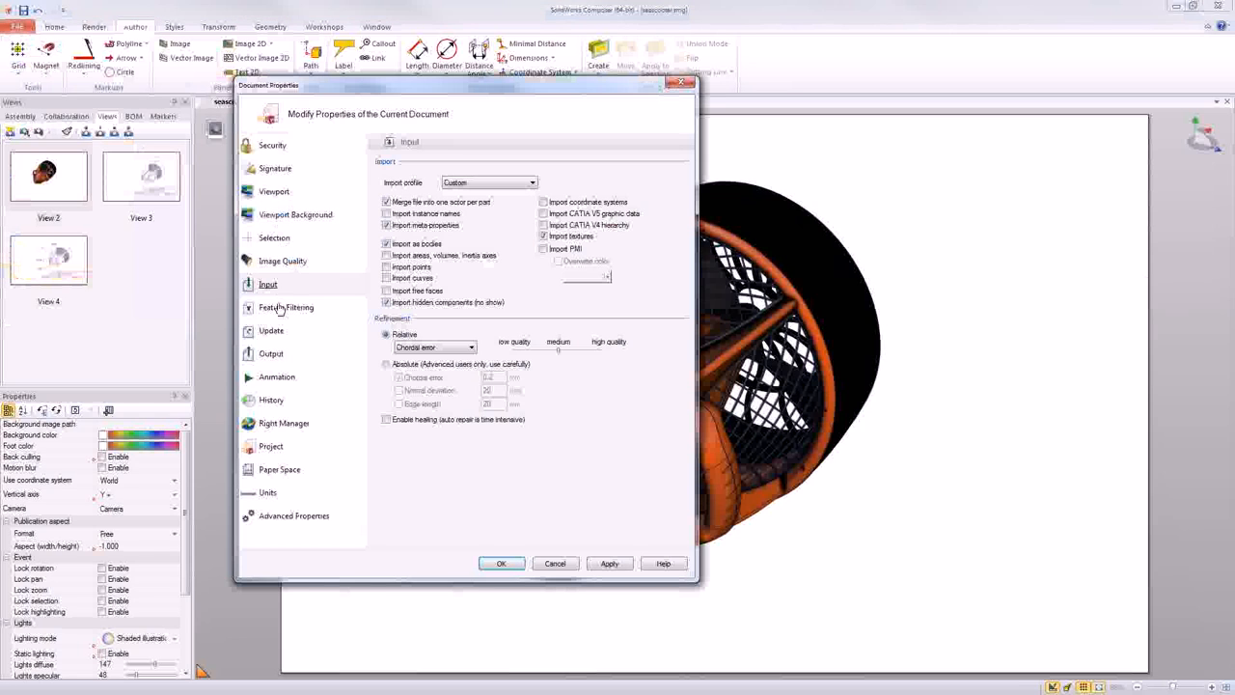
{"action": "left_click", "coordinate": [278, 471]}
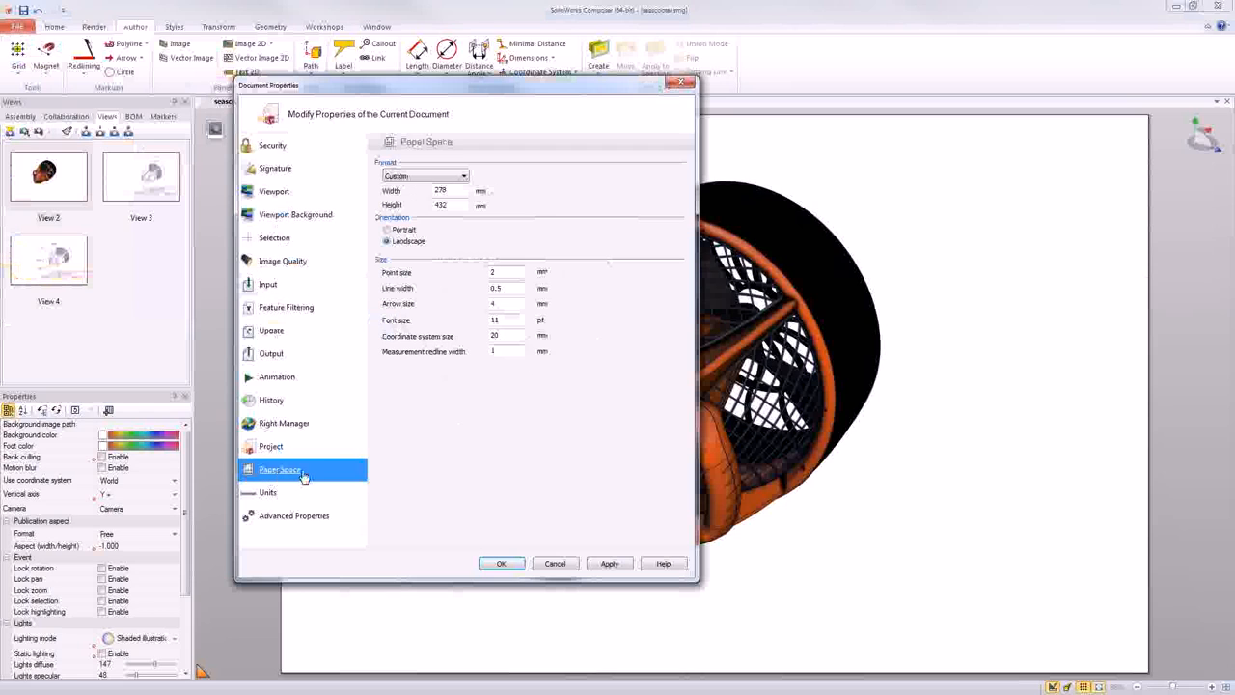
{"action": "left_click", "coordinate": [417, 176]}
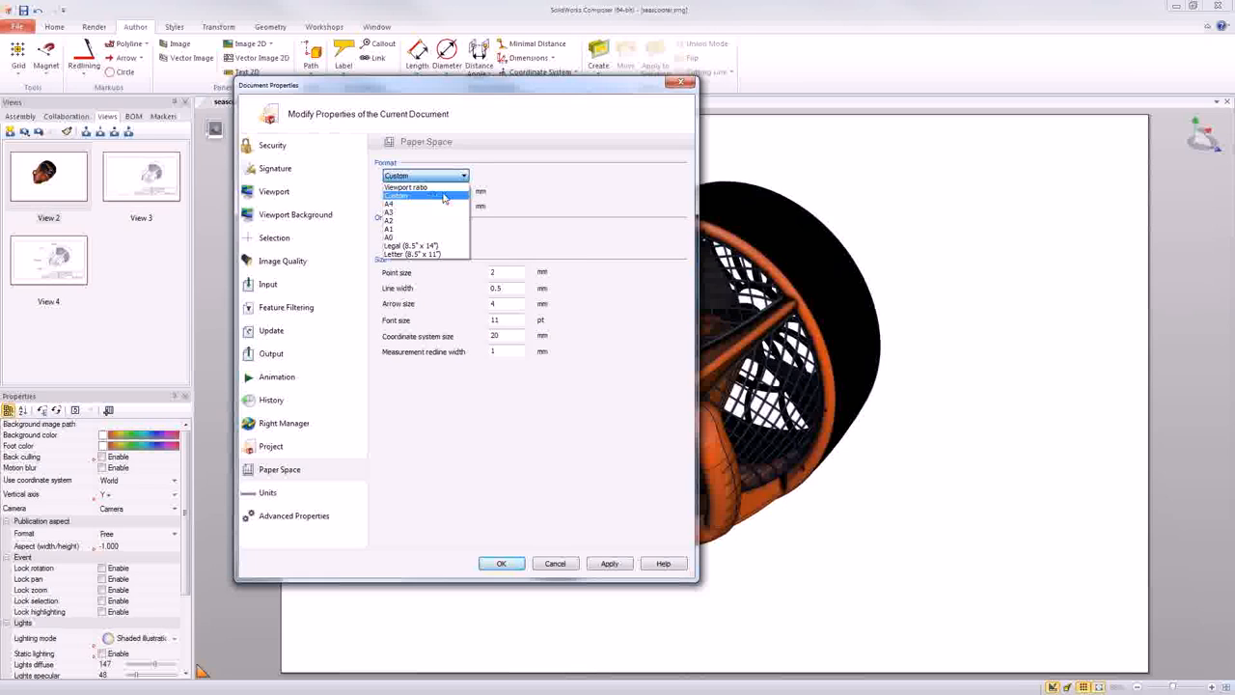
{"action": "left_click", "coordinate": [552, 201]}
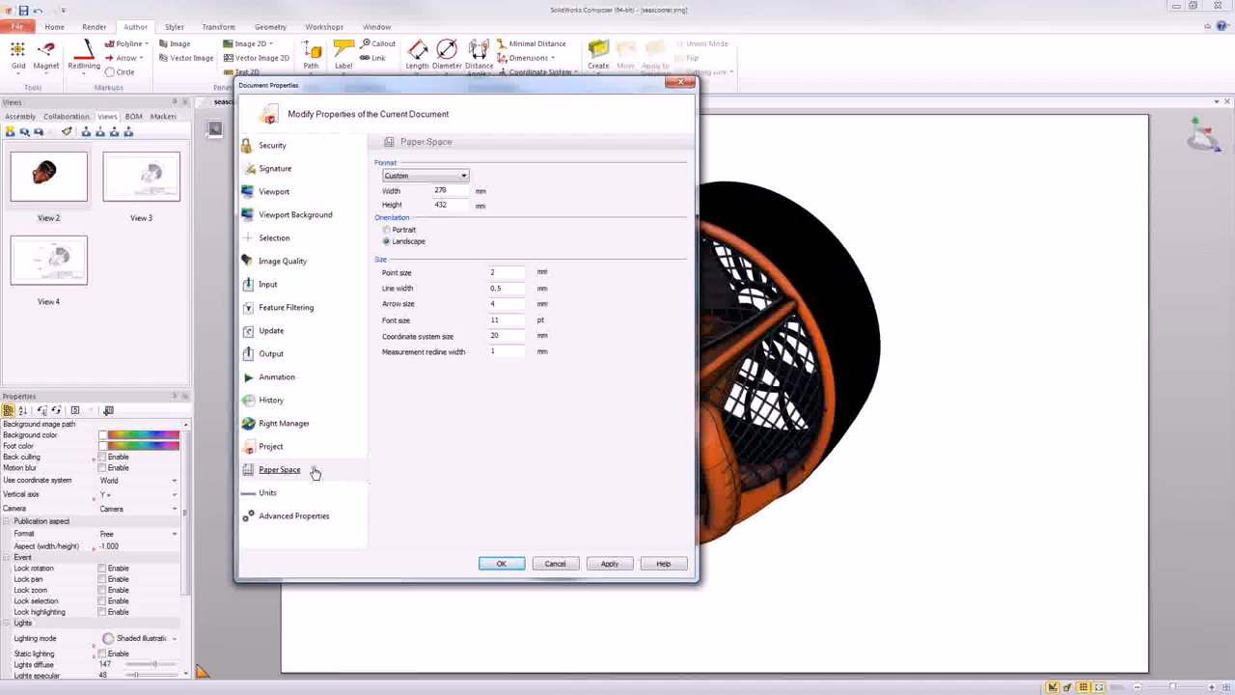
{"action": "left_click", "coordinate": [552, 562]}
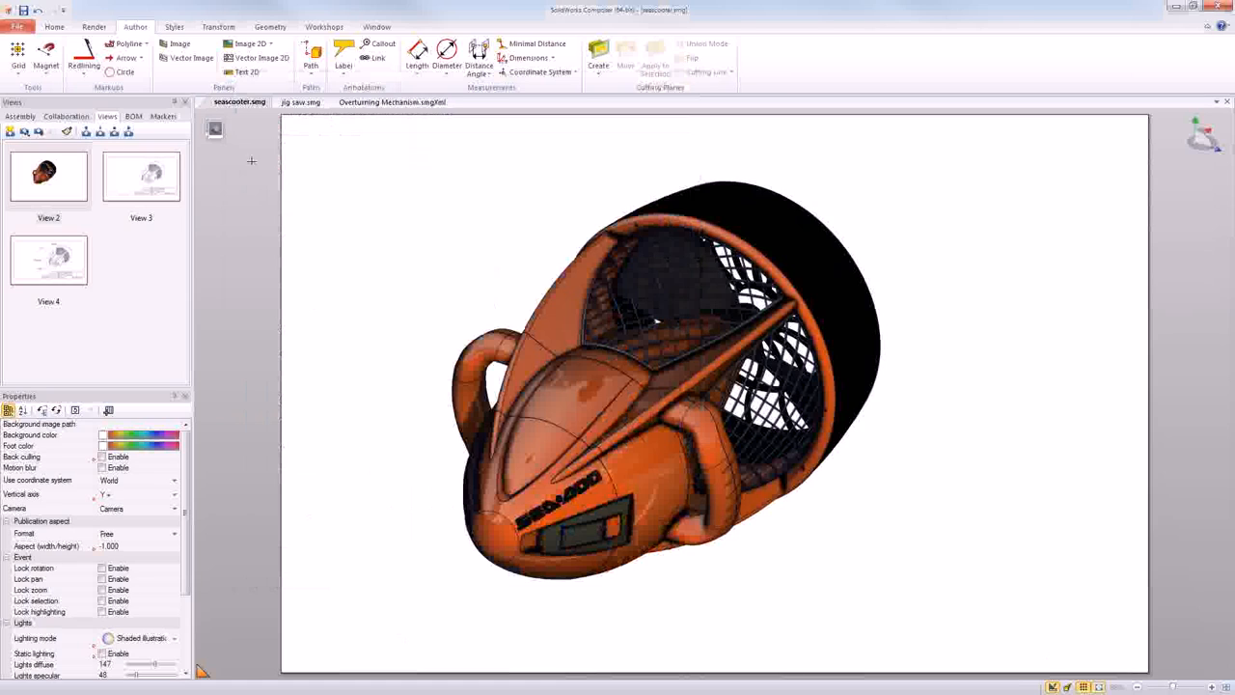
- Toggle the paper display off and on to compare the viewport with and without the sheet
{"action": "left_click", "coordinate": [1099, 687]}
{"action": "left_click", "coordinate": [1099, 686]}
{"action": "left_click", "coordinate": [1099, 687]}
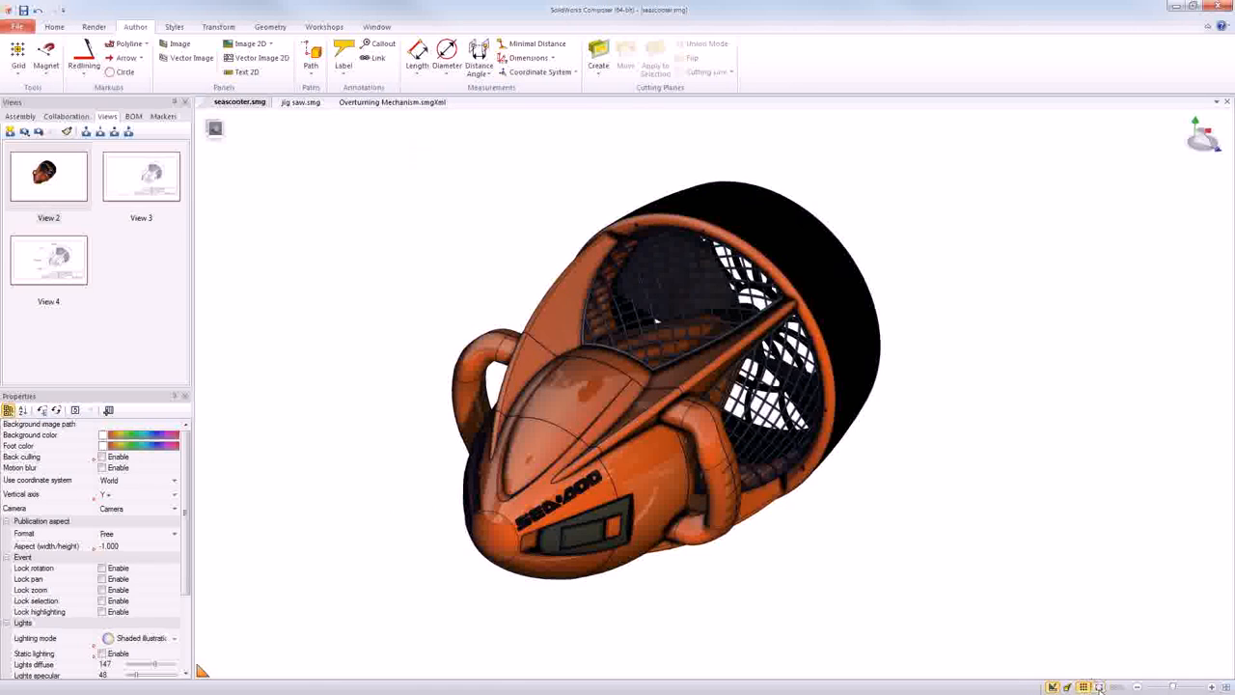
{"action": "left_click", "coordinate": [1099, 687]}
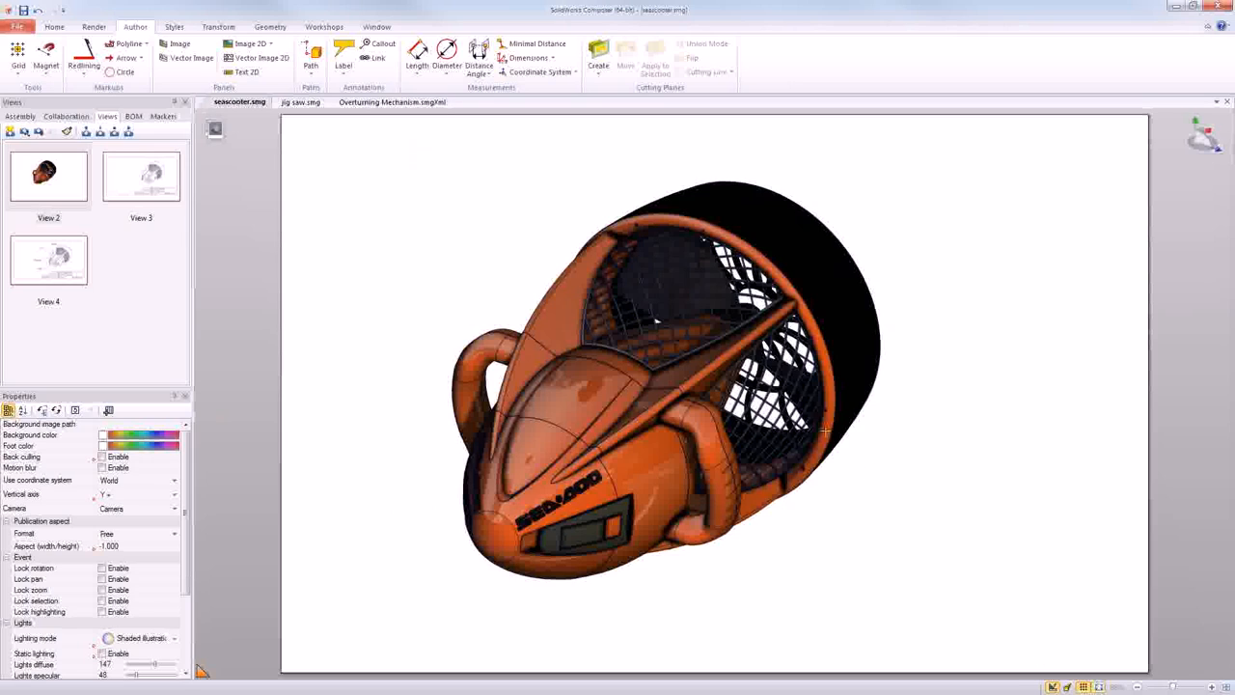
- Zoom into the seascooter and out again, and shift the sheet together with the model across the viewport
{"action": "left_click", "coordinate": [735, 411]}
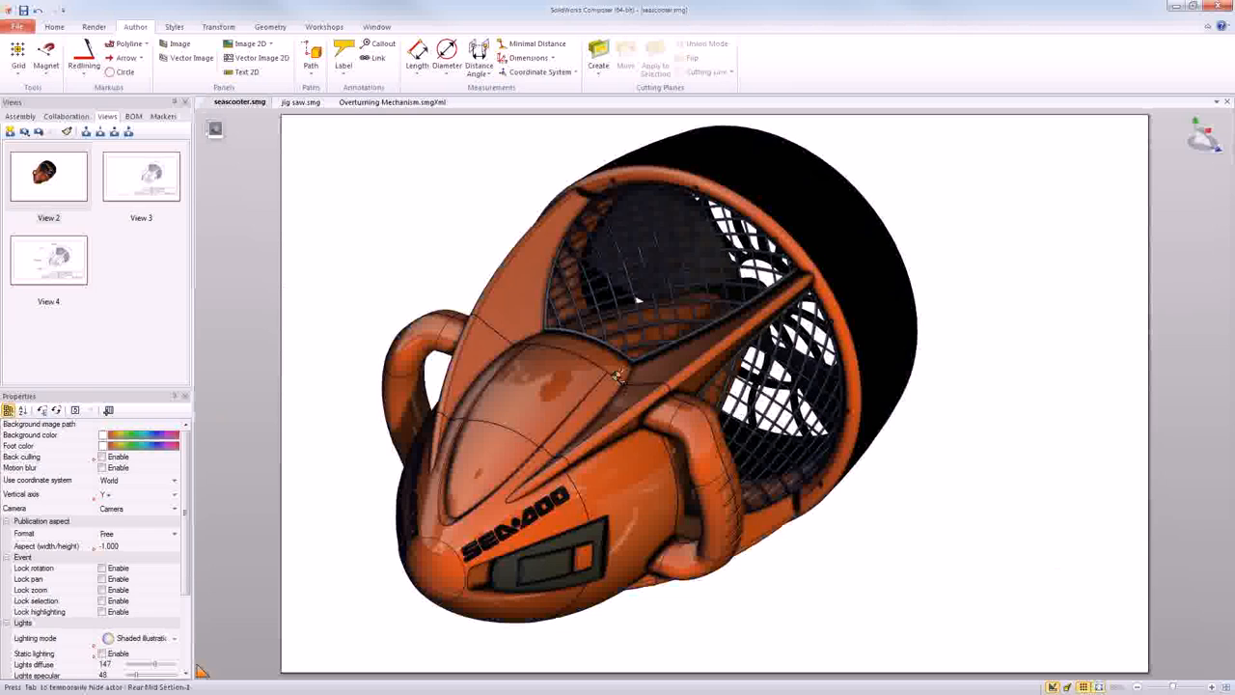
{"action": "left_click", "coordinate": [617, 375]}
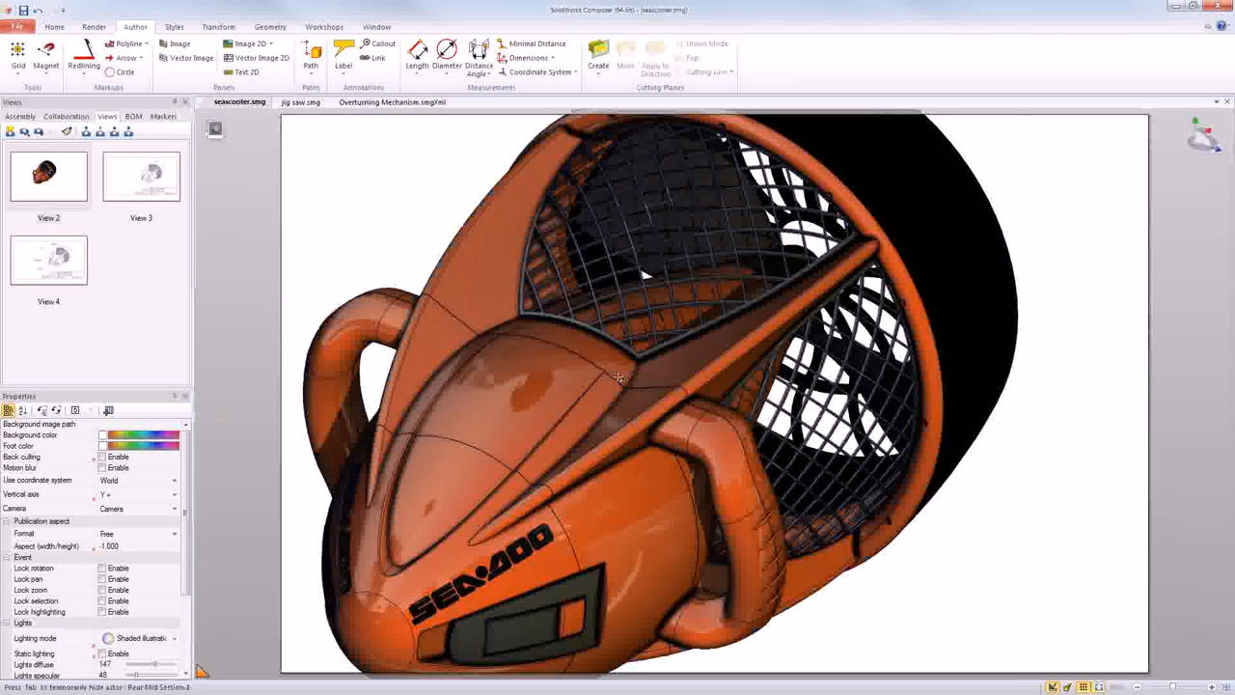
{"action": "scroll", "coordinate": [618, 376], "scroll_direction": "down", "scroll_amount": 5}
{"action": "mouse_move", "coordinate": [617, 376]}
{"action": "right_mouse_down"}
{"action": "mouse_move", "coordinate": [629, 363]}
{"action": "mouse_move", "coordinate": [645, 381]}
{"action": "mouse_move", "coordinate": [618, 381]}
{"action": "right_mouse_up"}
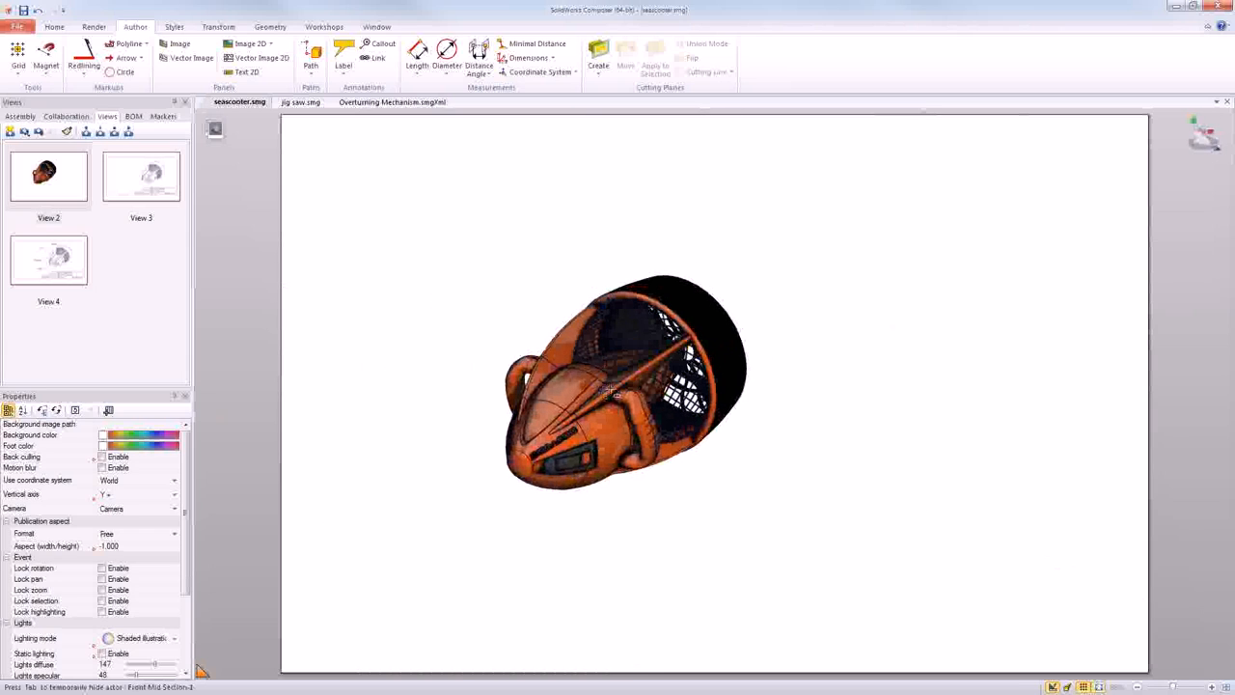
{"action": "middle_click_drag", "start_coordinate": [618, 381], "coordinate": [582, 383]}
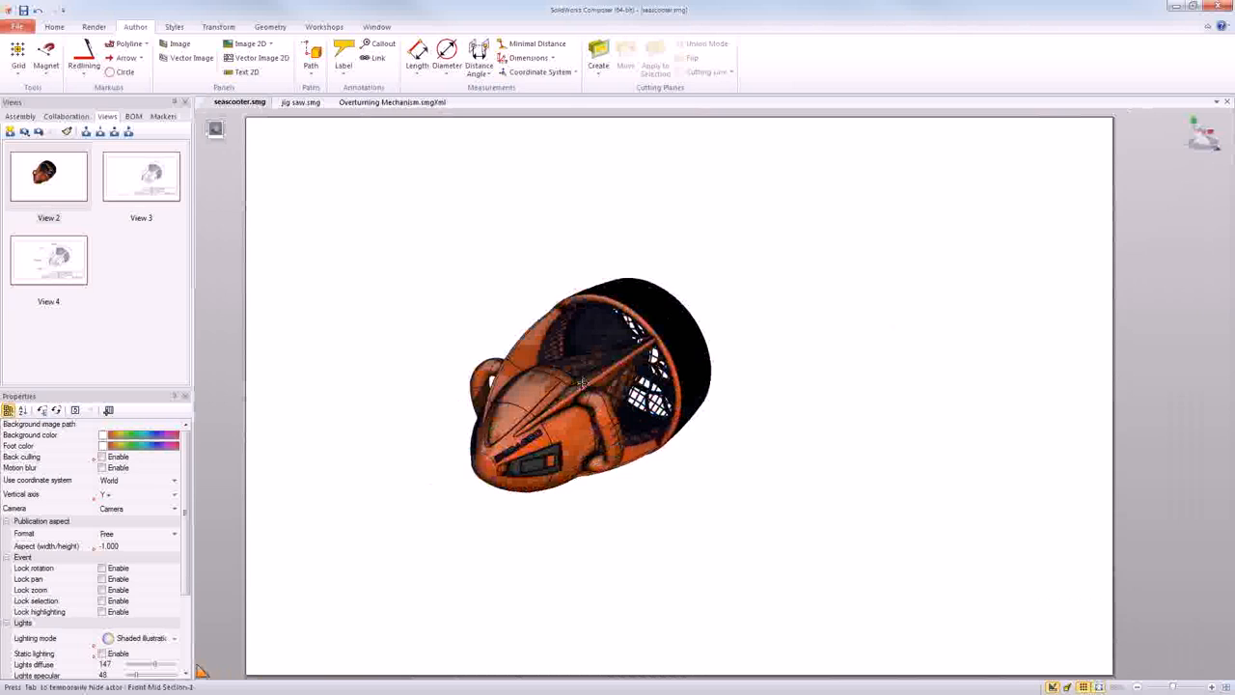
- In the application's Navigation preferences, choose Pan paper as the extended Shift action in the first mouse button group and accept
{"action": "left_click", "coordinate": [17, 26]}
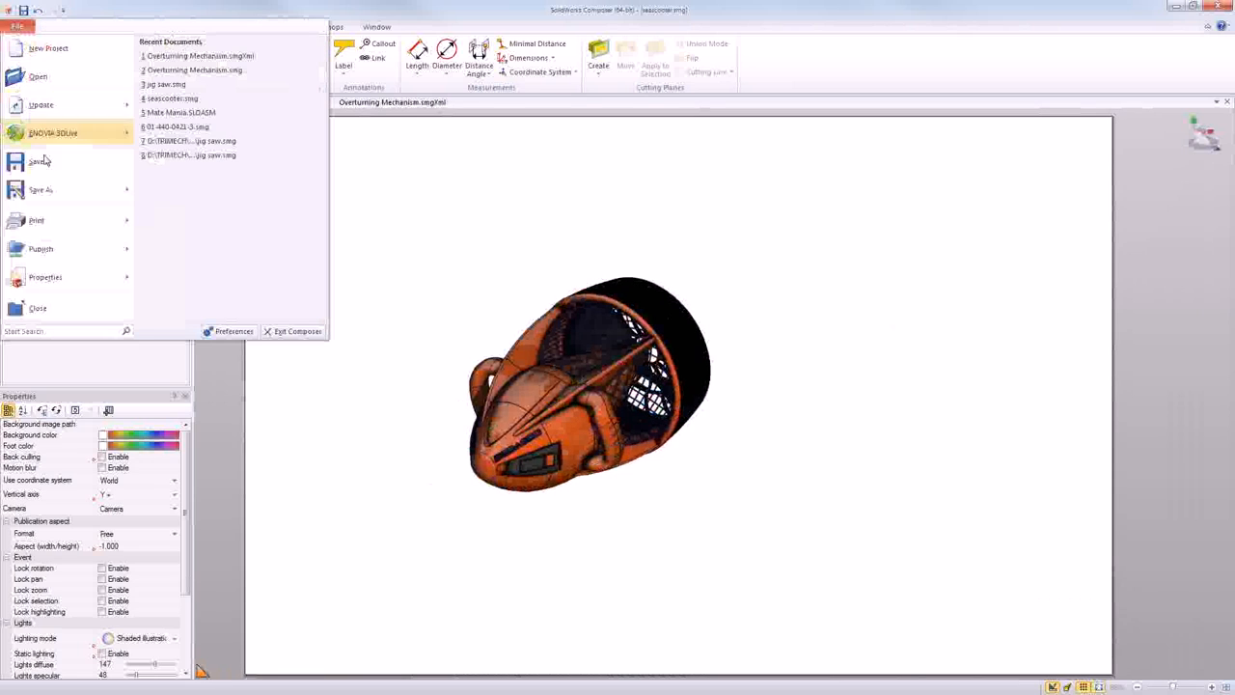
{"action": "left_click", "coordinate": [226, 332]}
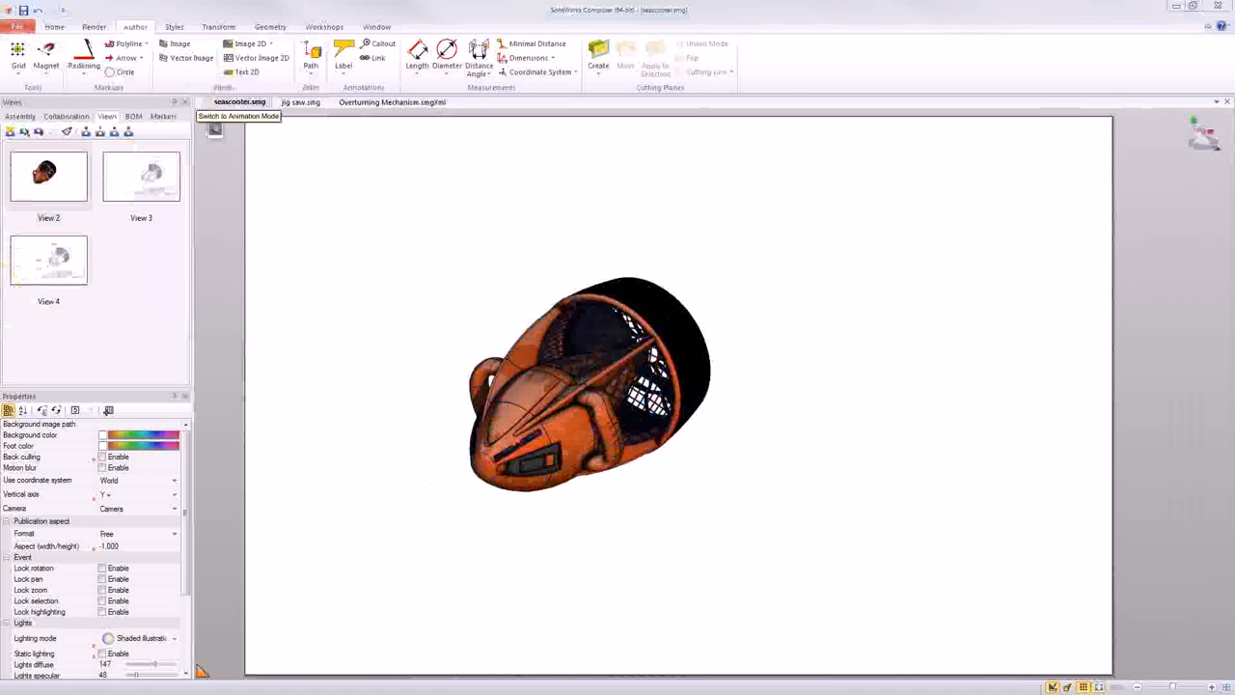
{"action": "left_click_drag", "start_coordinate": [55, 212], "coordinate": [834, 104]}
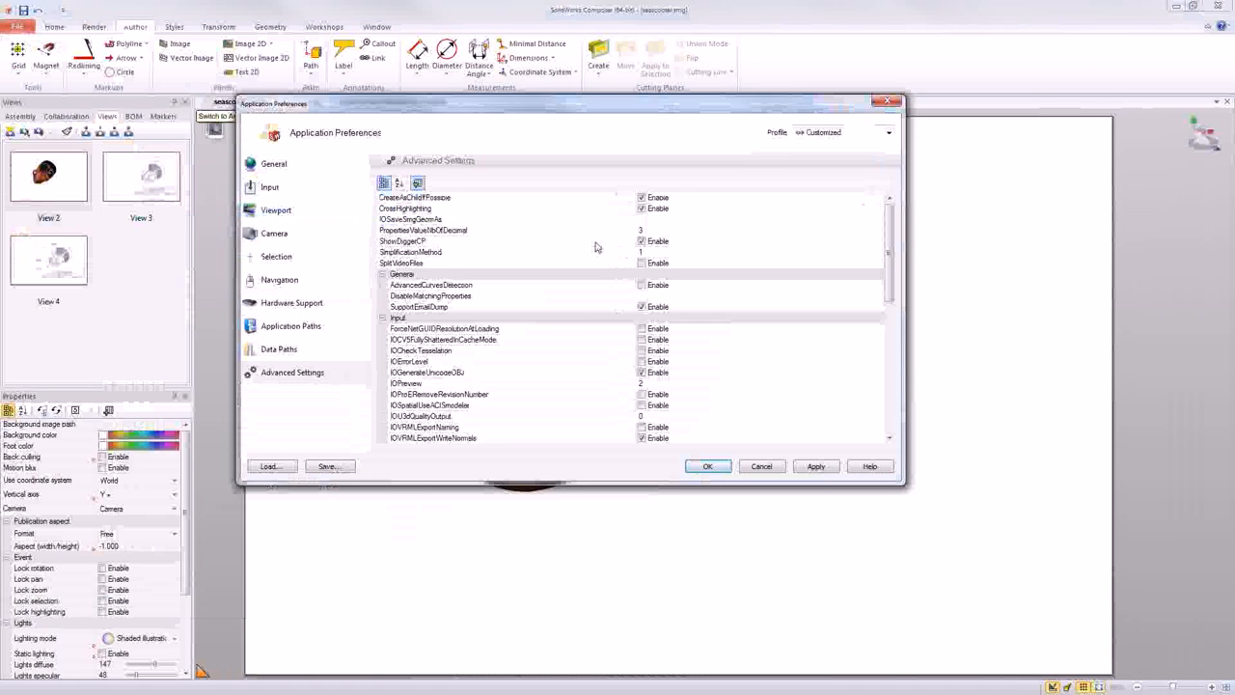
{"action": "left_click", "coordinate": [281, 285]}
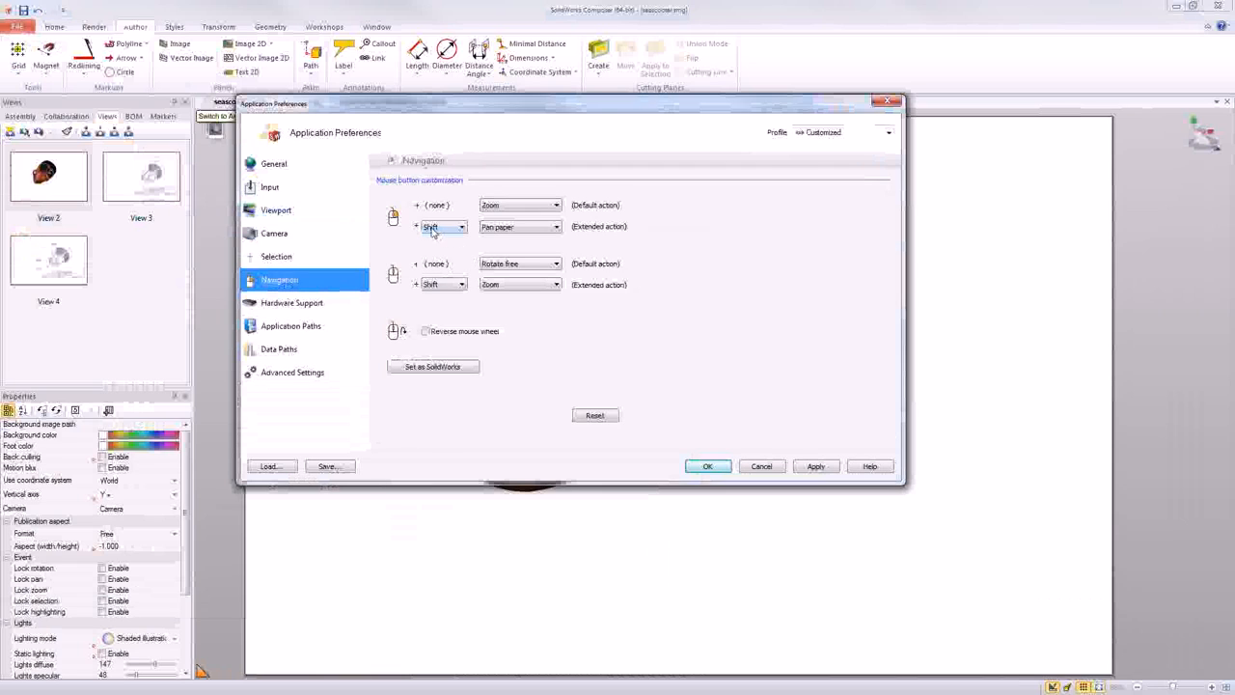
{"action": "left_click", "coordinate": [514, 231]}
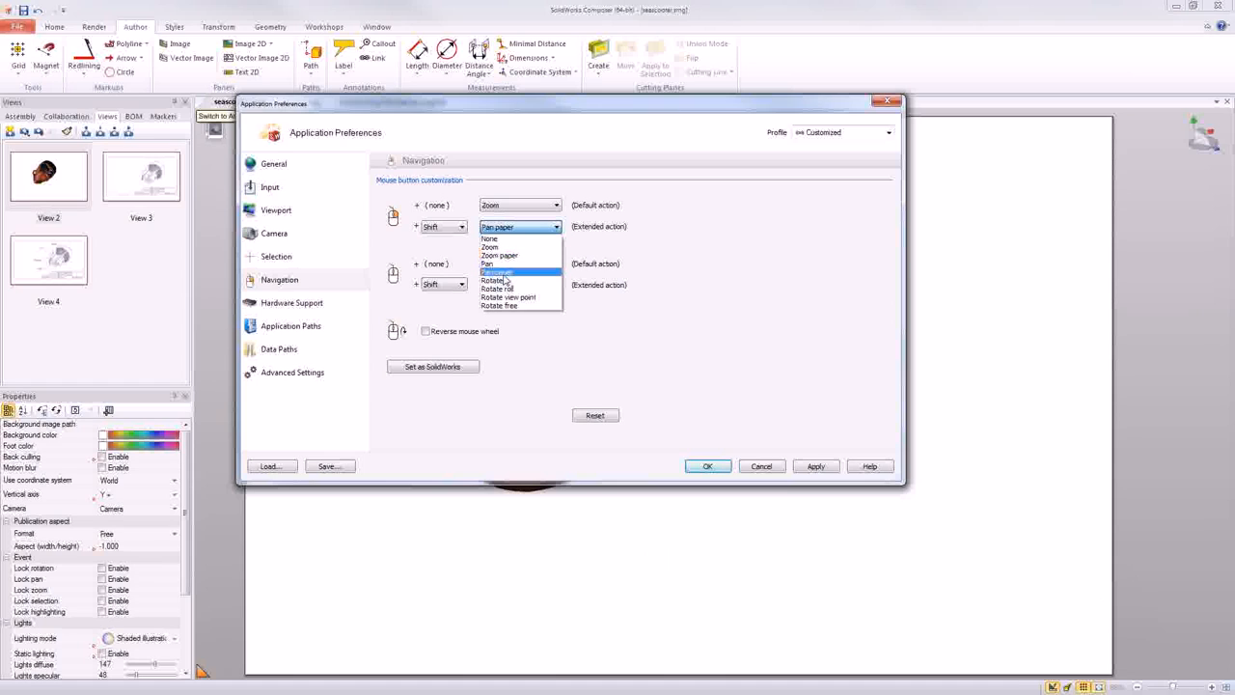
{"action": "left_click", "coordinate": [502, 273]}
{"action": "left_click", "coordinate": [708, 467]}
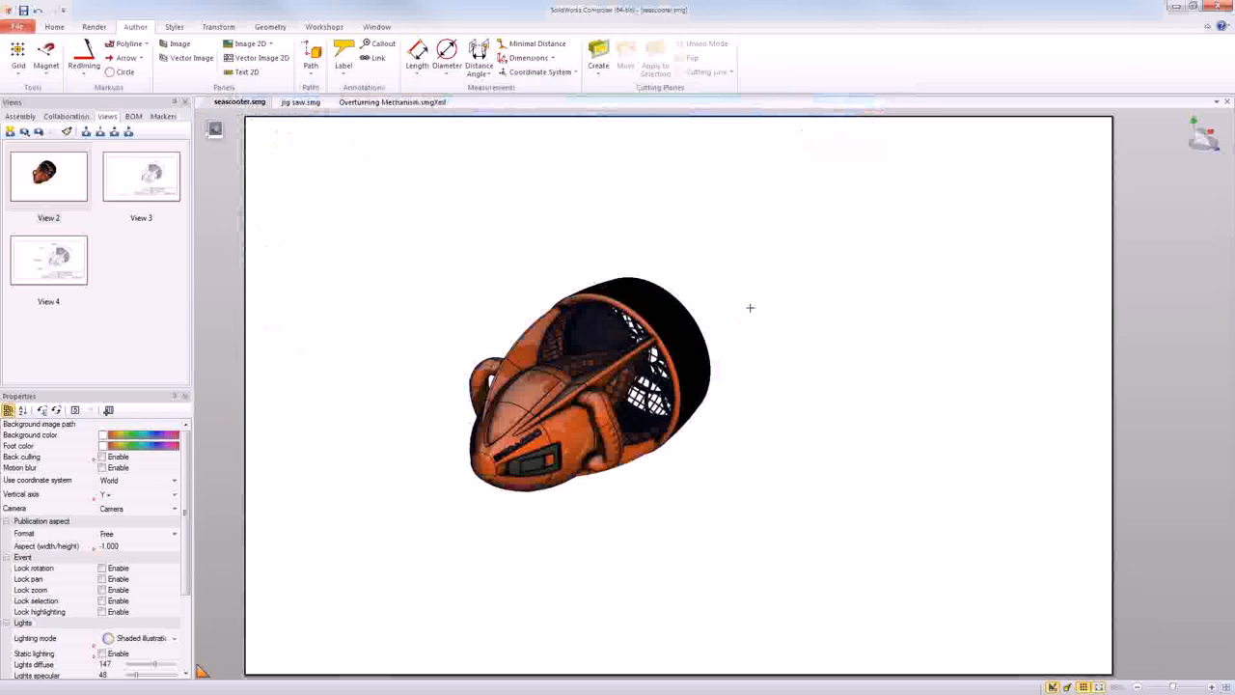
- Try panning the paper and panning the model on it, and slightly rotate and enlarge the seascooter on the sheet
{"action": "mouse_move", "coordinate": [726, 305]}
{"action": "middle_mouse_down"}
{"action": "mouse_move", "coordinate": [628, 305]}
{"action": "mouse_move", "coordinate": [768, 299]}
{"action": "middle_mouse_up"}
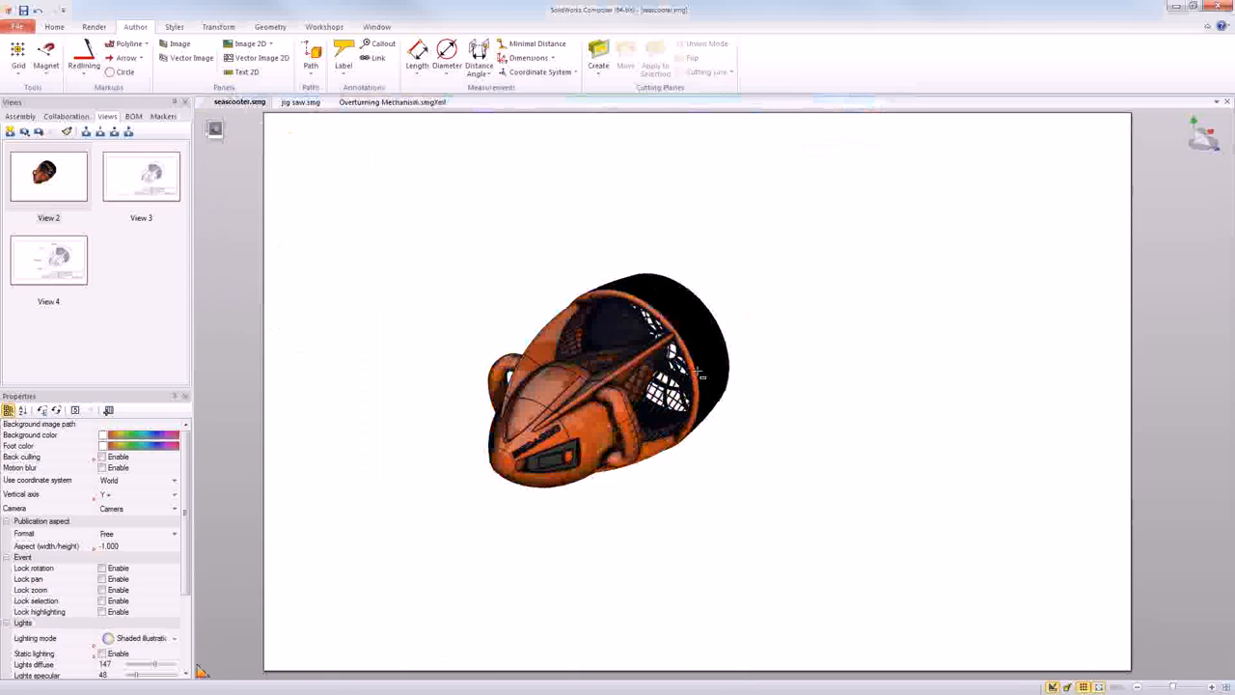
{"action": "mouse_move", "coordinate": [719, 369]}
{"action": "middle_mouse_down"}
{"action": "mouse_move", "coordinate": [514, 364]}
{"action": "mouse_move", "coordinate": [910, 364]}
{"action": "mouse_move", "coordinate": [709, 373]}
{"action": "mouse_move", "coordinate": [733, 370]}
{"action": "middle_mouse_up"}
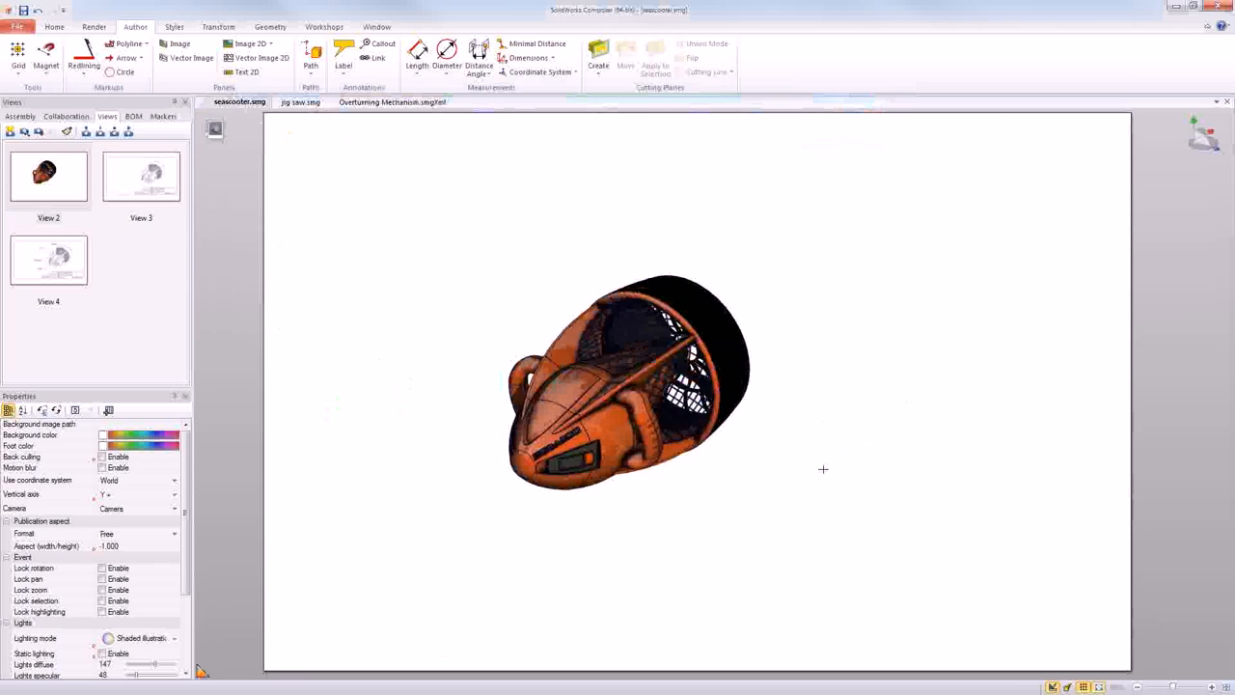
{"action": "scroll", "coordinate": [780, 418], "scroll_direction": "up", "scroll_amount": 1}
{"action": "right_click_drag", "start_coordinate": [740, 445], "coordinate": [734, 449]}
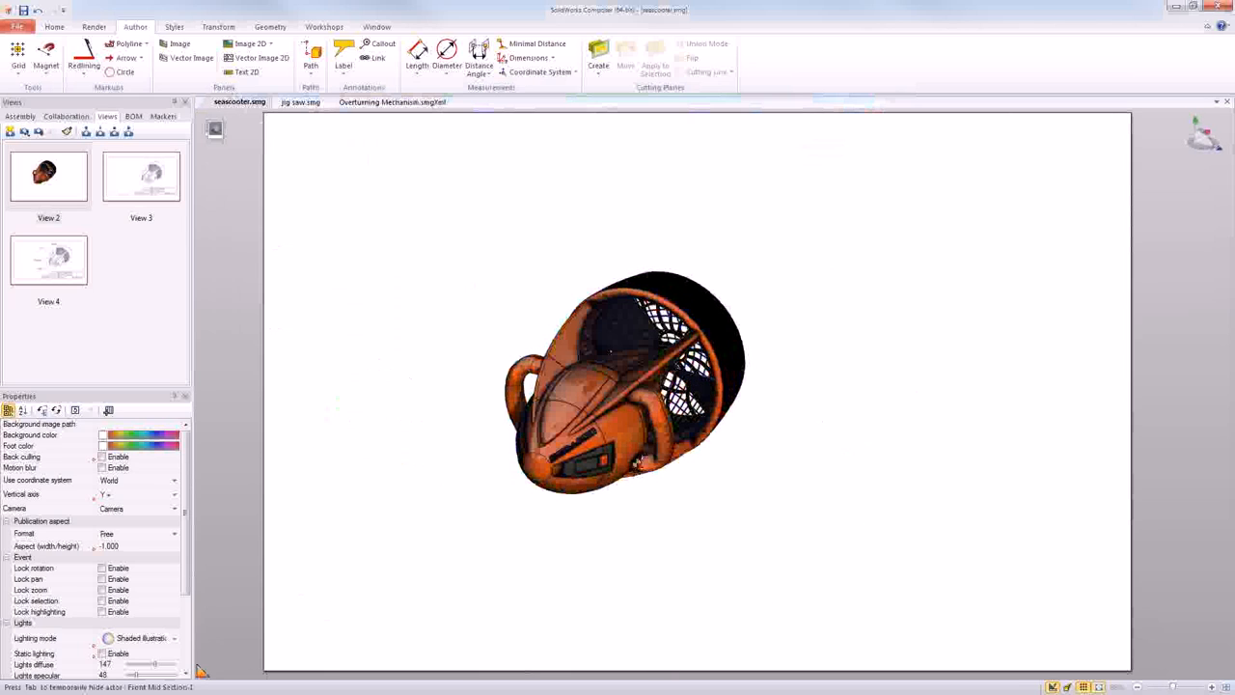
{"action": "scroll", "coordinate": [637, 461], "scroll_direction": "up", "scroll_amount": 2}
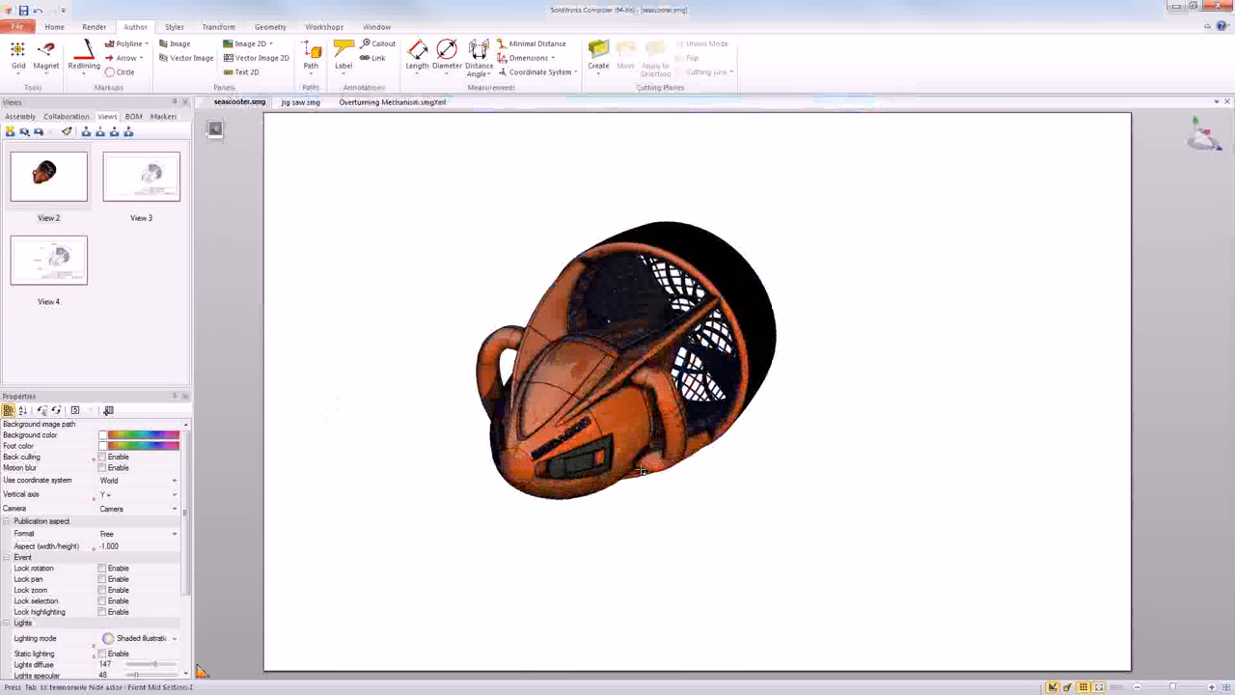
{"action": "scroll", "coordinate": [641, 470], "scroll_direction": "up", "scroll_amount": 2}
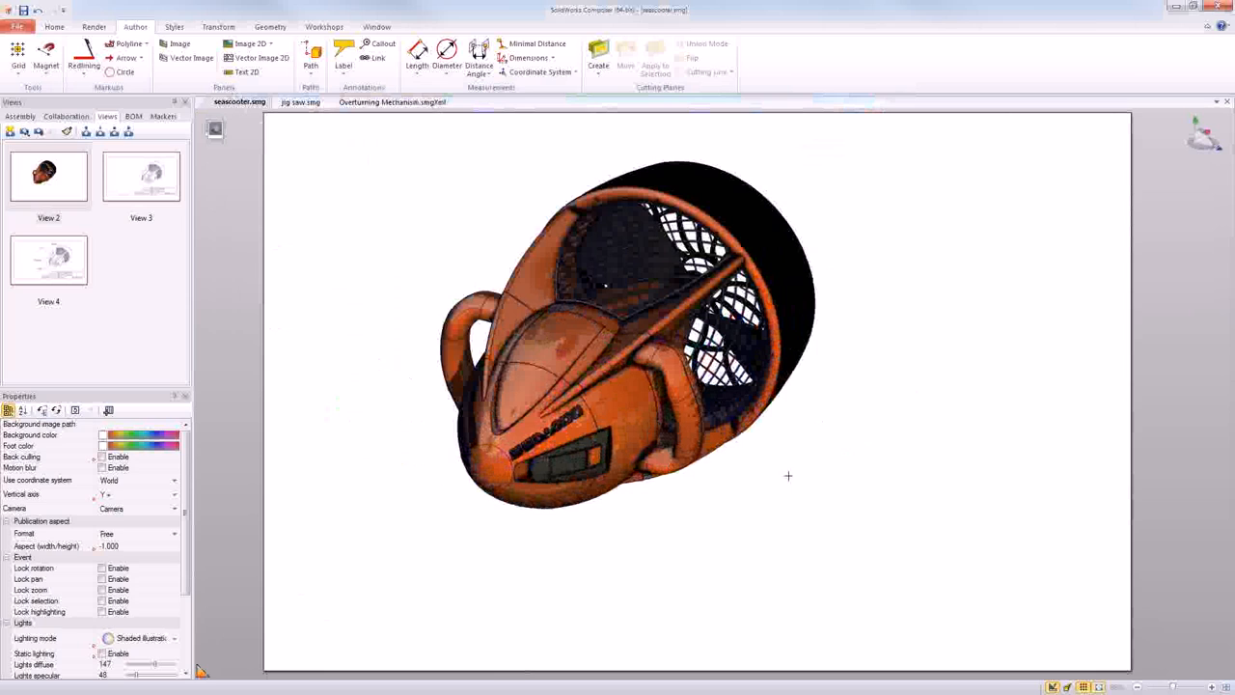
- Bring up the Digger, magnify the seascooter's nose, and park it beside the model with its tools expanded
{"action": "key", "text": "space"}
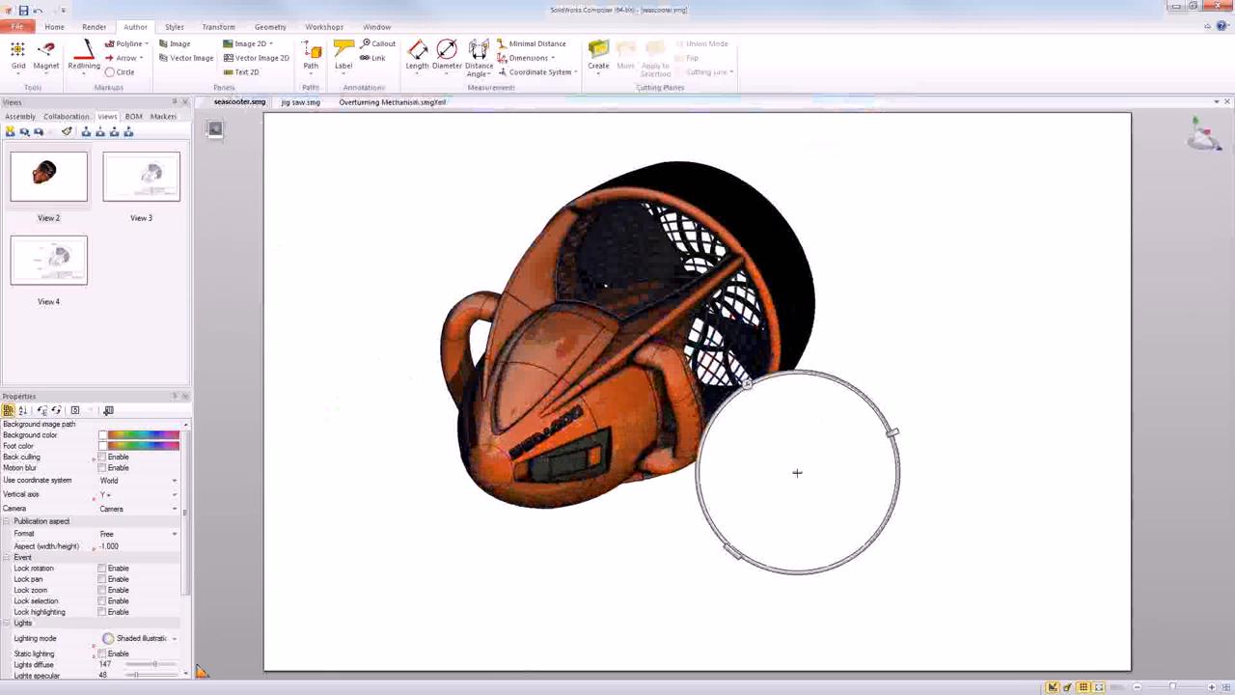
{"action": "left_click_drag", "start_coordinate": [797, 472], "coordinate": [544, 492]}
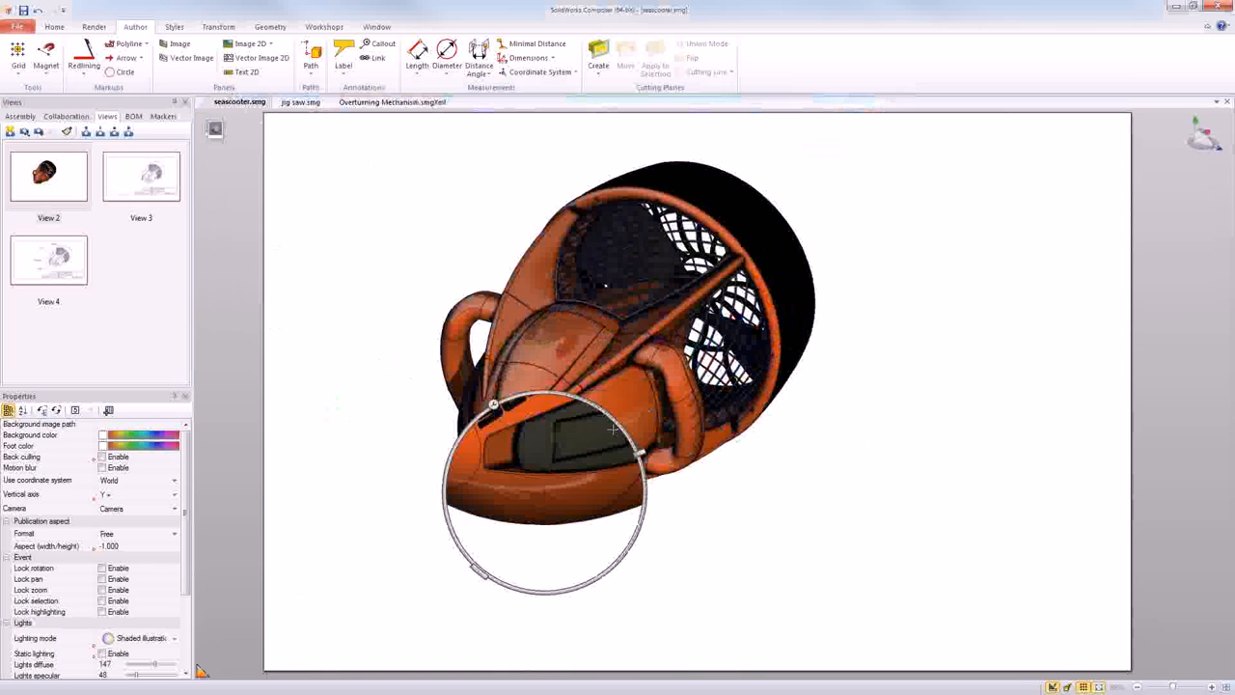
{"action": "left_click_drag", "start_coordinate": [613, 429], "coordinate": [877, 456]}
{"action": "left_click", "coordinate": [759, 431]}
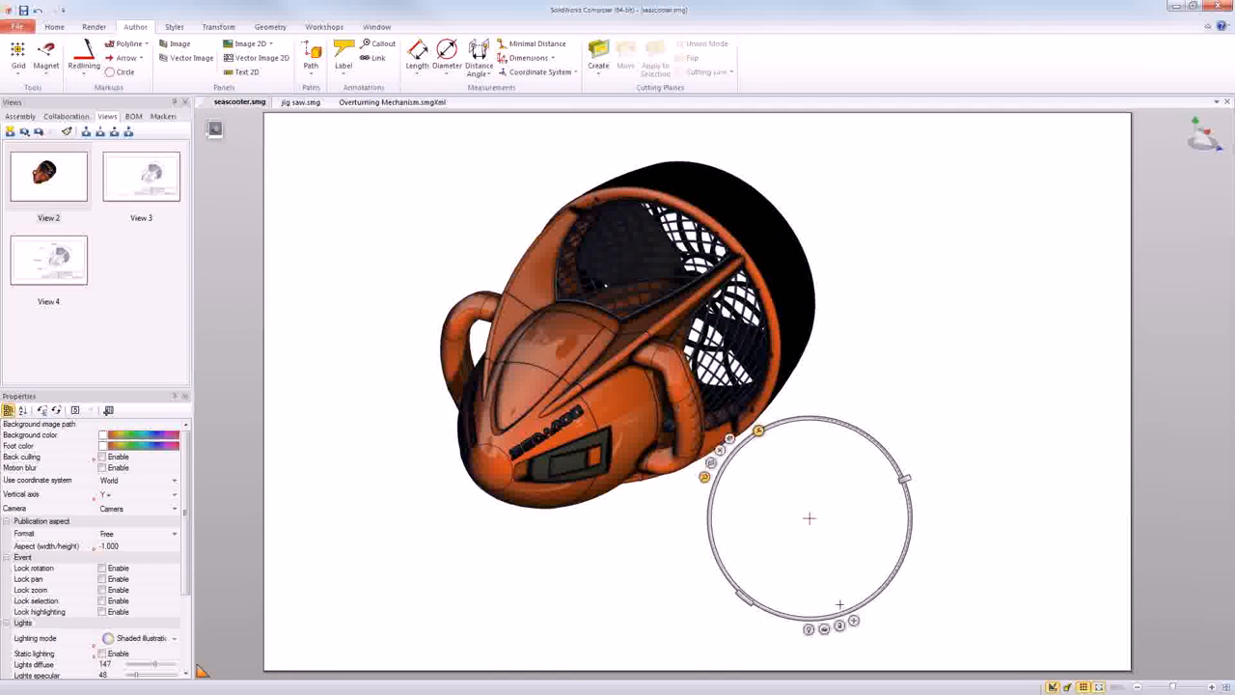
- Aim the Digger at the nose cone, enlarge it beside the seascooter, and capture the detail as a 2D image
{"action": "left_click_drag", "start_coordinate": [854, 620], "coordinate": [497, 461]}
{"action": "left_click_drag", "start_coordinate": [743, 598], "coordinate": [738, 625]}
{"action": "left_click_drag", "start_coordinate": [876, 628], "coordinate": [956, 625]}
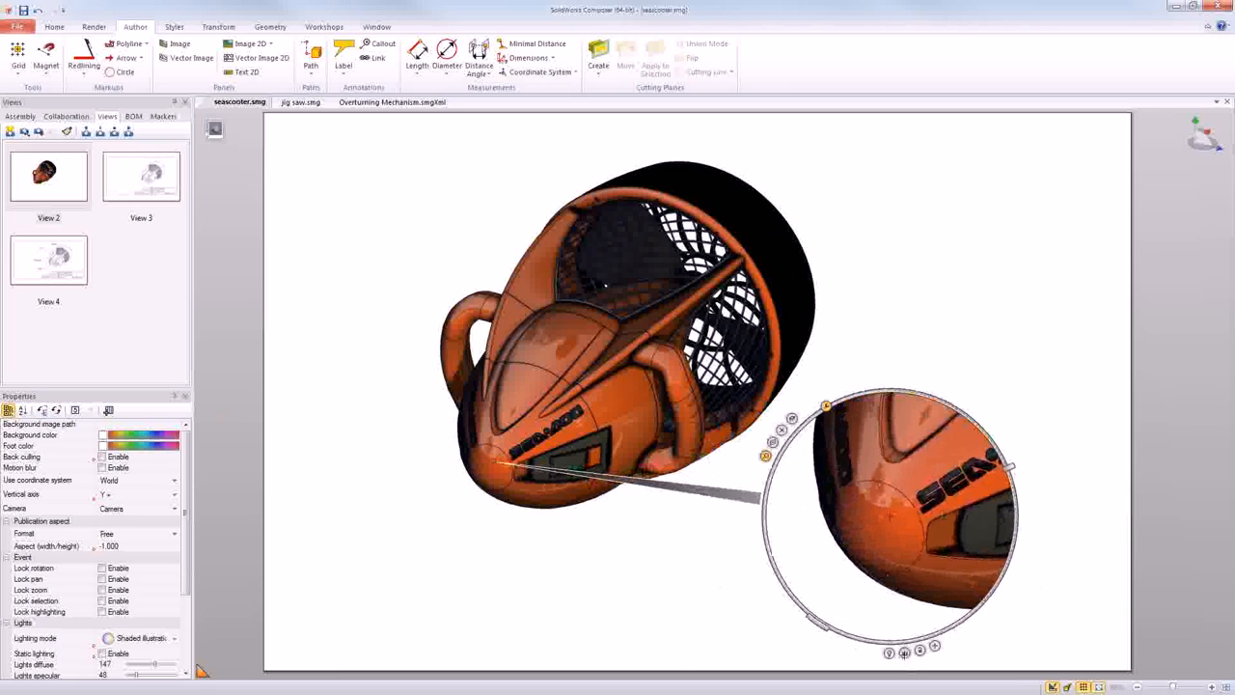
{"action": "left_click", "coordinate": [904, 653]}
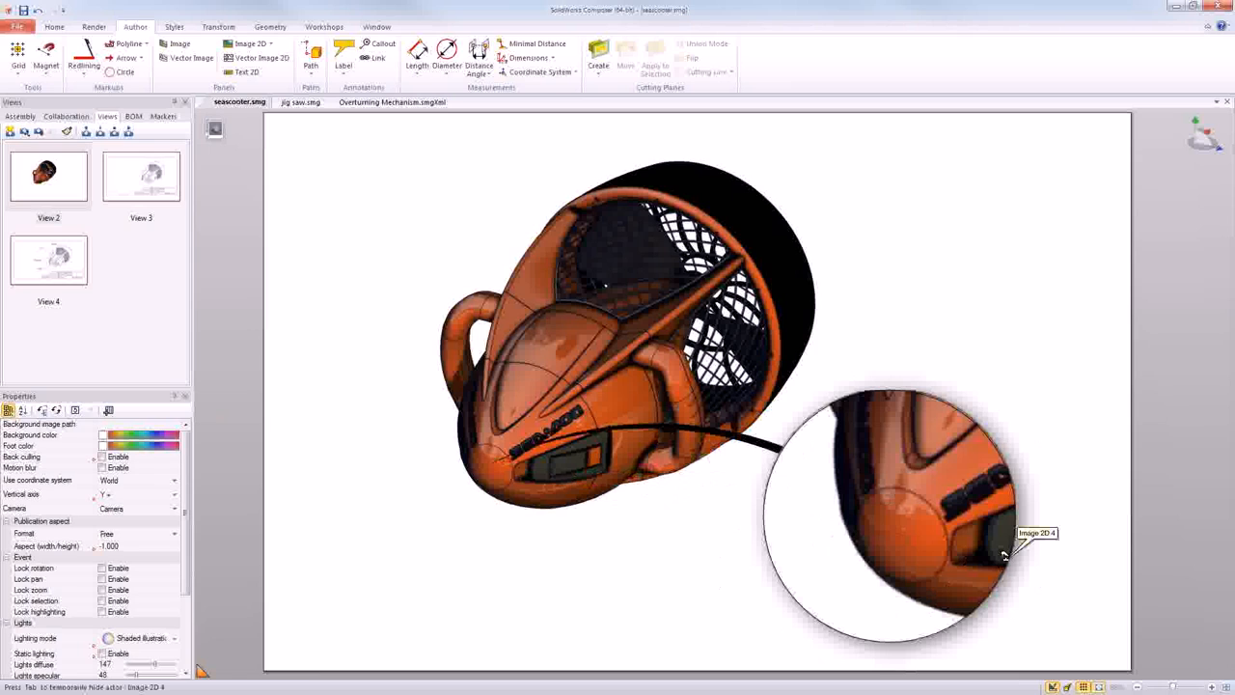
- Select the captured detail image, review its attachment, placement and shape properties, and clear the selection
{"action": "left_click", "coordinate": [925, 508]}
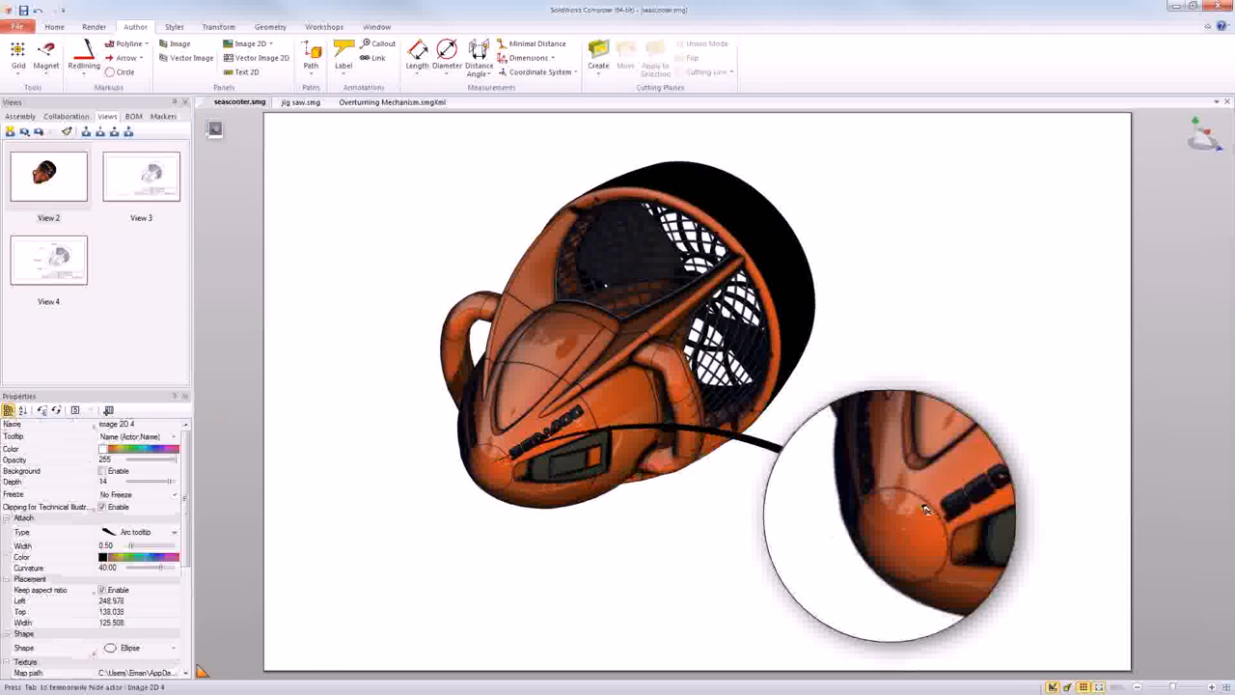
{"action": "left_click", "coordinate": [901, 358]}
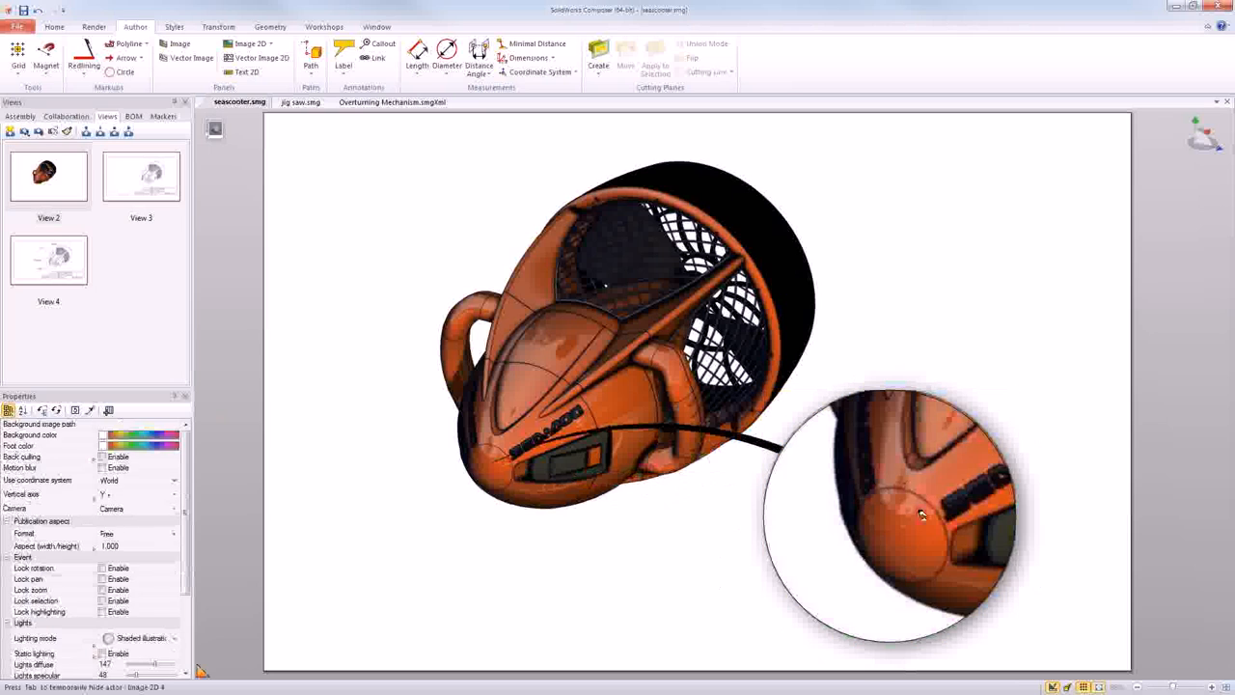
{"action": "left_click", "coordinate": [861, 509]}
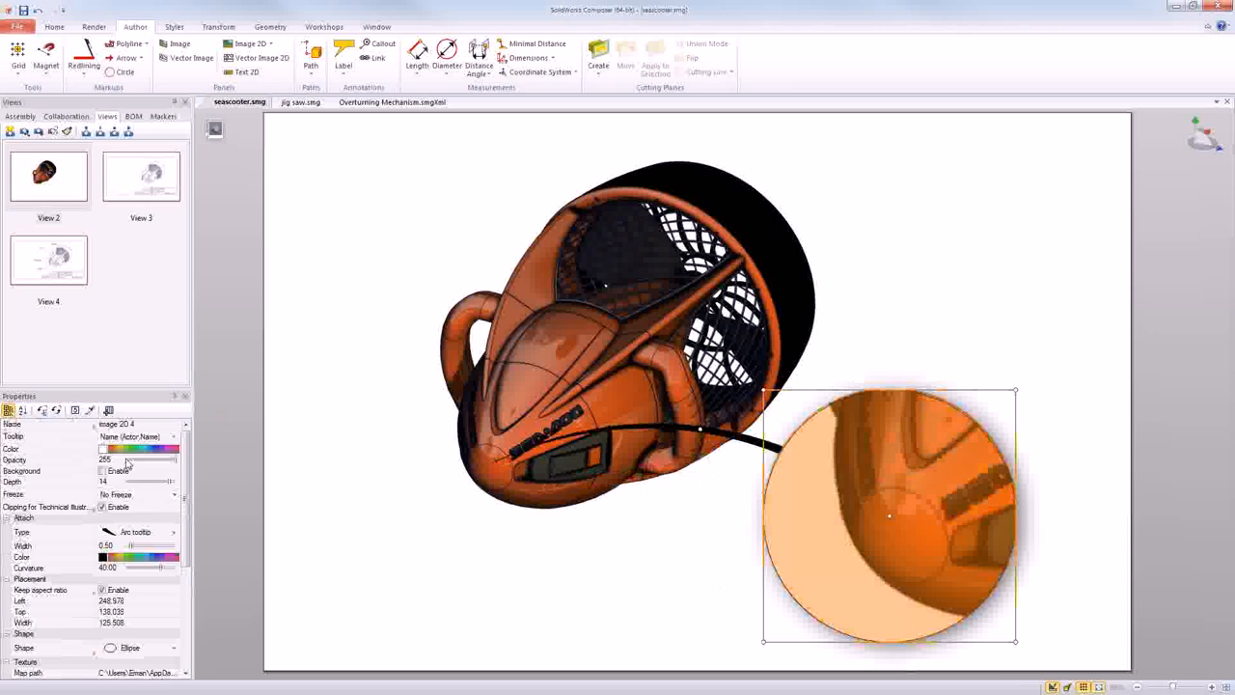
{"action": "mouse_move", "coordinate": [179, 494]}
{"action": "left_mouse_down"}
{"action": "mouse_move", "coordinate": [182, 579]}
{"action": "mouse_move", "coordinate": [189, 484]}
{"action": "left_mouse_up"}
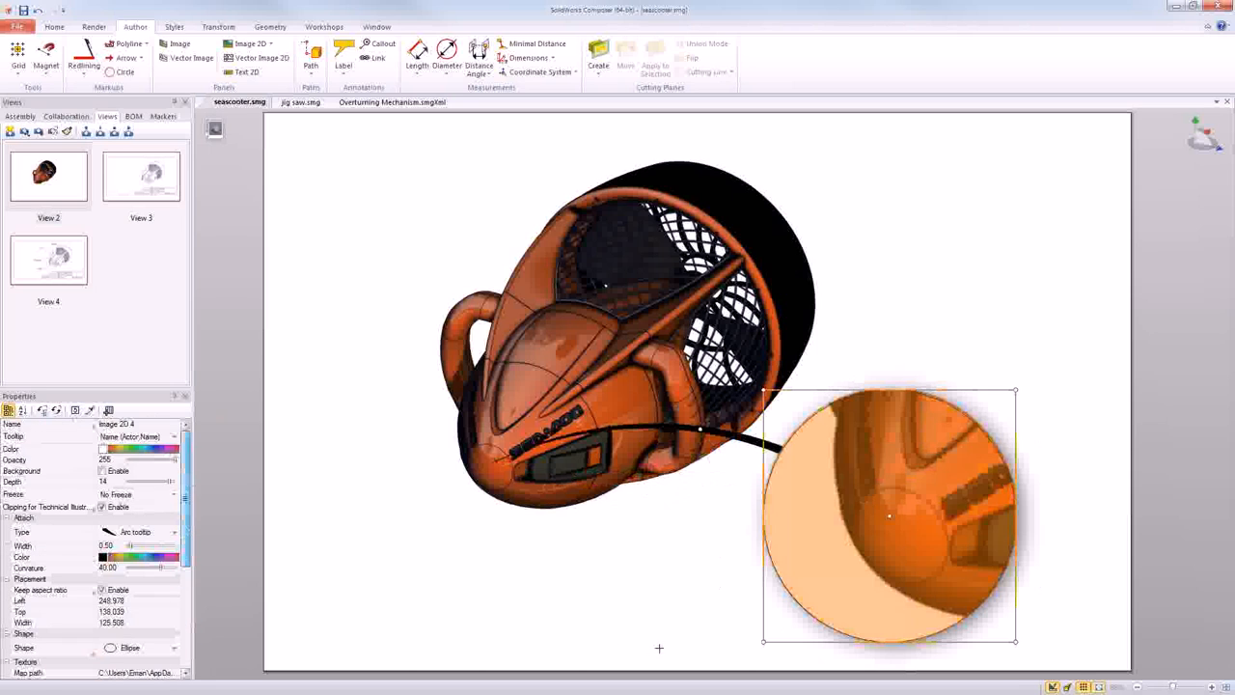
{"action": "left_click", "coordinate": [671, 629]}
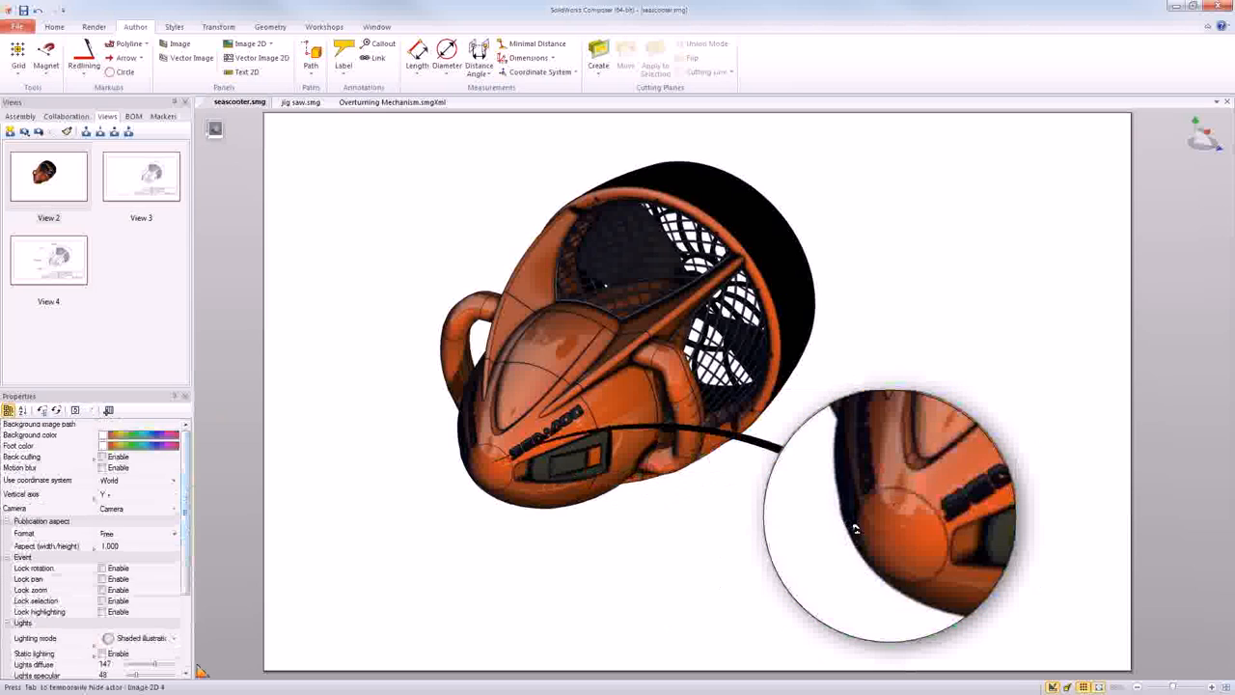
- Bend the detail image's arc pointer so it curves below the seascooter, and delete the image
{"action": "left_click", "coordinate": [832, 472]}
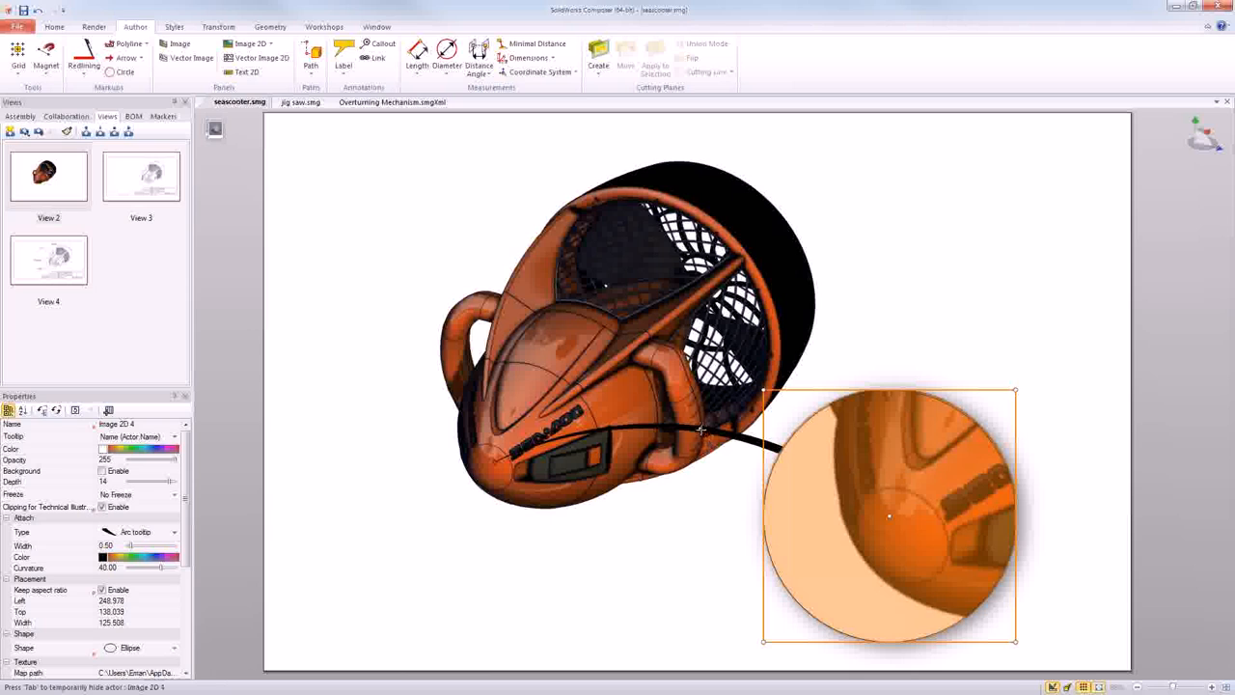
{"action": "left_click_drag", "start_coordinate": [701, 429], "coordinate": [702, 620]}
{"action": "left_click", "coordinate": [703, 620]}
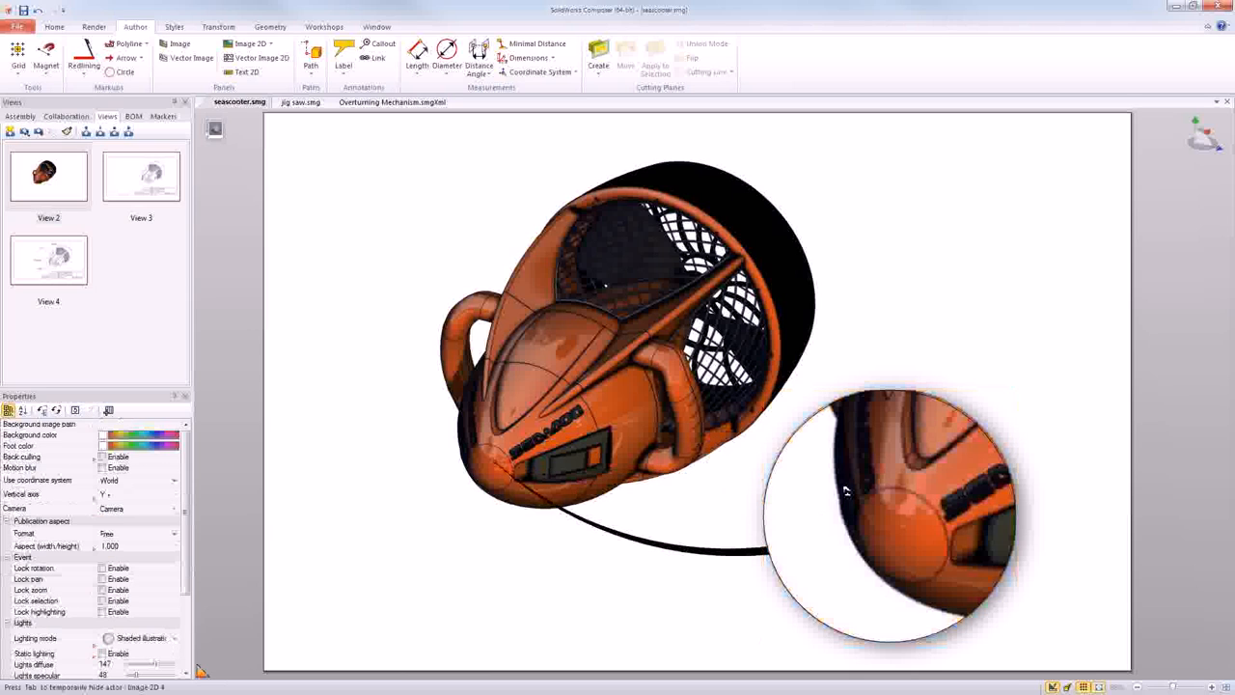
{"action": "left_click", "coordinate": [867, 497]}
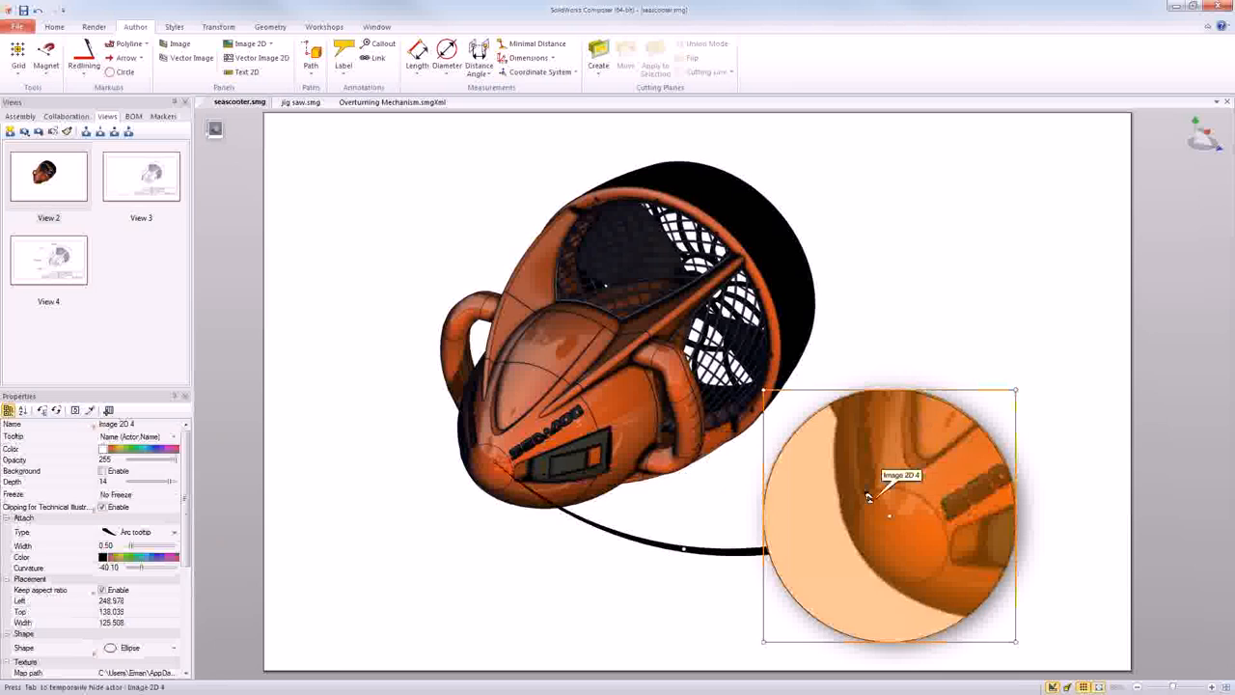
{"action": "key", "text": "Delete"}
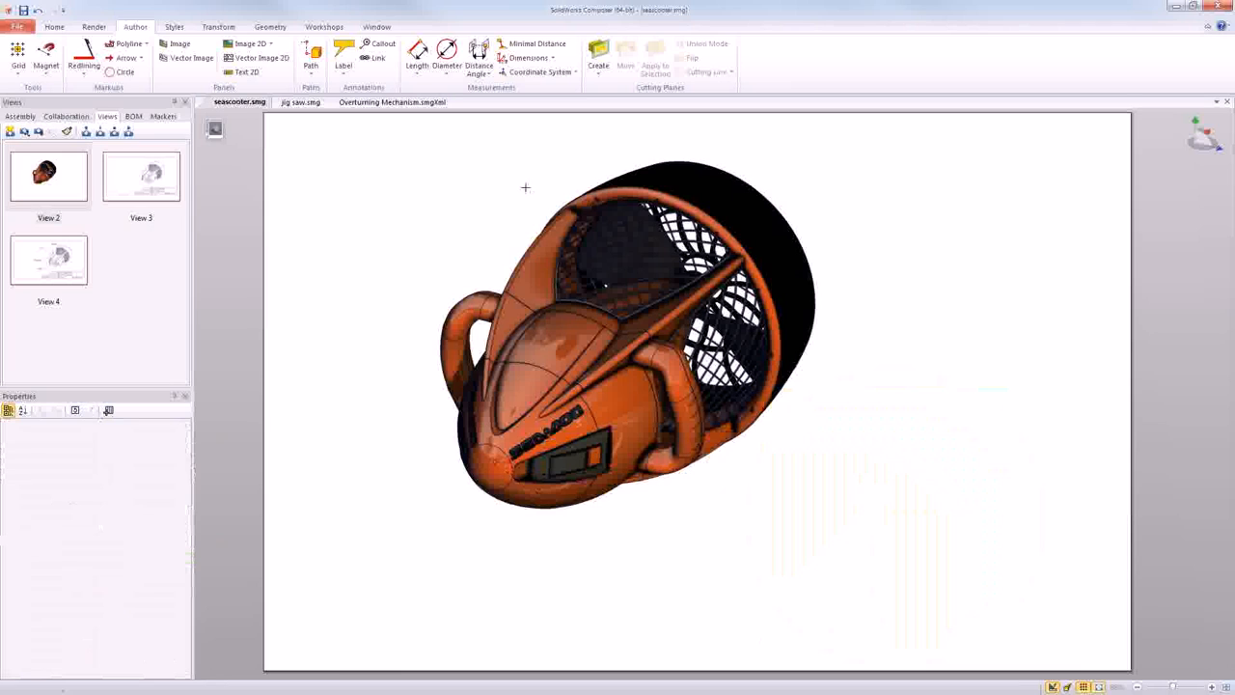
- In the High Resolution Image workshop, make DPI automatic, set the pixel height to 200, and use the document's paper
{"action": "left_click", "coordinate": [325, 29]}
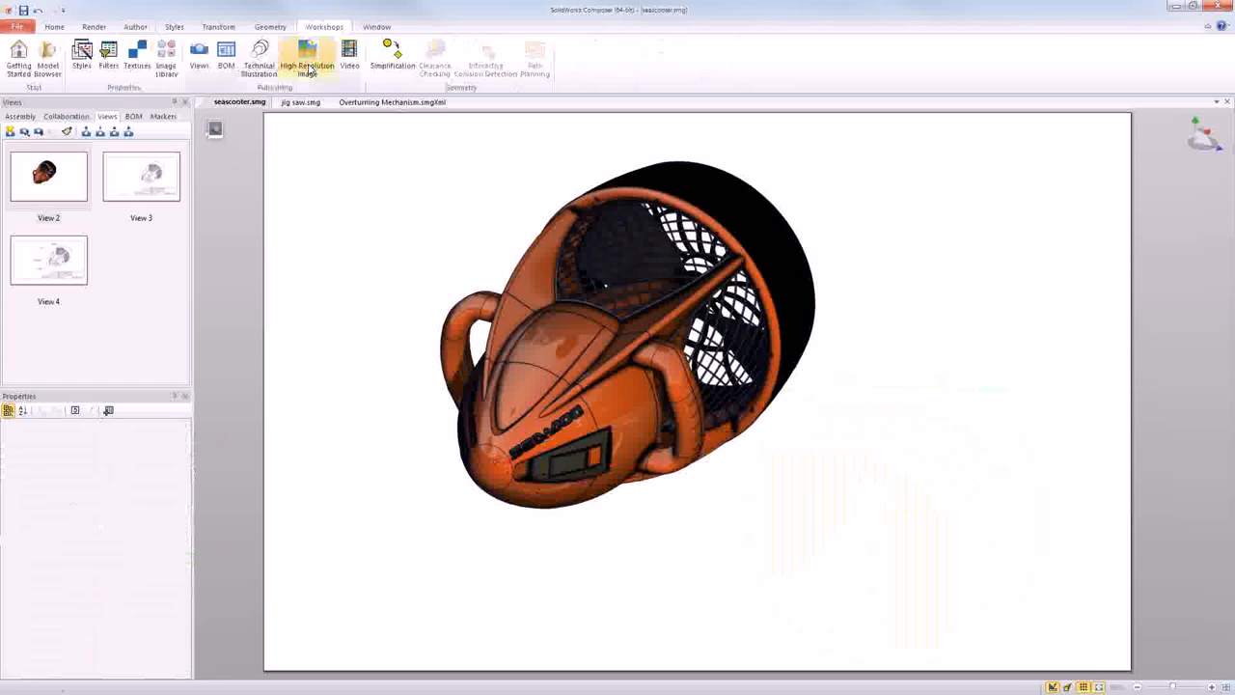
{"action": "left_click", "coordinate": [307, 65]}
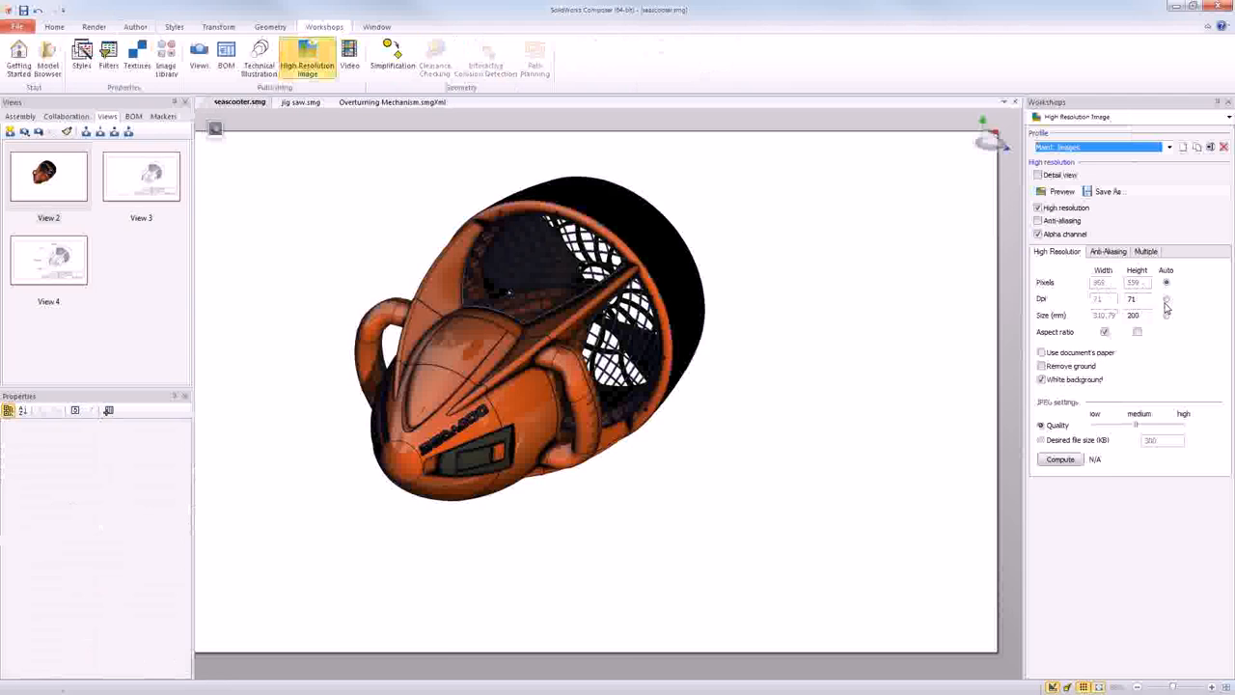
{"action": "left_click", "coordinate": [1166, 317]}
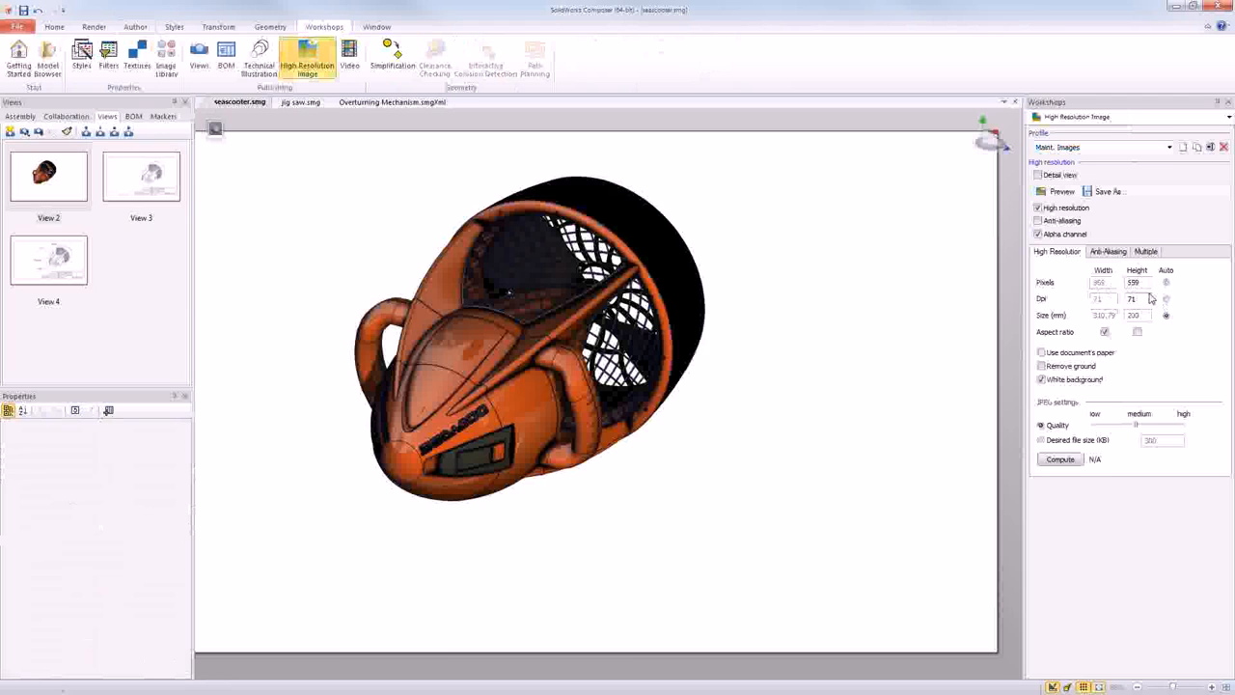
{"action": "left_click", "coordinate": [1167, 299]}
{"action": "double_click", "coordinate": [1135, 281]}
{"action": "type", "text": "200"}
{"action": "left_click", "coordinate": [1159, 353]}
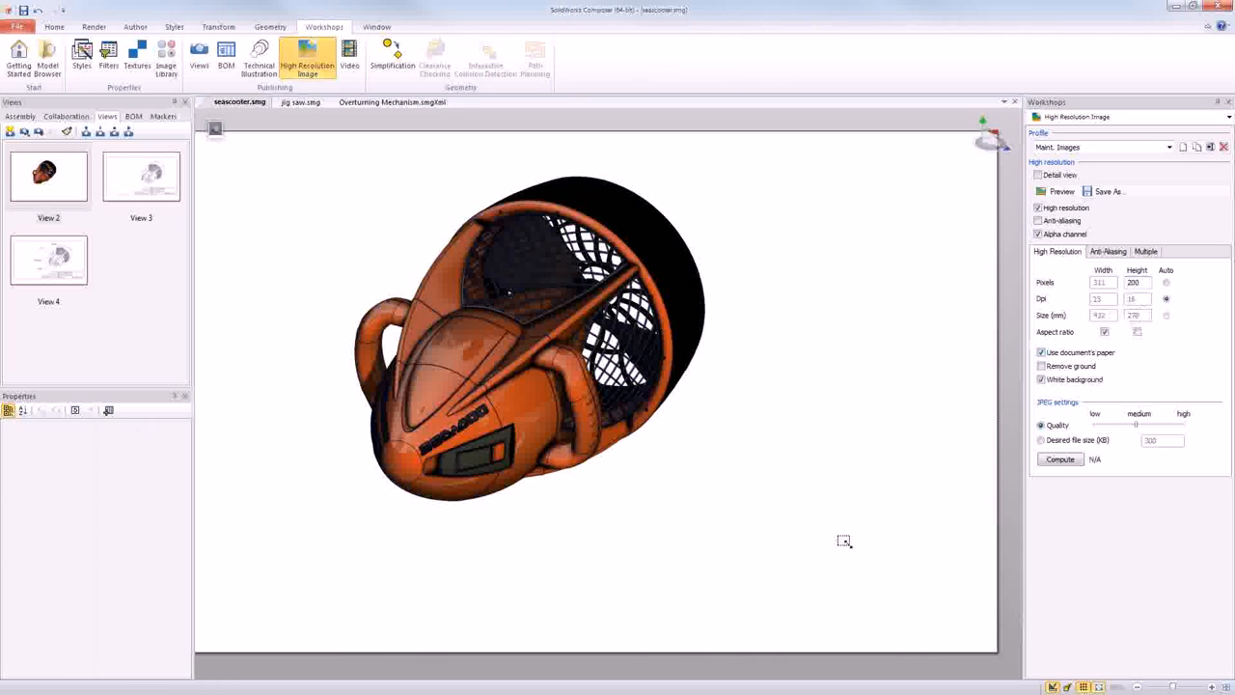
- Capture a Digger detail of the nose cone beside the seascooter as a 2D image with the 200-pixel height setting
{"action": "left_click", "coordinate": [797, 519]}
{"action": "key", "text": "space"}
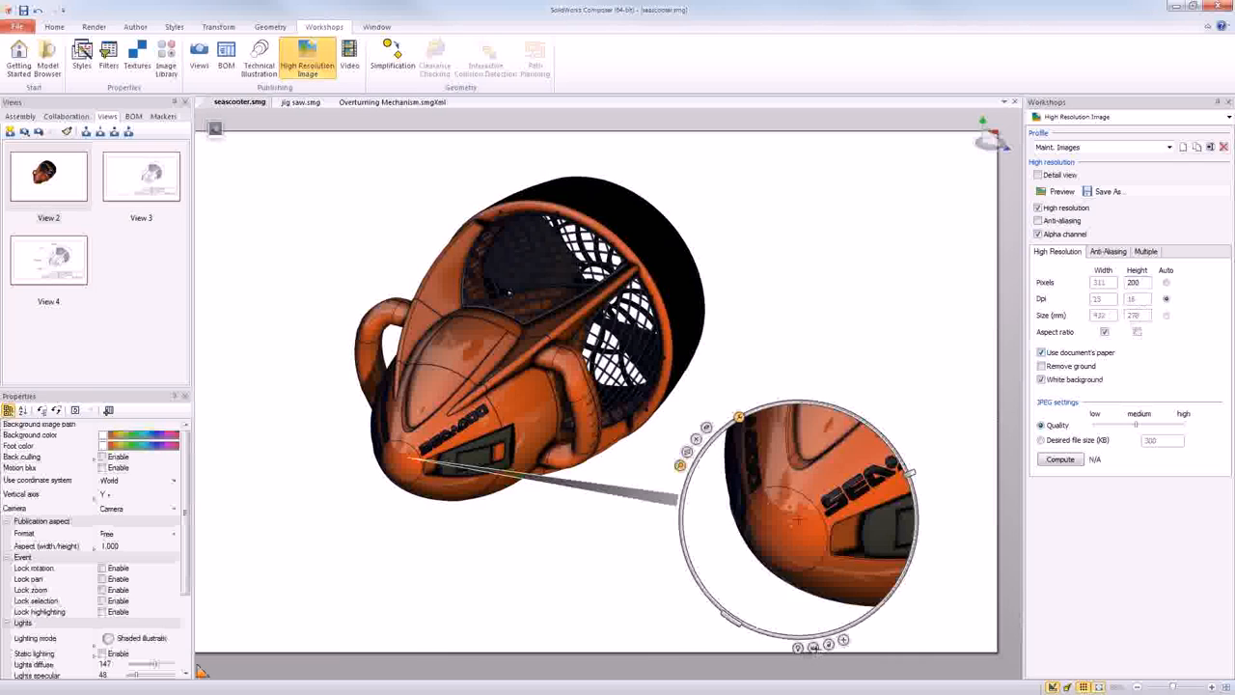
{"action": "left_click", "coordinate": [813, 648]}
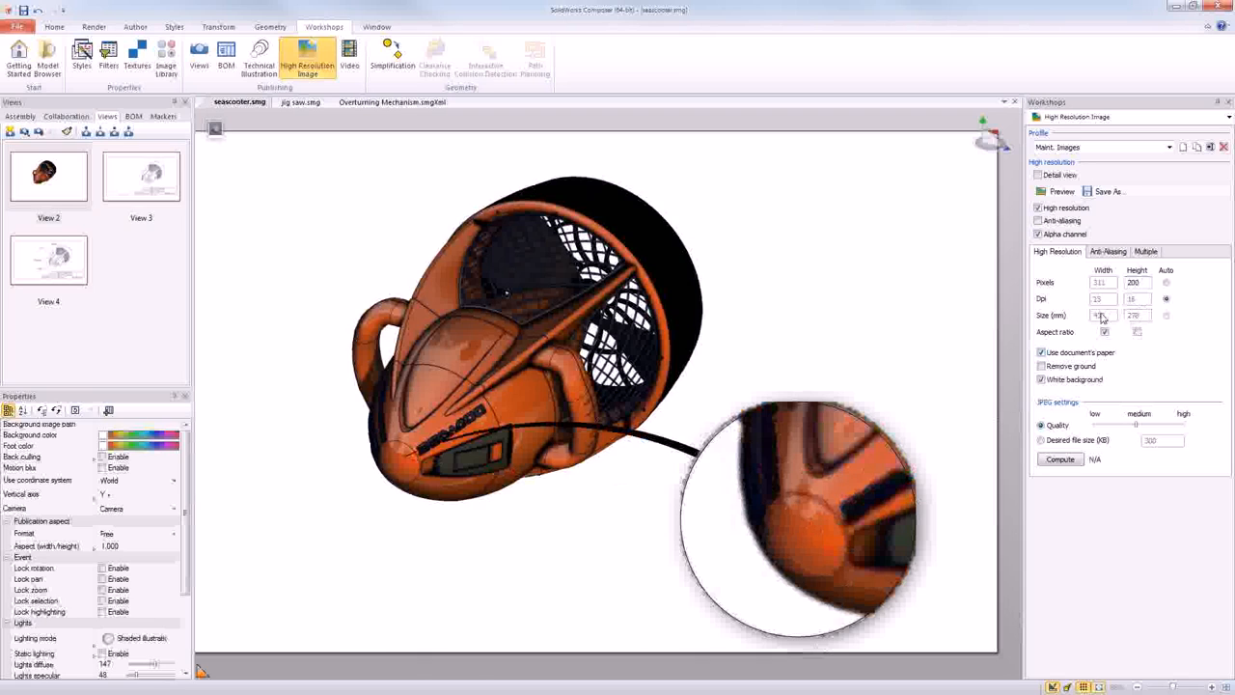
- In the High Resolution Image workshop, make the pixel size automatic, set the DPI to 300, and turn on Remove ground
{"action": "left_click", "coordinate": [1166, 281]}
{"action": "left_click", "coordinate": [1131, 300]}
{"action": "type", "text": "300"}
{"action": "left_click", "coordinate": [1041, 365]}
- Delete the low-resolution detail image and capture a new Digger detail of the nose cone as a 2D image
{"action": "left_click", "coordinate": [836, 468]}
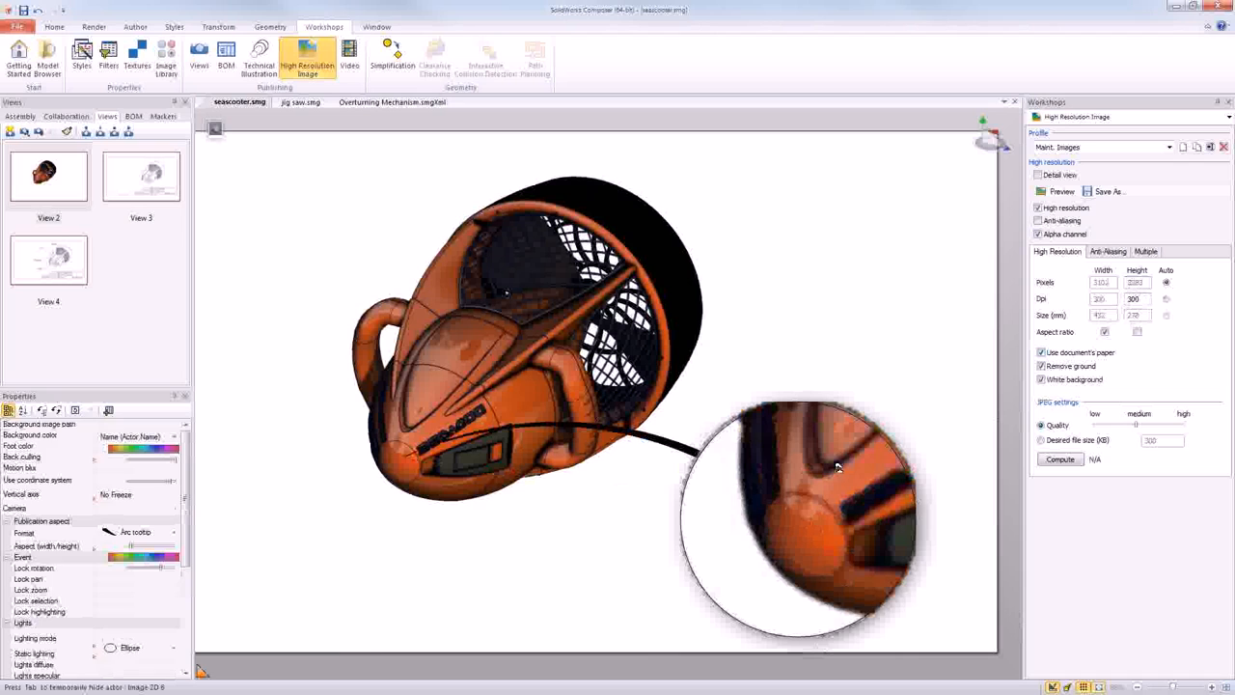
{"action": "key", "text": "Delete"}
{"action": "key", "text": "space"}
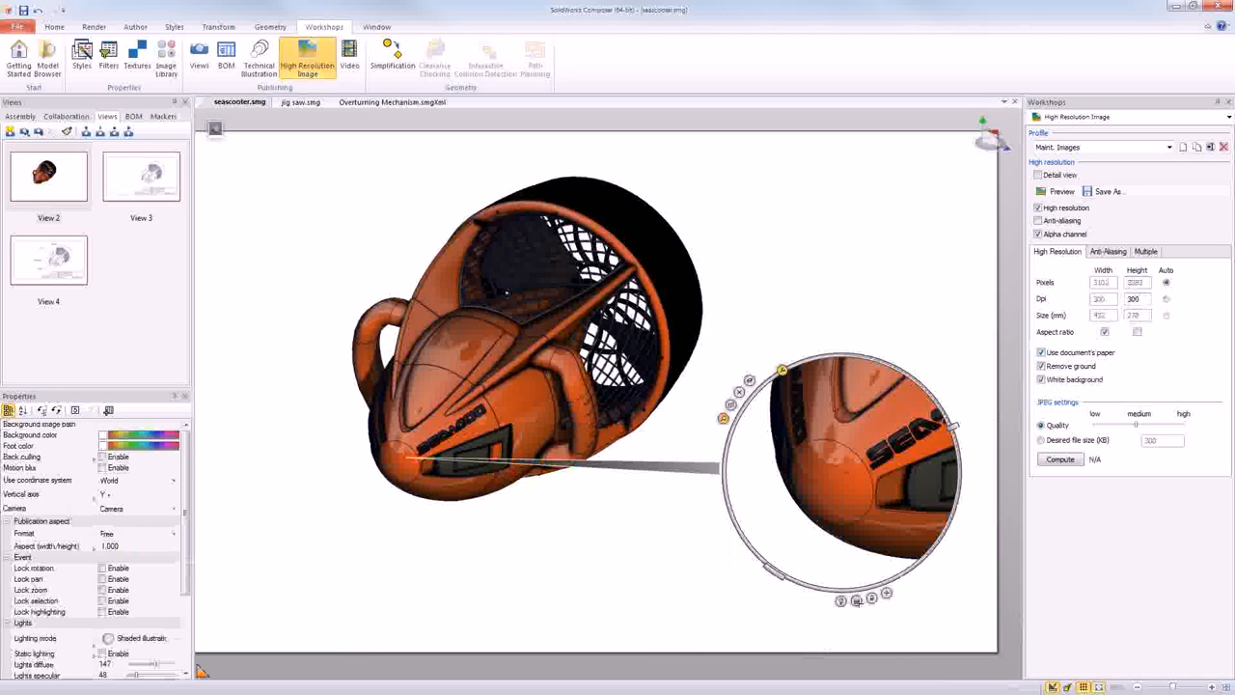
{"action": "left_click", "coordinate": [857, 602]}
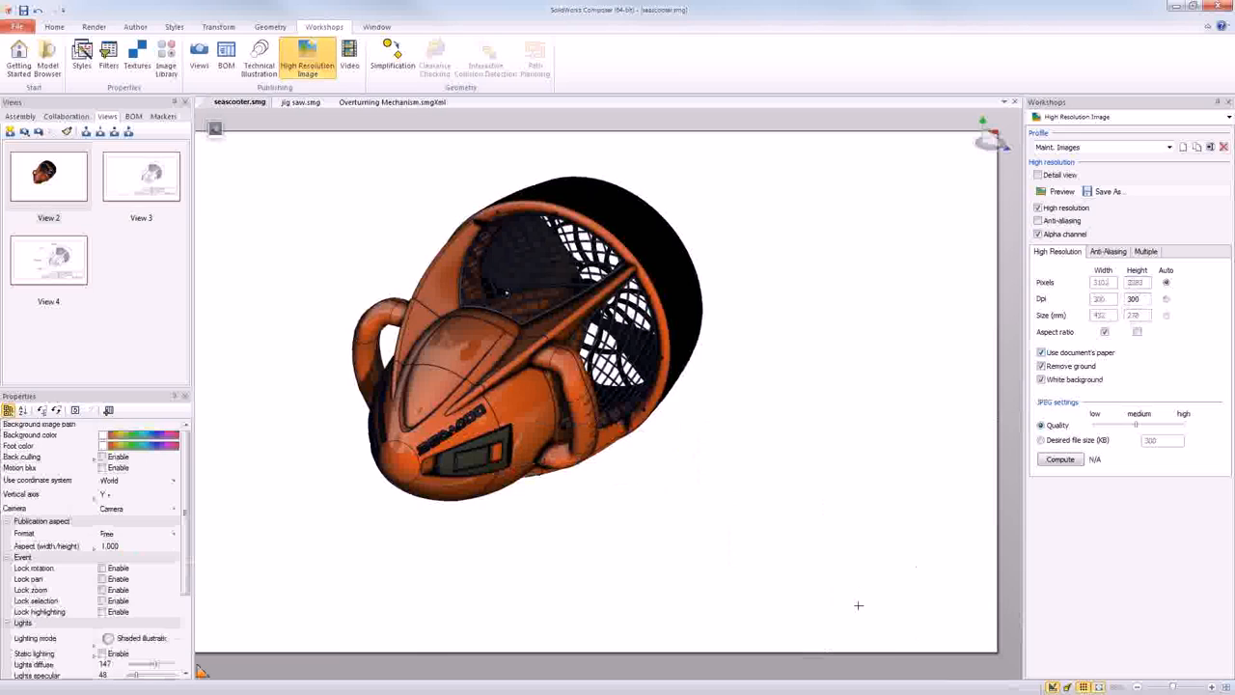
{"action": "left_click", "coordinate": [832, 578]}
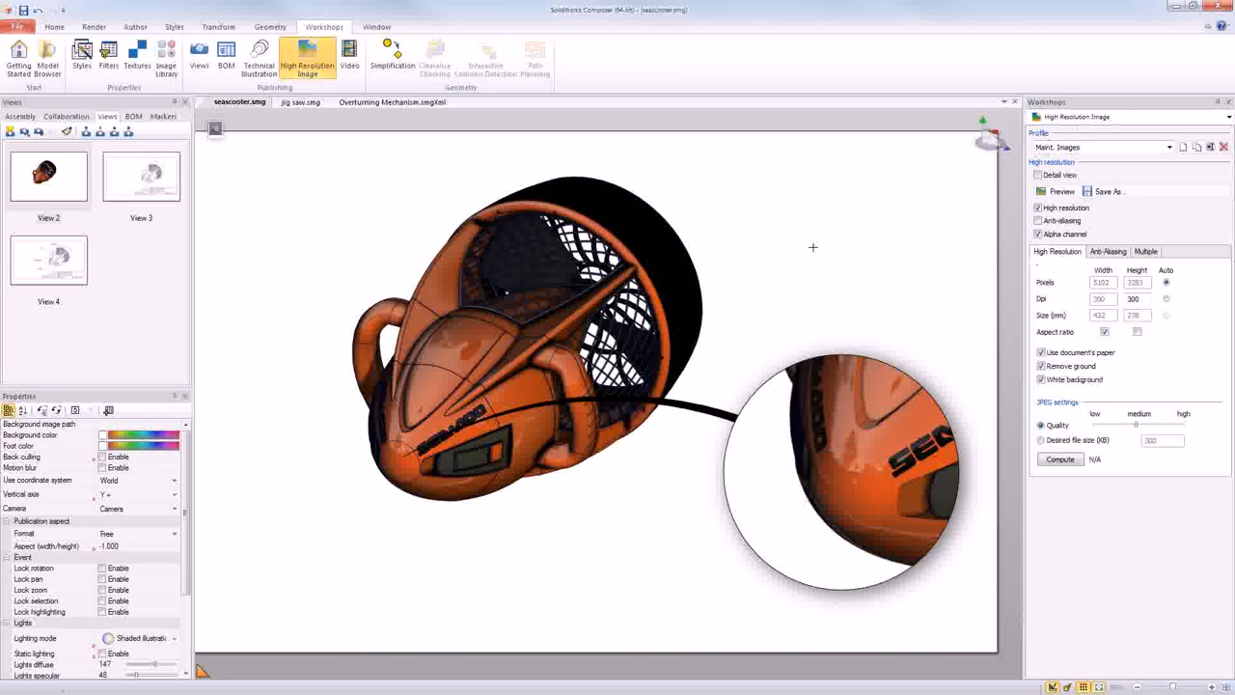
- Show View 4 and create a style in the Styles workshop, named with the presenter's first name in possessive form plus "awesome annotations"
{"action": "left_click", "coordinate": [58, 260]}
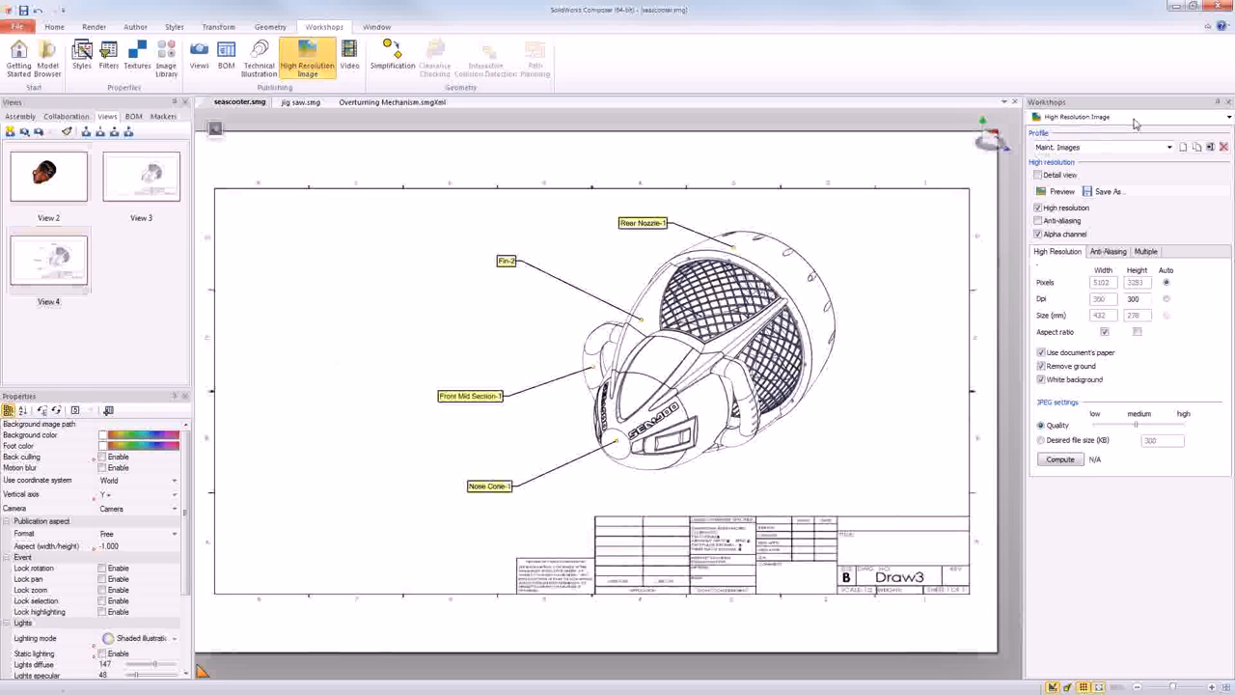
{"action": "left_click", "coordinate": [1135, 119]}
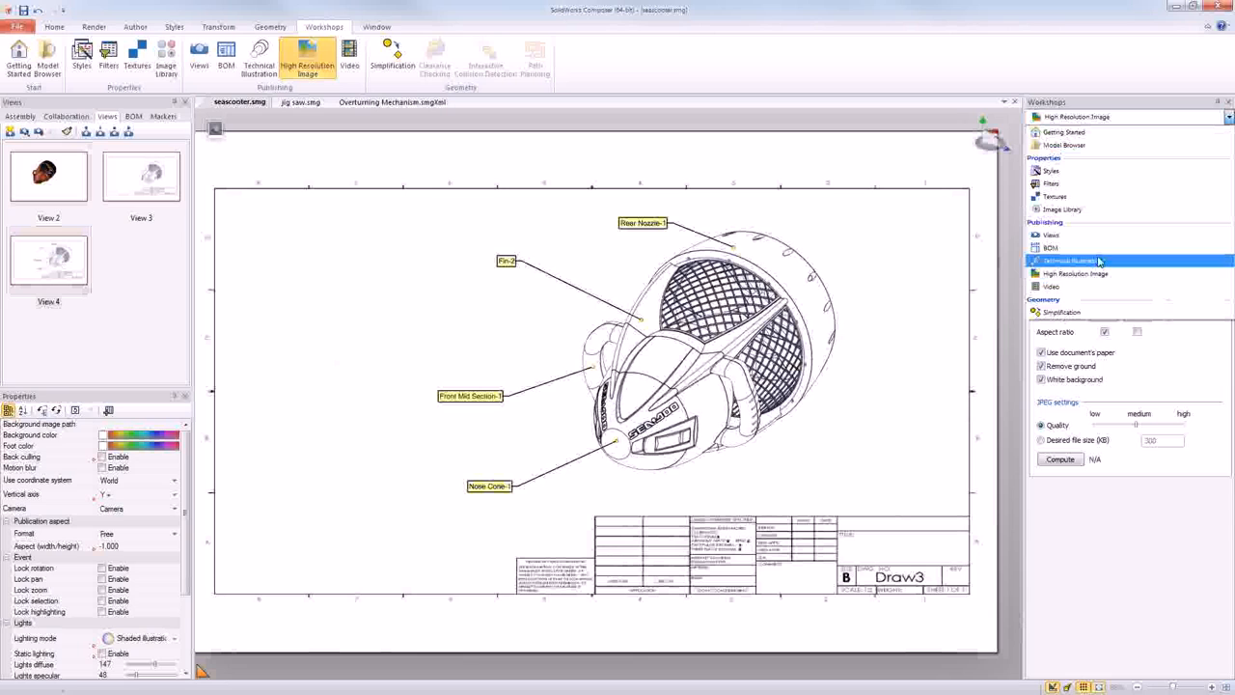
{"action": "left_click", "coordinate": [1097, 171]}
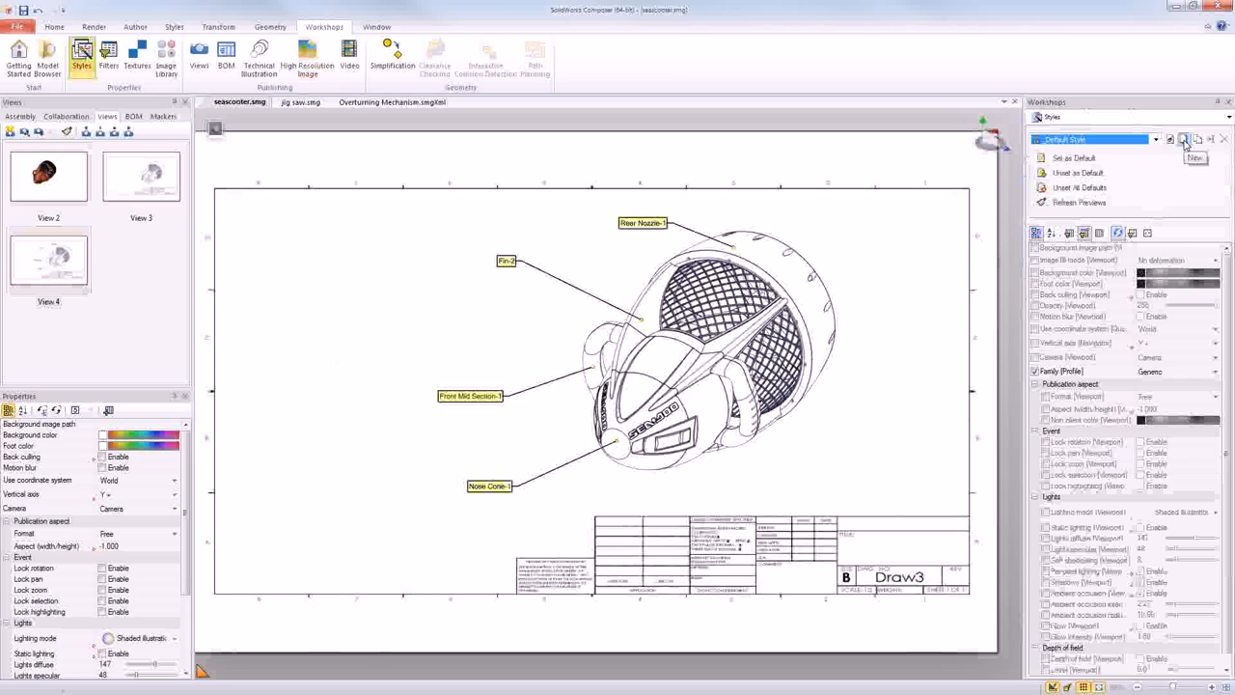
{"action": "left_click", "coordinate": [1184, 142]}
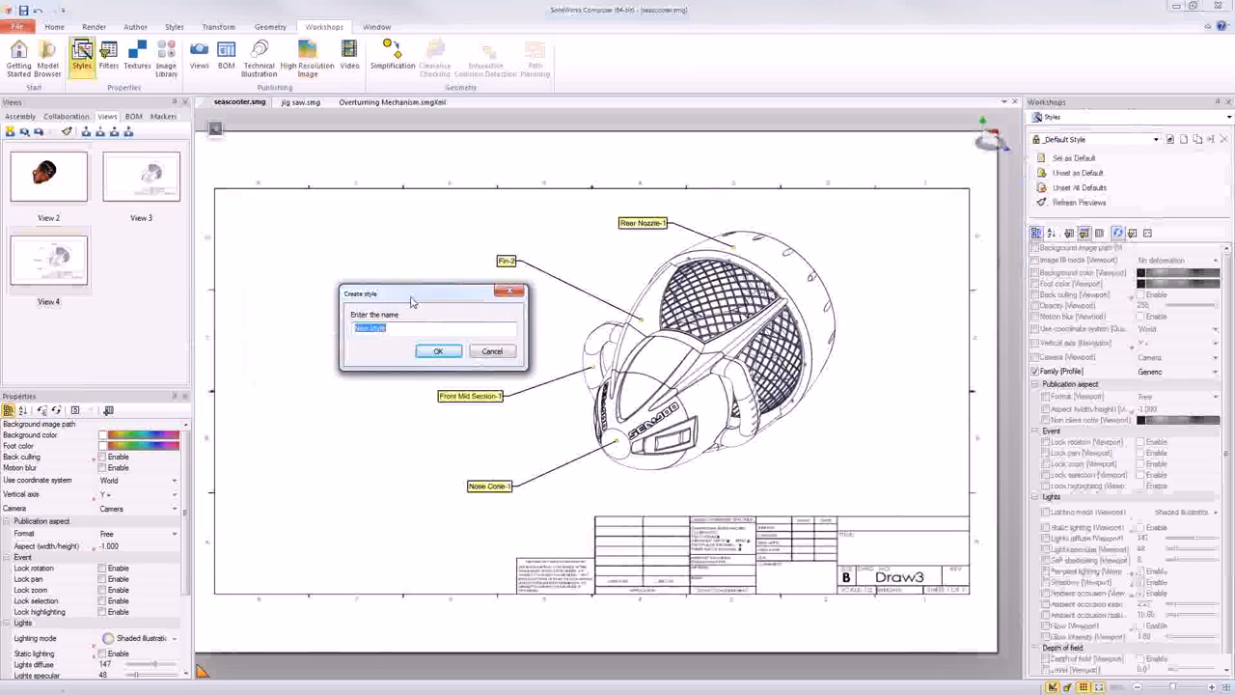
{"action": "type", "text": "Eman's awesome annotations"}
{"action": "left_click", "coordinate": [435, 351]}
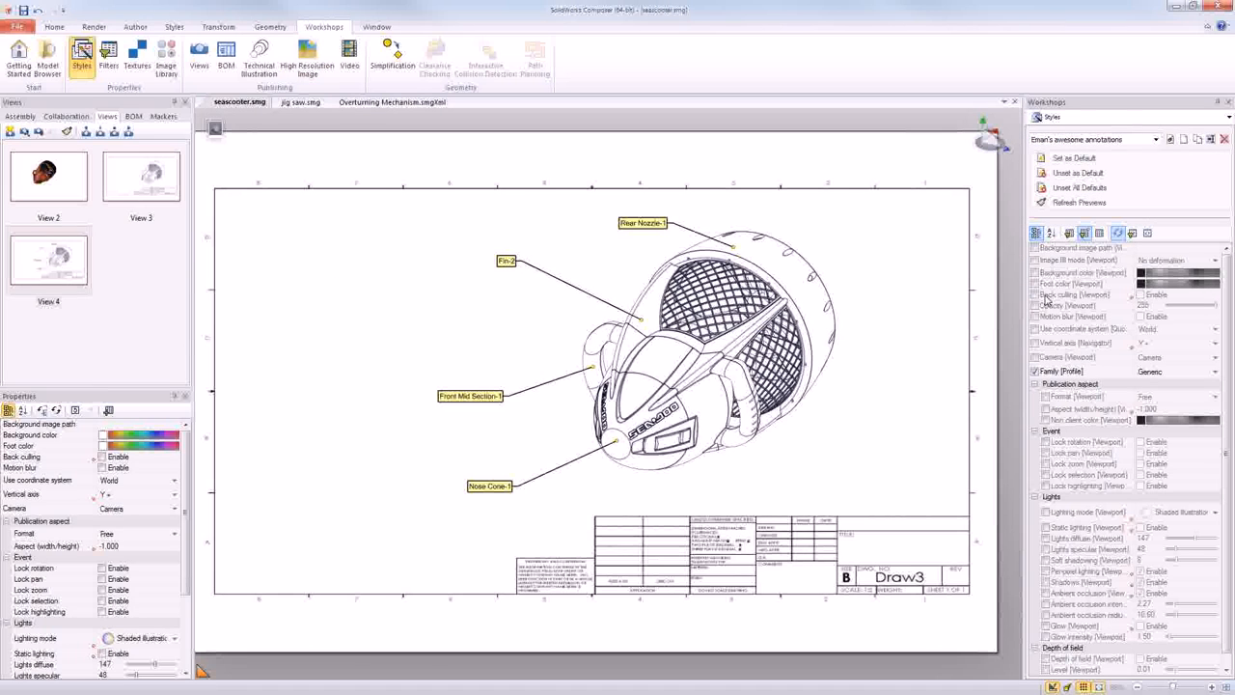
- Select the Rear Nozzle-1 label, set the new style's family to Annotations, and include the text color in the style
{"action": "left_click", "coordinate": [637, 223]}
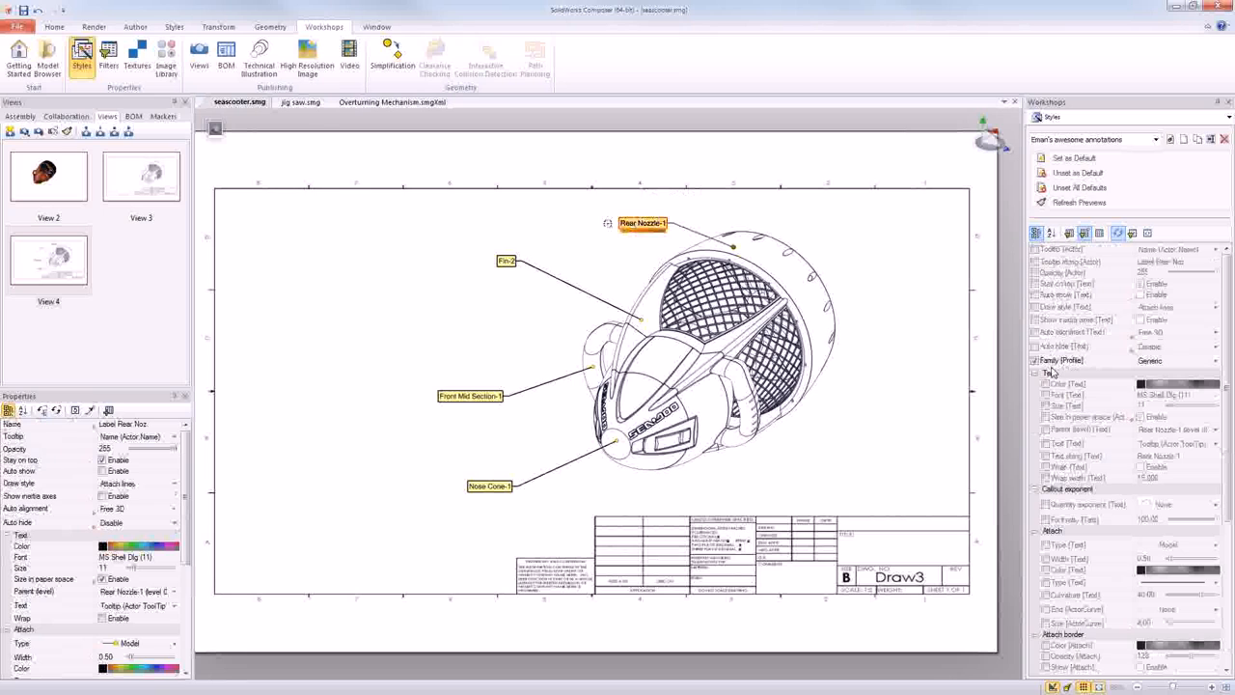
{"action": "left_click", "coordinate": [1148, 362]}
{"action": "left_click", "coordinate": [1148, 362]}
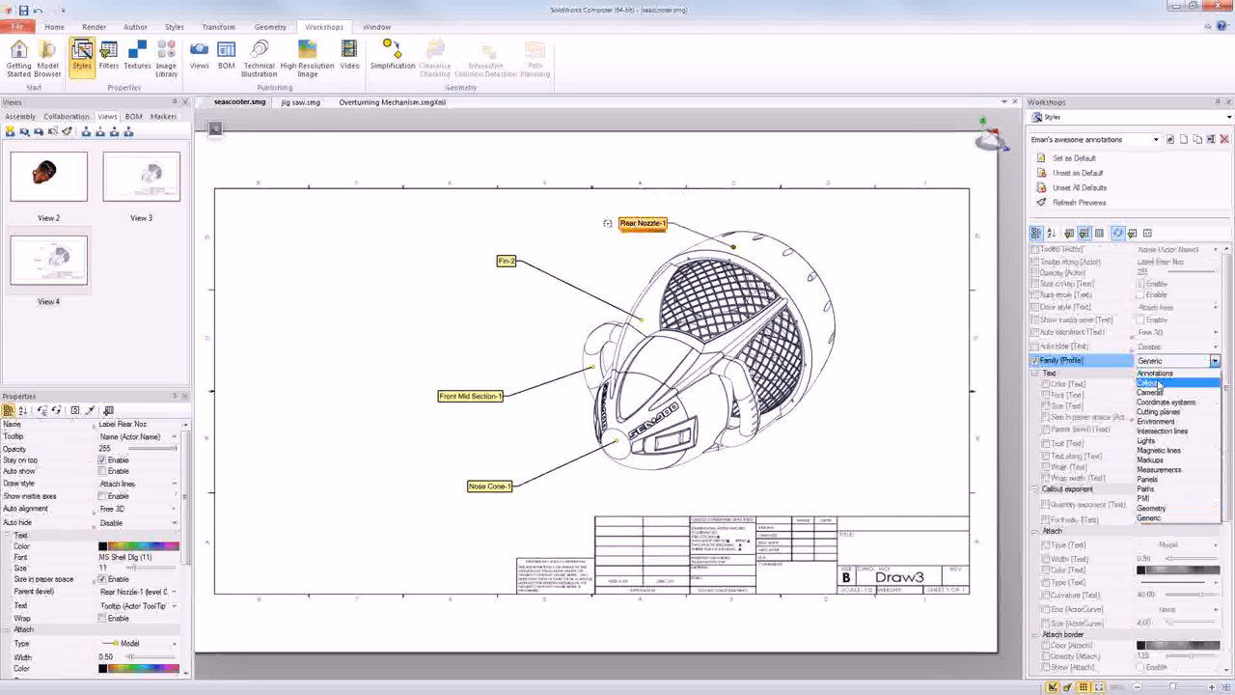
{"action": "left_click", "coordinate": [1158, 375]}
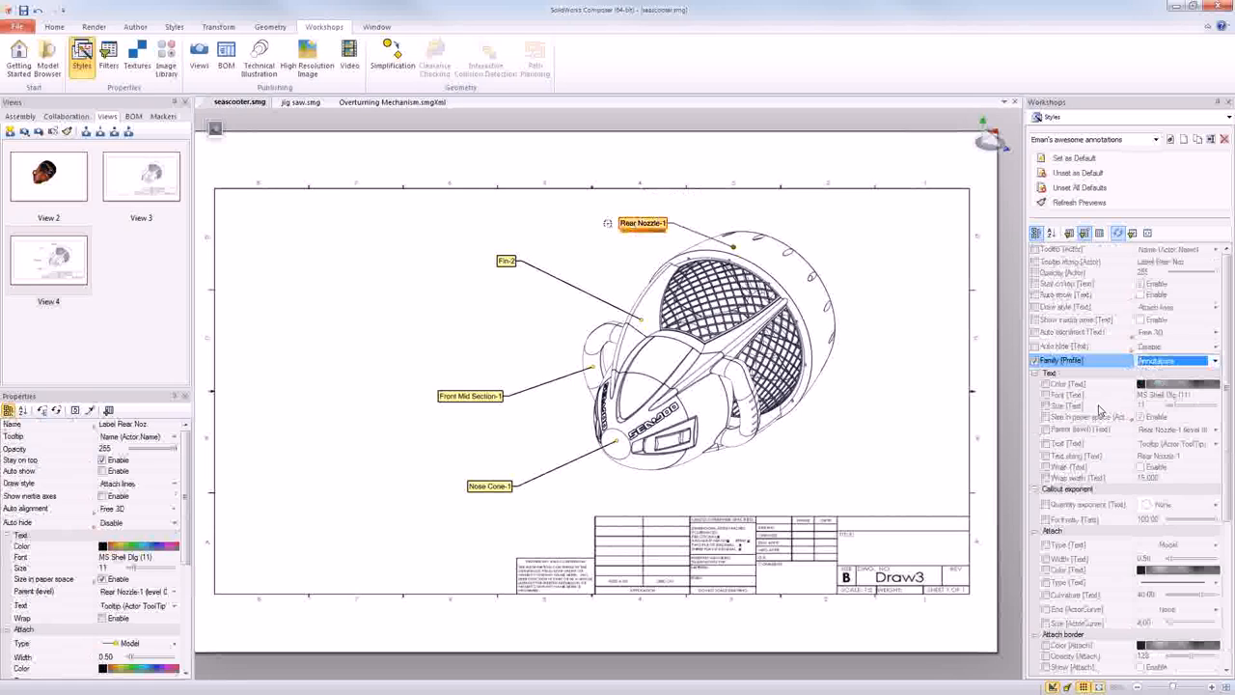
{"action": "left_click", "coordinate": [1047, 386]}
{"action": "left_click", "coordinate": [1046, 385]}
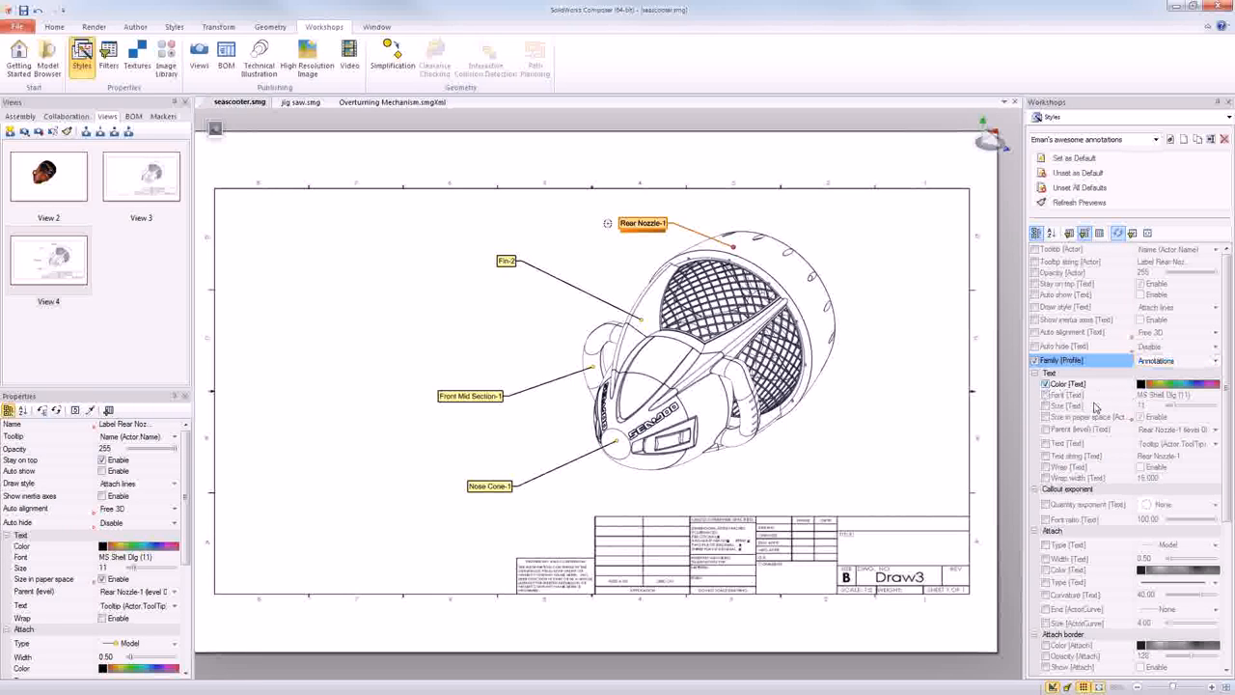
- Include the text font in the style and set it to Arial Narrow, size 11
{"action": "left_click", "coordinate": [1046, 396]}
{"action": "left_click", "coordinate": [1195, 395]}
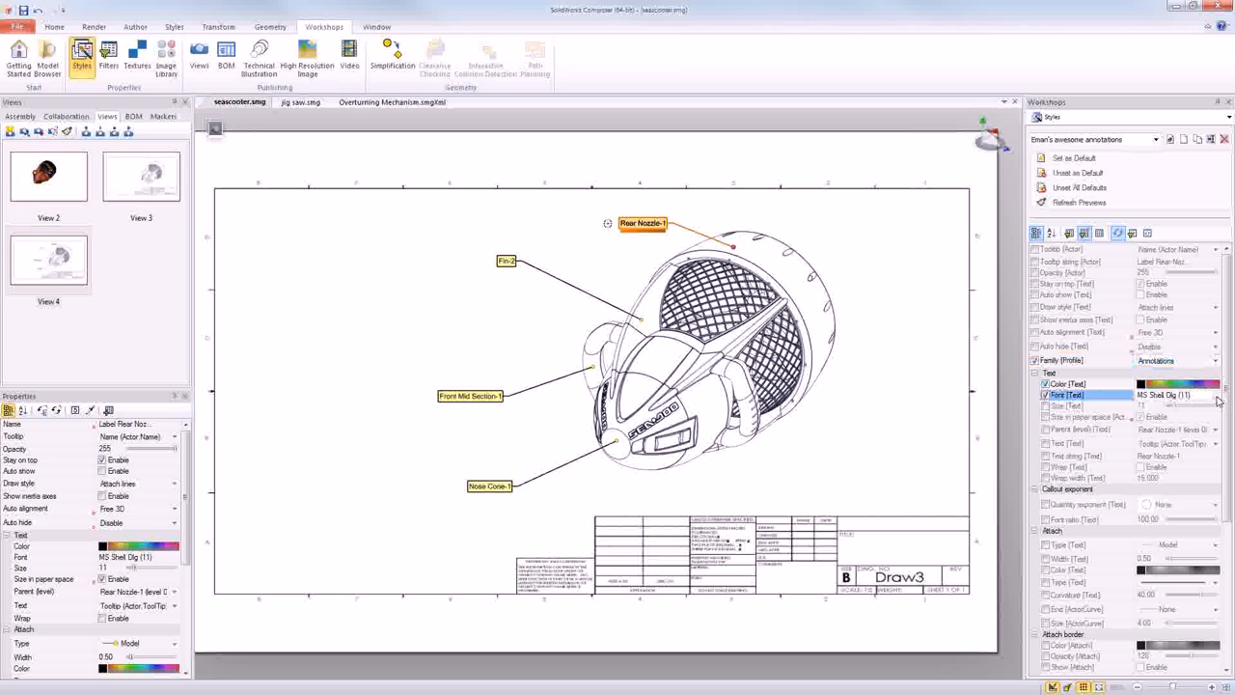
{"action": "left_click", "coordinate": [1215, 396]}
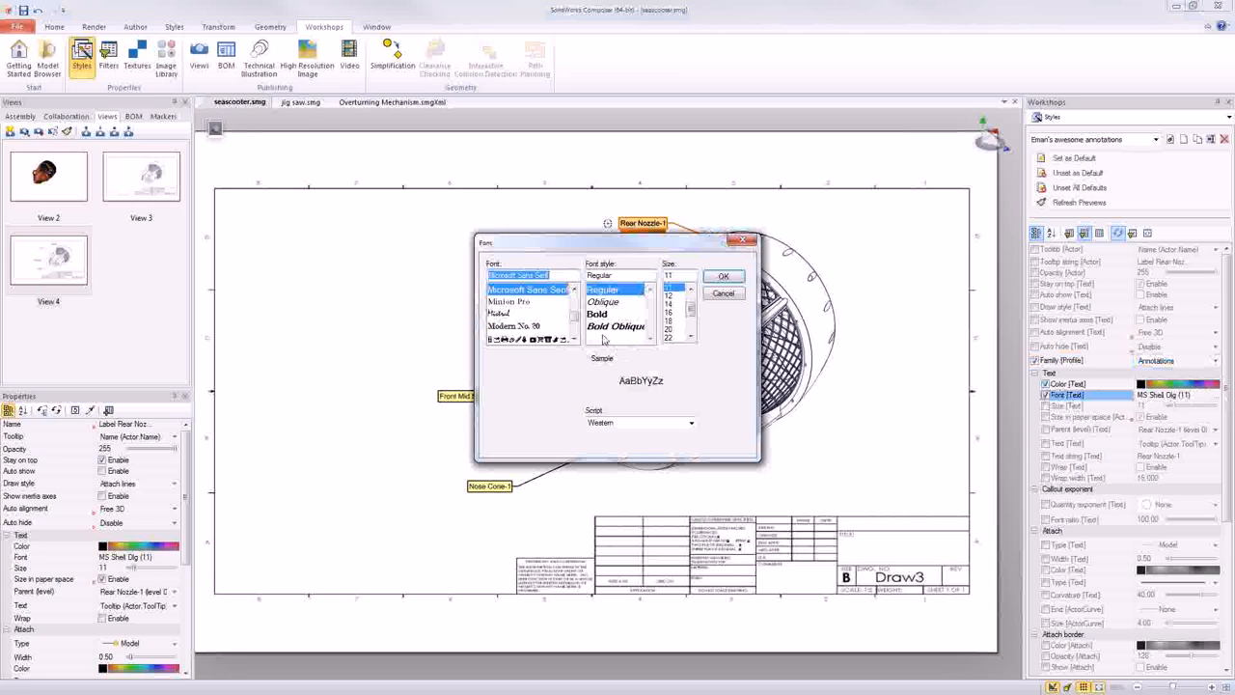
{"action": "left_click_drag", "start_coordinate": [576, 320], "coordinate": [576, 292]}
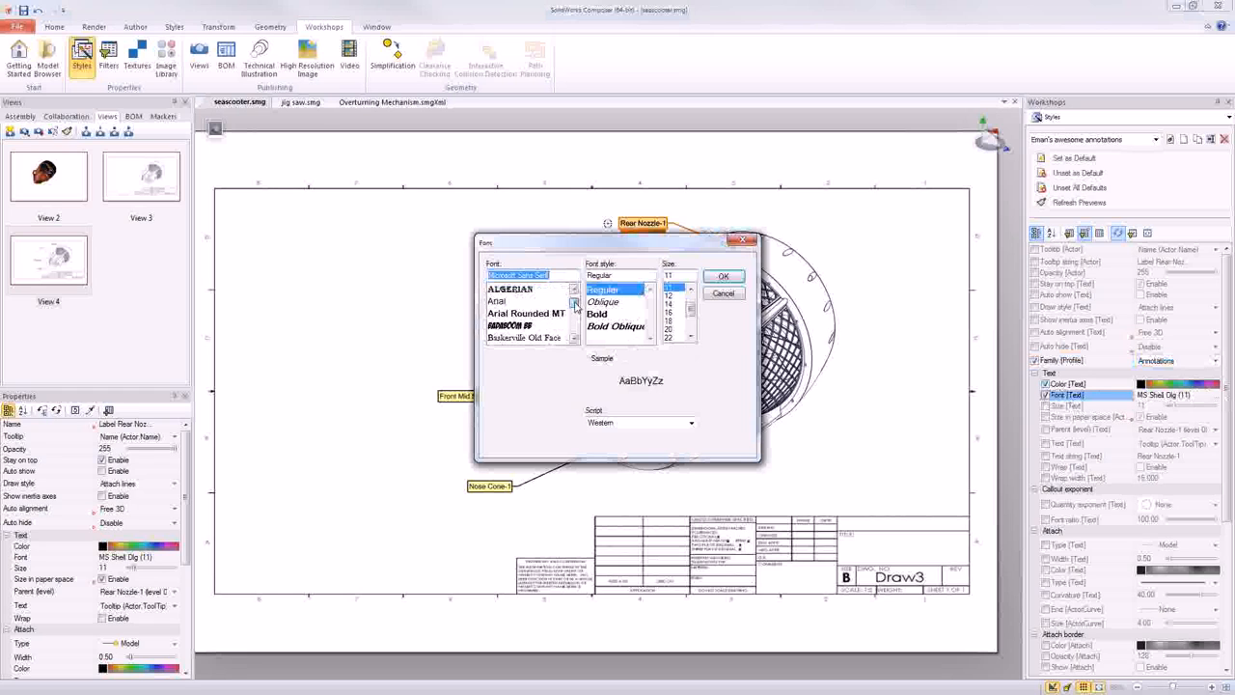
{"action": "left_click", "coordinate": [498, 303]}
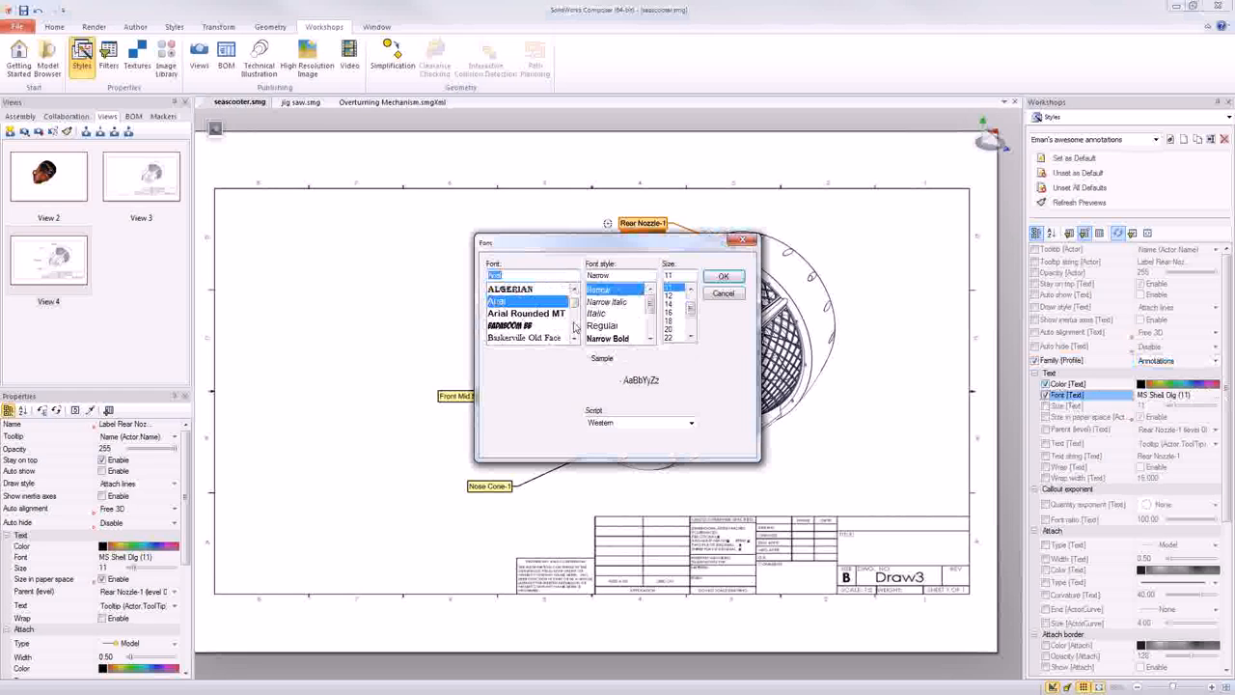
{"action": "left_click", "coordinate": [597, 291]}
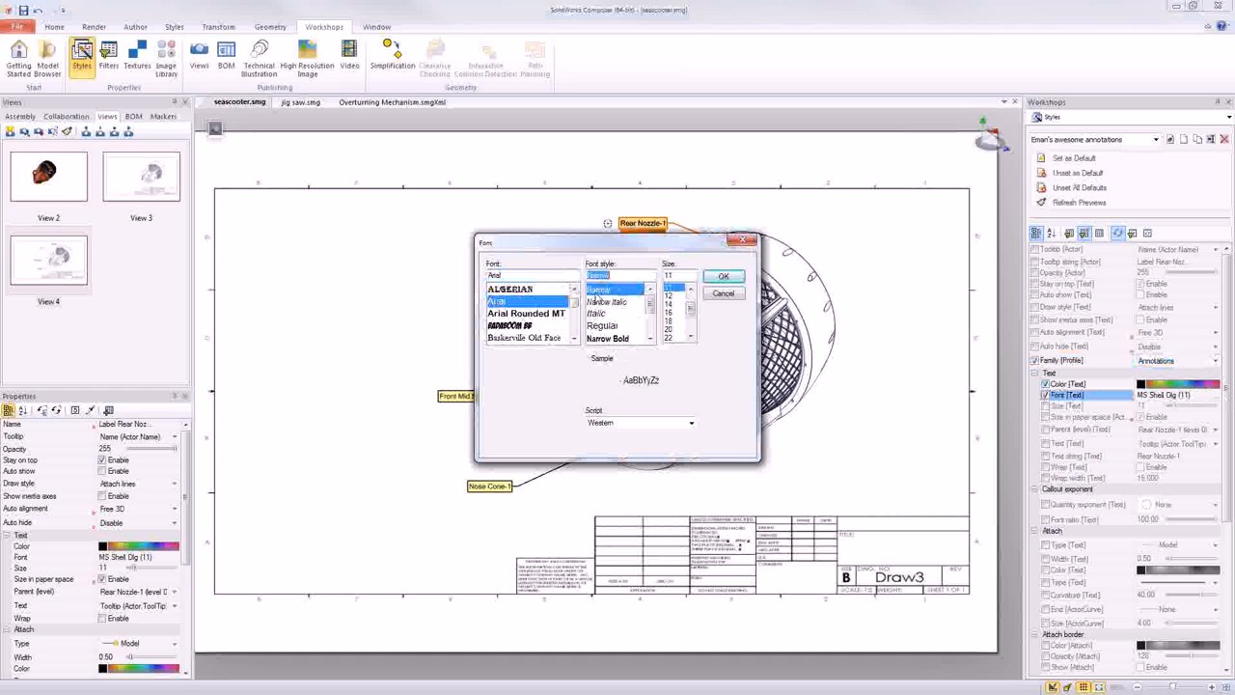
{"action": "left_click", "coordinate": [723, 276]}
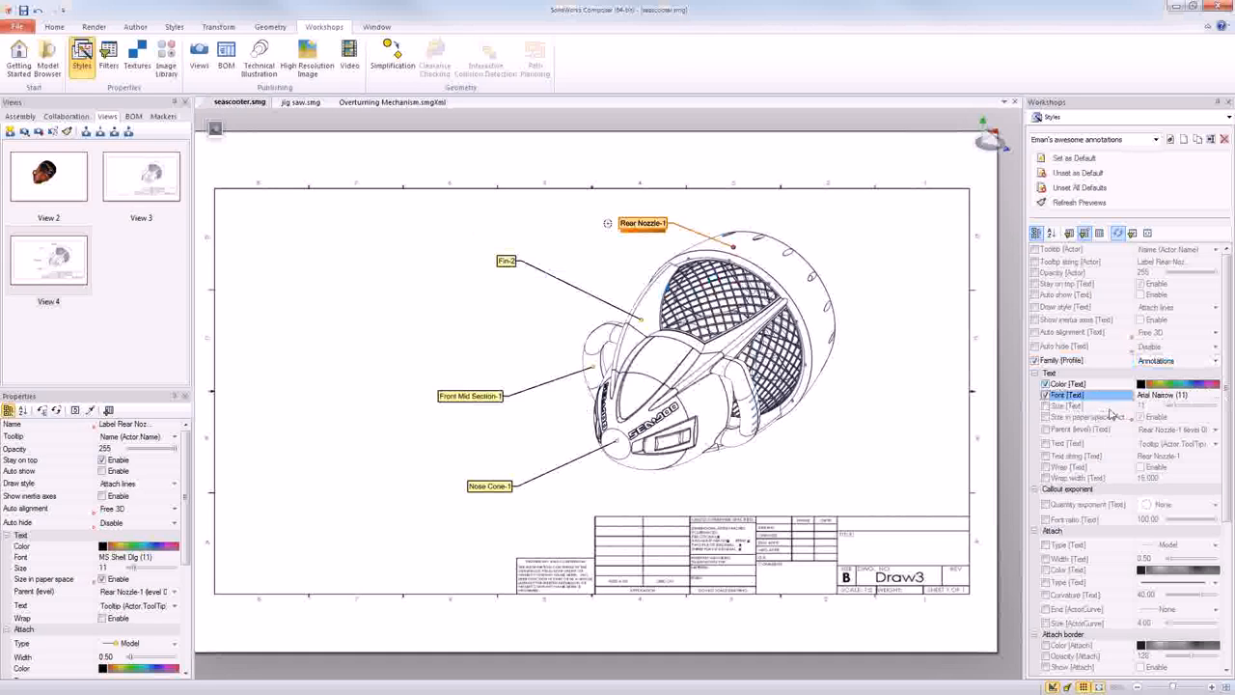
- Include the text size property in the style and set it to 17
{"action": "left_click", "coordinate": [1045, 407]}
{"action": "left_click", "coordinate": [1184, 411]}
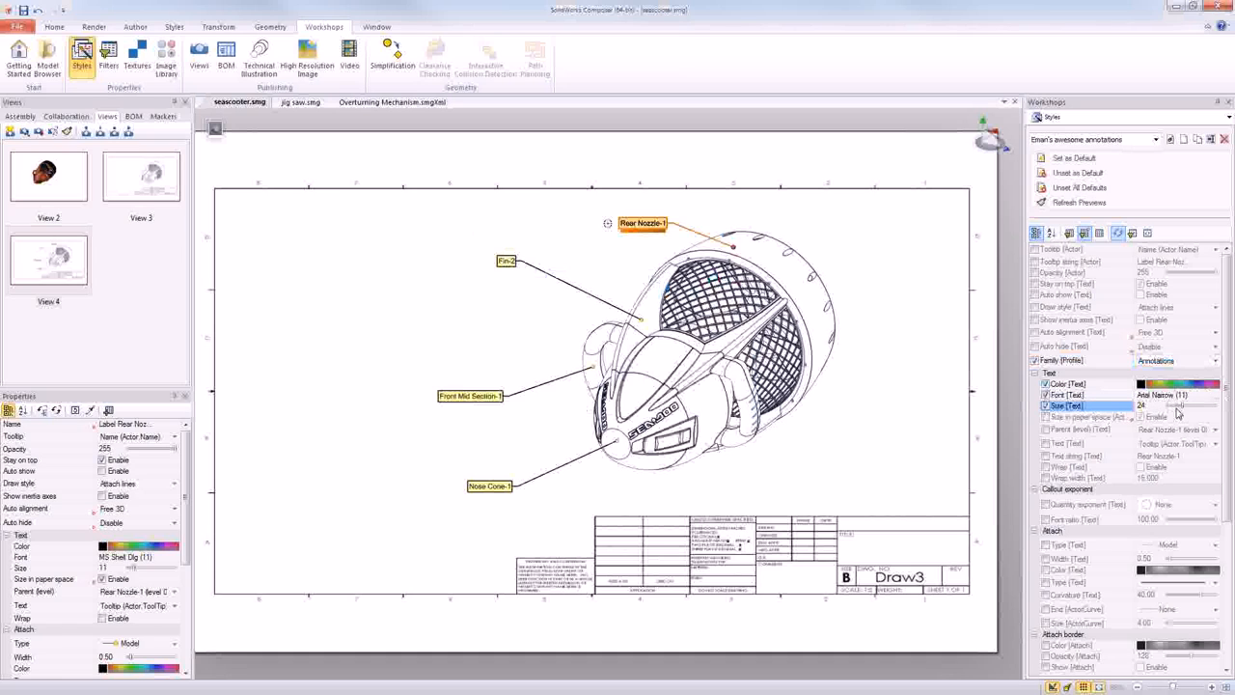
{"action": "left_click_drag", "start_coordinate": [1183, 411], "coordinate": [1178, 412]}
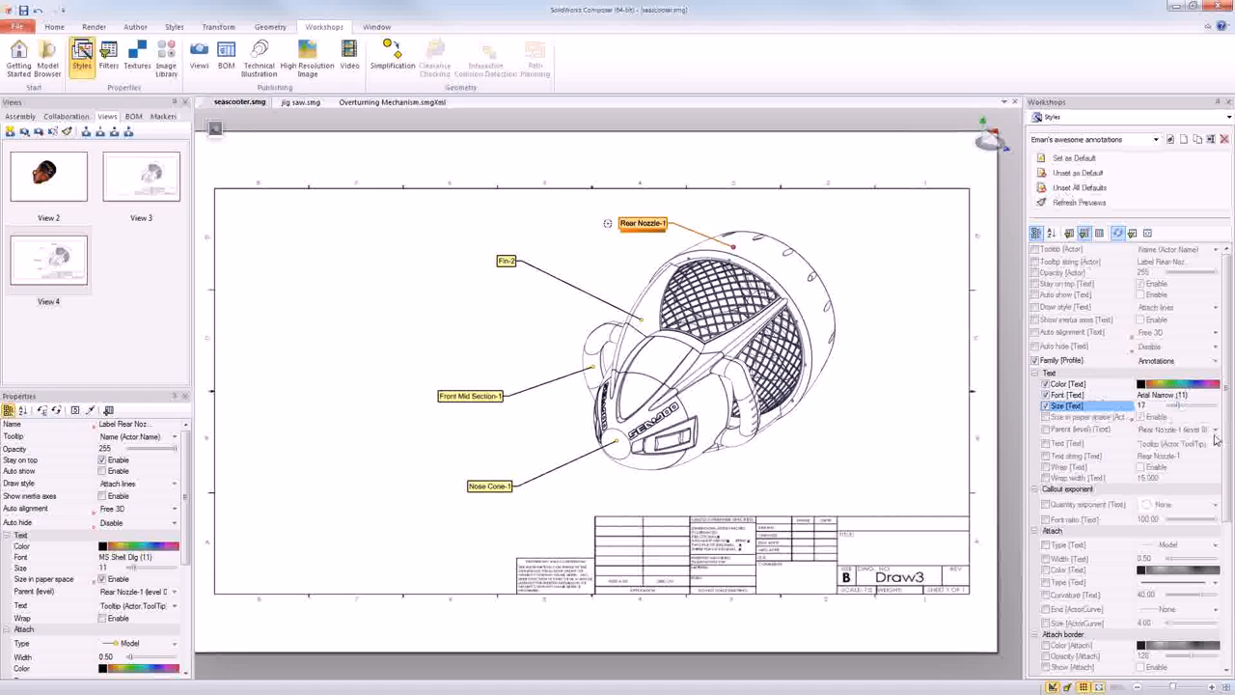
- Include the attach type in the annotation style and set it to Vertex
{"action": "scroll", "coordinate": [1218, 463], "scroll_direction": "down", "scroll_amount": 2}
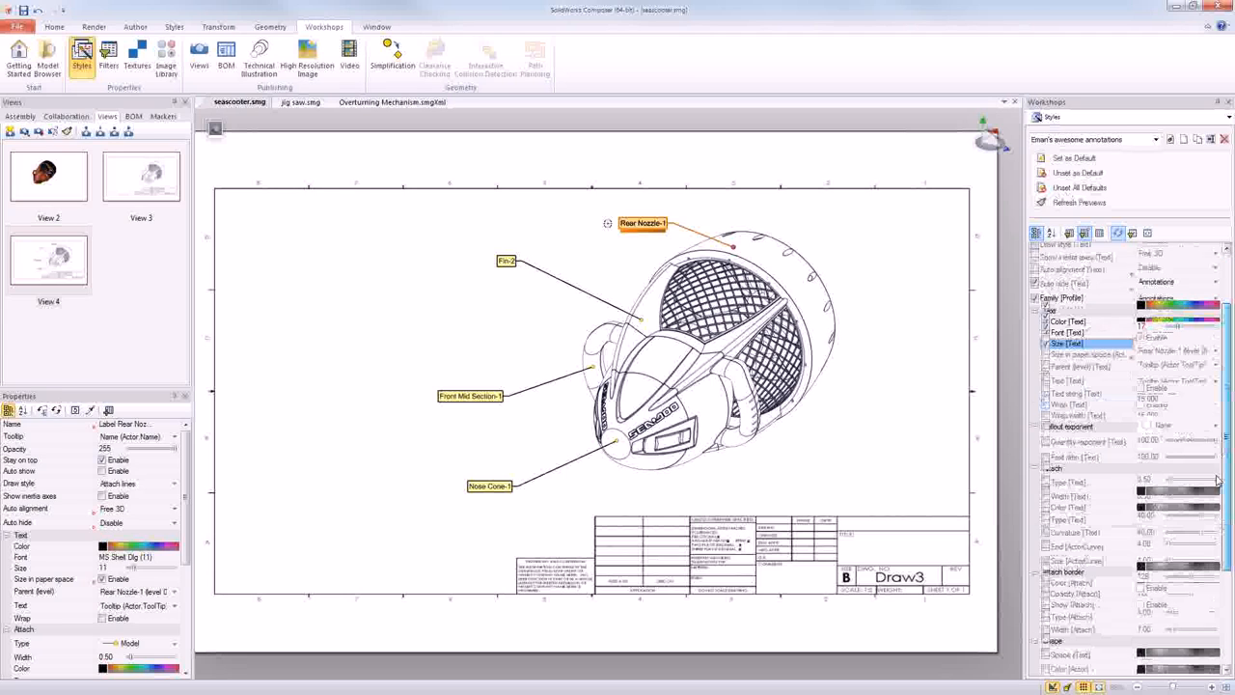
{"action": "left_click", "coordinate": [1046, 457]}
{"action": "left_click", "coordinate": [1185, 459]}
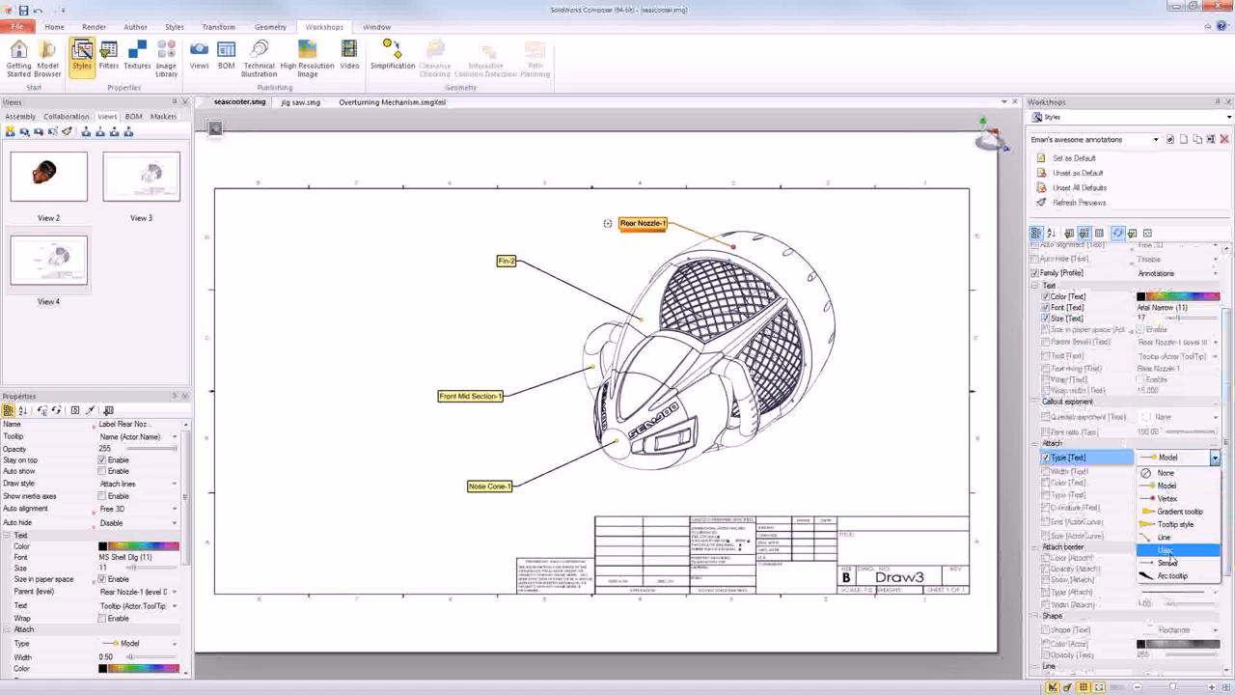
{"action": "left_click", "coordinate": [1167, 498]}
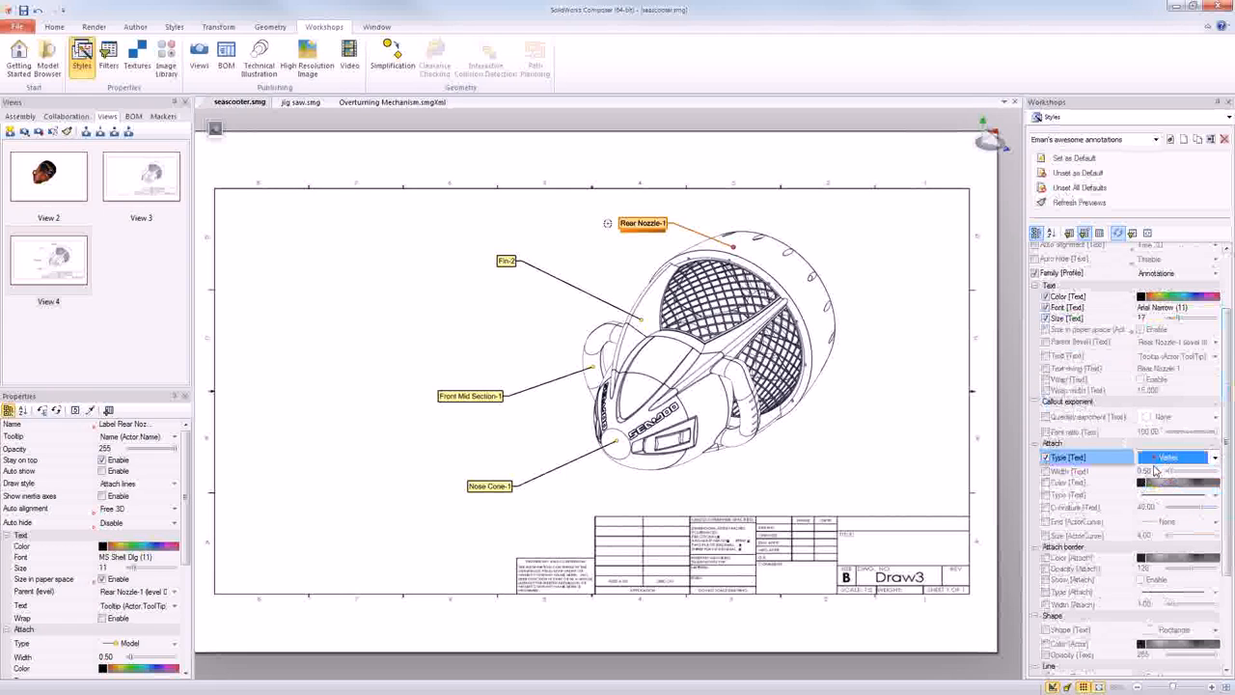
- Include the text shape in the annotation style, set it to None, and clear the label selection
{"action": "left_click_drag", "start_coordinate": [1226, 448], "coordinate": [1226, 530]}
{"action": "left_click", "coordinate": [1046, 496]}
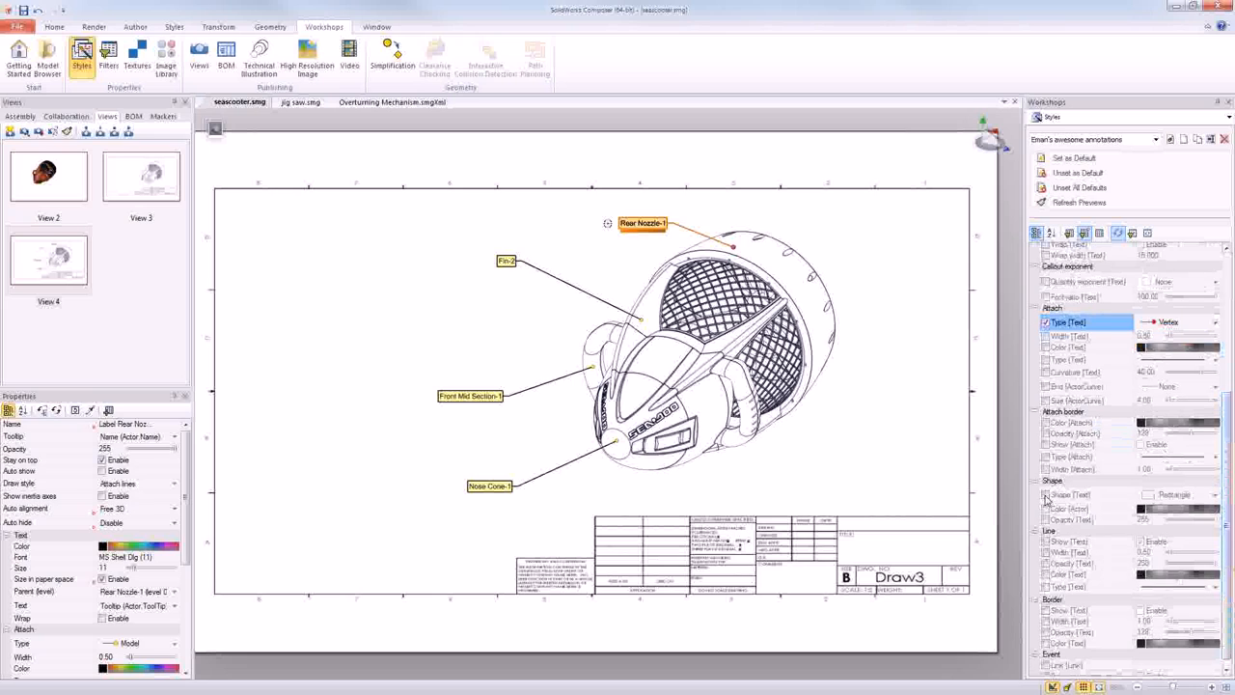
{"action": "left_click", "coordinate": [1172, 495]}
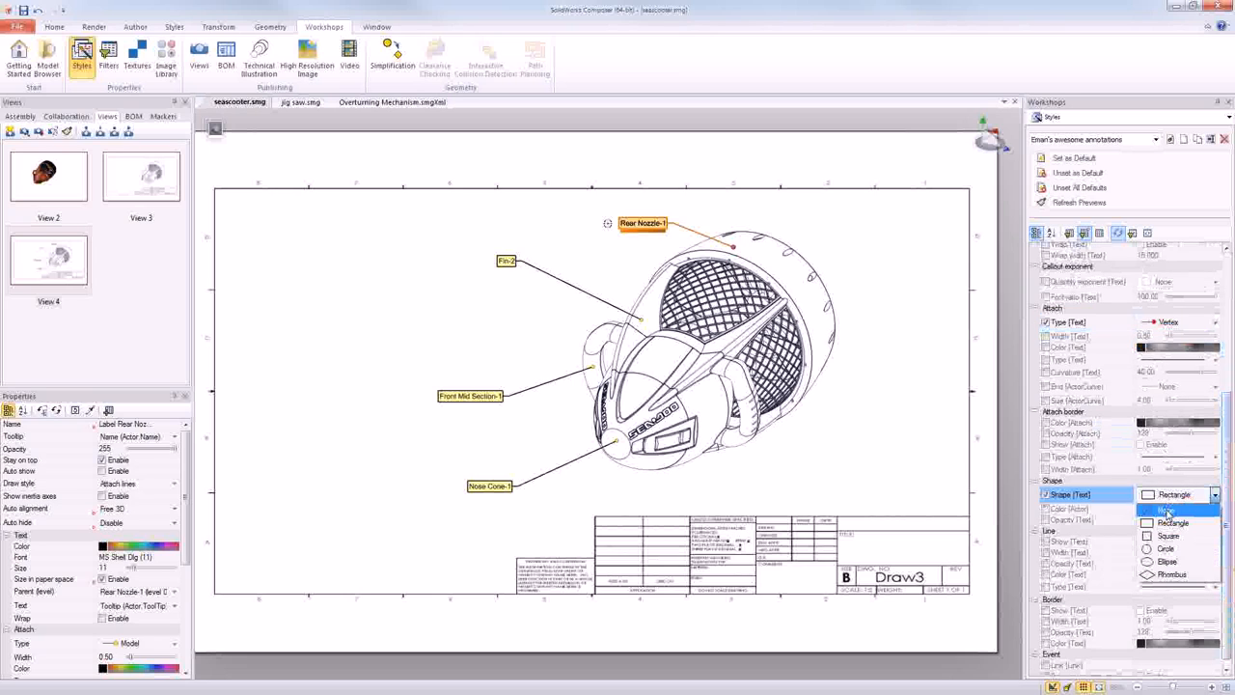
{"action": "left_click", "coordinate": [1167, 510]}
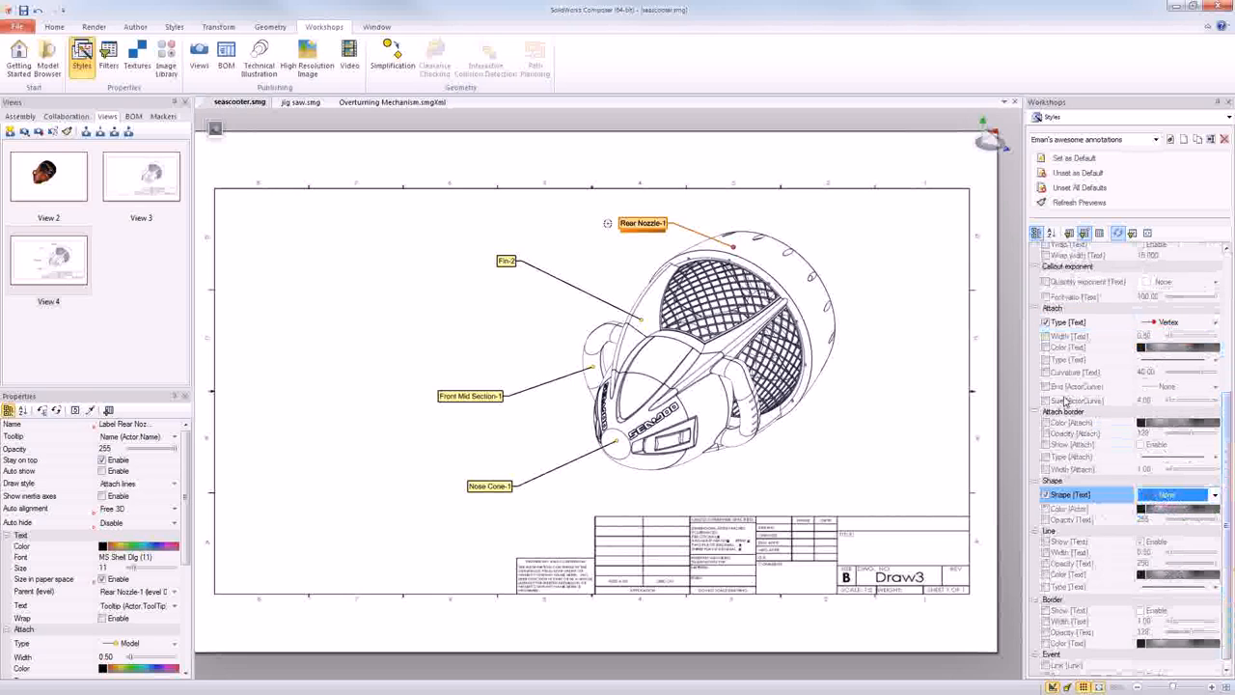
{"action": "left_click_drag", "start_coordinate": [1230, 493], "coordinate": [1230, 430]}
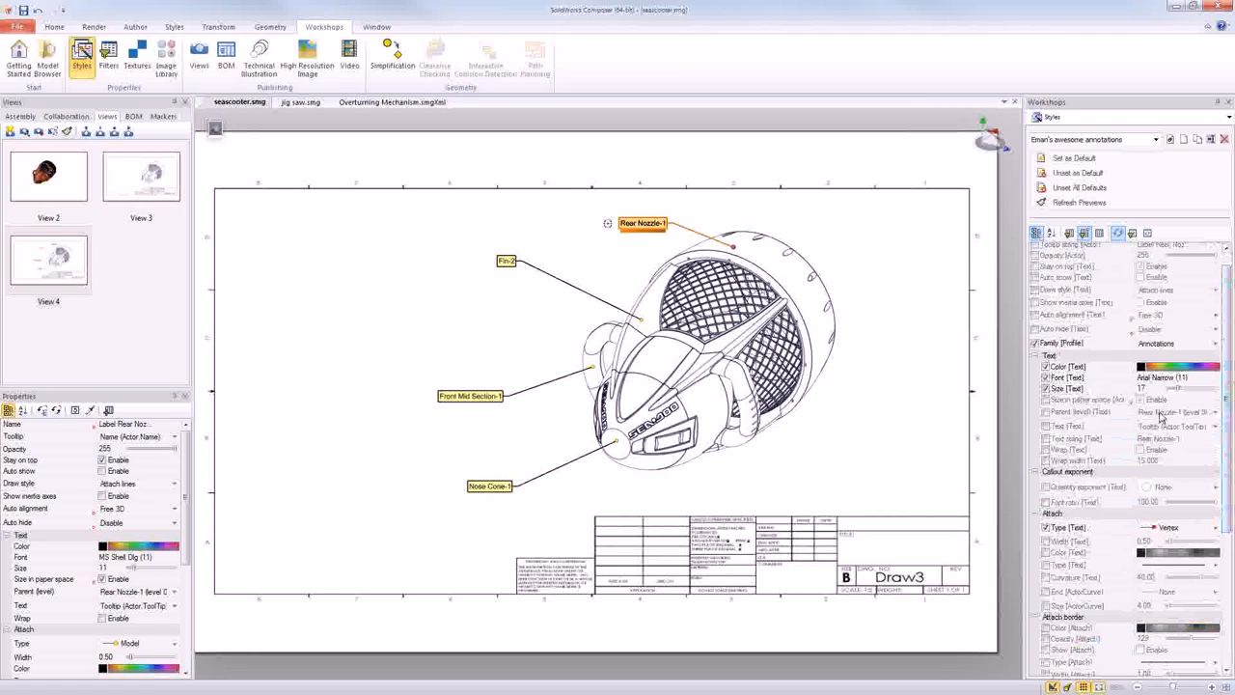
{"action": "left_click", "coordinate": [992, 236]}
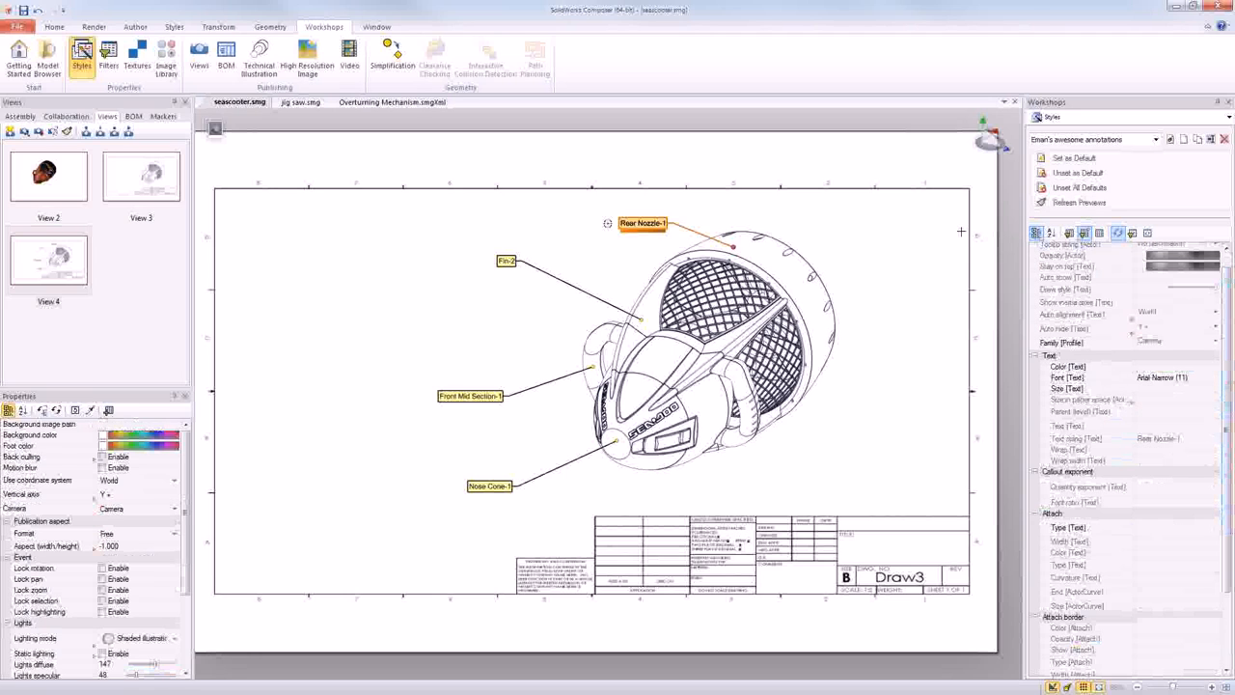
- Apply the custom annotation style to the Rear Nozzle, Fin, Front Mid Section and Nose Cone labels, and clear the selection
{"action": "left_click", "coordinate": [175, 27]}
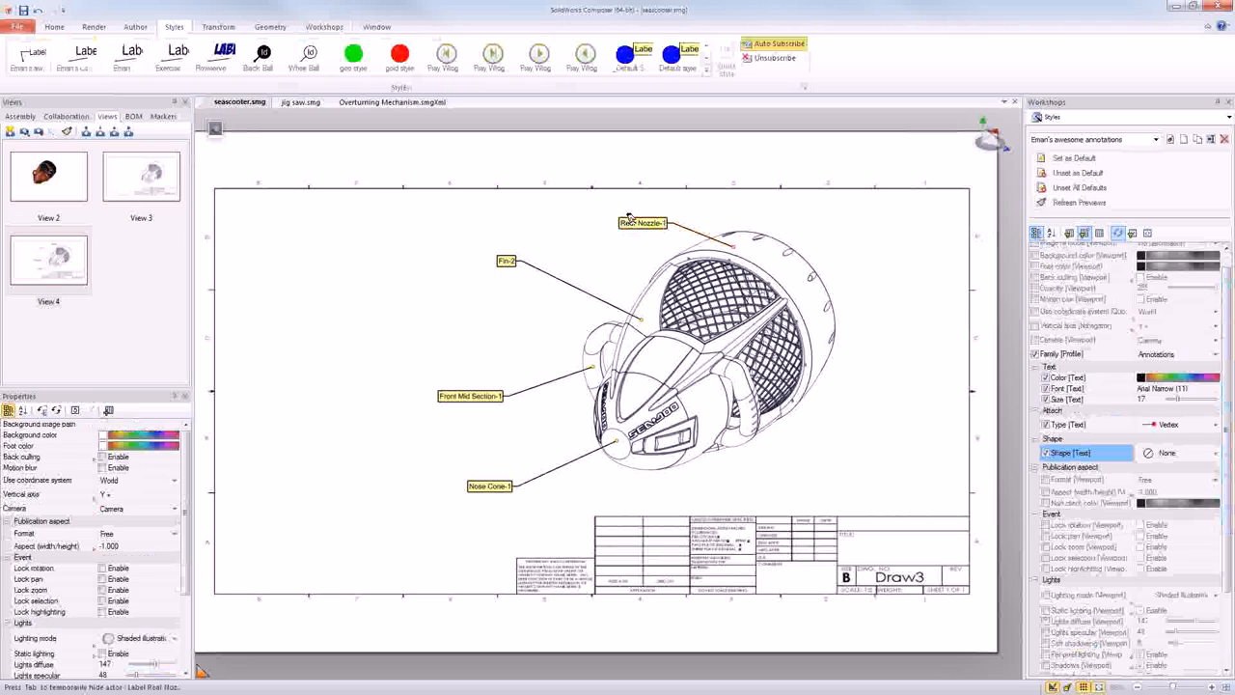
{"action": "left_click", "coordinate": [629, 221]}
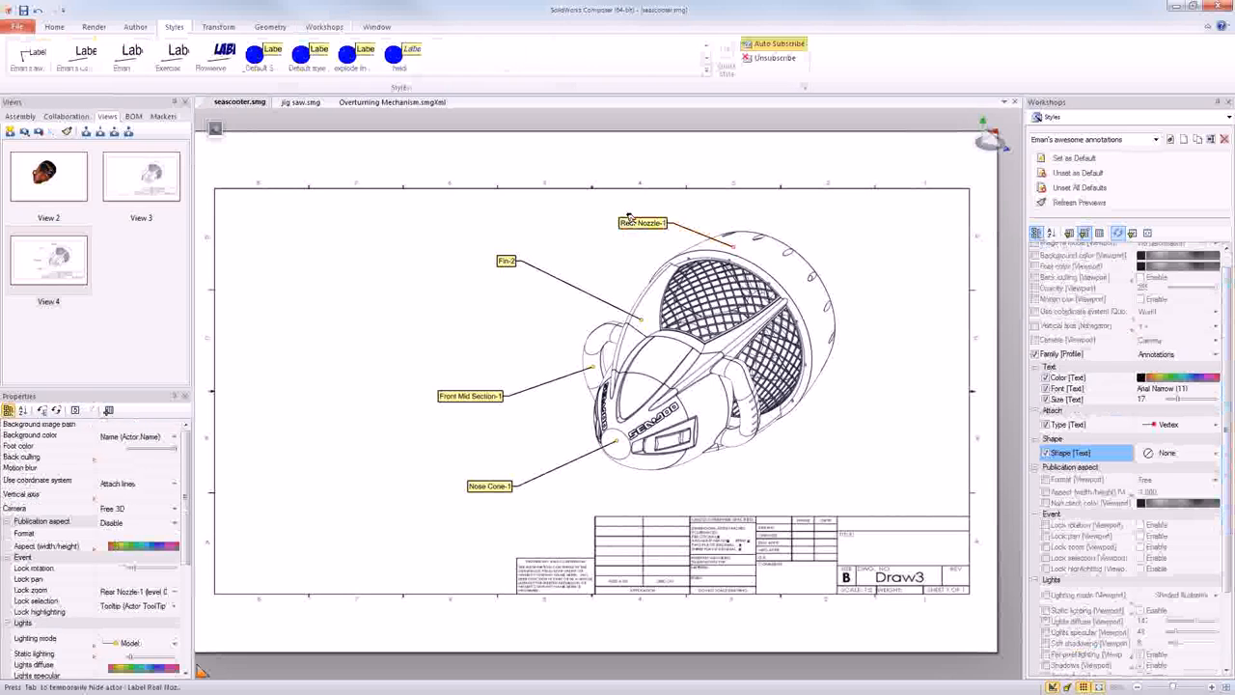
{"action": "left_click", "coordinate": [505, 256], "text": "ctrl"}
{"action": "left_click", "coordinate": [473, 394], "text": "ctrl"}
{"action": "left_click", "coordinate": [485, 484], "text": "ctrl"}
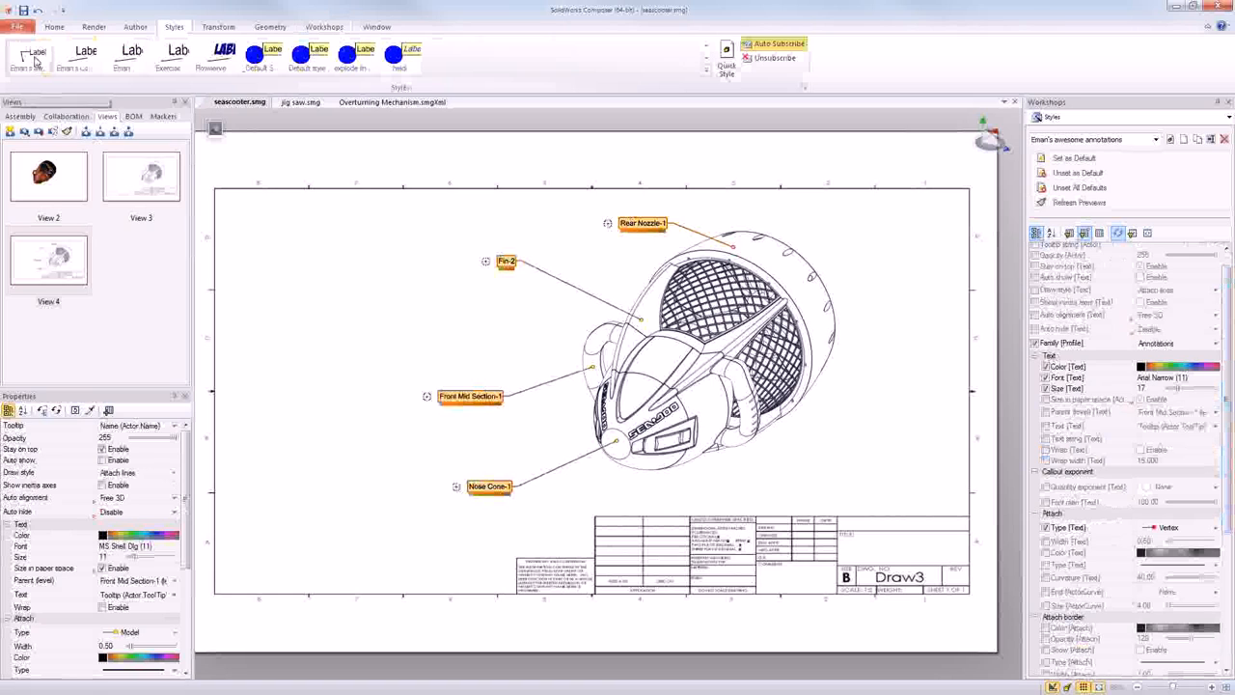
{"action": "left_click", "coordinate": [32, 56]}
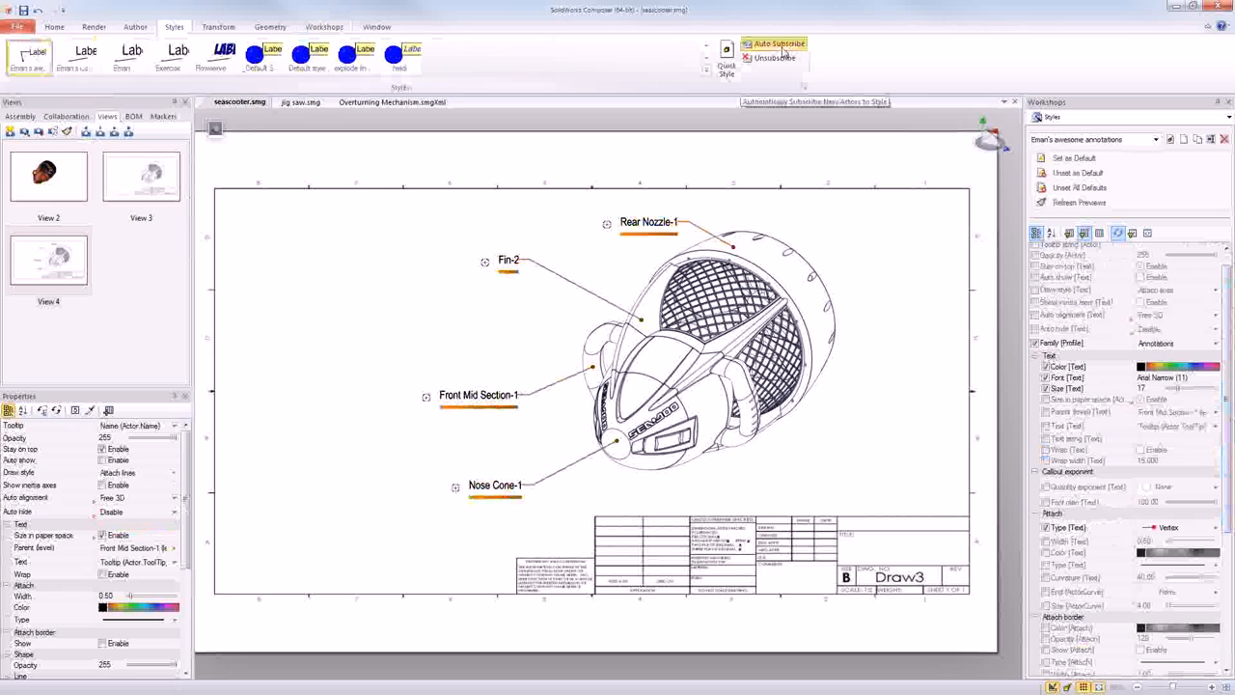
{"action": "left_click", "coordinate": [908, 234]}
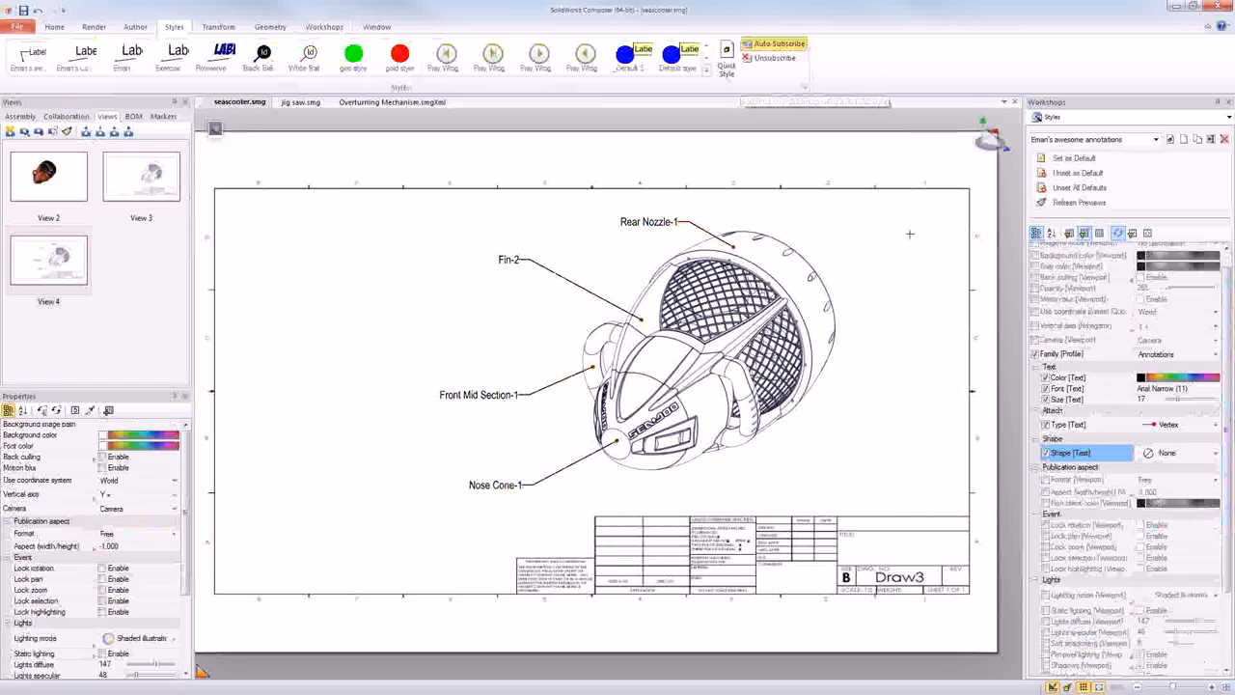
- Examine the Rear Nozzle label's properties down to the ones controlled by its subscribed style
{"action": "left_click", "coordinate": [642, 221]}
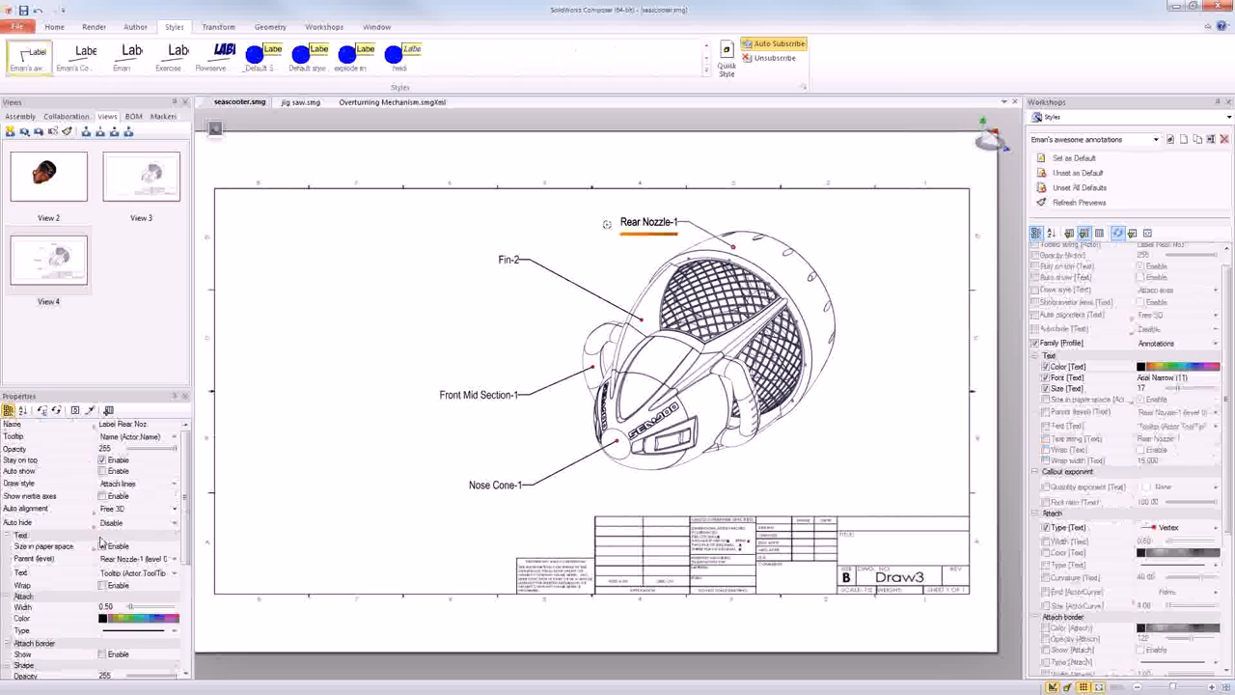
{"action": "scroll", "coordinate": [183, 539], "scroll_direction": "down", "scroll_amount": 1}
{"action": "scroll", "coordinate": [183, 538], "scroll_direction": "down", "scroll_amount": 3}
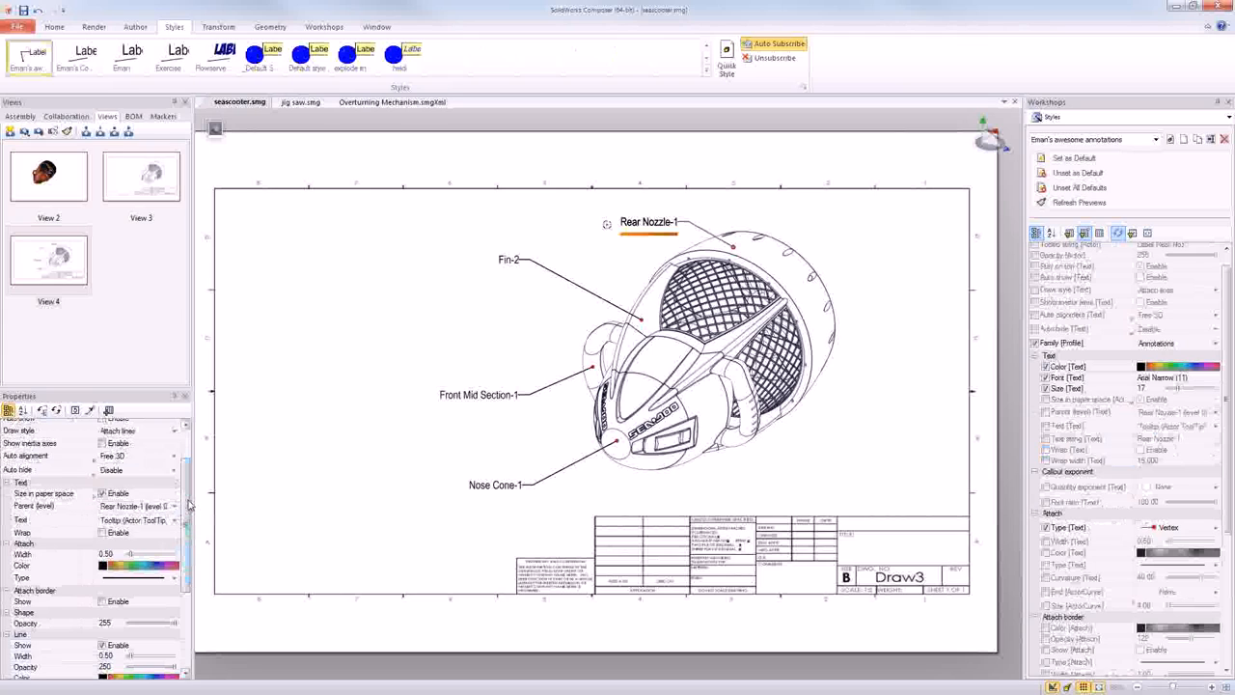
{"action": "scroll", "coordinate": [186, 550], "scroll_direction": "down", "scroll_amount": 2}
{"action": "scroll", "coordinate": [186, 550], "scroll_direction": "down", "scroll_amount": 3}
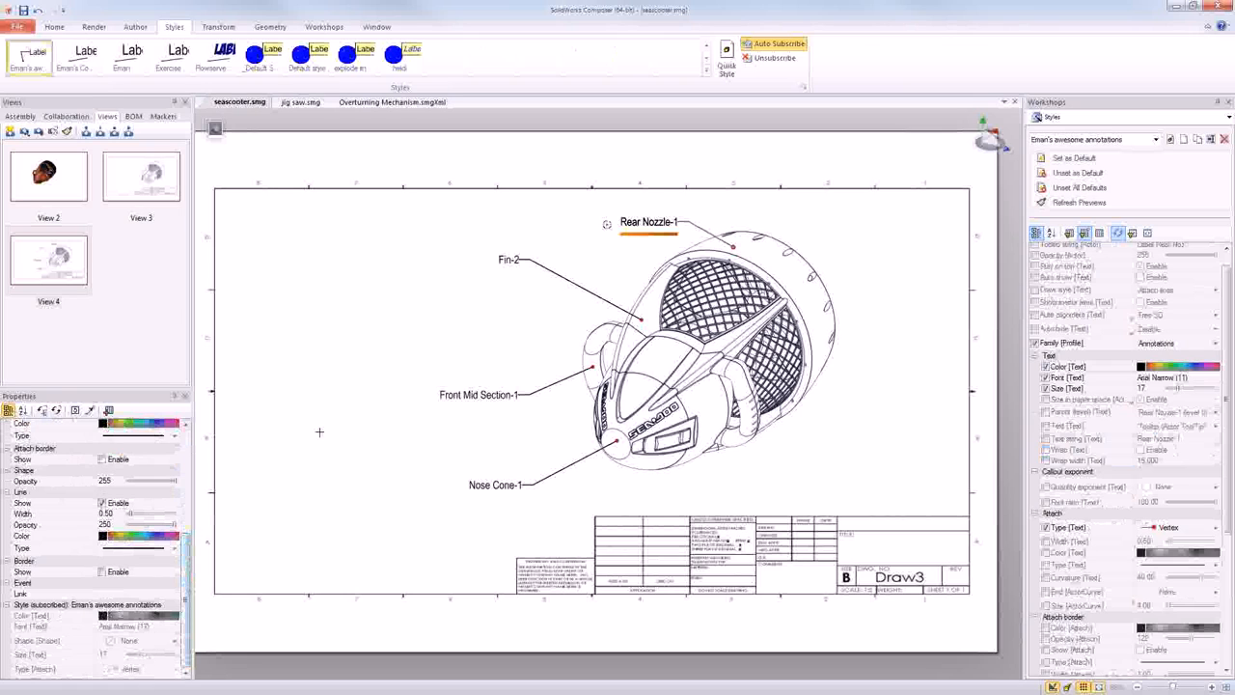
- Clear the label selection and set the text size in the custom annotation style to 22
{"action": "left_click", "coordinate": [371, 312]}
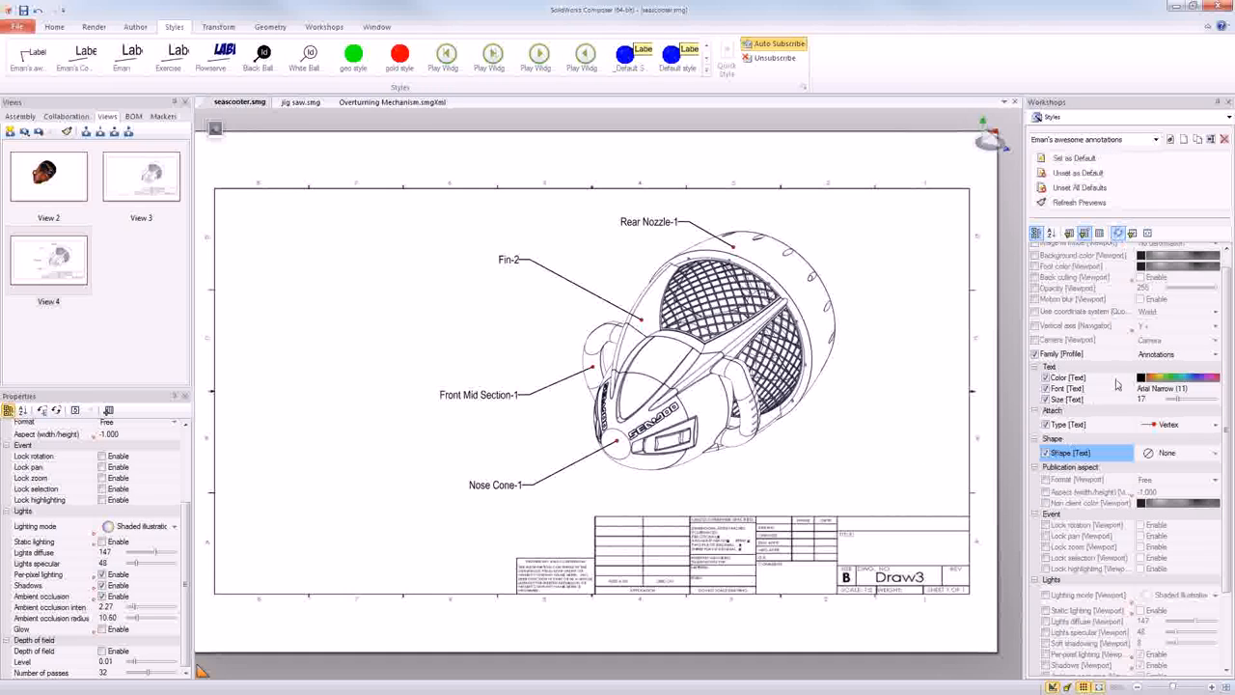
{"action": "left_click_drag", "start_coordinate": [1176, 403], "coordinate": [1184, 404]}
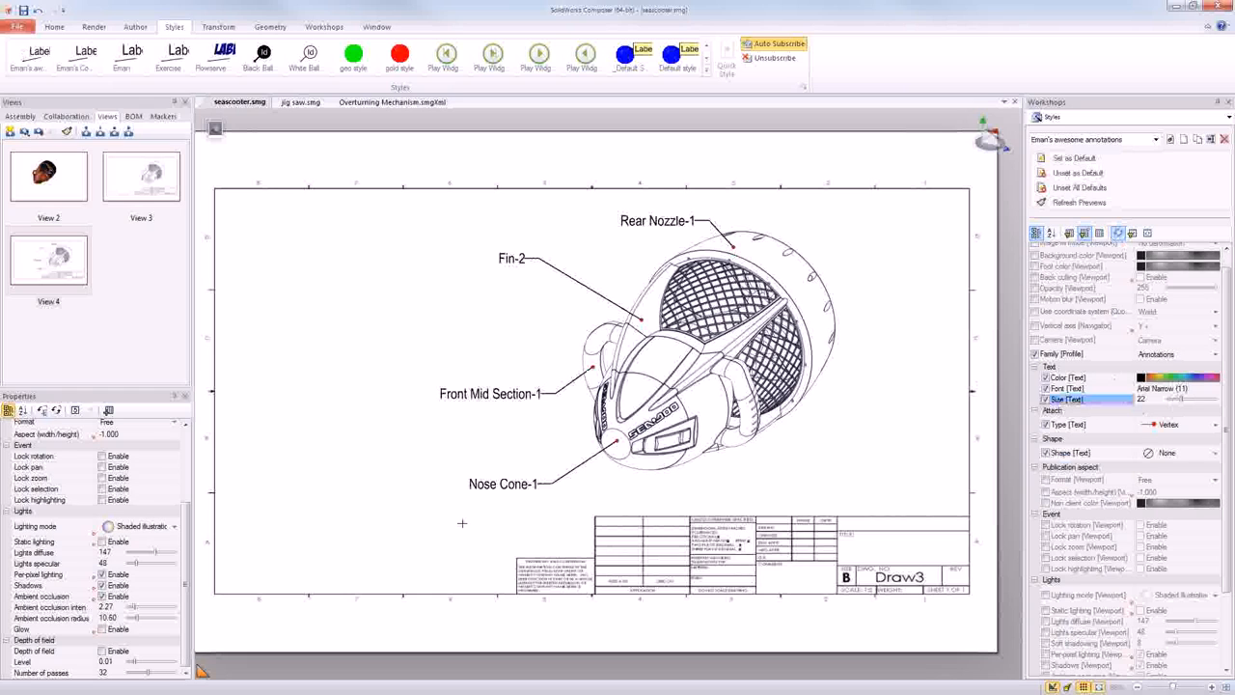
- Restore View 2 with the shaded seascooter and open the High Resolution Image workshop
{"action": "left_click", "coordinate": [77, 192]}
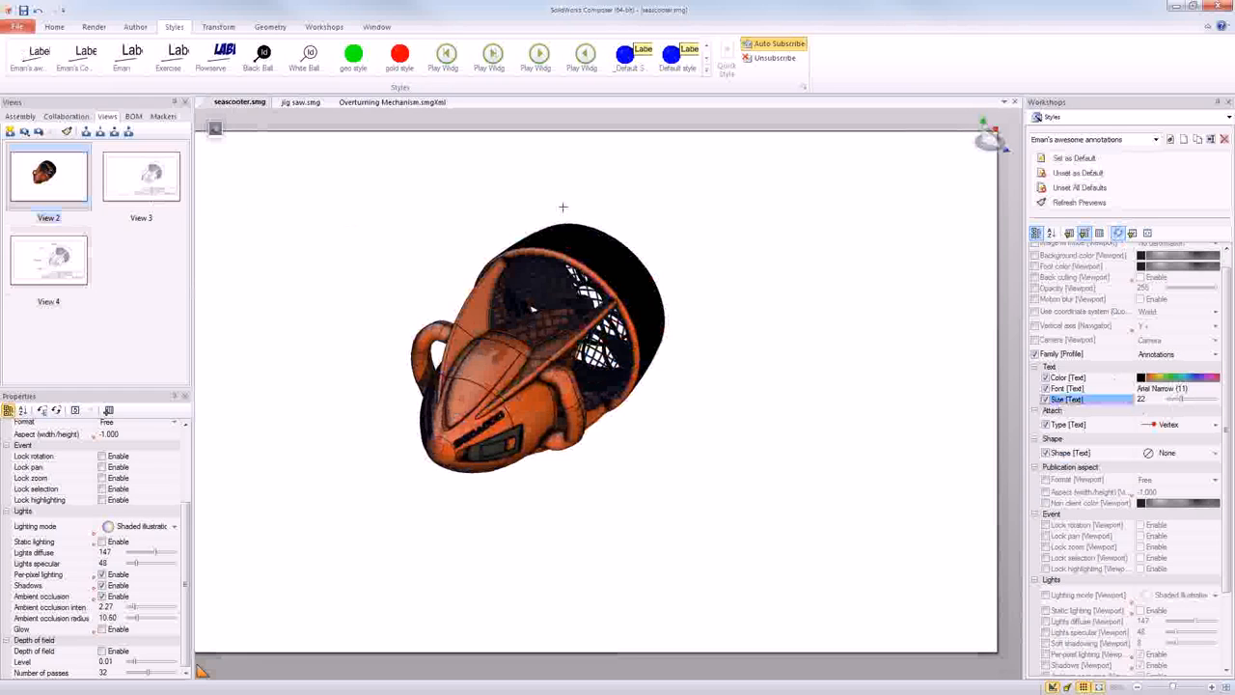
{"action": "left_click", "coordinate": [1114, 121]}
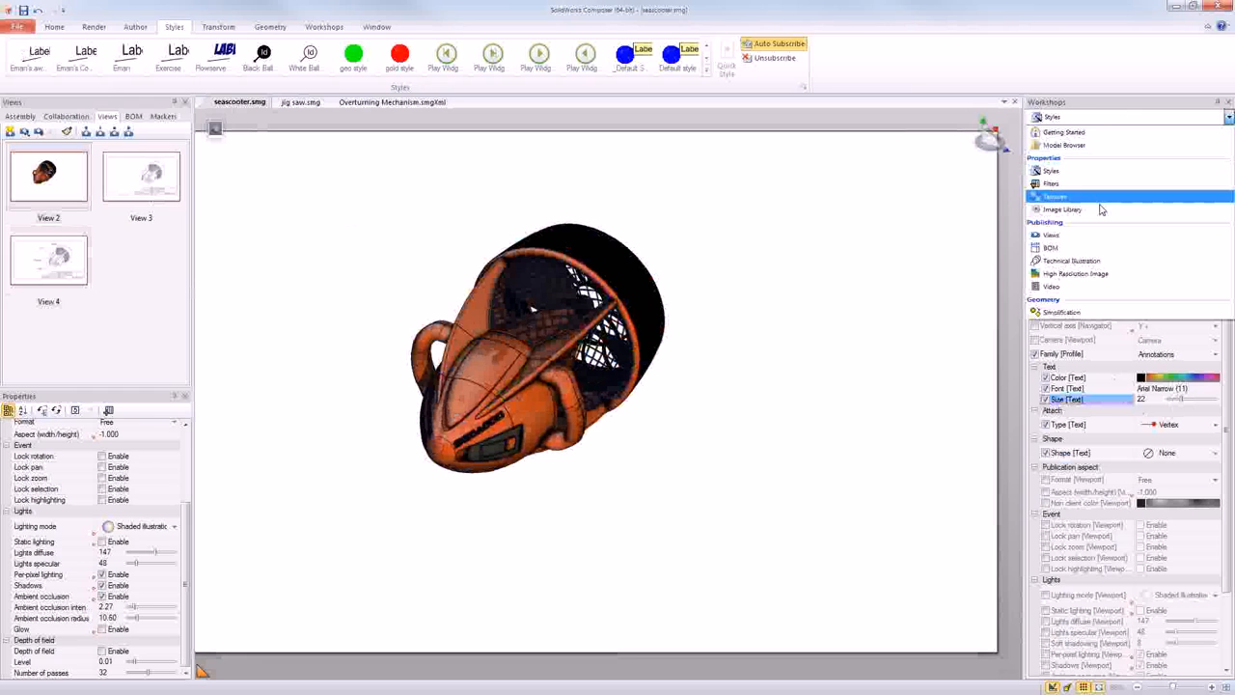
{"action": "left_click", "coordinate": [1096, 273]}
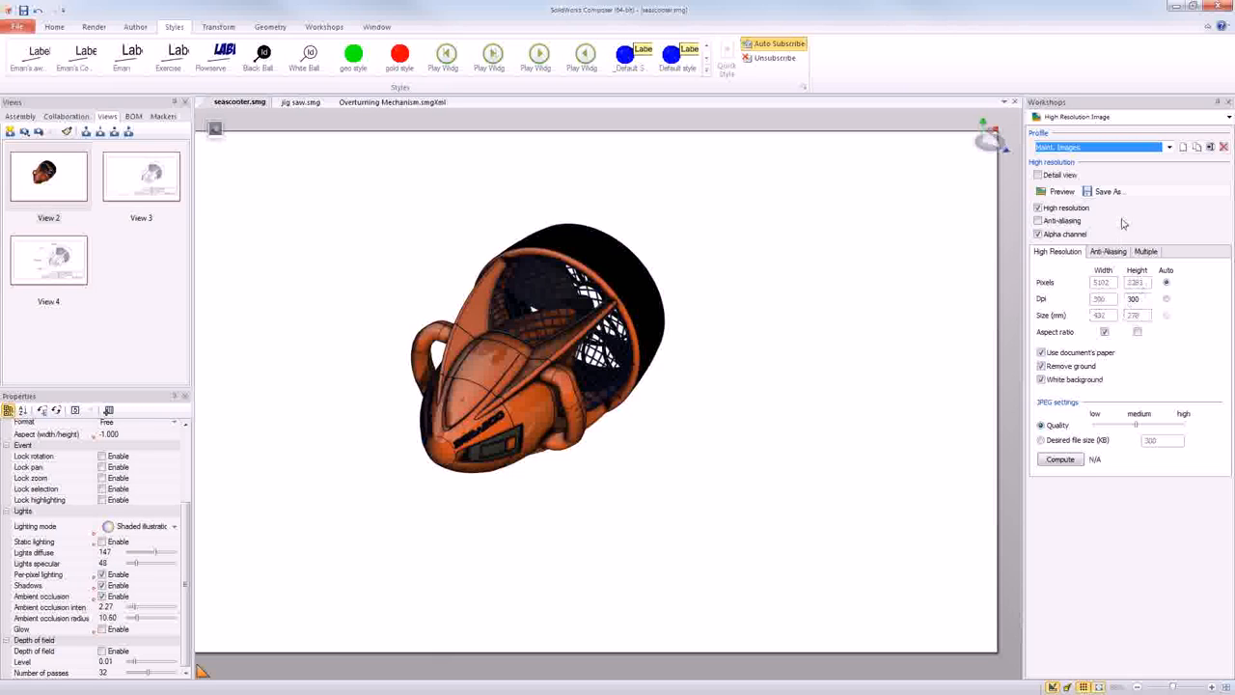
- Start saving the high-resolution image with Png as the file type, and cancel the save
{"action": "left_click", "coordinate": [1108, 191]}
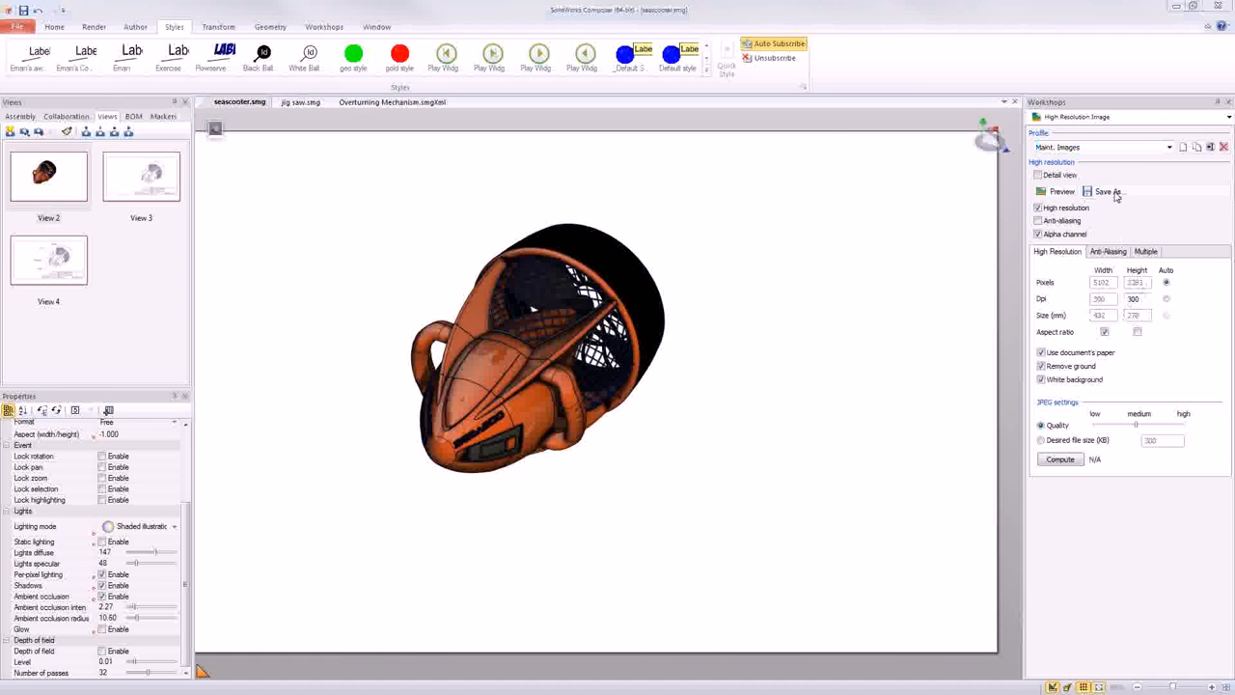
{"action": "left_click_drag", "start_coordinate": [799, 135], "coordinate": [1114, 75]}
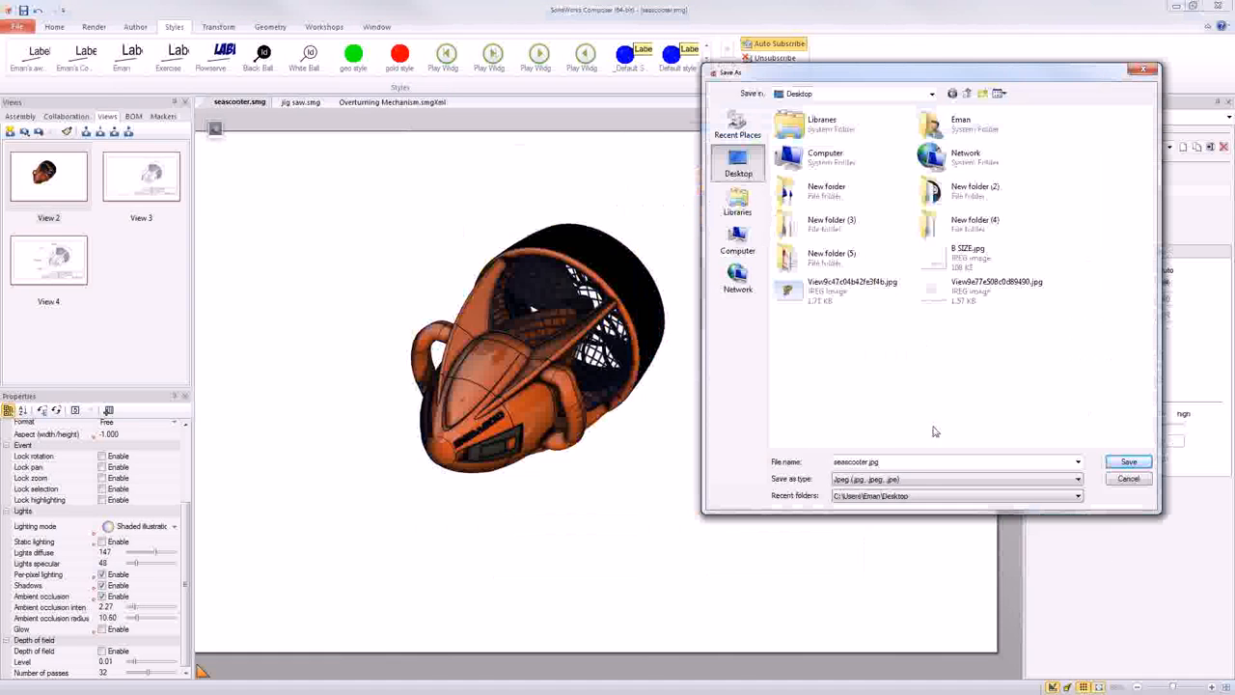
{"action": "left_click", "coordinate": [911, 481]}
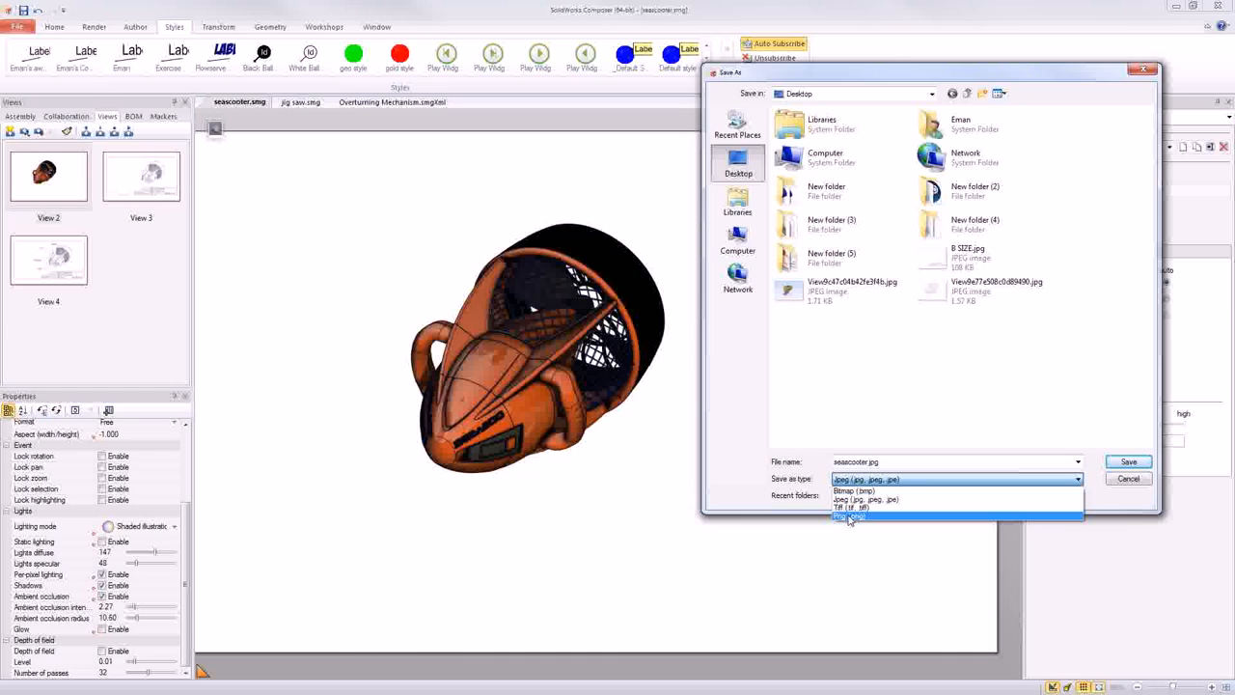
{"action": "left_click", "coordinate": [849, 518]}
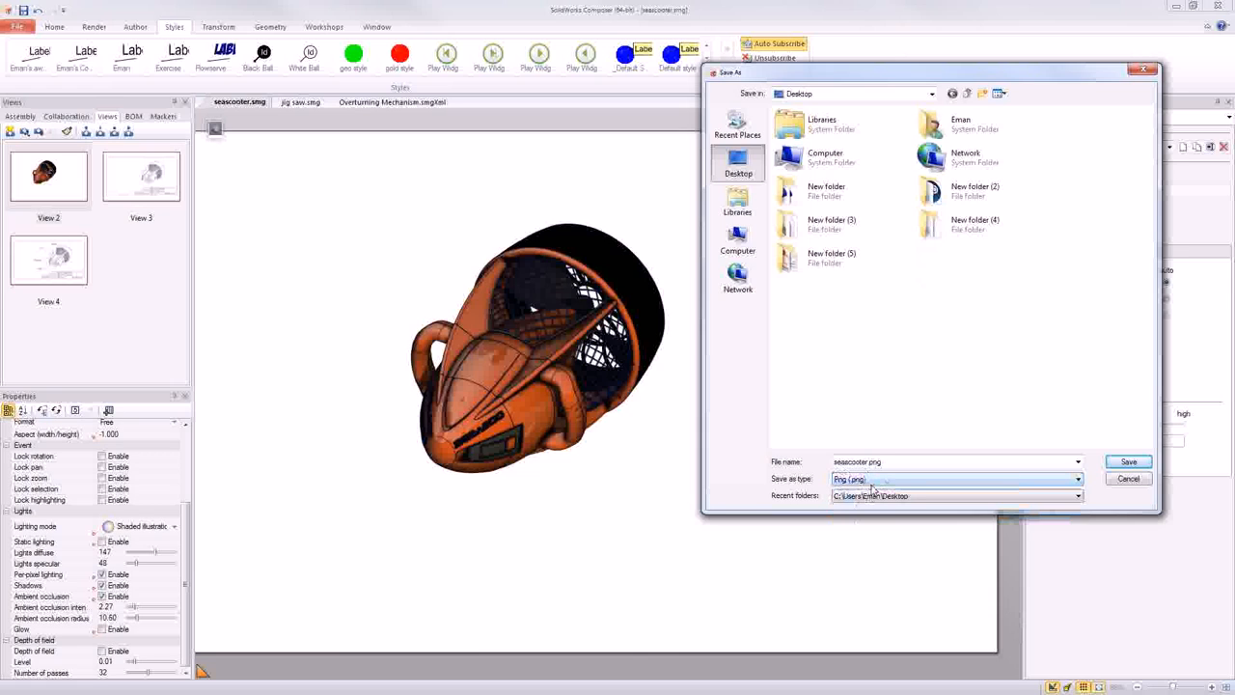
{"action": "left_click", "coordinate": [1127, 479]}
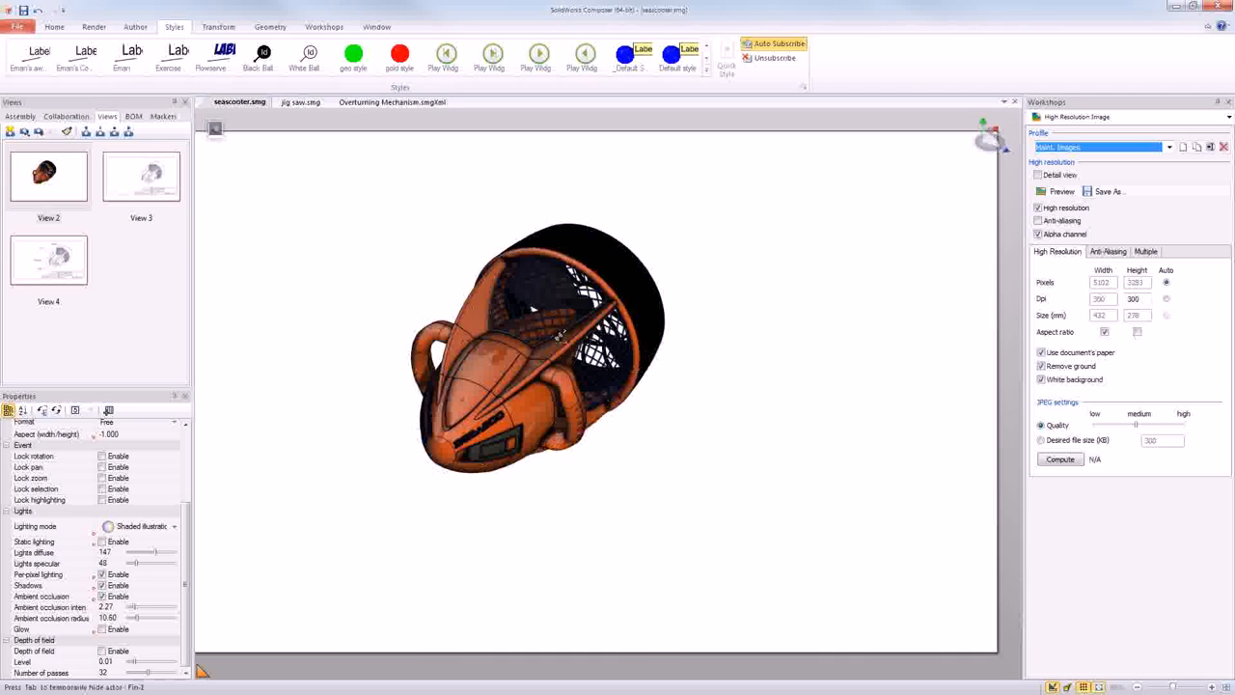
{"action": "left_click_drag", "start_coordinate": [557, 338], "coordinate": [693, 336]}
{"action": "scroll", "coordinate": [541, 338], "scroll_direction": "up", "scroll_amount": 3}
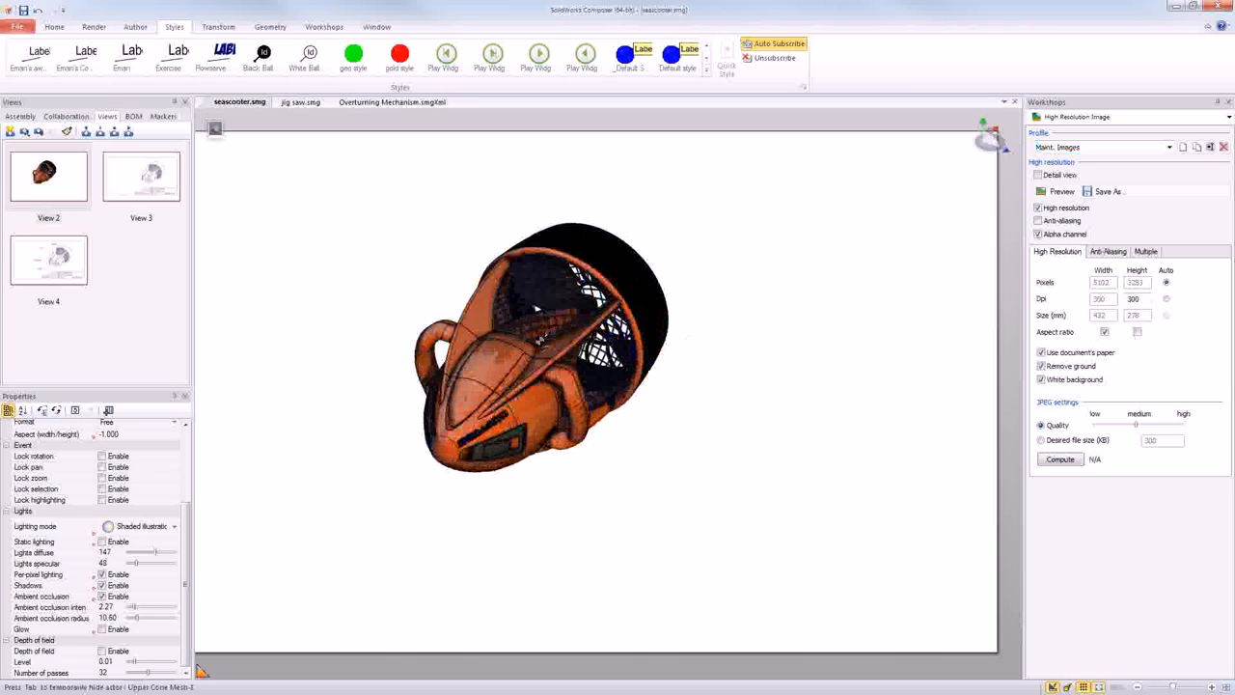
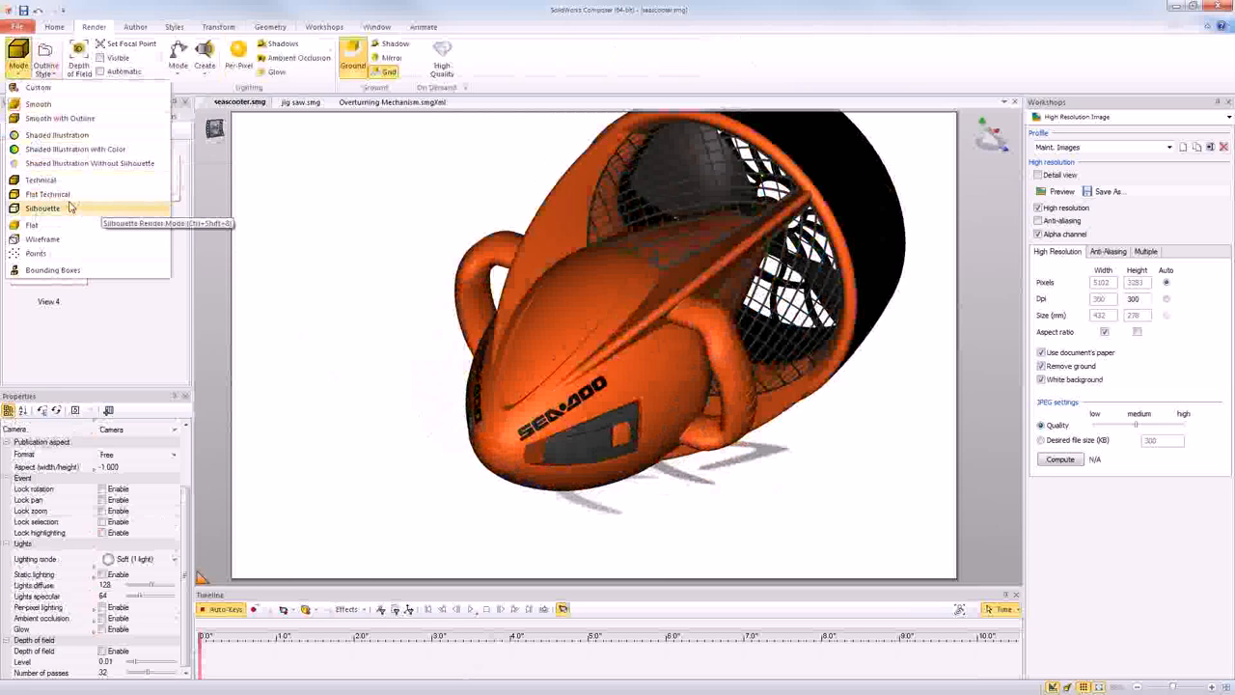
- Try the Smooth with Outline, Flat Technical and Technical rendering modes on the seascooter
{"action": "left_click", "coordinate": [33, 120]}
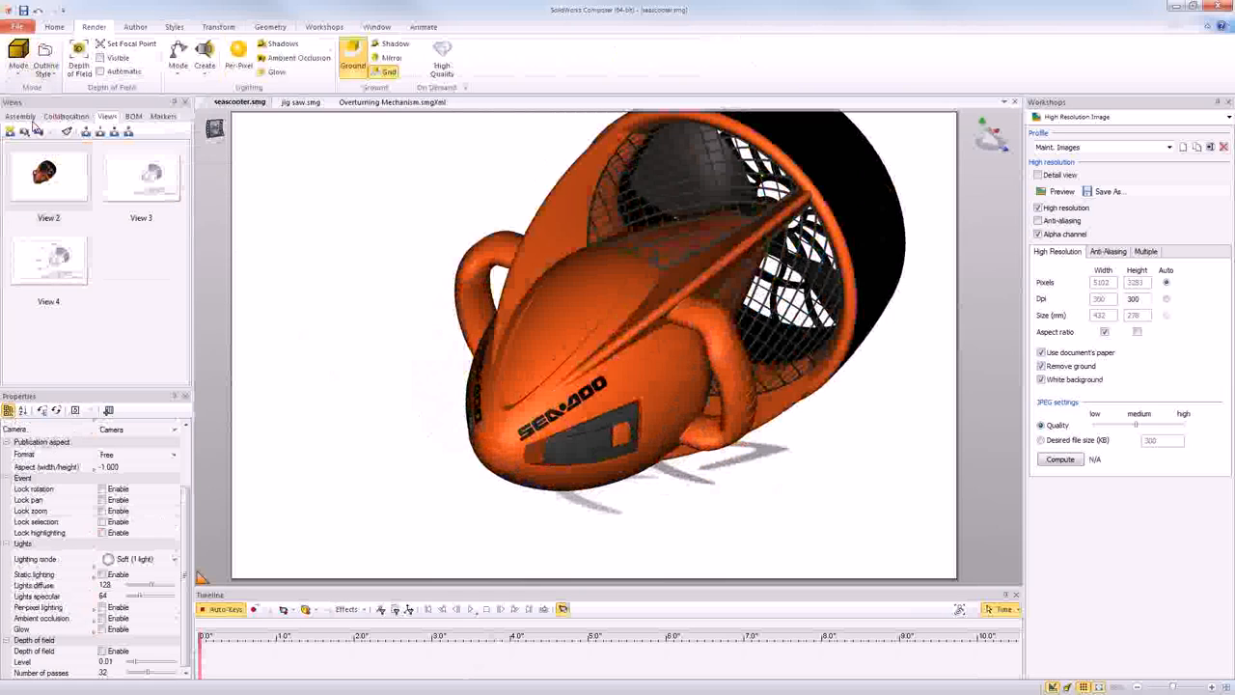
{"action": "left_click", "coordinate": [17, 58]}
{"action": "left_click", "coordinate": [33, 196]}
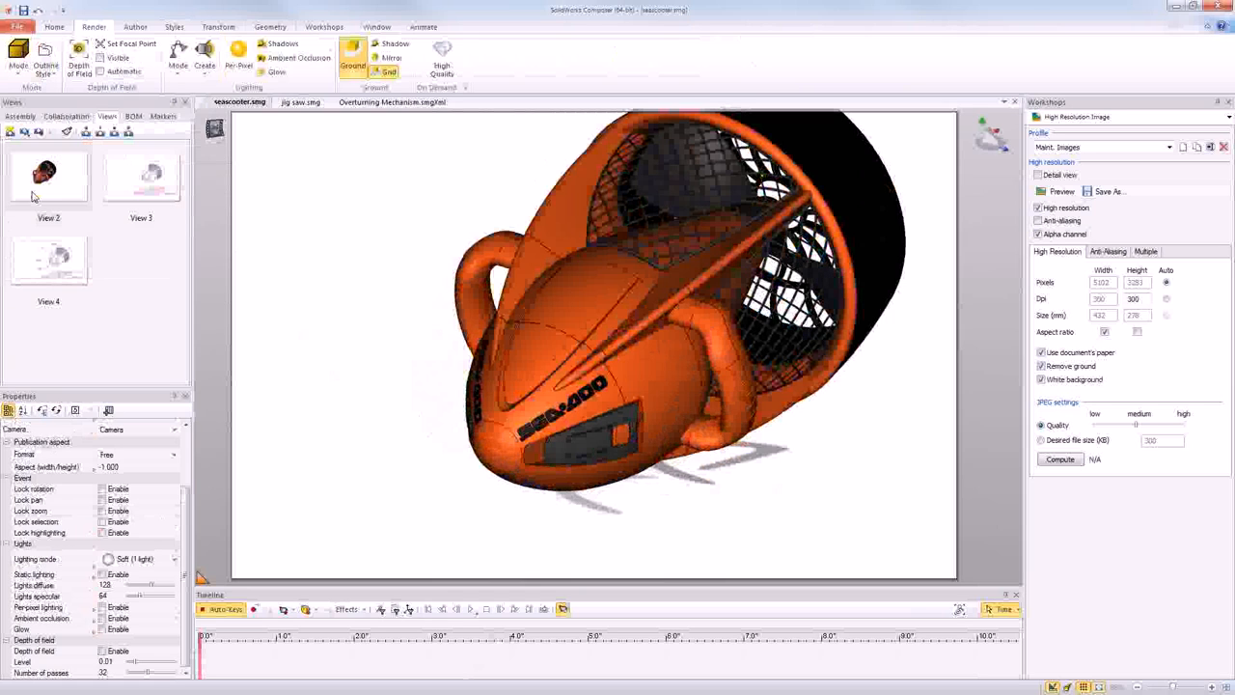
{"action": "left_click", "coordinate": [18, 58]}
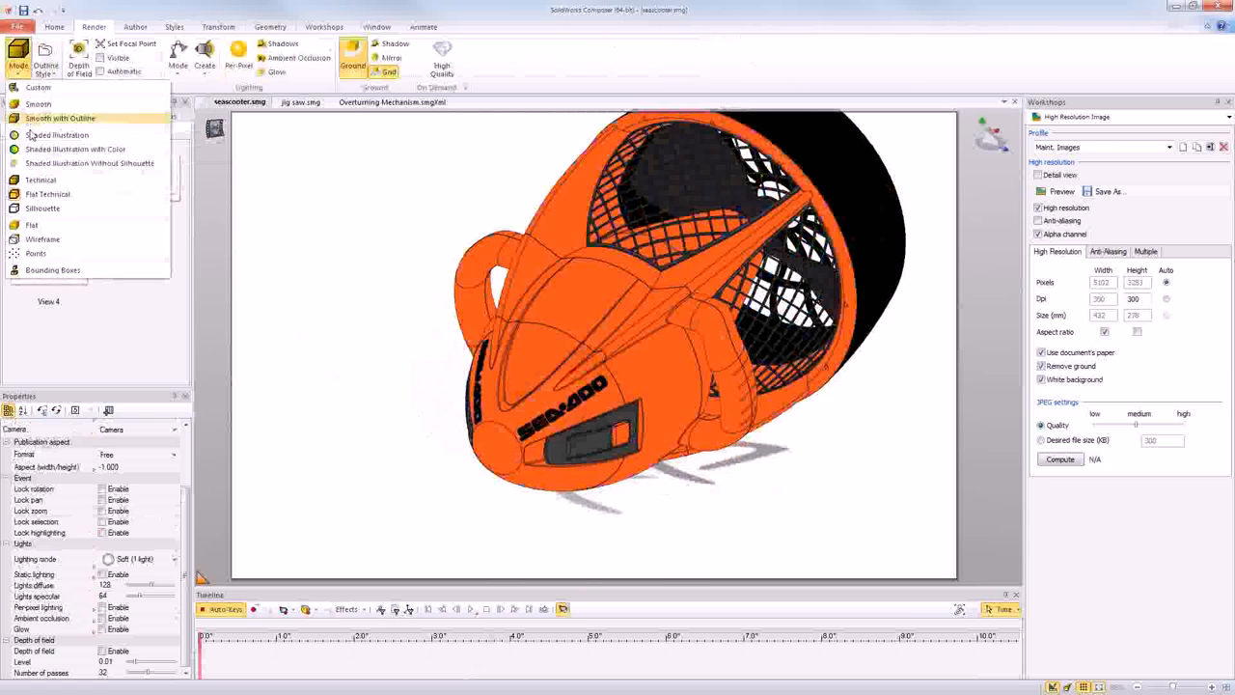
{"action": "left_click", "coordinate": [30, 188]}
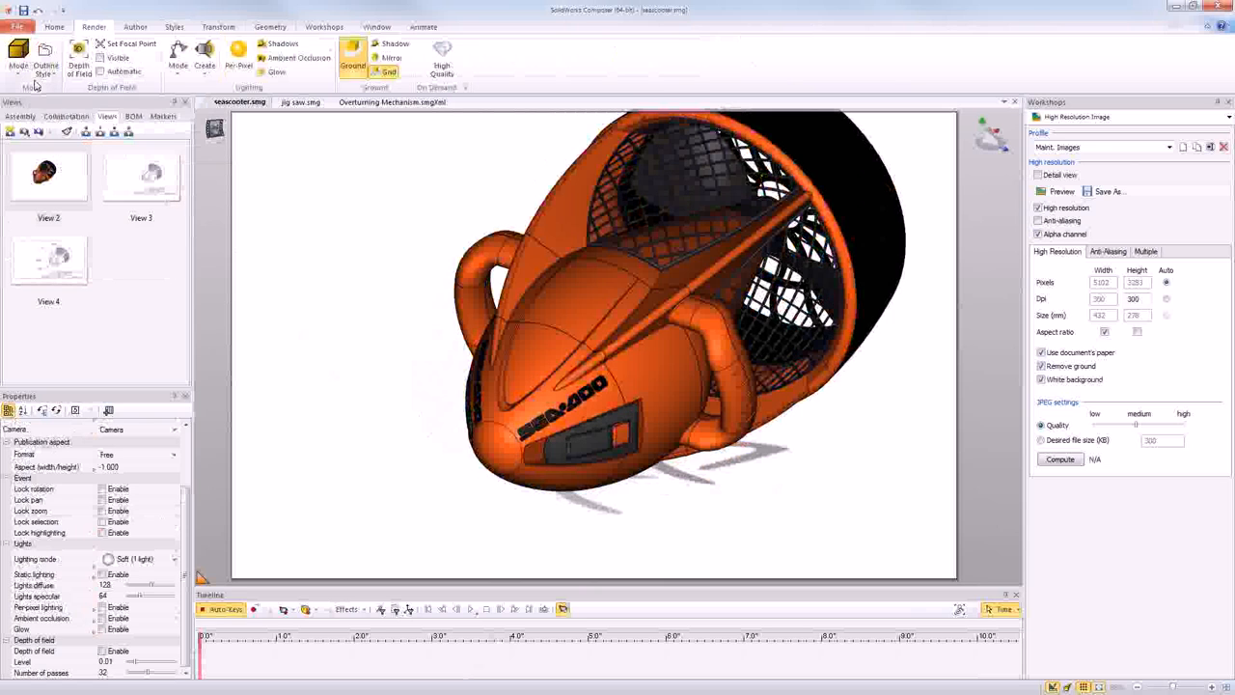
- Alternate the seascooter between the Smooth with Outline and Technical rendering modes, ending on Smooth with Outline
{"action": "left_click", "coordinate": [17, 57]}
{"action": "left_click", "coordinate": [29, 118]}
{"action": "left_click", "coordinate": [17, 58]}
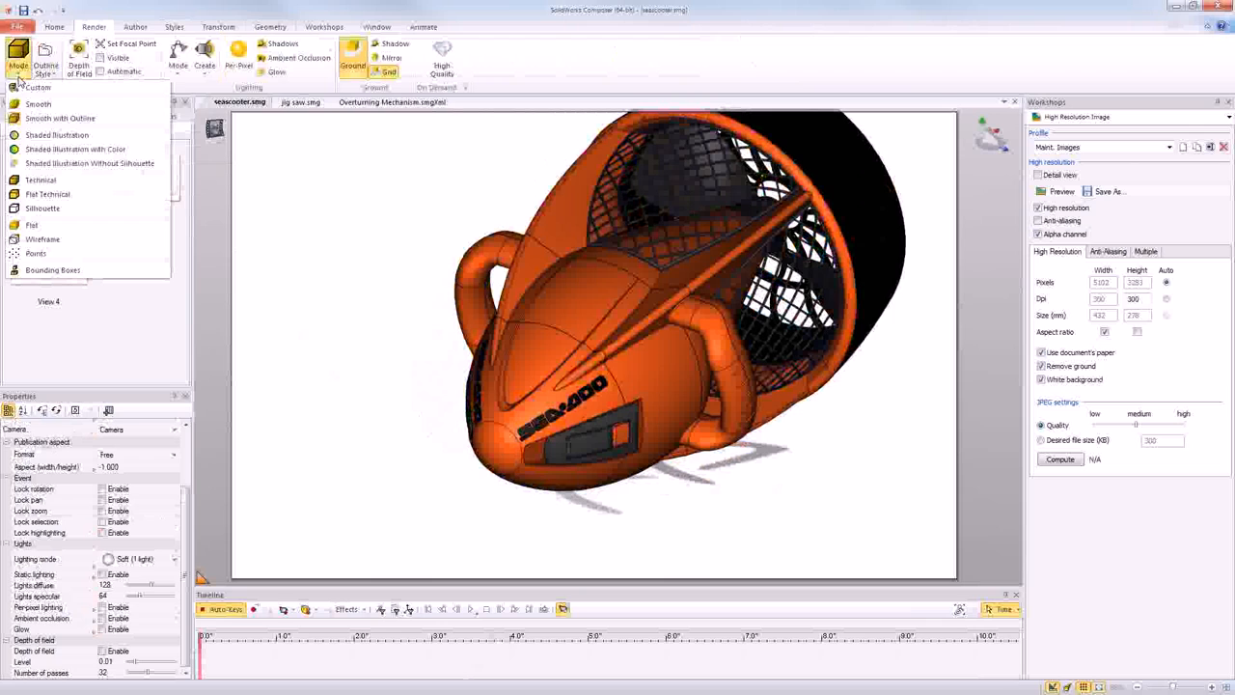
{"action": "left_click", "coordinate": [36, 181]}
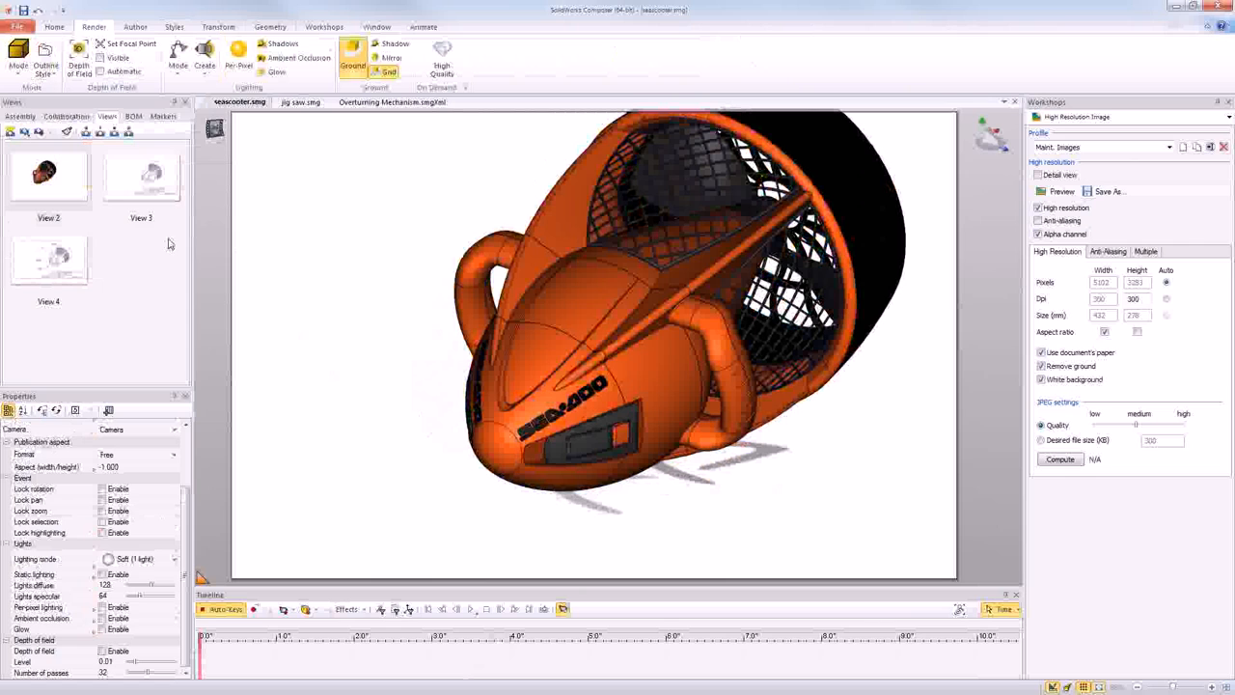
{"action": "left_click", "coordinate": [17, 60]}
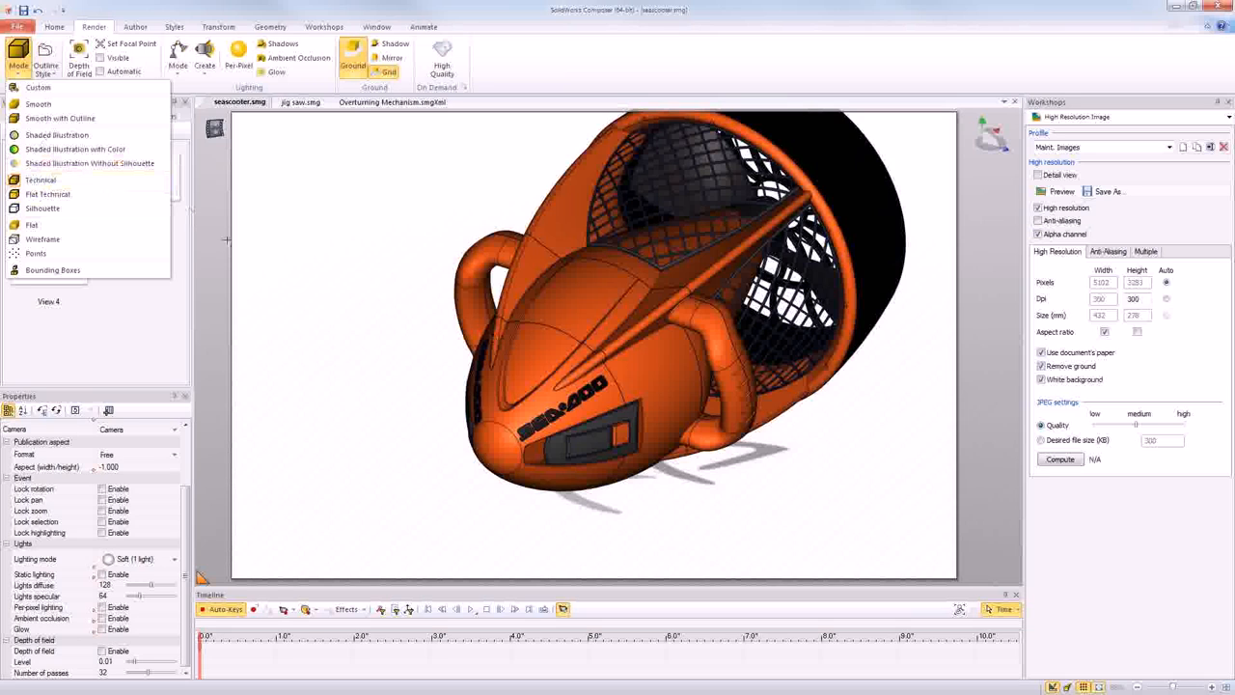
{"action": "left_click", "coordinate": [84, 119]}
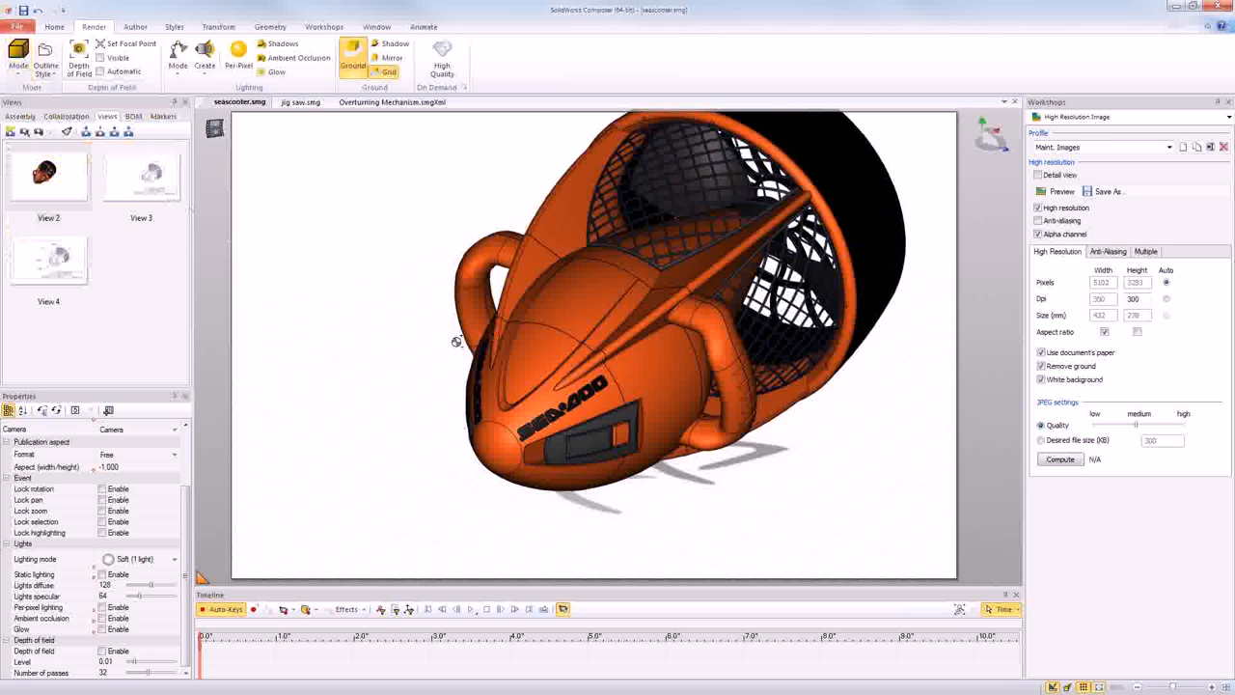
- Select the whole seascooter, change its color to white, set its emission to 1.00 and clear the selection
{"action": "scroll", "coordinate": [457, 342], "scroll_direction": "down", "scroll_amount": 3}
{"action": "left_click_drag", "start_coordinate": [416, 151], "coordinate": [785, 458]}
{"action": "scroll", "coordinate": [86, 474], "scroll_direction": "up", "scroll_amount": 2}
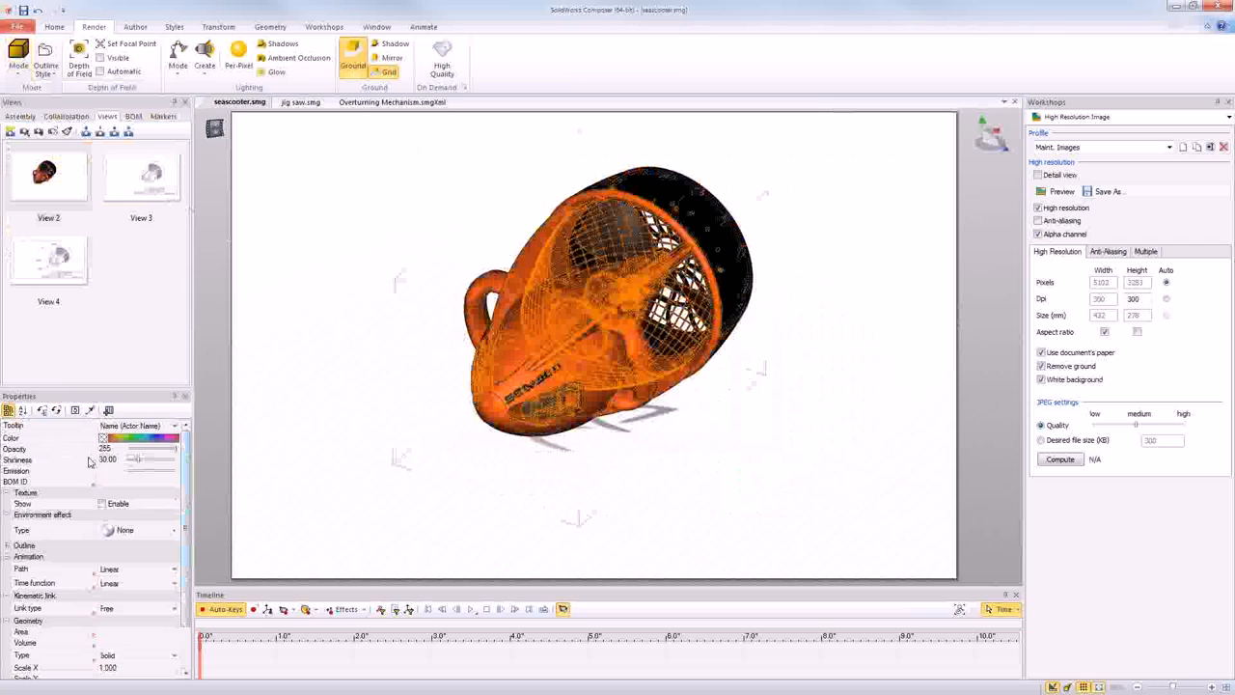
{"action": "left_click", "coordinate": [104, 439]}
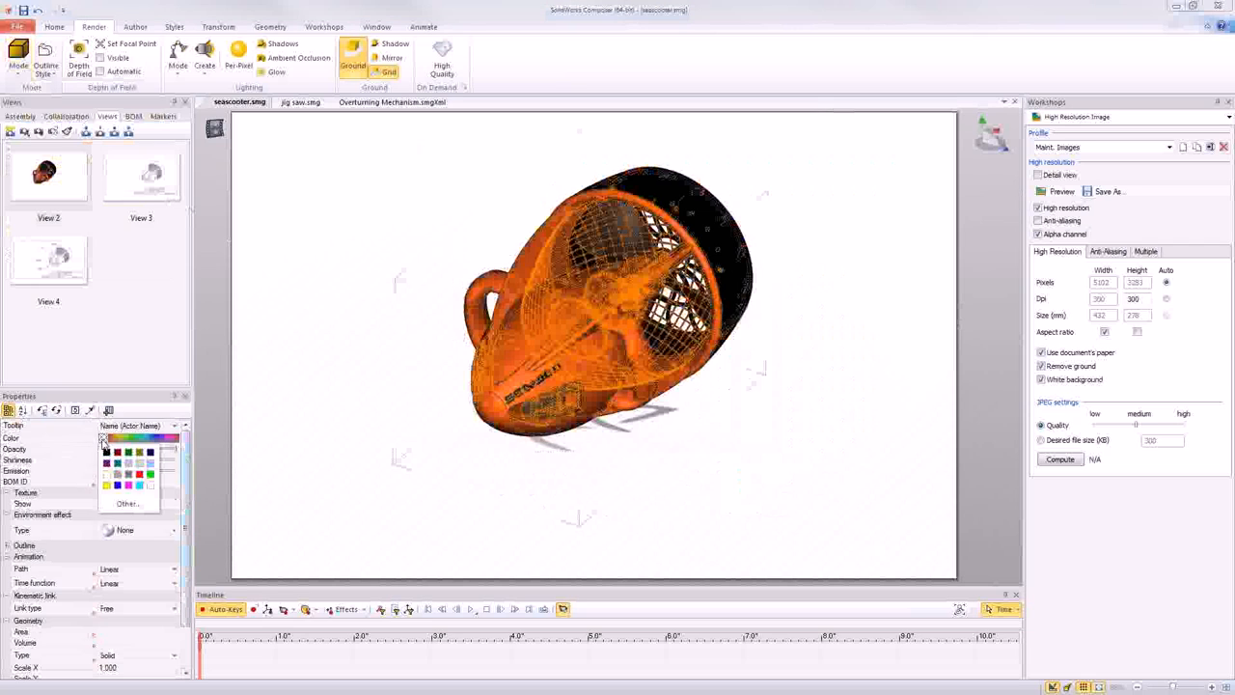
{"action": "left_click", "coordinate": [150, 489]}
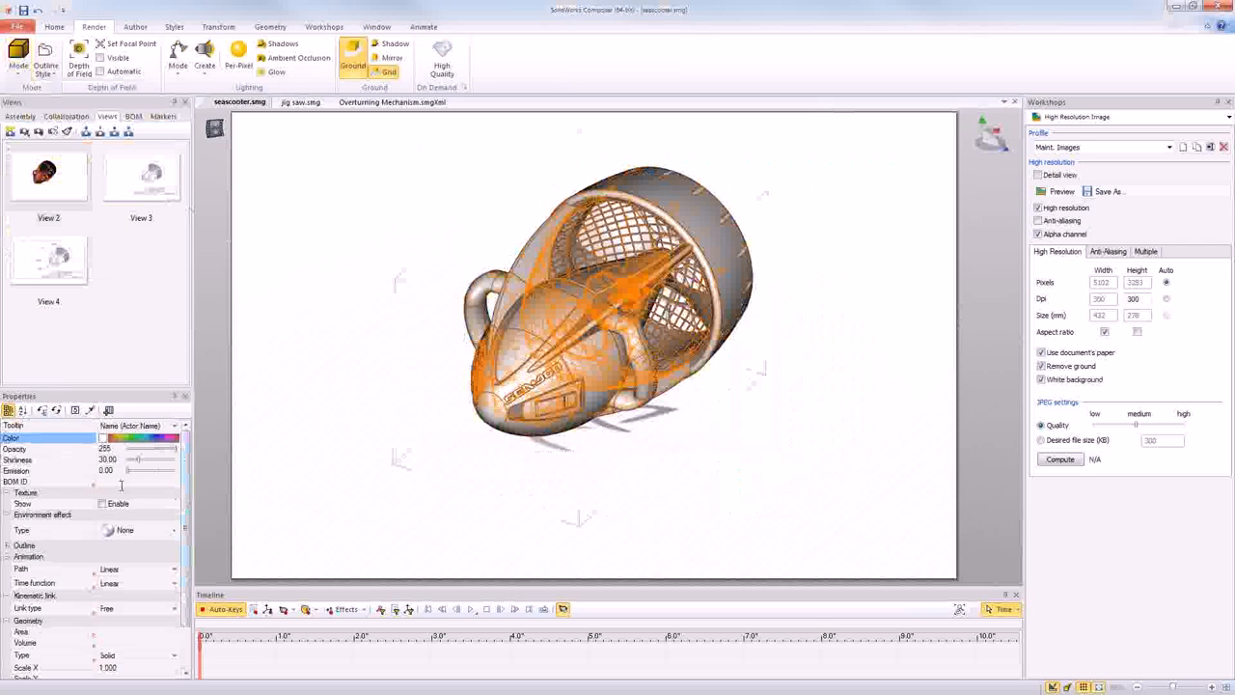
{"action": "left_click", "coordinate": [130, 473]}
{"action": "left_click_drag", "start_coordinate": [131, 476], "coordinate": [183, 482]}
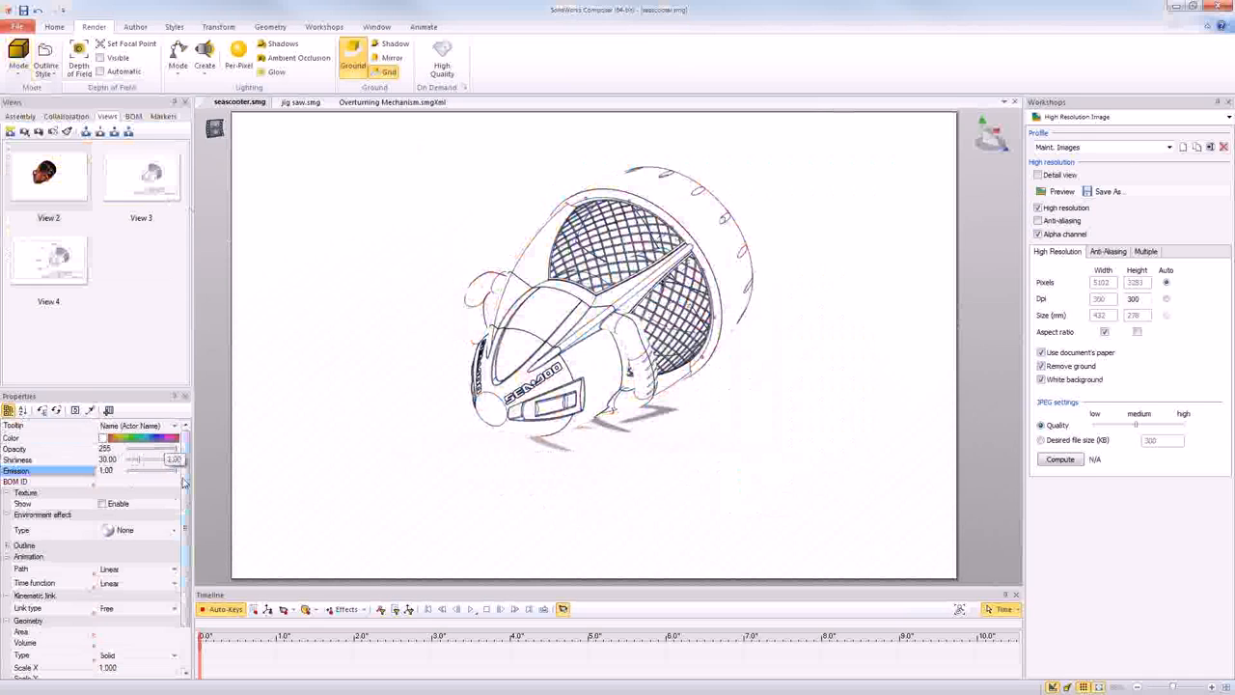
{"action": "left_click", "coordinate": [512, 431]}
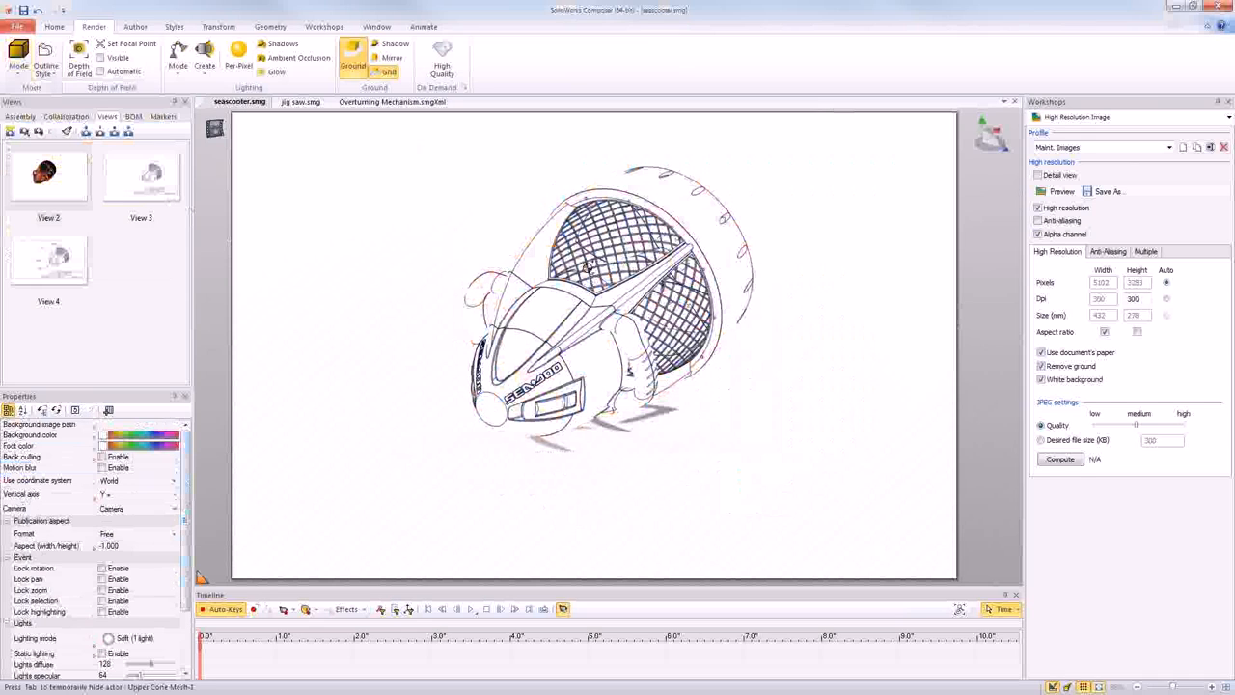
- Apply the Technical rendering mode to the white line-art seascooter
{"action": "scroll", "coordinate": [587, 266], "scroll_direction": "down", "scroll_amount": 2}
{"action": "scroll", "coordinate": [587, 266], "scroll_direction": "up", "scroll_amount": 1}
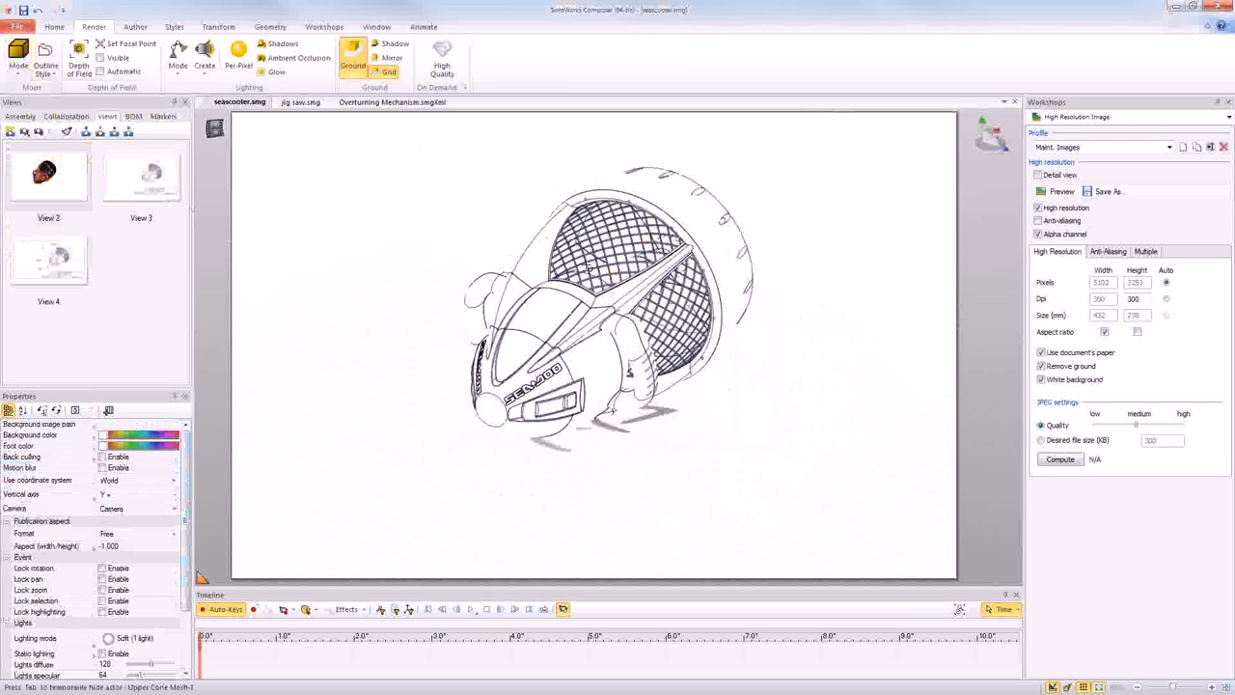
{"action": "scroll", "coordinate": [587, 266], "scroll_direction": "up", "scroll_amount": 1}
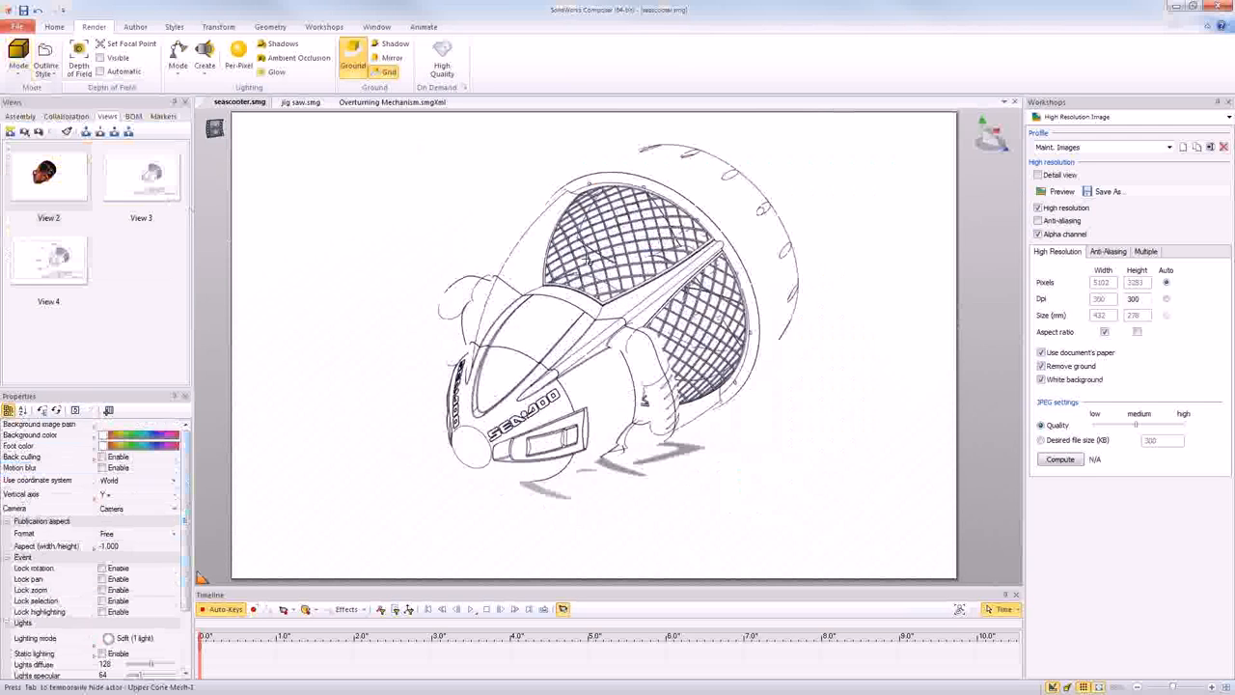
{"action": "scroll", "coordinate": [586, 259], "scroll_direction": "up", "scroll_amount": 1}
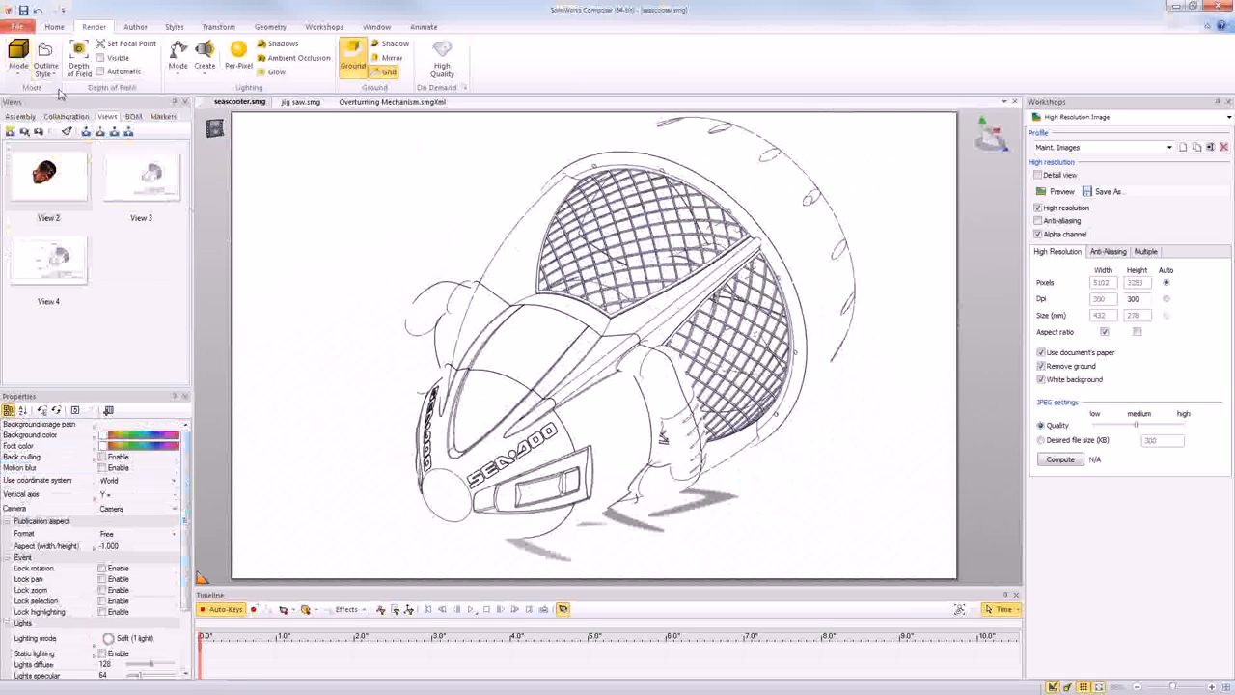
{"action": "left_click", "coordinate": [17, 76]}
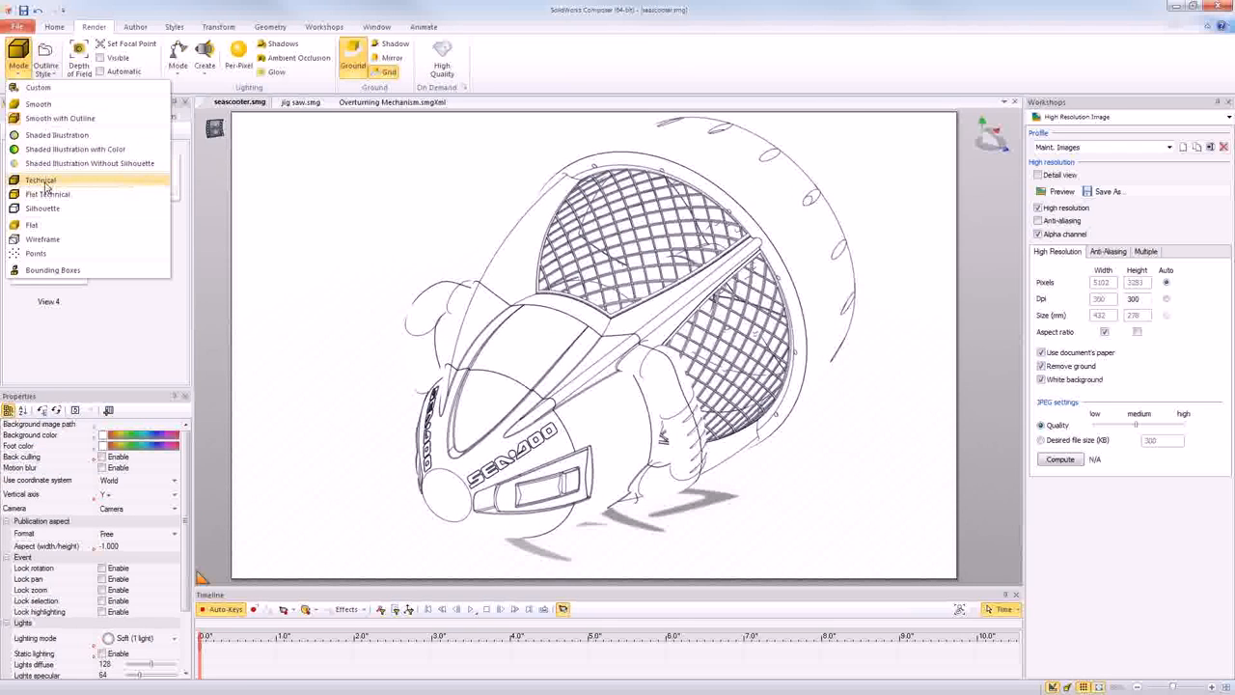
{"action": "left_click", "coordinate": [46, 183]}
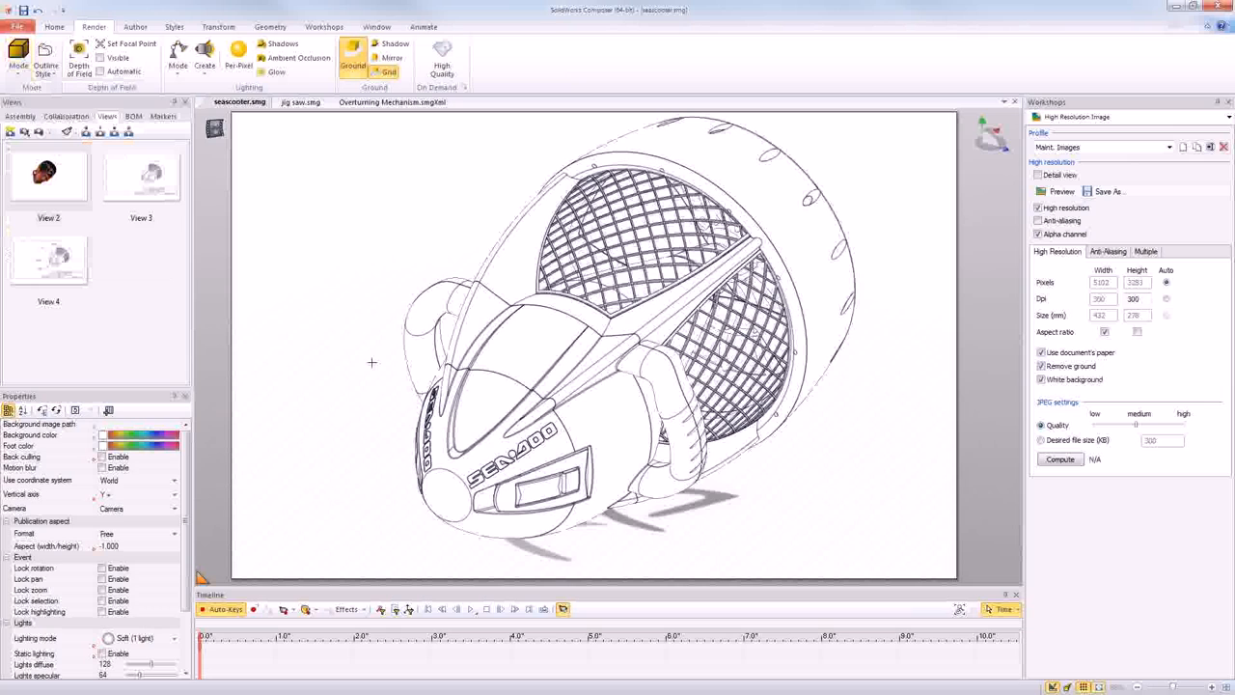
{"action": "left_click", "coordinate": [18, 63]}
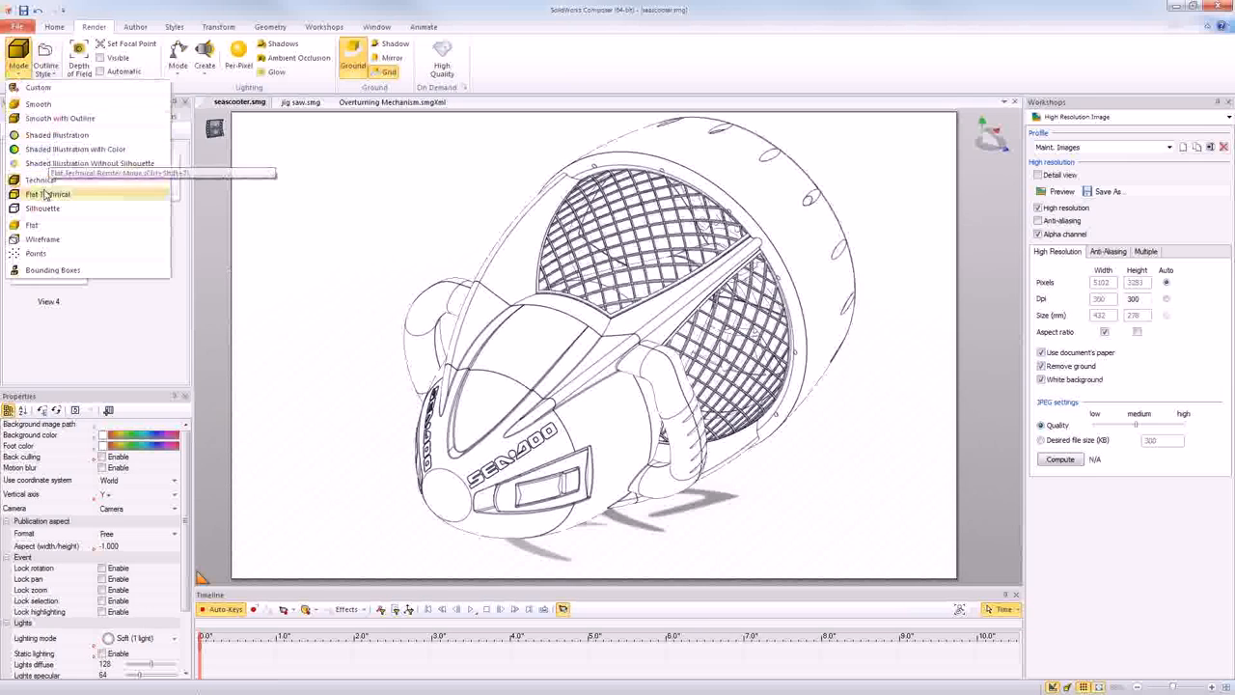
{"action": "left_click", "coordinate": [276, 538]}
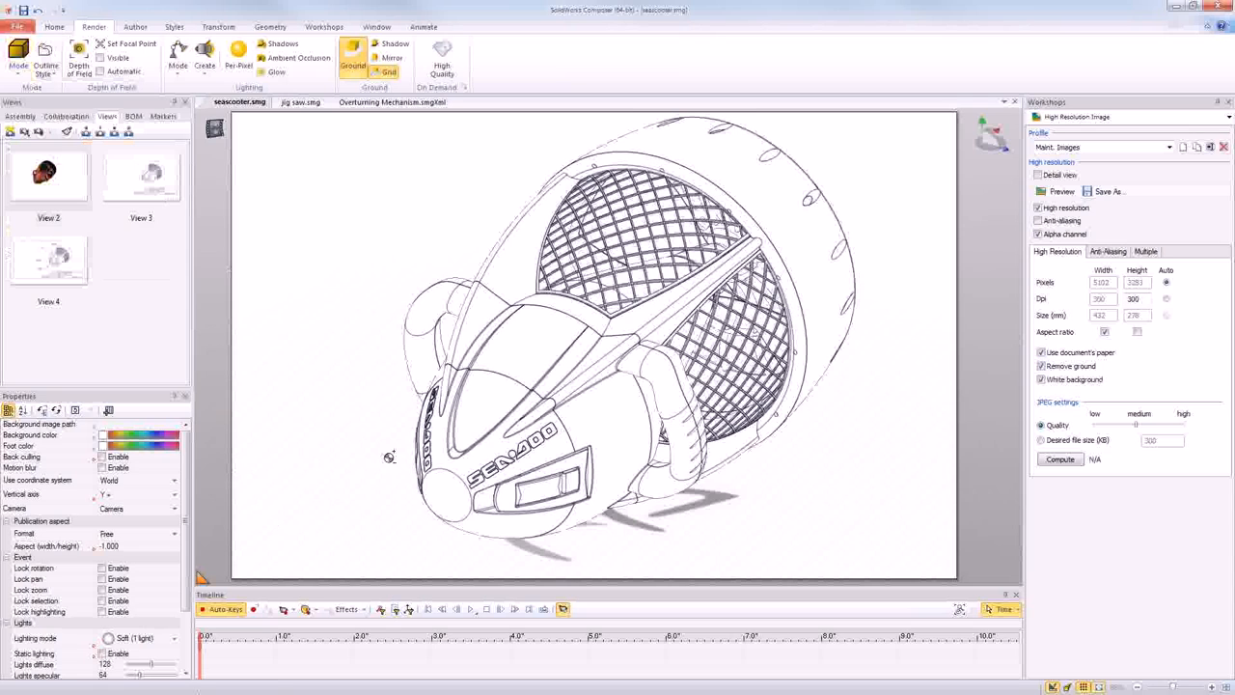
{"action": "scroll", "coordinate": [389, 456], "scroll_direction": "up", "scroll_amount": 5}
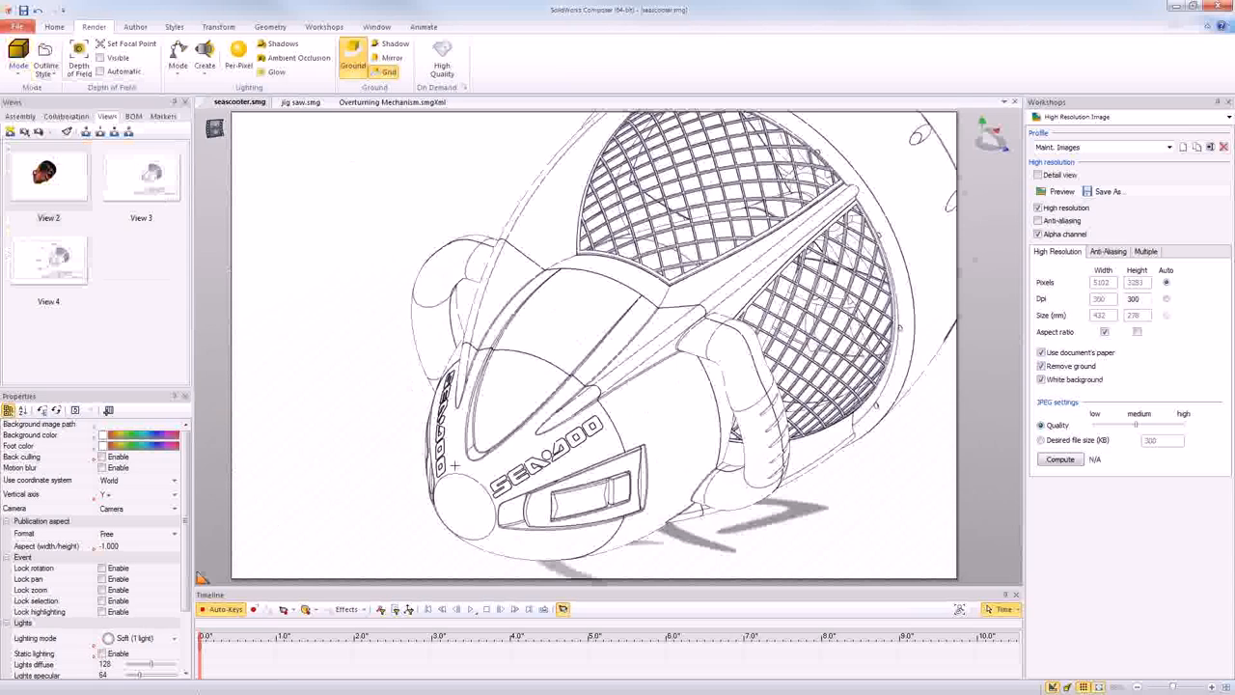
{"action": "scroll", "coordinate": [453, 465], "scroll_direction": "down", "scroll_amount": 3}
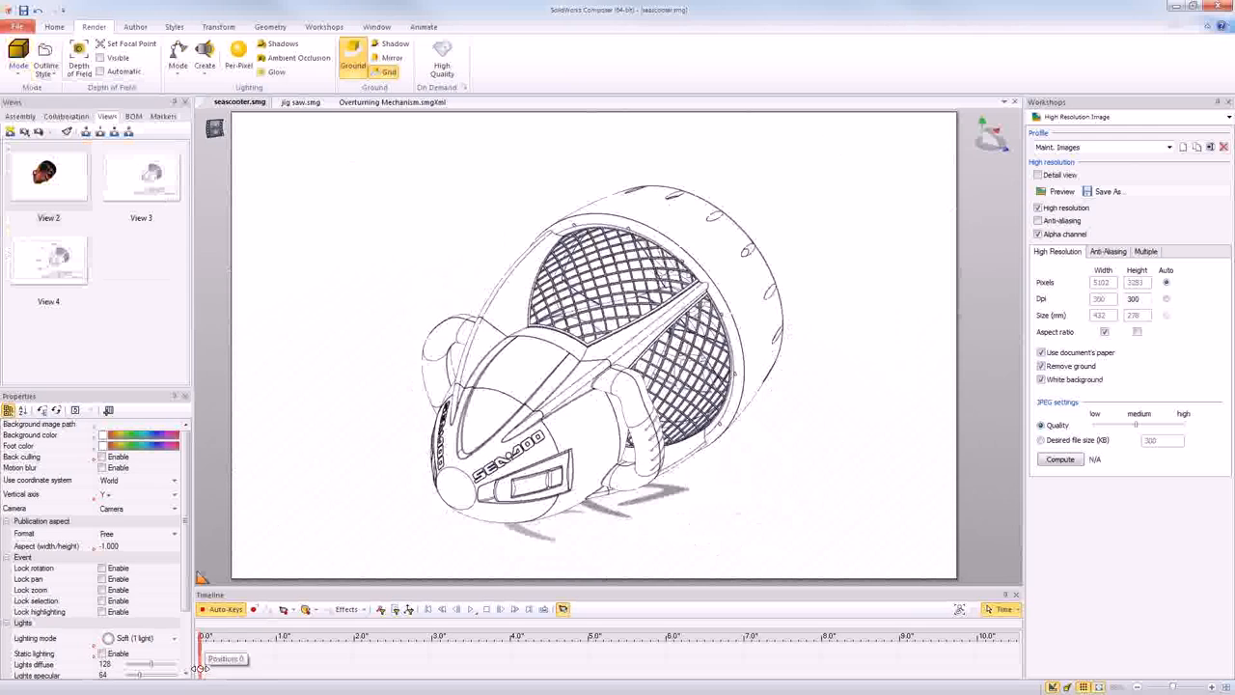
- At 2 seconds on the timeline, restore the neutral properties of all the seascooter's parts
{"action": "left_click_drag", "start_coordinate": [250, 673], "coordinate": [355, 663]}
{"action": "left_click_drag", "start_coordinate": [357, 152], "coordinate": [476, 302]}
{"action": "left_click_drag", "start_coordinate": [586, 384], "coordinate": [820, 539]}
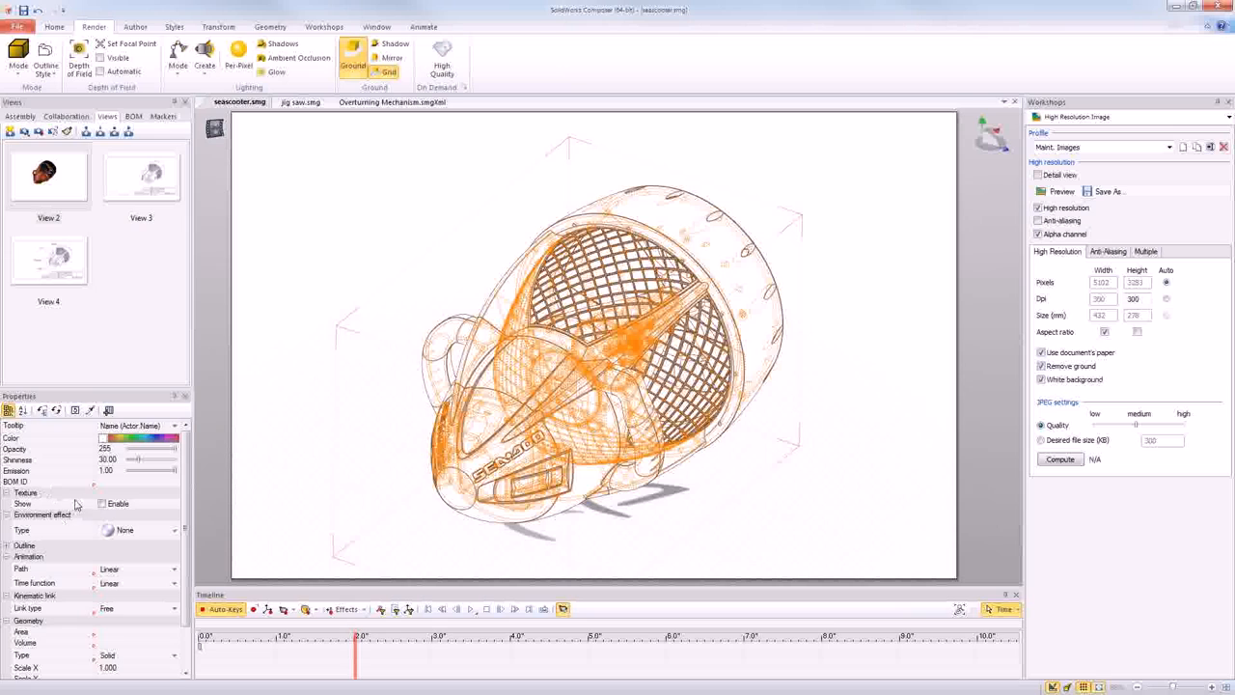
{"action": "left_click", "coordinate": [55, 412]}
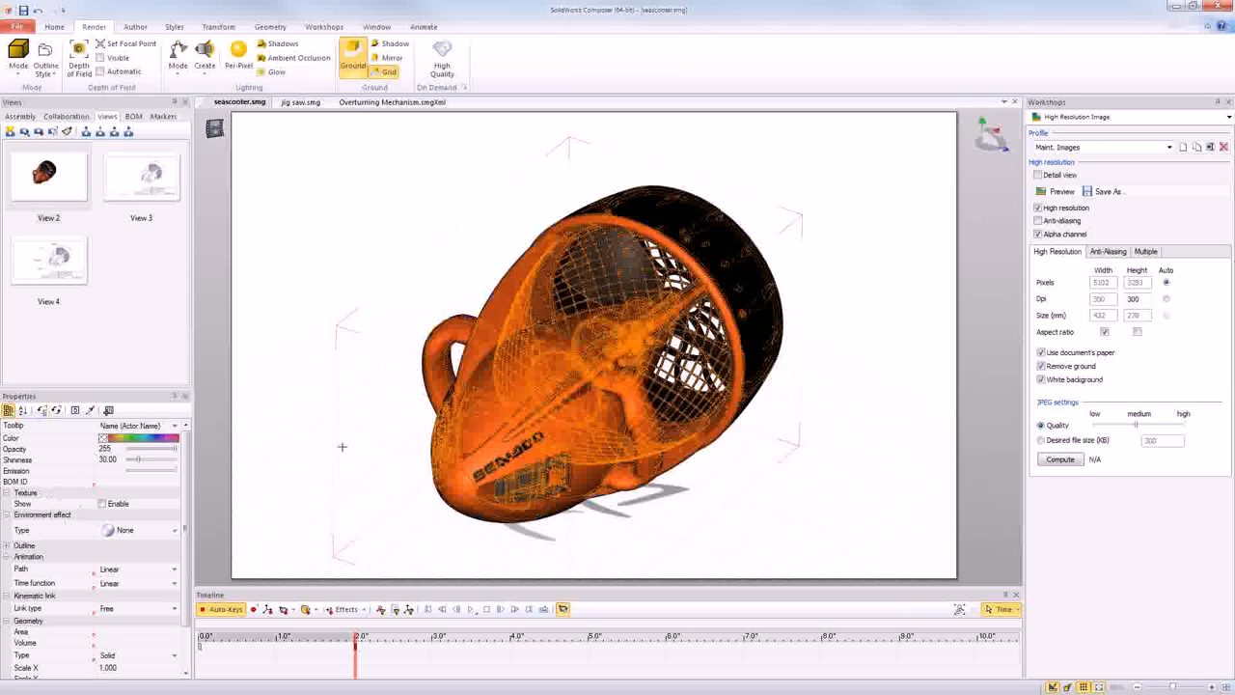
- Return the timeline to 0 seconds, clear the selection and play the line-art-to-color animation
{"action": "left_click", "coordinate": [203, 675]}
{"action": "left_click", "coordinate": [274, 489]}
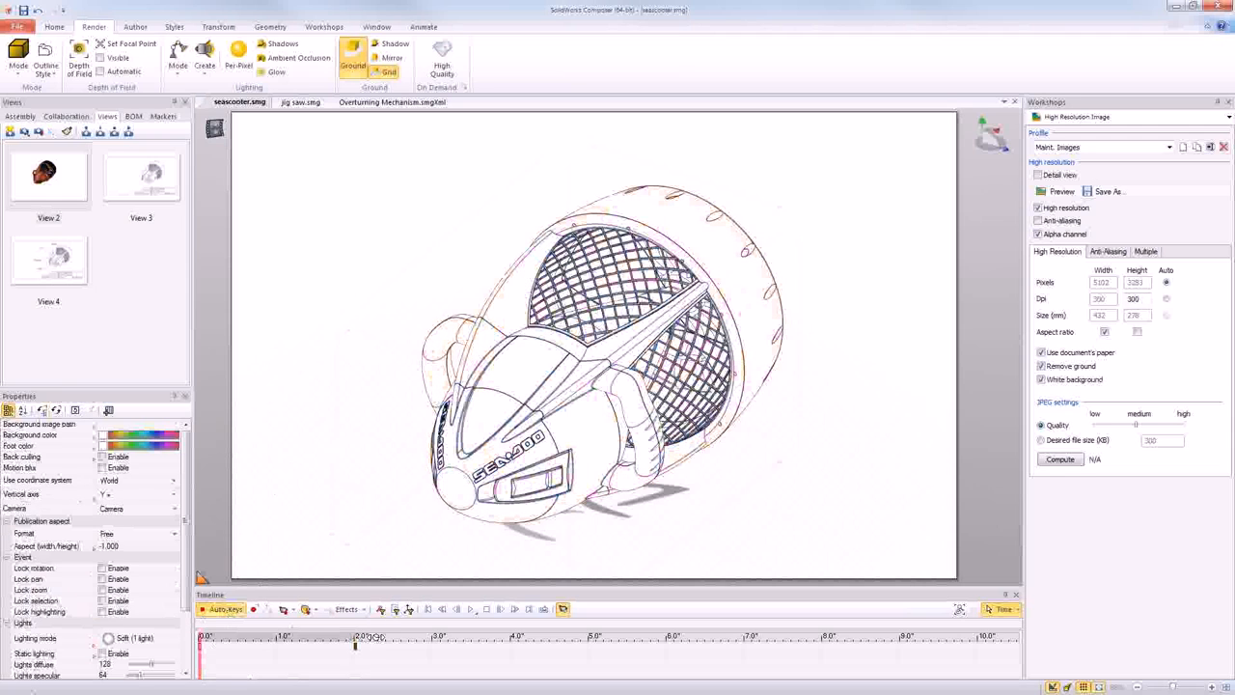
{"action": "left_click", "coordinate": [471, 609]}
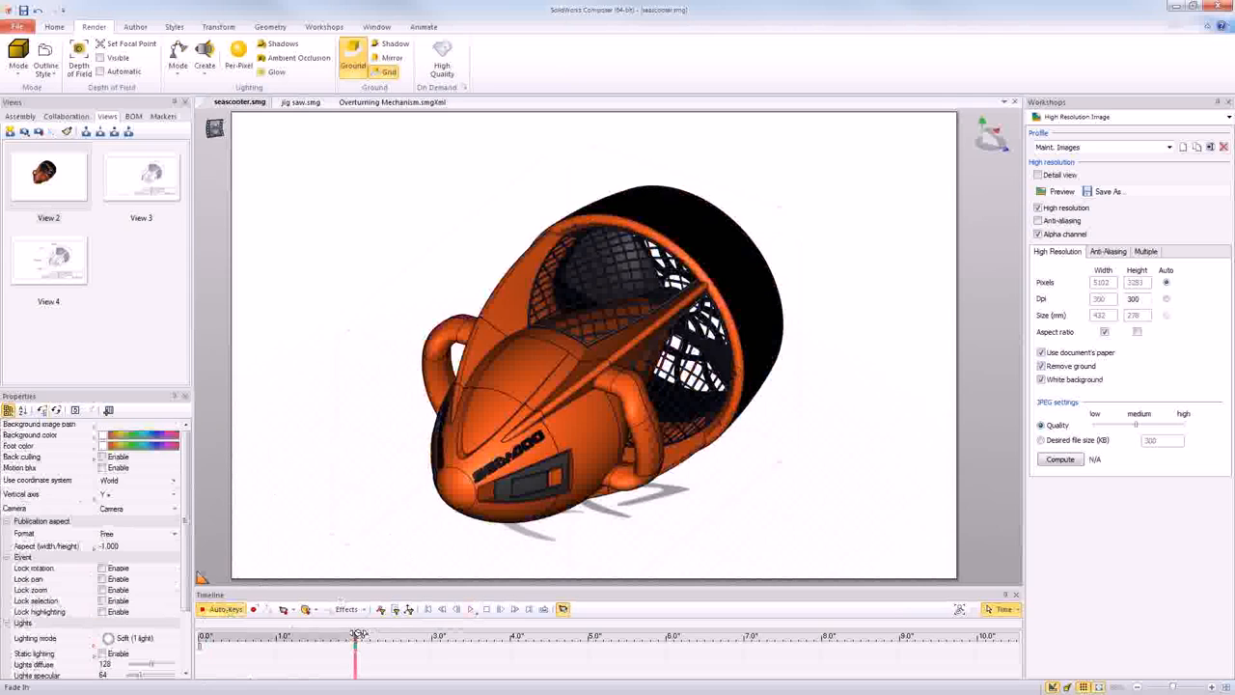
- At 3 seconds on the timeline, rotate the latch below the SEA-DOO lettering outward about its hinge so it swings open
{"action": "left_click_drag", "start_coordinate": [356, 673], "coordinate": [434, 668]}
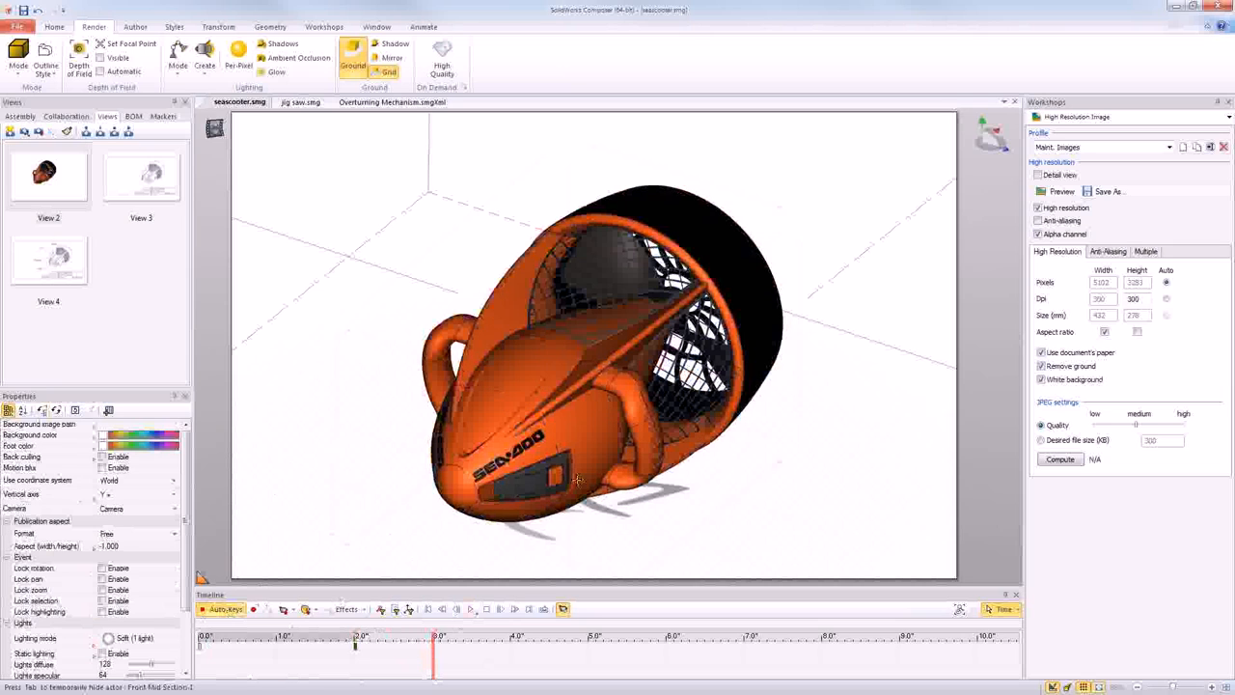
{"action": "middle_click_drag", "start_coordinate": [577, 479], "coordinate": [523, 436]}
{"action": "scroll", "coordinate": [484, 437], "scroll_direction": "down", "scroll_amount": 2}
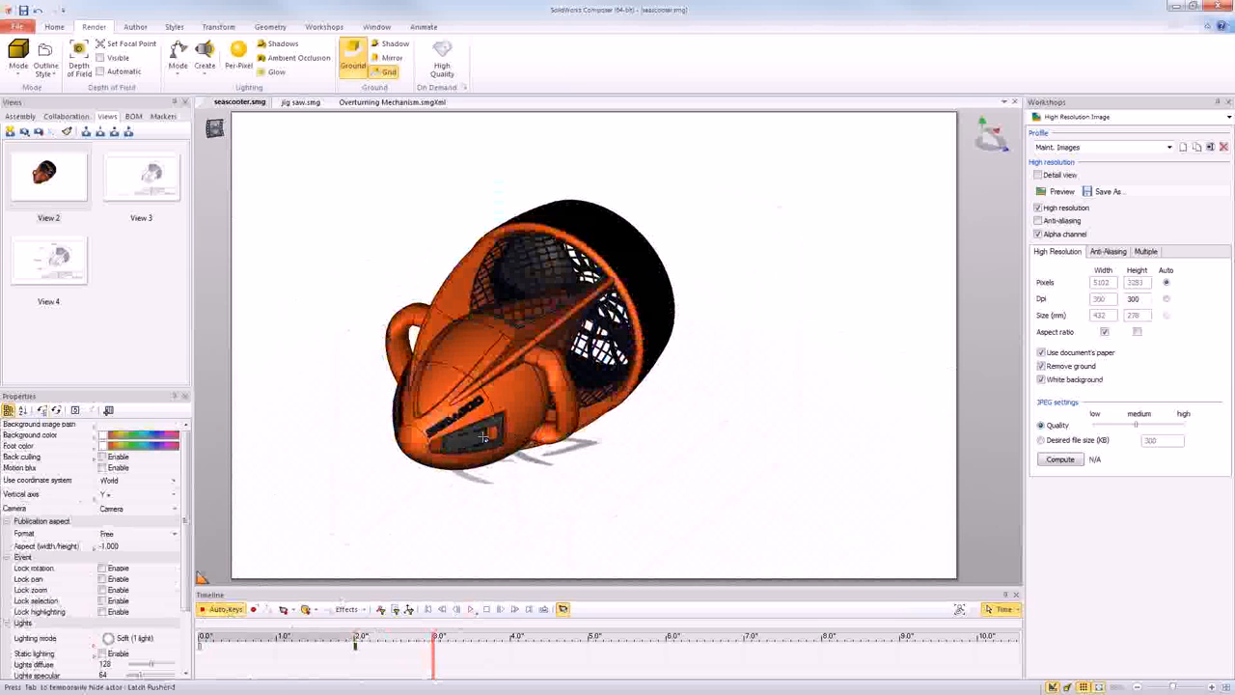
{"action": "scroll", "coordinate": [483, 437], "scroll_direction": "up", "scroll_amount": 3}
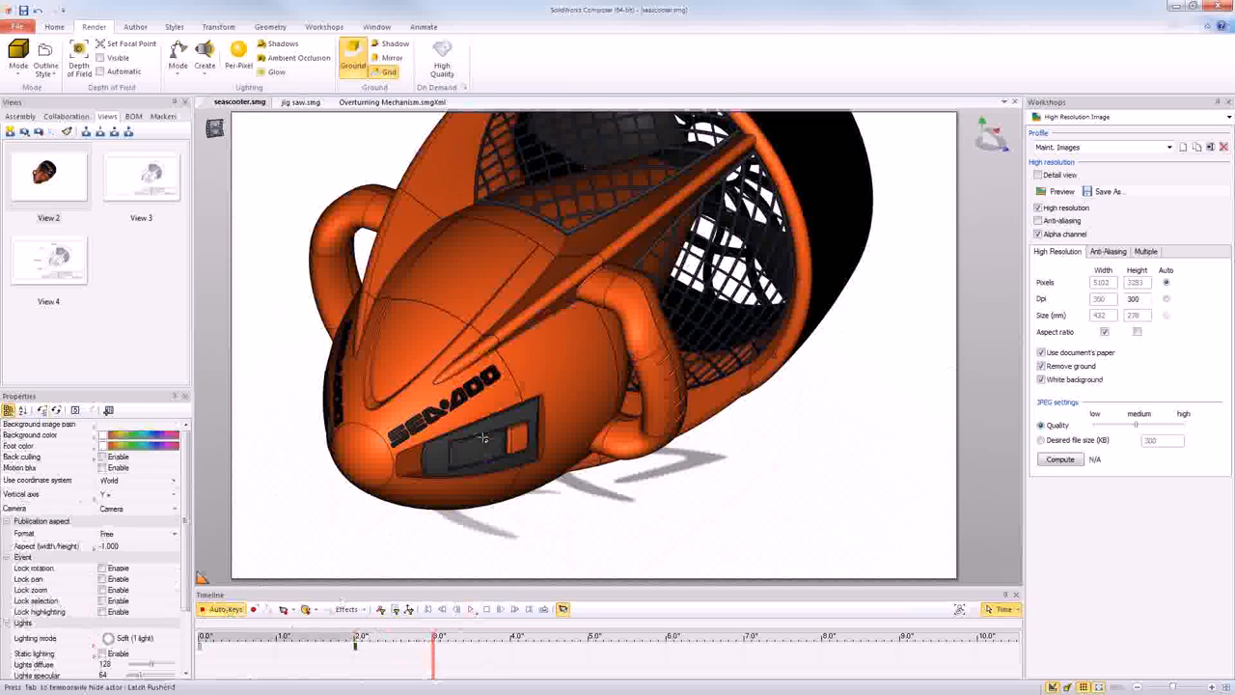
{"action": "scroll", "coordinate": [483, 438], "scroll_direction": "up", "scroll_amount": 5}
{"action": "left_click", "coordinate": [502, 446]}
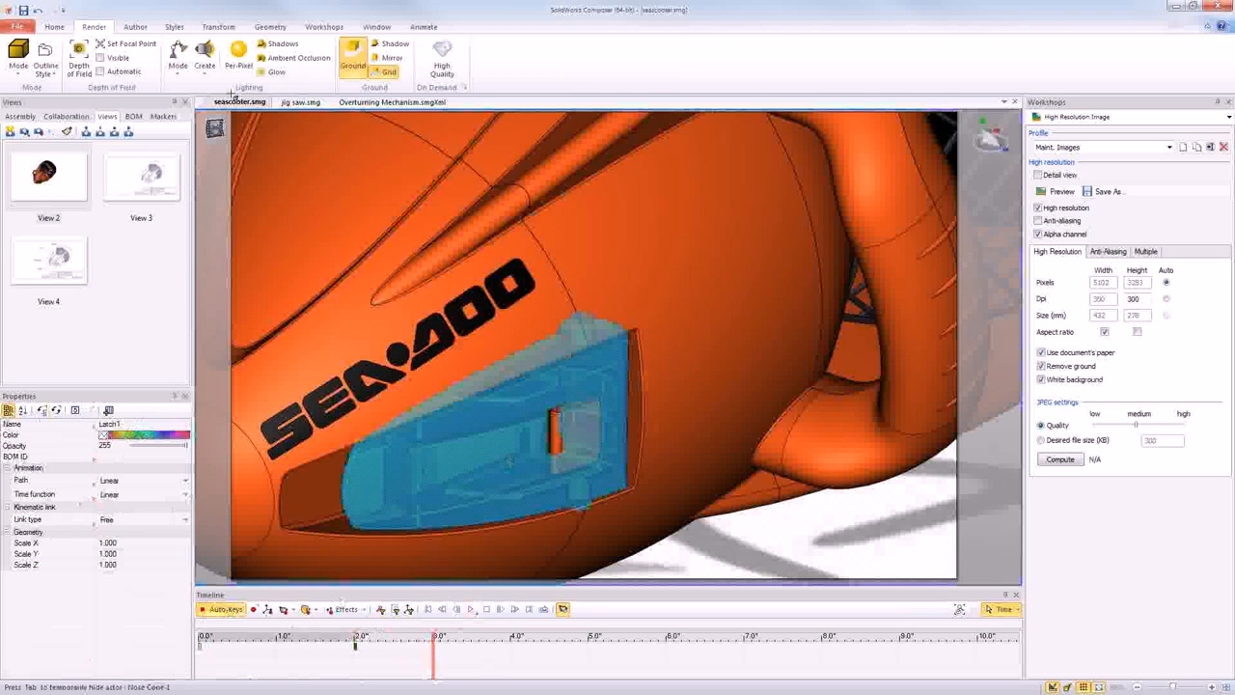
{"action": "left_click", "coordinate": [218, 27]}
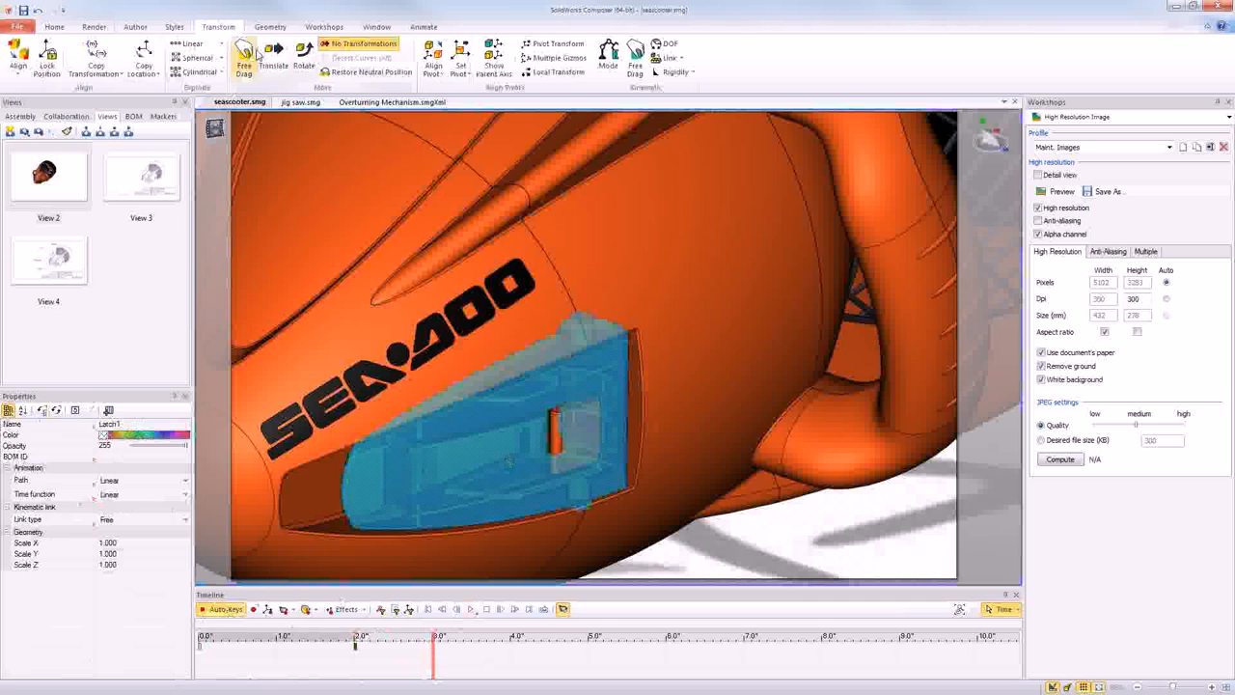
{"action": "left_click", "coordinate": [303, 57]}
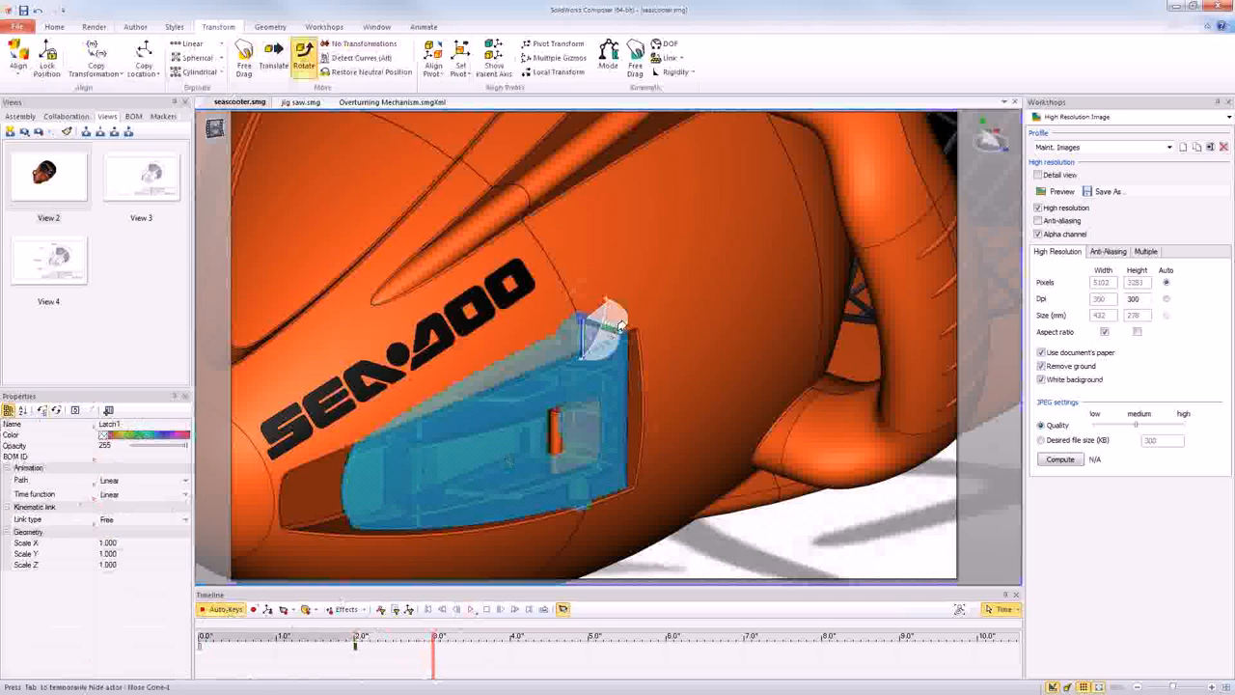
{"action": "left_click", "coordinate": [619, 323]}
{"action": "left_click_drag", "start_coordinate": [622, 316], "coordinate": [619, 301]}
{"action": "key", "text": "ctrl+z"}
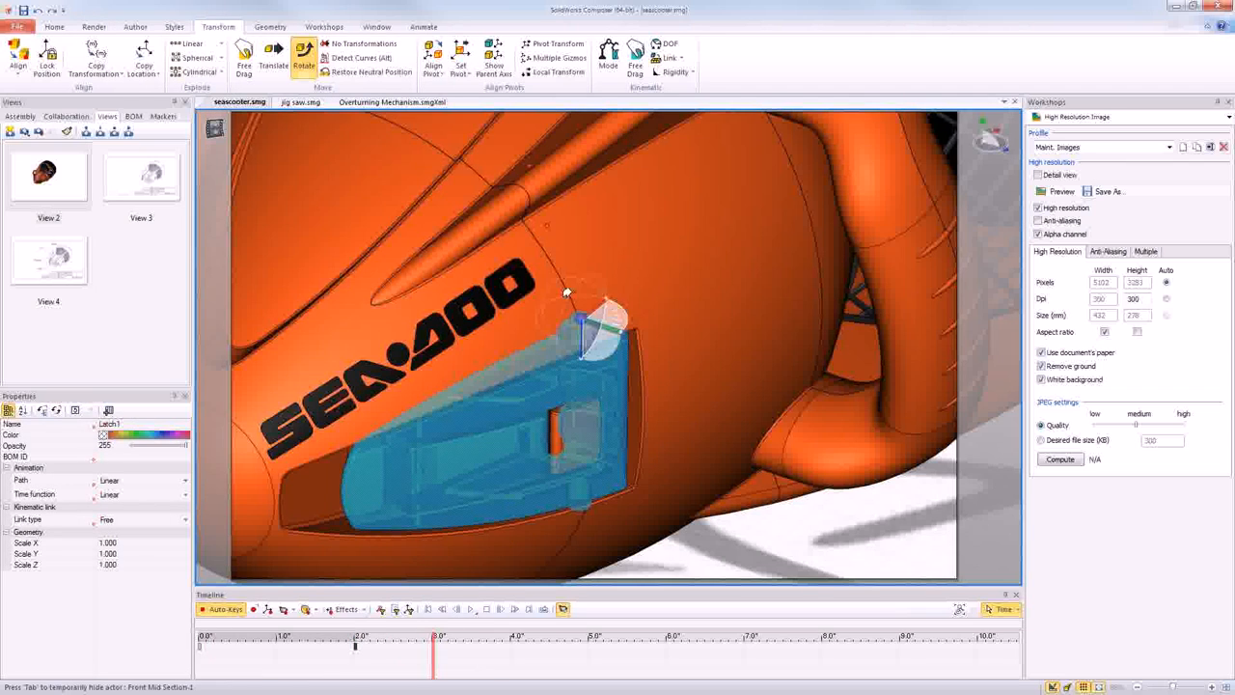
{"action": "left_click", "coordinate": [618, 310]}
{"action": "left_click_drag", "start_coordinate": [619, 309], "coordinate": [562, 294]}
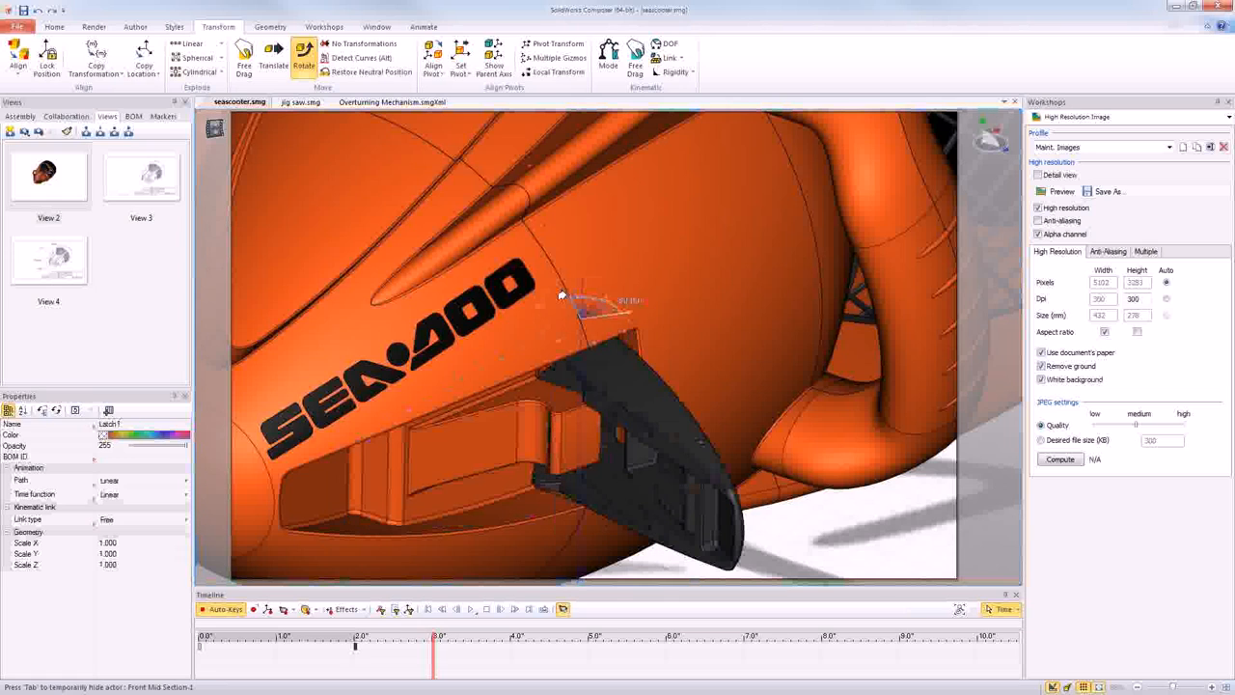
- At 2 seconds on the timeline, restore the latch's neutral position and set a location key for the latch pusher
{"action": "left_click", "coordinate": [355, 671]}
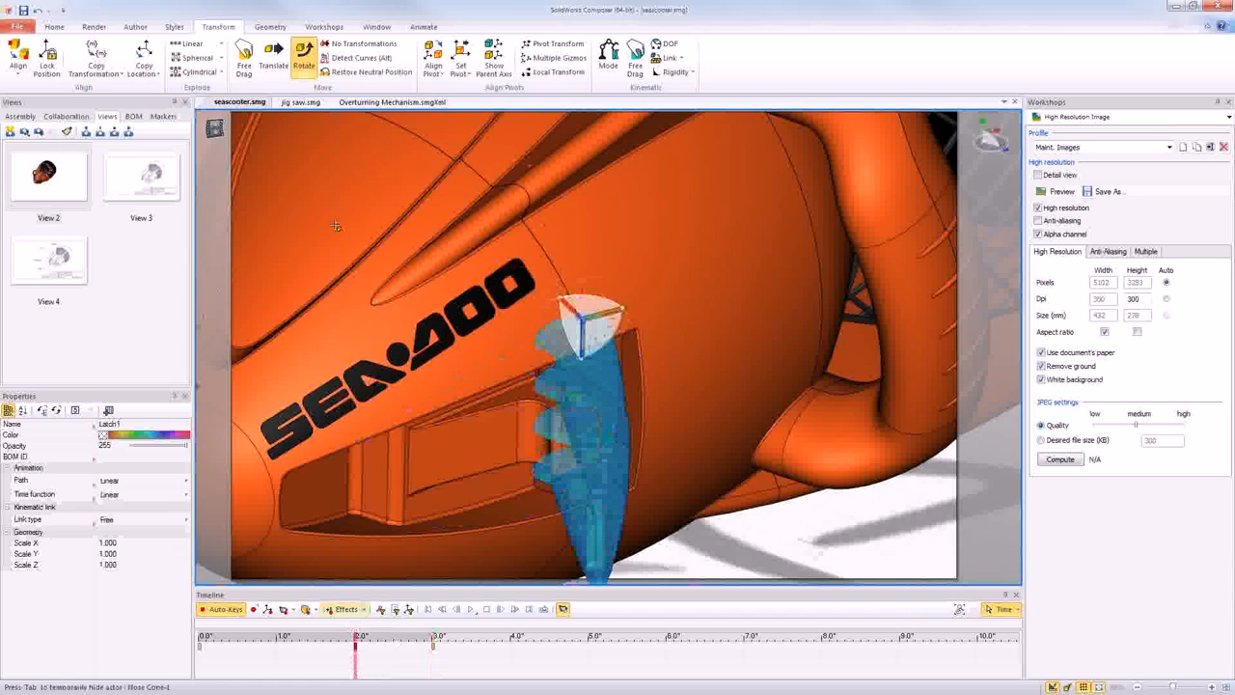
{"action": "left_click", "coordinate": [364, 75]}
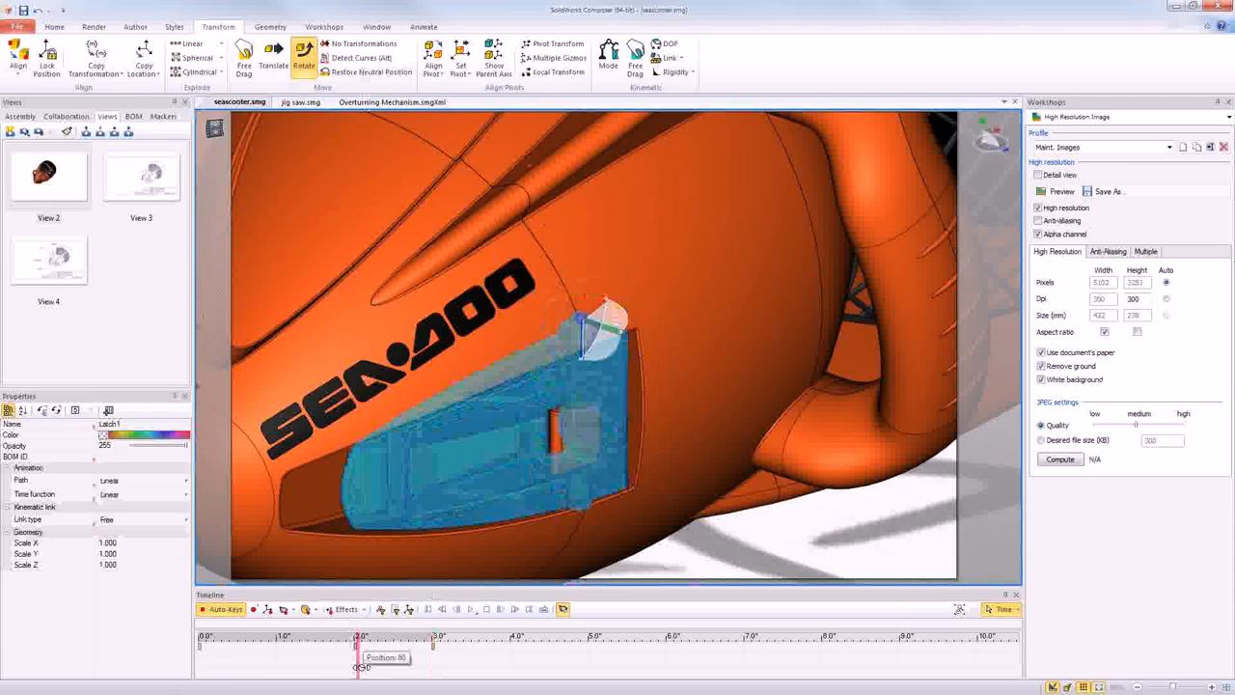
{"action": "mouse_move", "coordinate": [360, 666]}
{"action": "left_mouse_down"}
{"action": "mouse_move", "coordinate": [433, 674]}
{"action": "mouse_move", "coordinate": [355, 674]}
{"action": "left_mouse_up"}
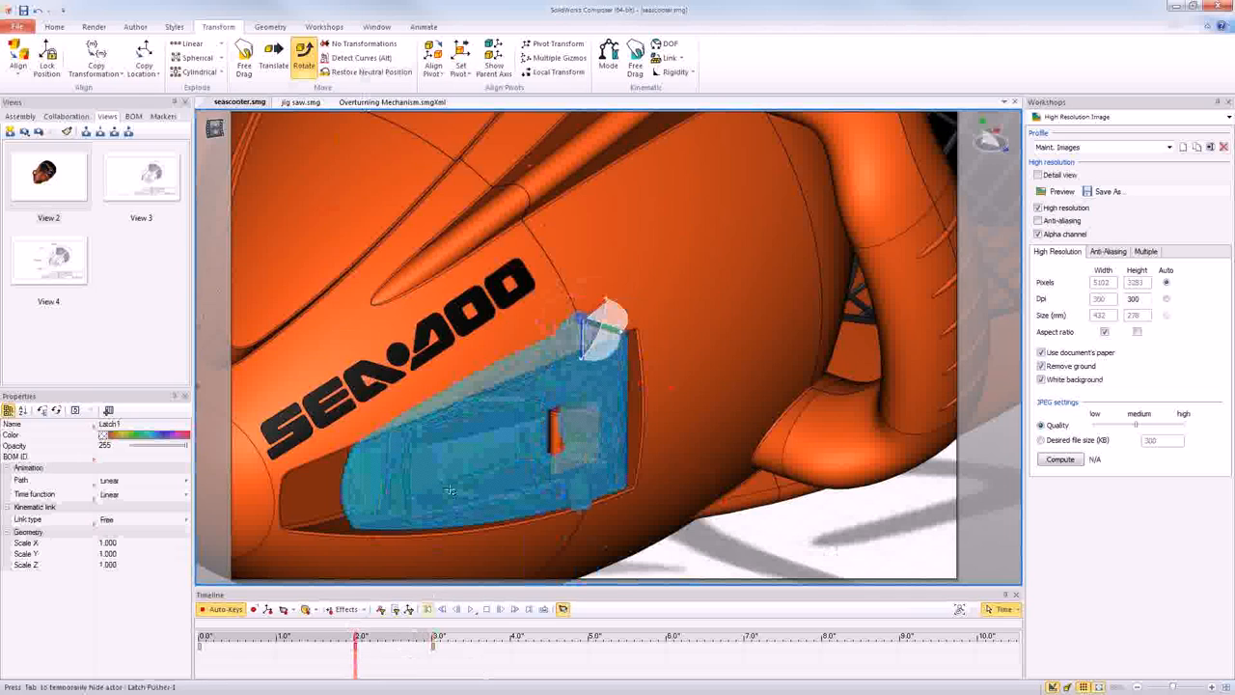
{"action": "left_click", "coordinate": [475, 469]}
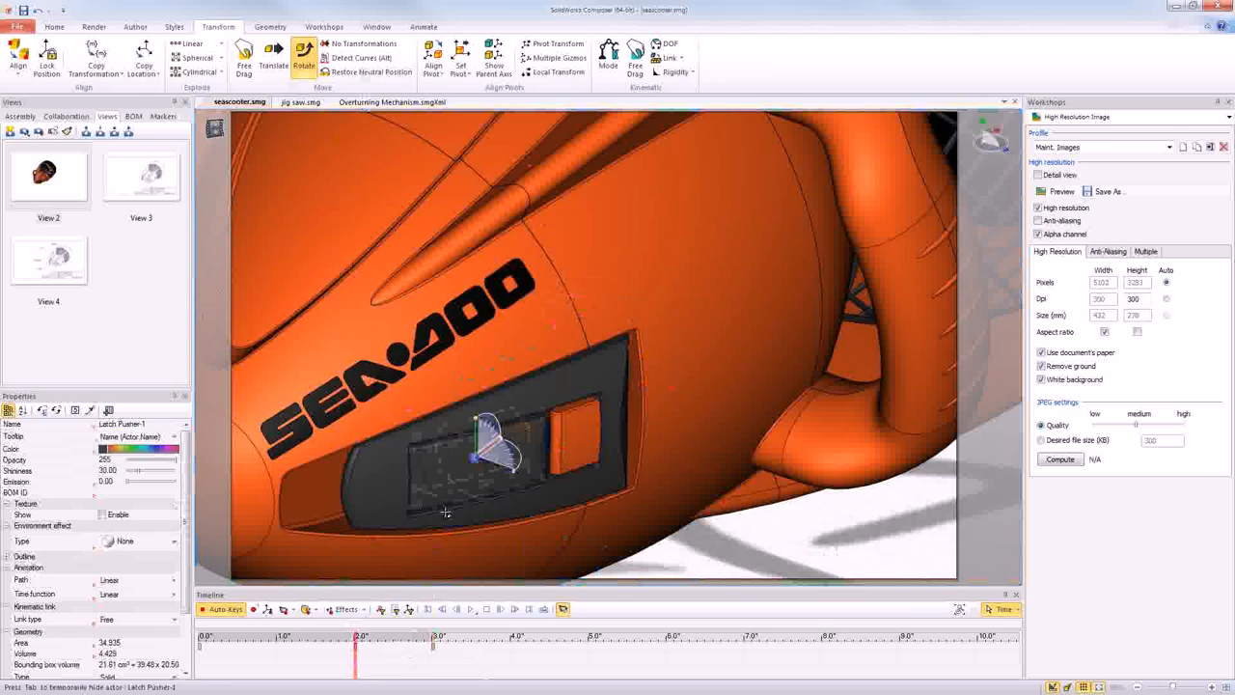
{"action": "left_click", "coordinate": [268, 609]}
- At 3 seconds on the timeline, rotate the latch pusher about its pin so it swings outward from the opened latch
{"action": "left_click_drag", "start_coordinate": [356, 659], "coordinate": [420, 660]}
{"action": "left_click_drag", "start_coordinate": [427, 659], "coordinate": [433, 659]}
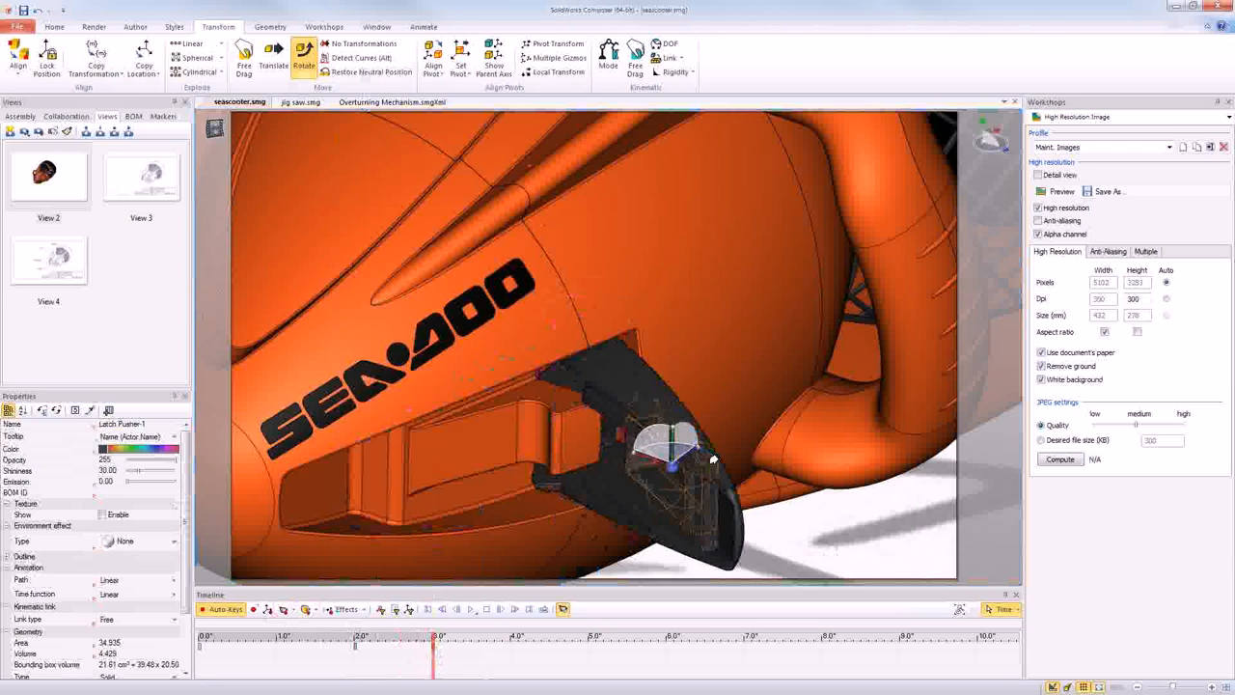
{"action": "scroll", "coordinate": [713, 459], "scroll_direction": "down", "scroll_amount": 2}
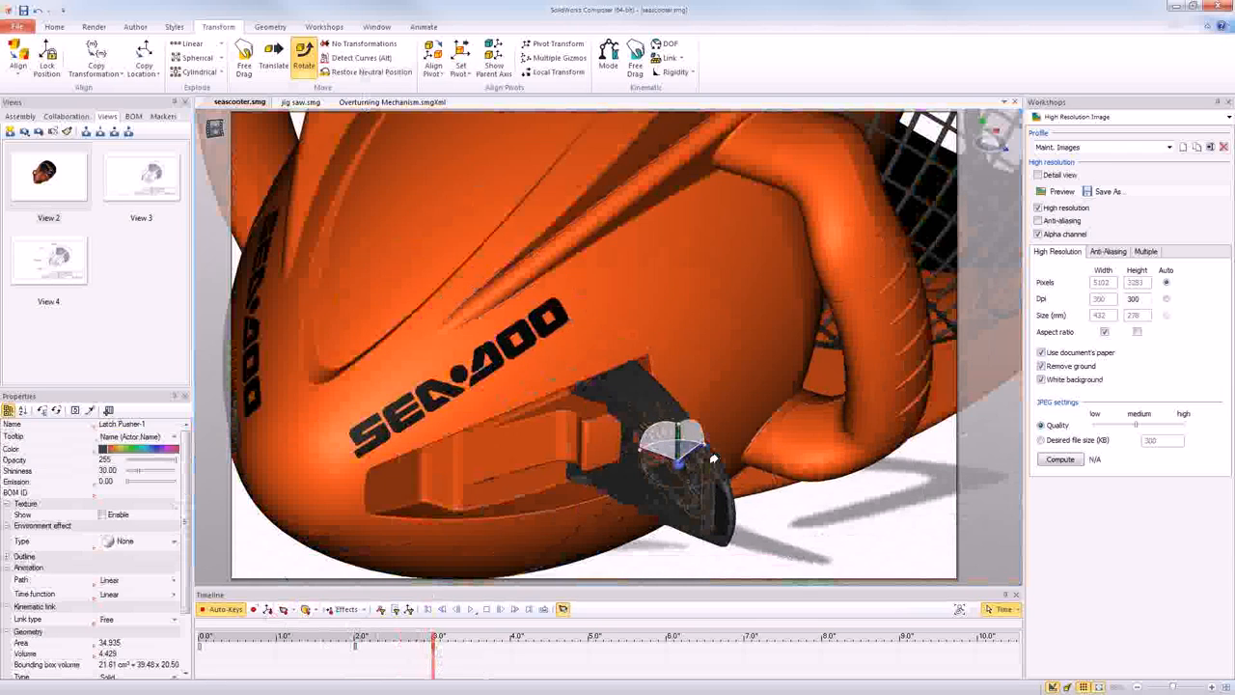
{"action": "scroll", "coordinate": [713, 459], "scroll_direction": "up", "scroll_amount": 4}
{"action": "scroll", "coordinate": [709, 460], "scroll_direction": "down", "scroll_amount": 3}
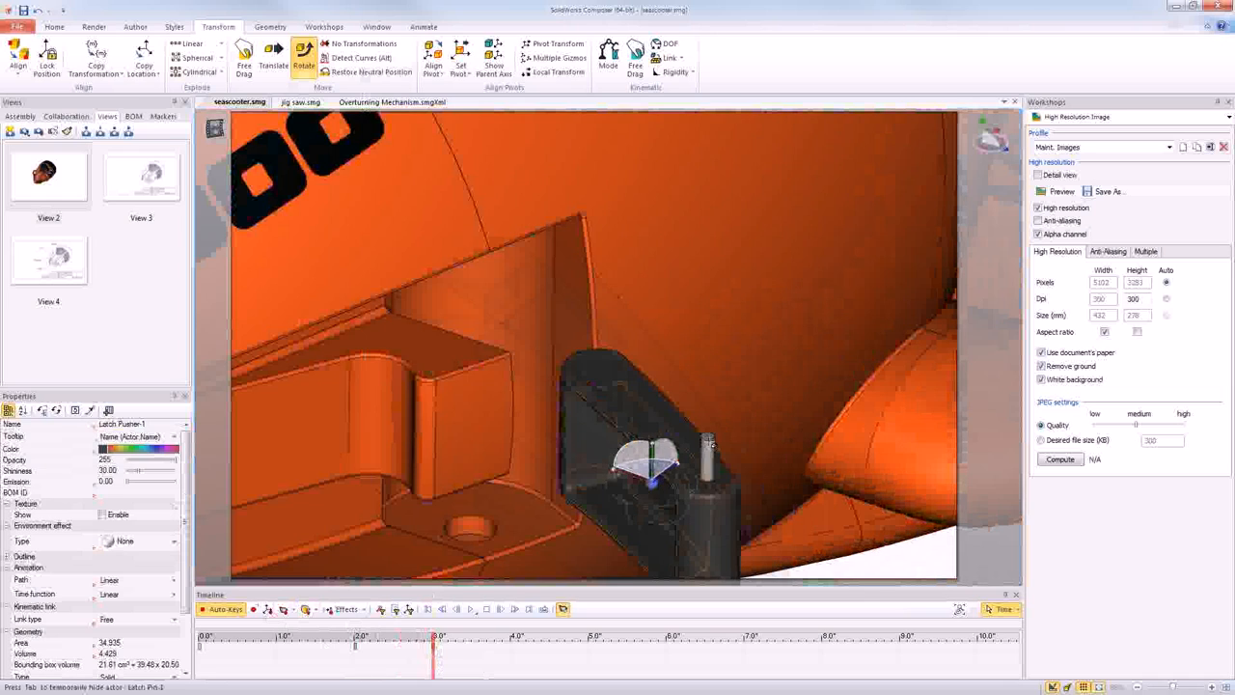
{"action": "key", "text": "alt"}
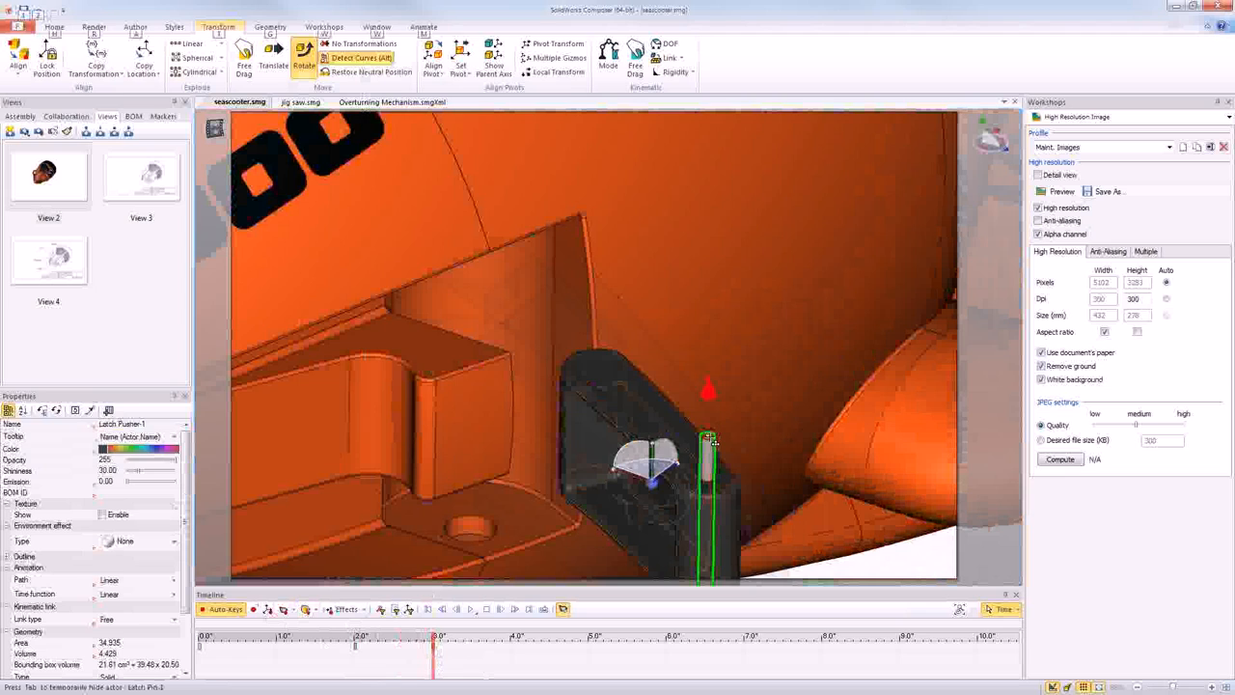
{"action": "left_click", "coordinate": [709, 440]}
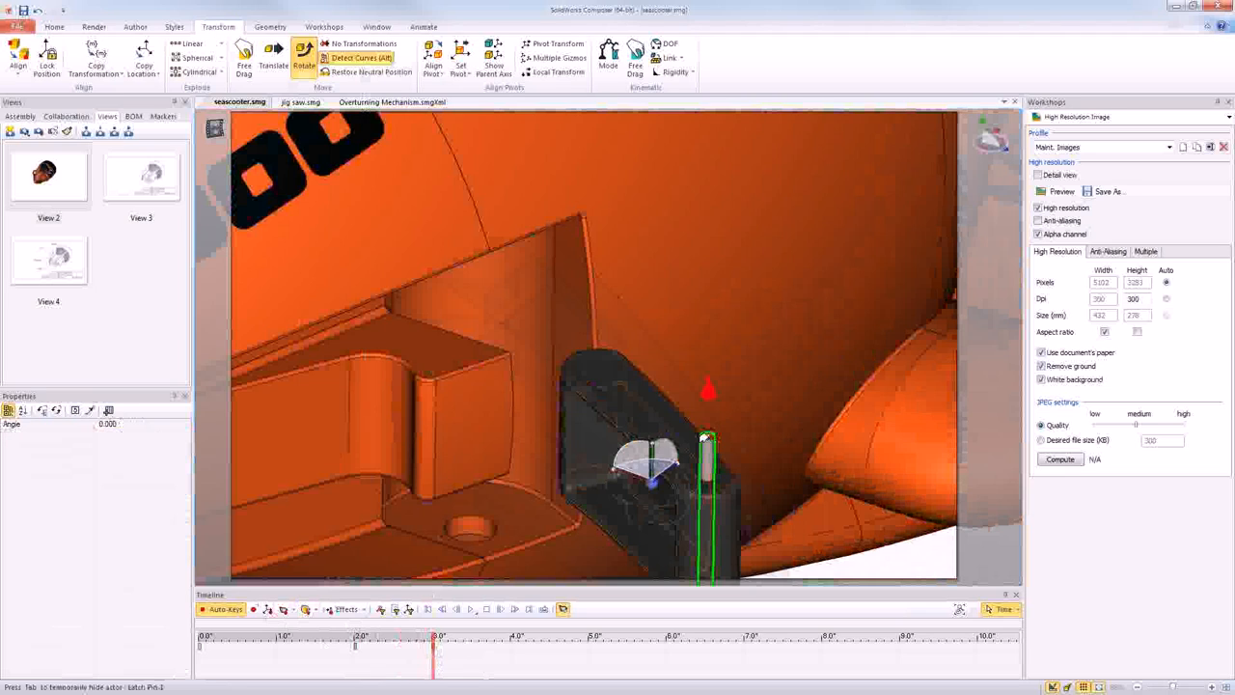
{"action": "left_click_drag", "start_coordinate": [705, 437], "coordinate": [718, 427], "text": "alt"}
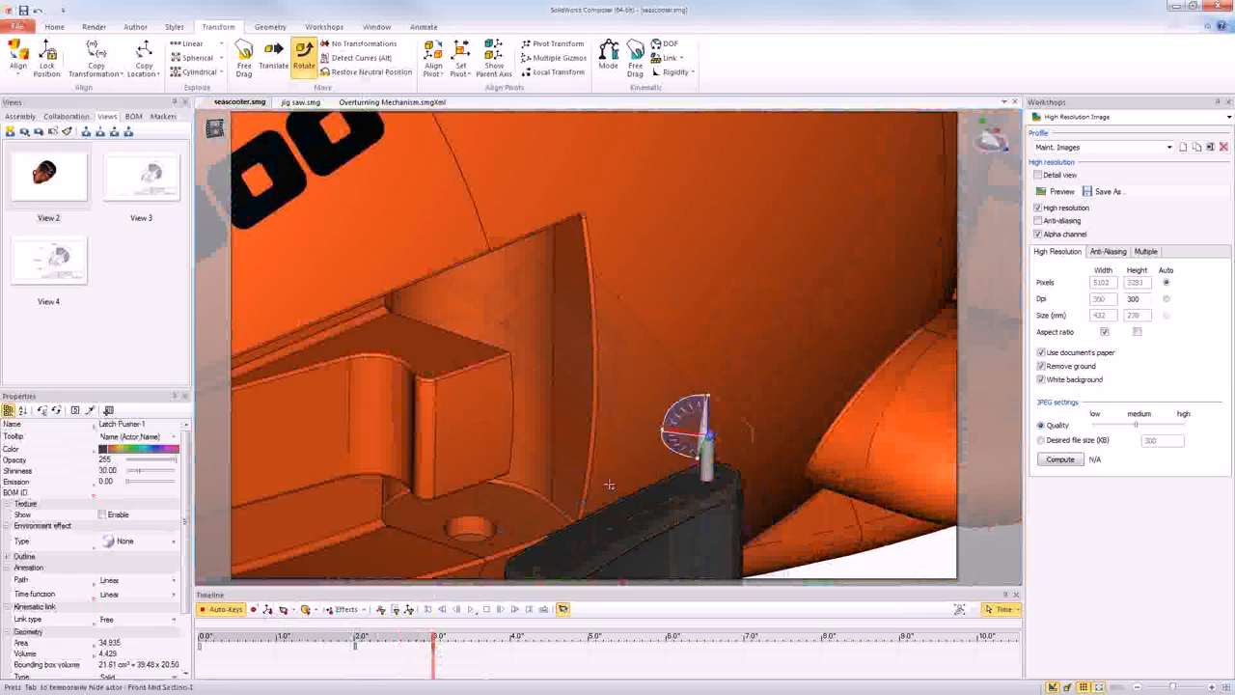
{"action": "left_click", "coordinate": [830, 569]}
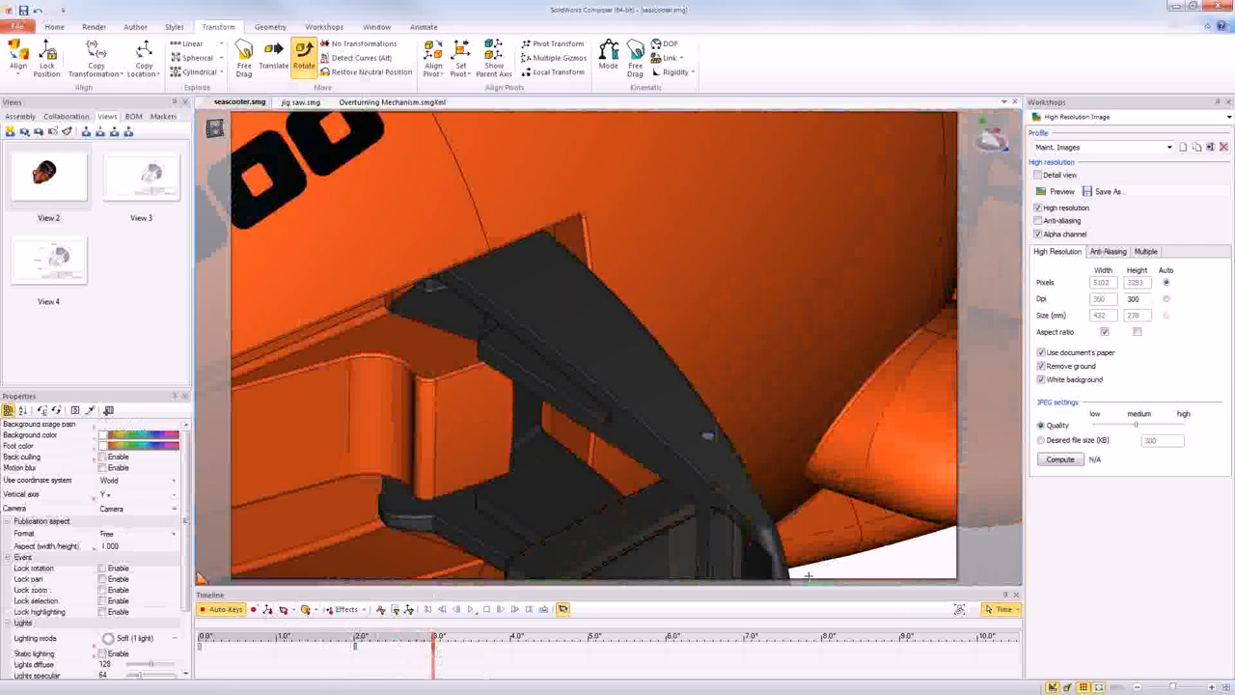
- Return the timeline to 2 seconds, play the latch and pusher opening animation, and clear the selection
{"action": "left_click", "coordinate": [354, 670]}
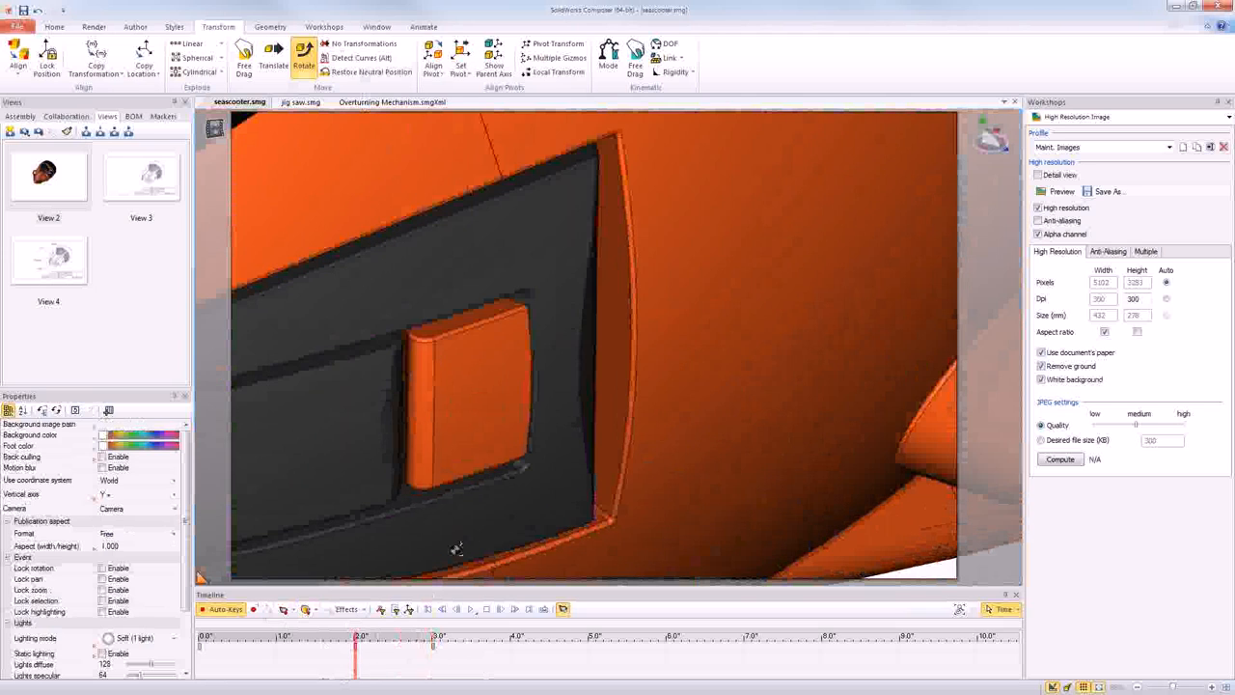
{"action": "scroll", "coordinate": [458, 549], "scroll_direction": "down", "scroll_amount": 3}
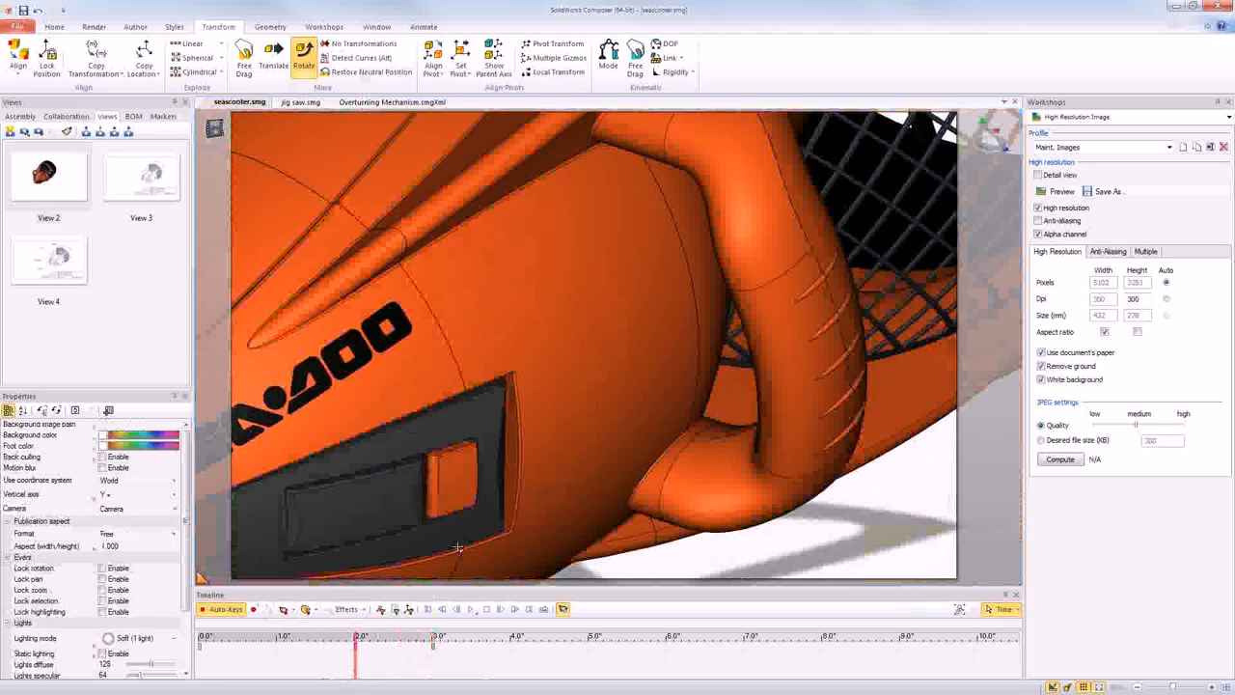
{"action": "scroll", "coordinate": [541, 447], "scroll_direction": "down", "scroll_amount": 2}
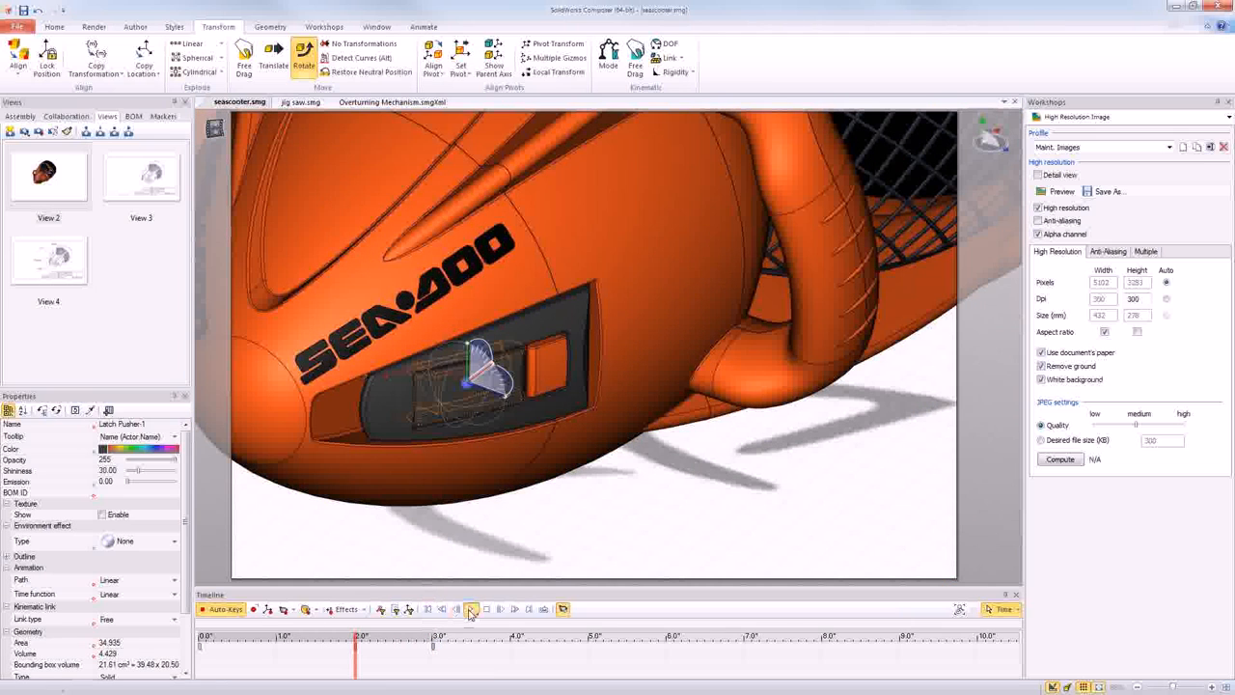
{"action": "left_click", "coordinate": [471, 609]}
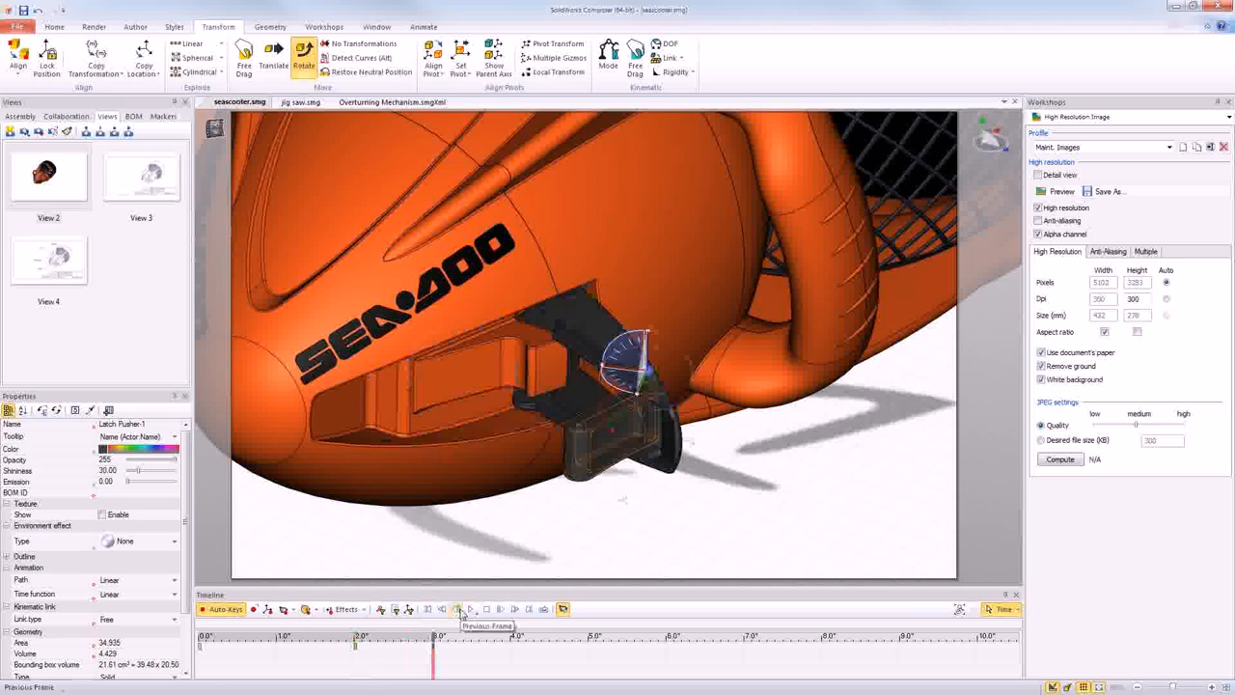
{"action": "left_click", "coordinate": [520, 527]}
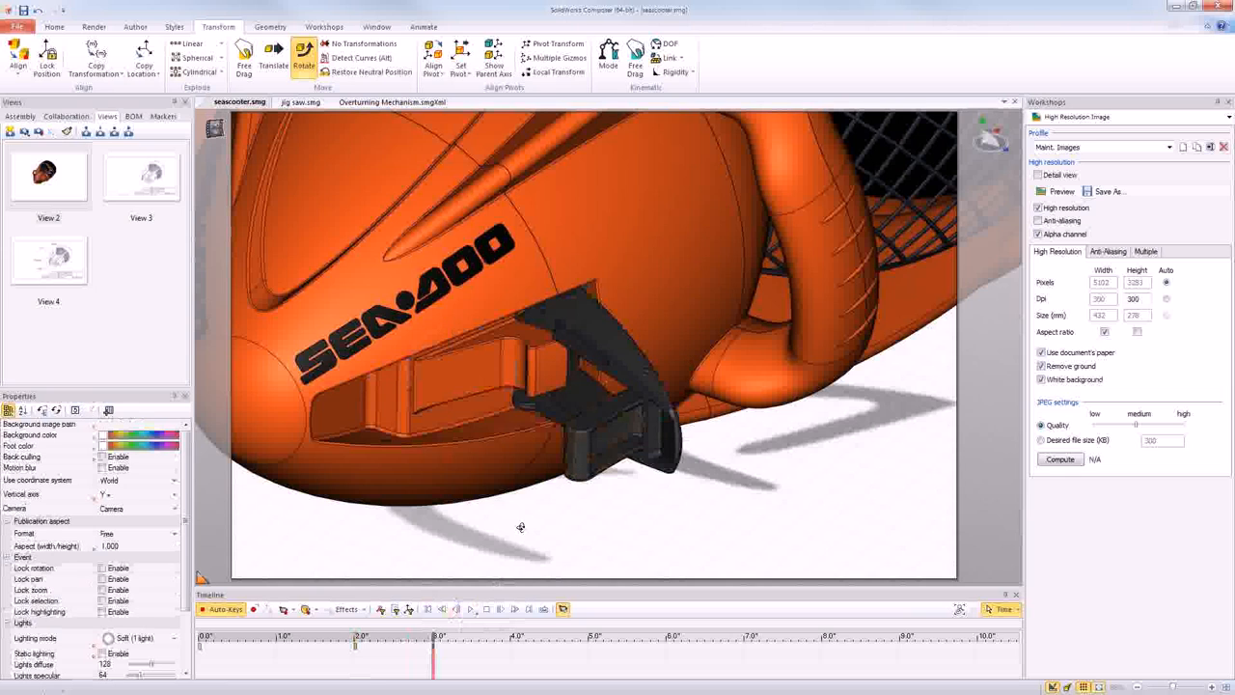
- Delete all the animation keys between 0 and 3 seconds on the timeline
{"action": "right_click_drag", "start_coordinate": [520, 527], "coordinate": [520, 527]}
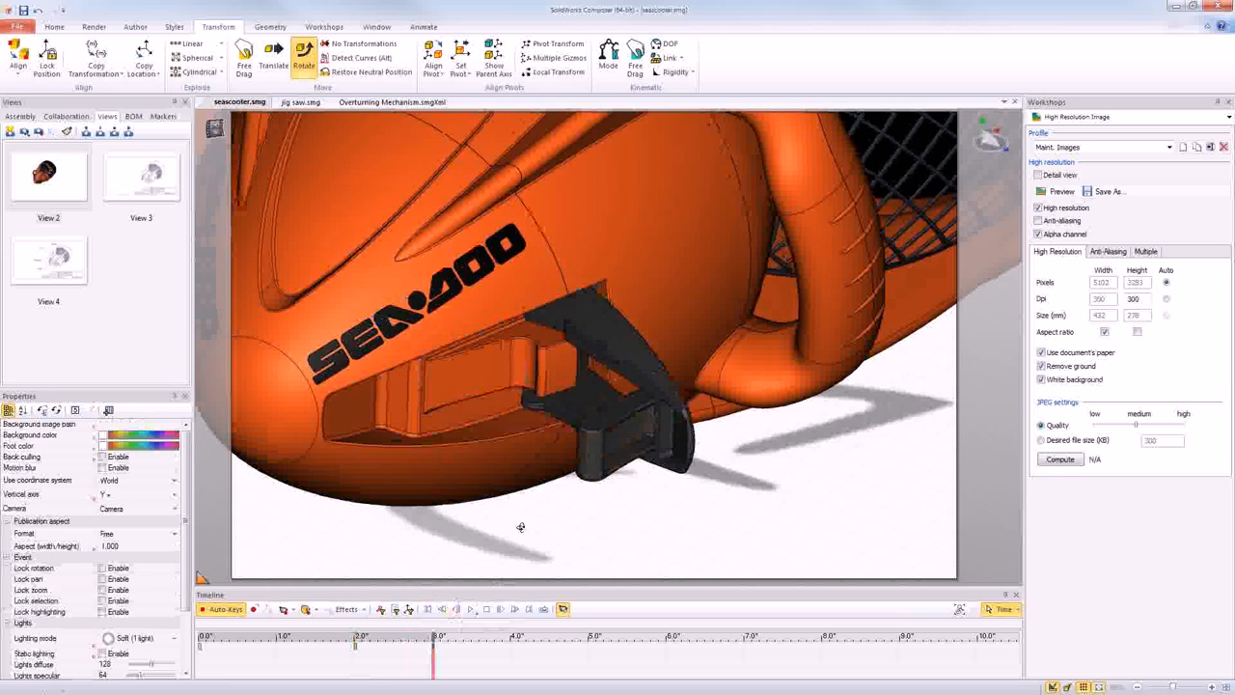
{"action": "left_click_drag", "start_coordinate": [520, 527], "coordinate": [524, 528]}
{"action": "scroll", "coordinate": [525, 528], "scroll_direction": "down", "scroll_amount": 5}
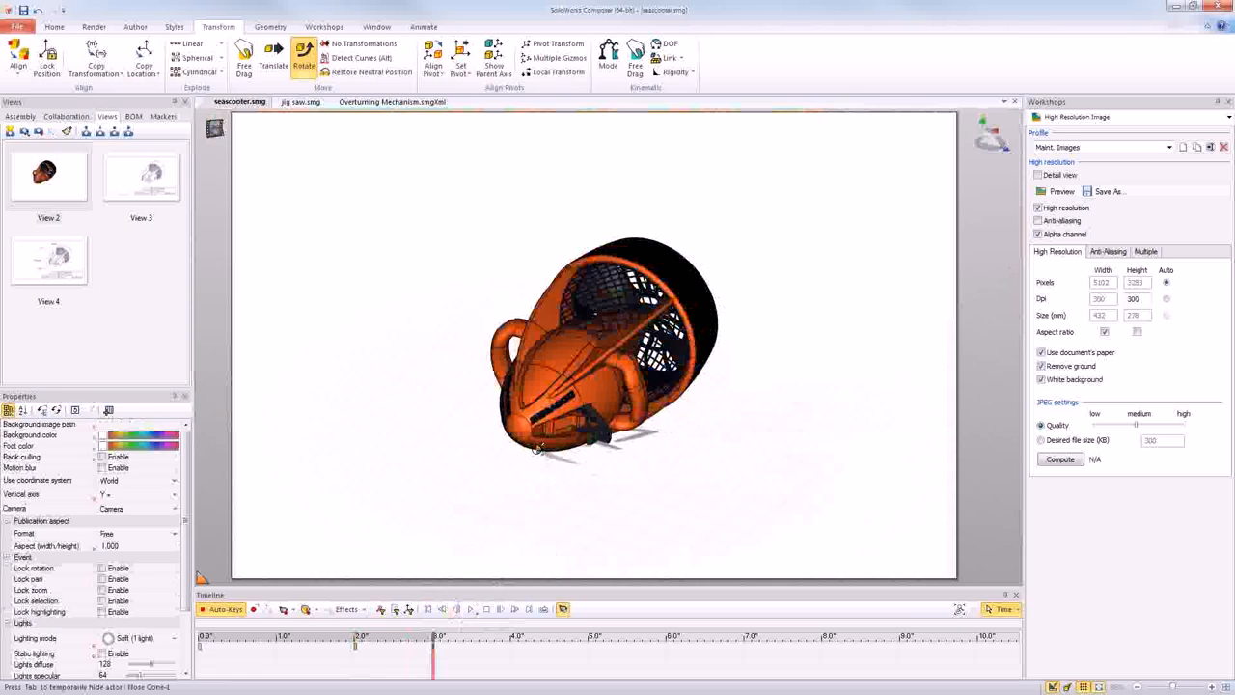
{"action": "scroll", "coordinate": [537, 448], "scroll_direction": "up", "scroll_amount": 1}
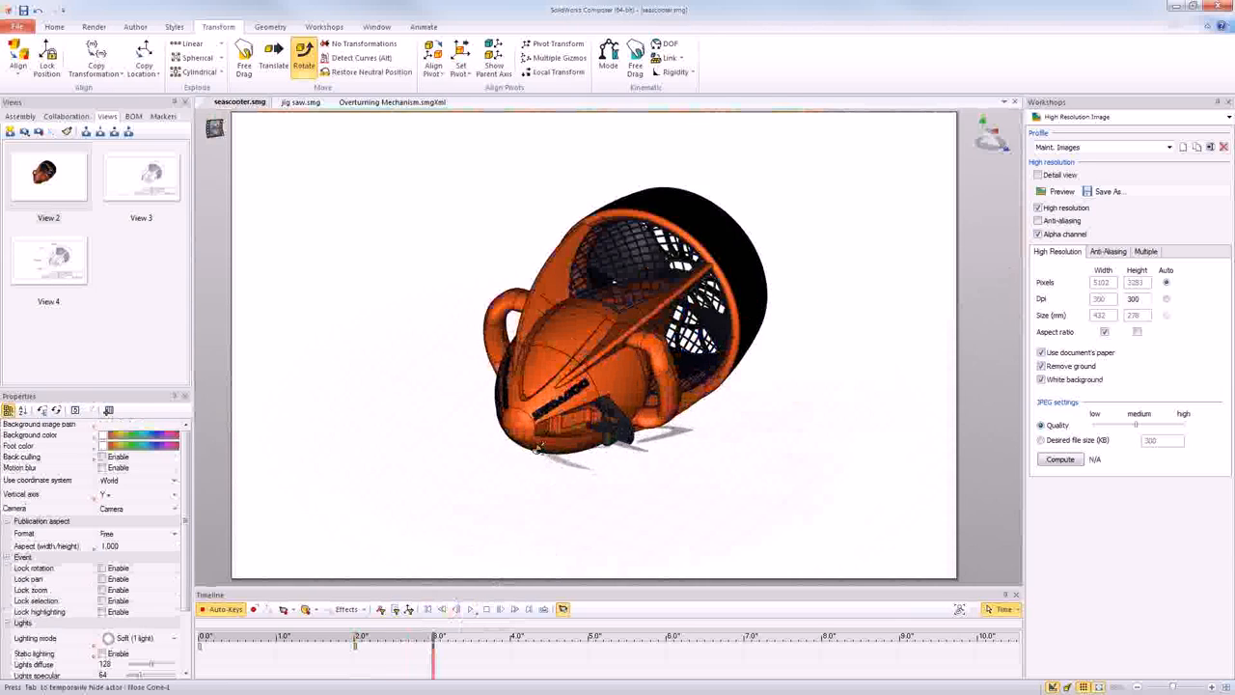
{"action": "scroll", "coordinate": [562, 468], "scroll_direction": "down", "scroll_amount": 1}
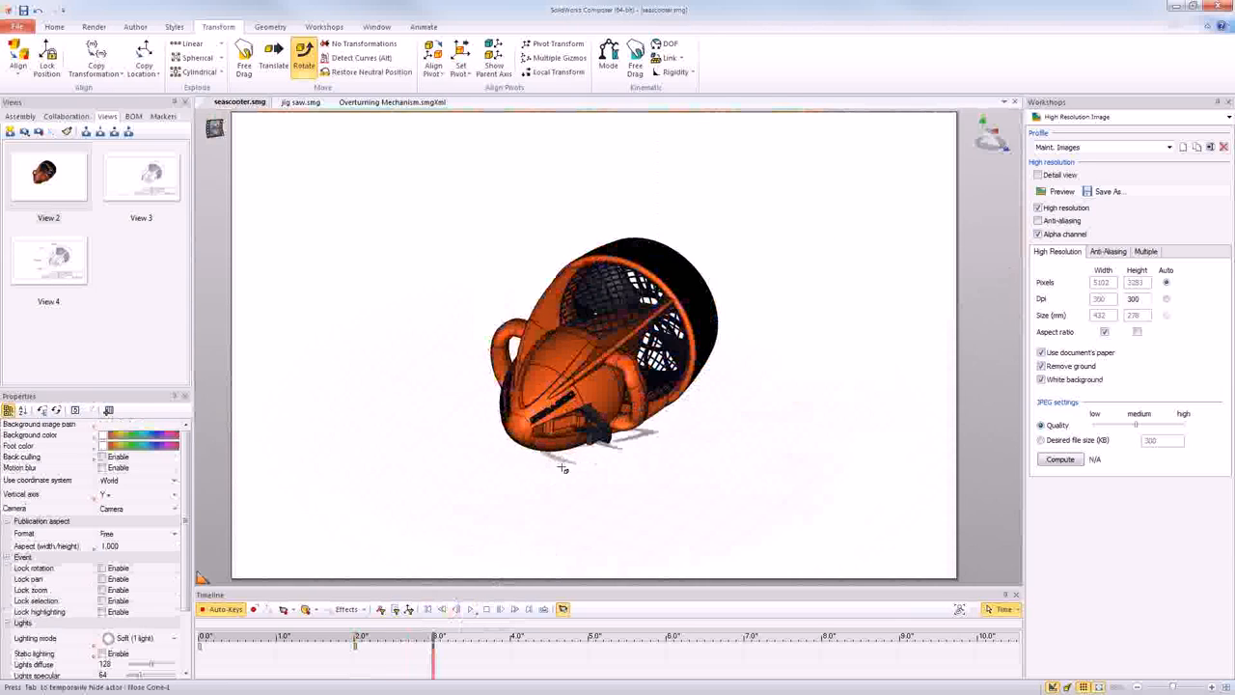
{"action": "scroll", "coordinate": [562, 468], "scroll_direction": "up", "scroll_amount": 2}
{"action": "scroll", "coordinate": [560, 471], "scroll_direction": "down", "scroll_amount": 1}
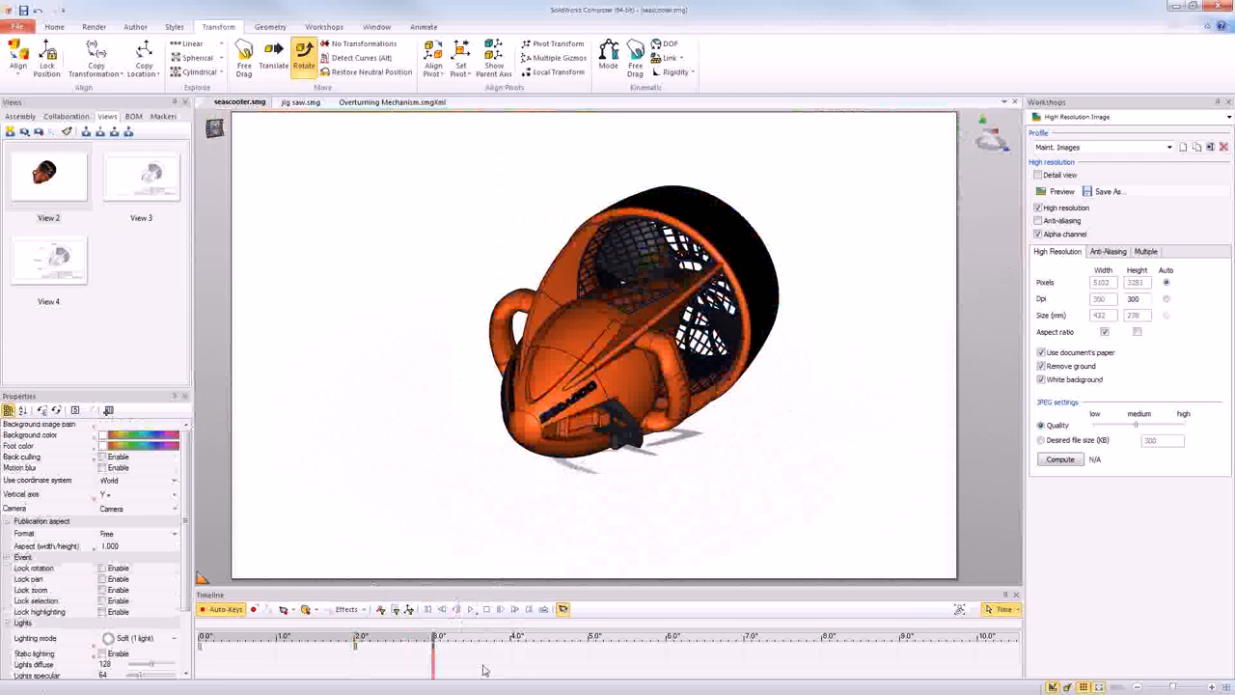
{"action": "left_click_drag", "start_coordinate": [453, 655], "coordinate": [189, 612]}
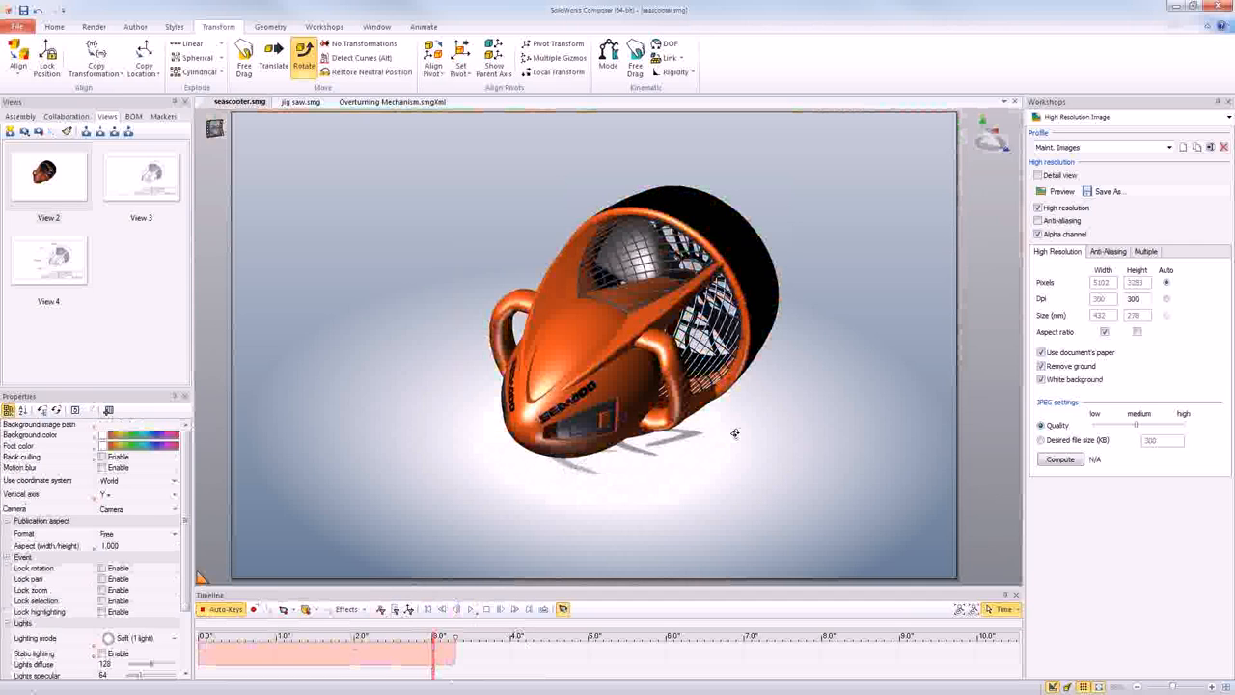
- Turn the seascooter to show its rear nozzle and save this orientation as a new view
{"action": "mouse_move", "coordinate": [735, 433]}
{"action": "right_mouse_down"}
{"action": "mouse_move", "coordinate": [564, 379]}
{"action": "mouse_move", "coordinate": [534, 410]}
{"action": "right_mouse_up"}
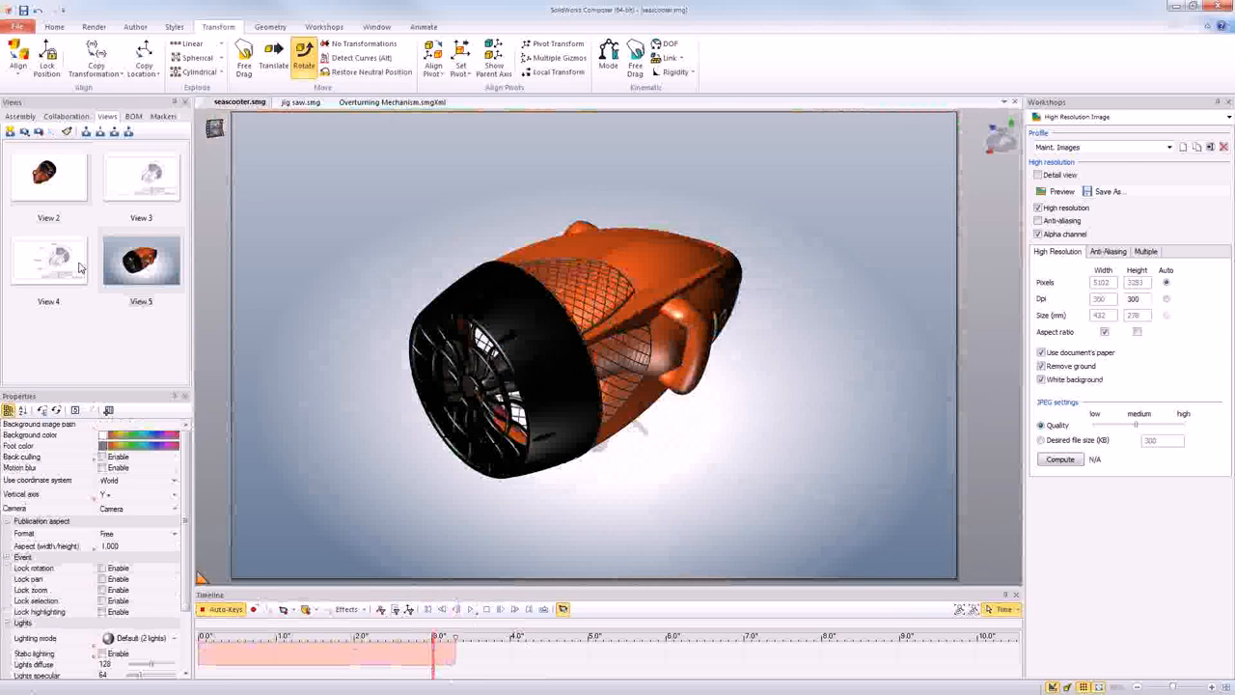
- Translate the rear nozzle along its axis clear of the body and save new views of it from two opposite sides
{"action": "left_click", "coordinate": [515, 341]}
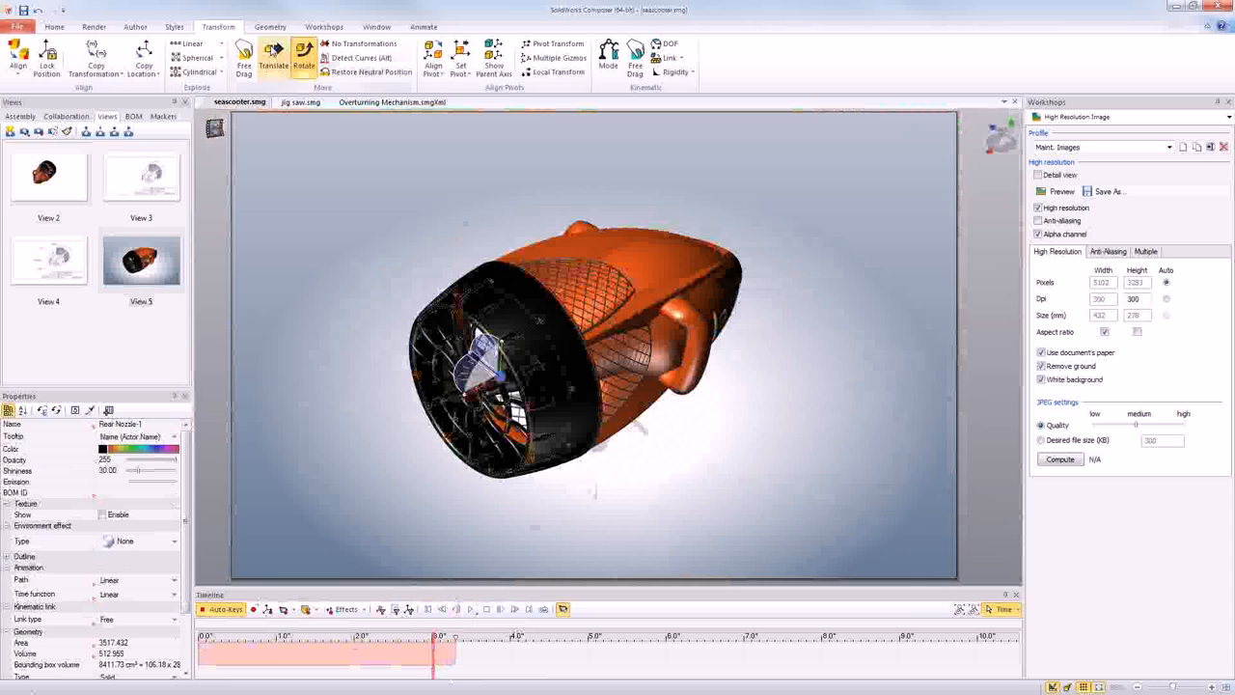
{"action": "left_click", "coordinate": [281, 66]}
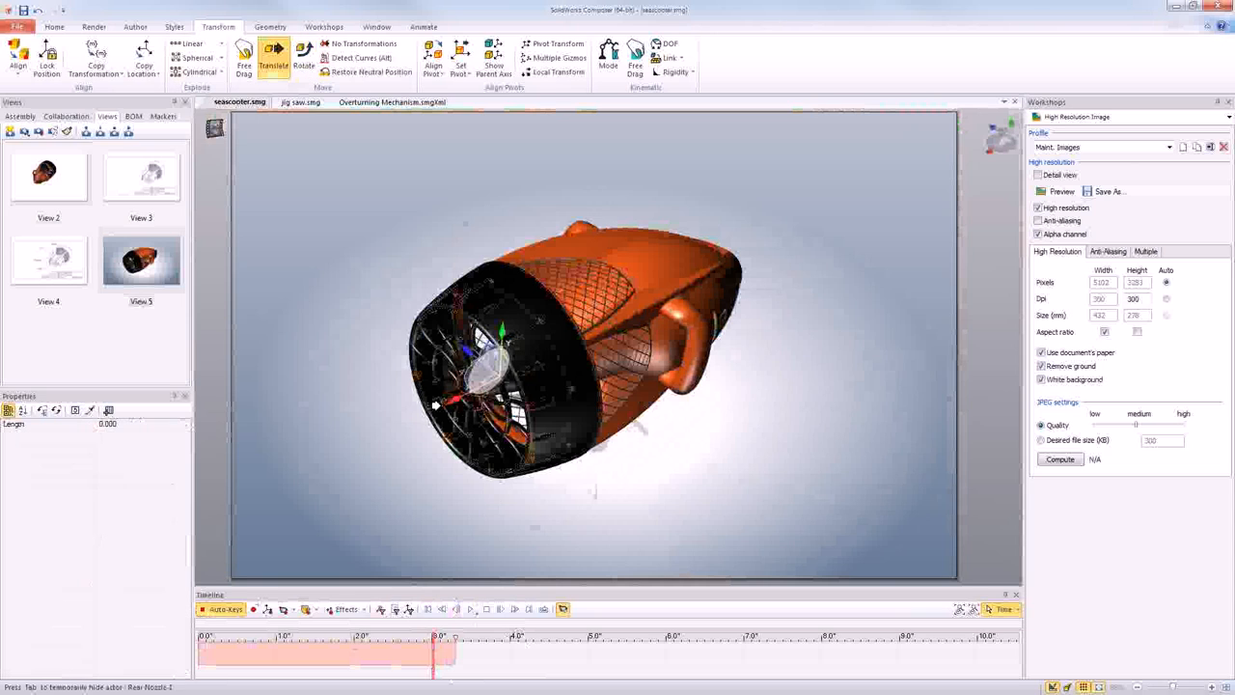
{"action": "left_click_drag", "start_coordinate": [436, 405], "coordinate": [329, 454]}
{"action": "left_click", "coordinate": [11, 131]}
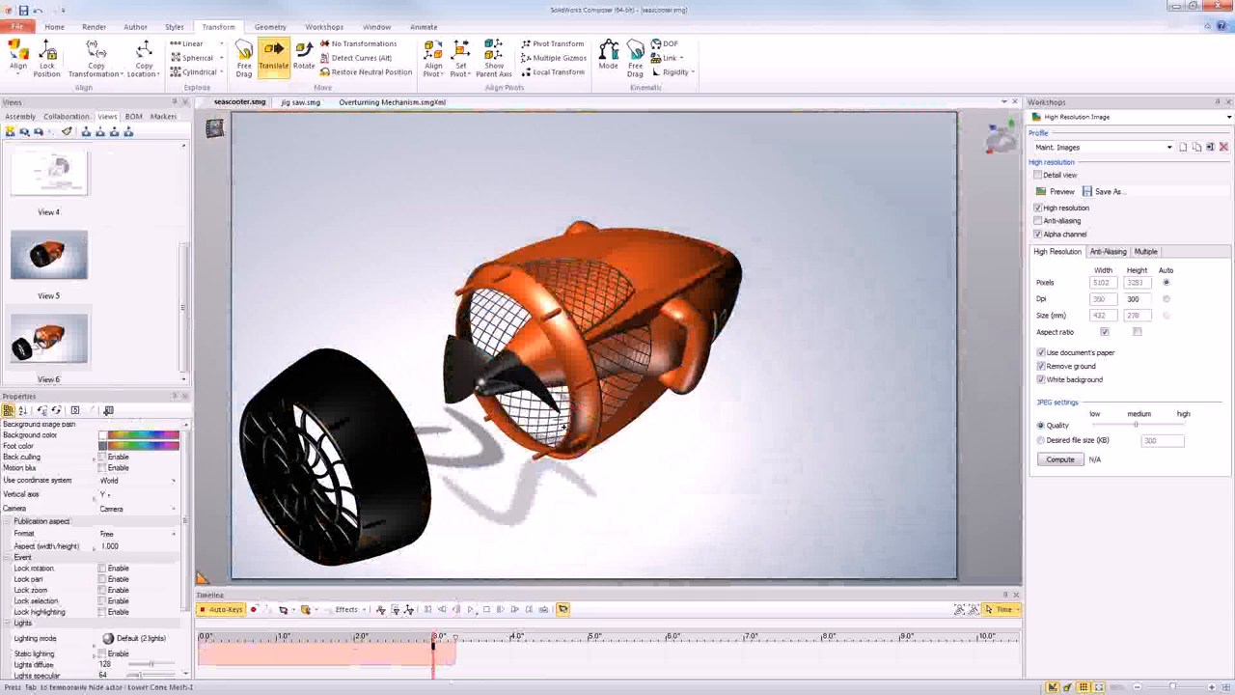
{"action": "middle_click_drag", "start_coordinate": [574, 406], "coordinate": [774, 364]}
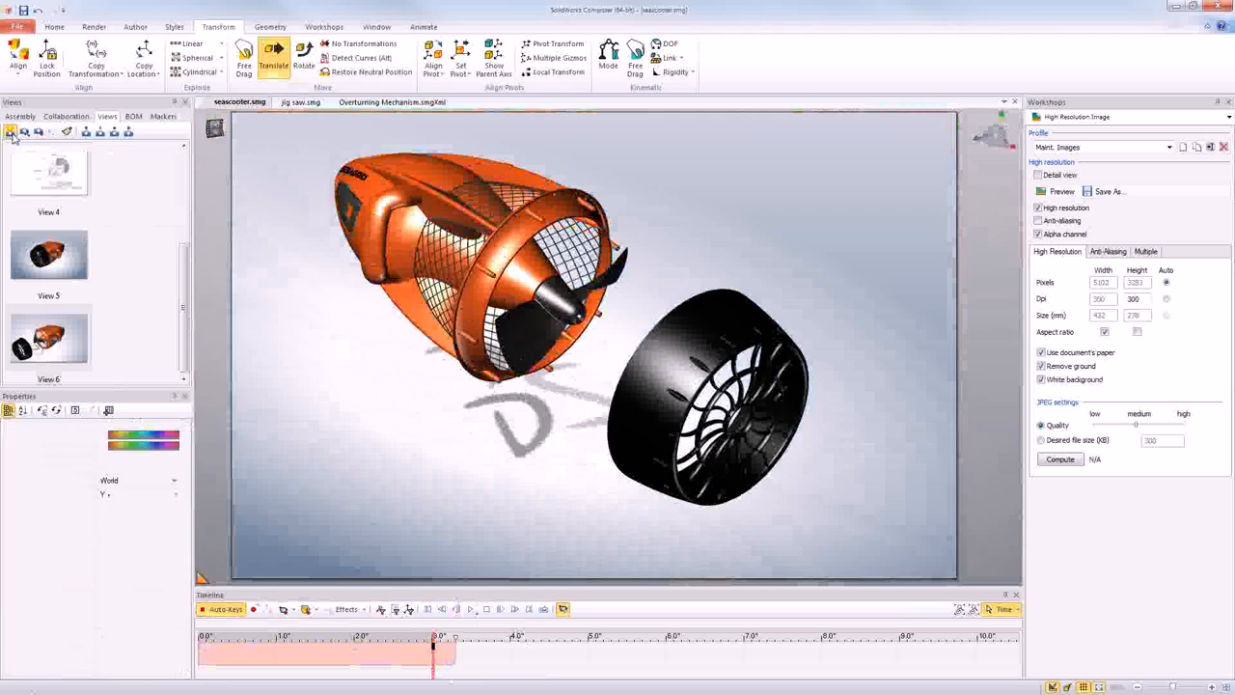
{"action": "left_click", "coordinate": [10, 131]}
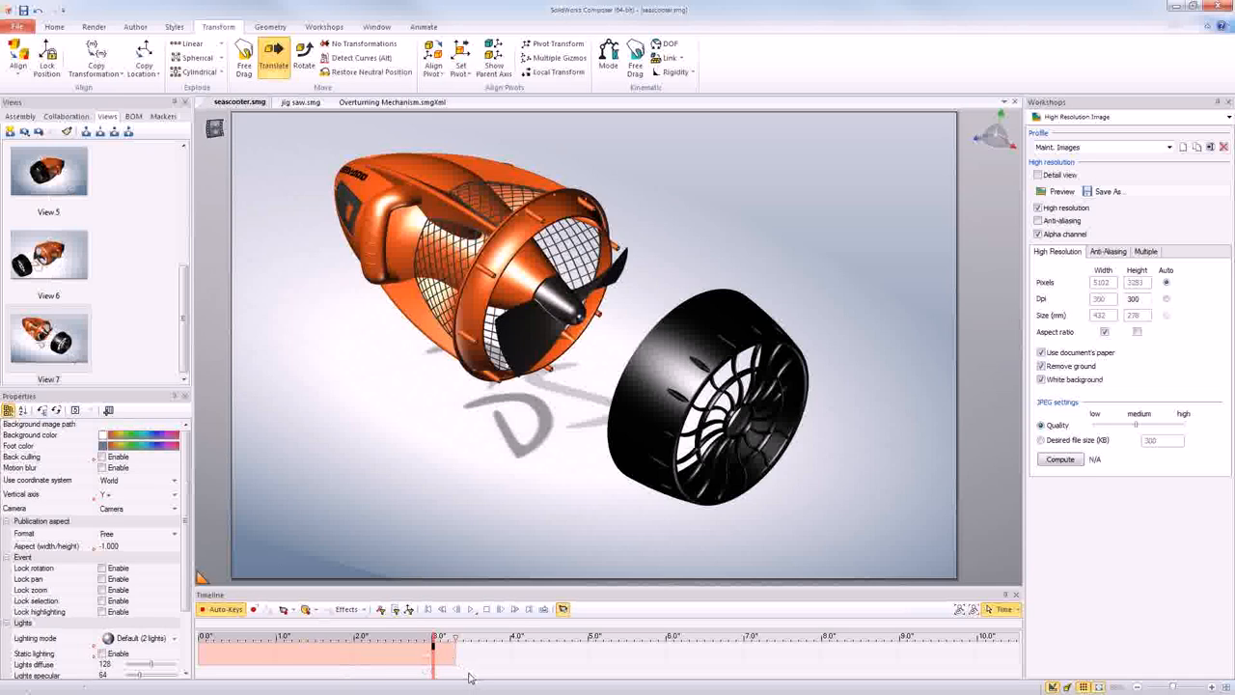
- Delete the key at 3 seconds on the timeline and return to 0 seconds
{"action": "left_click", "coordinate": [436, 639]}
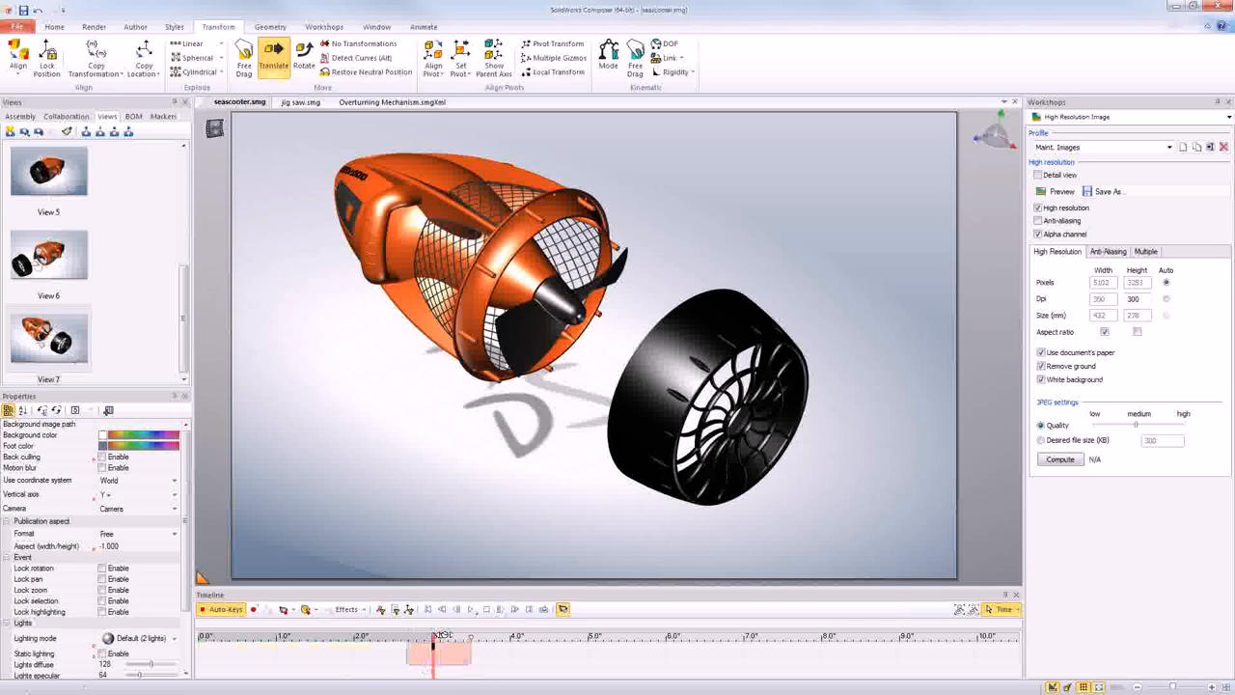
{"action": "left_click", "coordinate": [443, 635]}
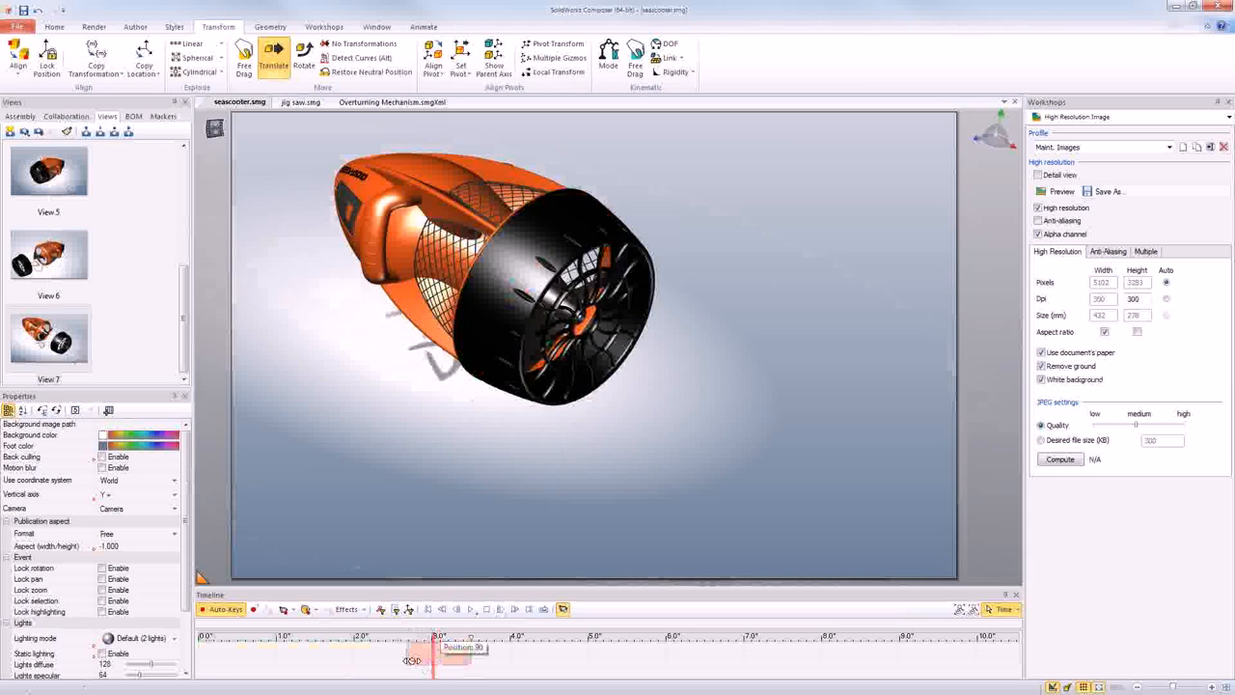
{"action": "left_click", "coordinate": [199, 638]}
- Add View 2 to the timeline at 0 seconds and again at 2 seconds
{"action": "left_click_drag", "start_coordinate": [184, 345], "coordinate": [162, 233]}
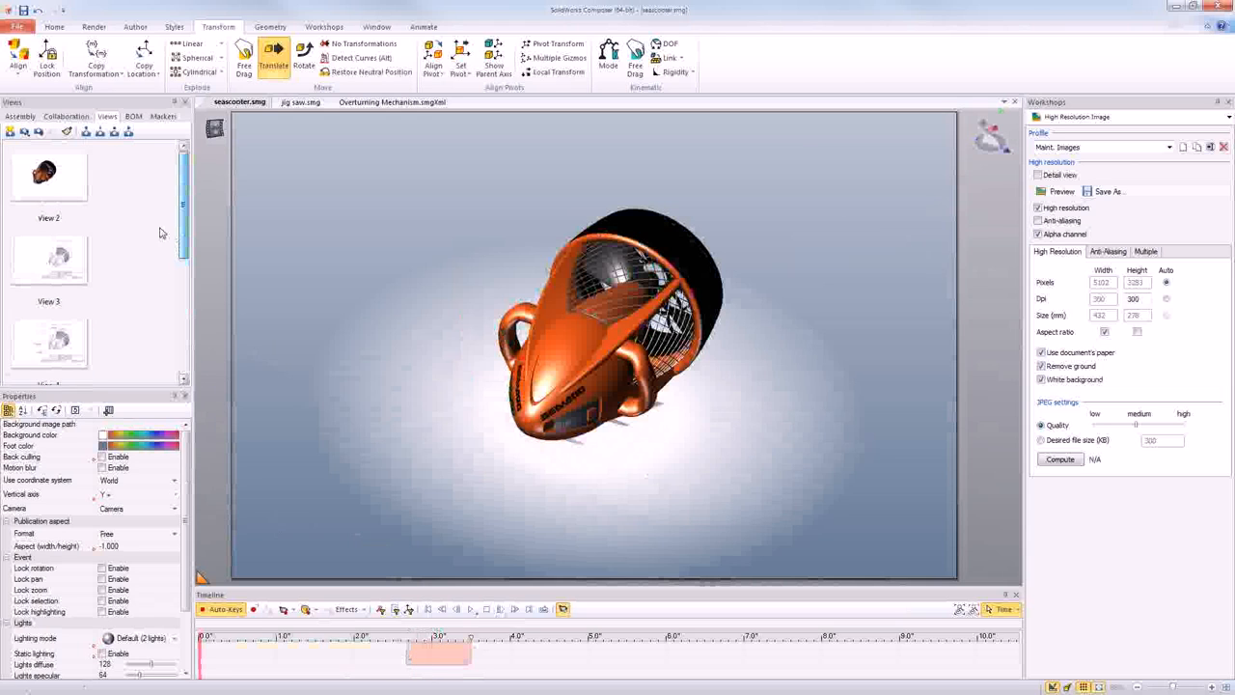
{"action": "left_click", "coordinate": [58, 193]}
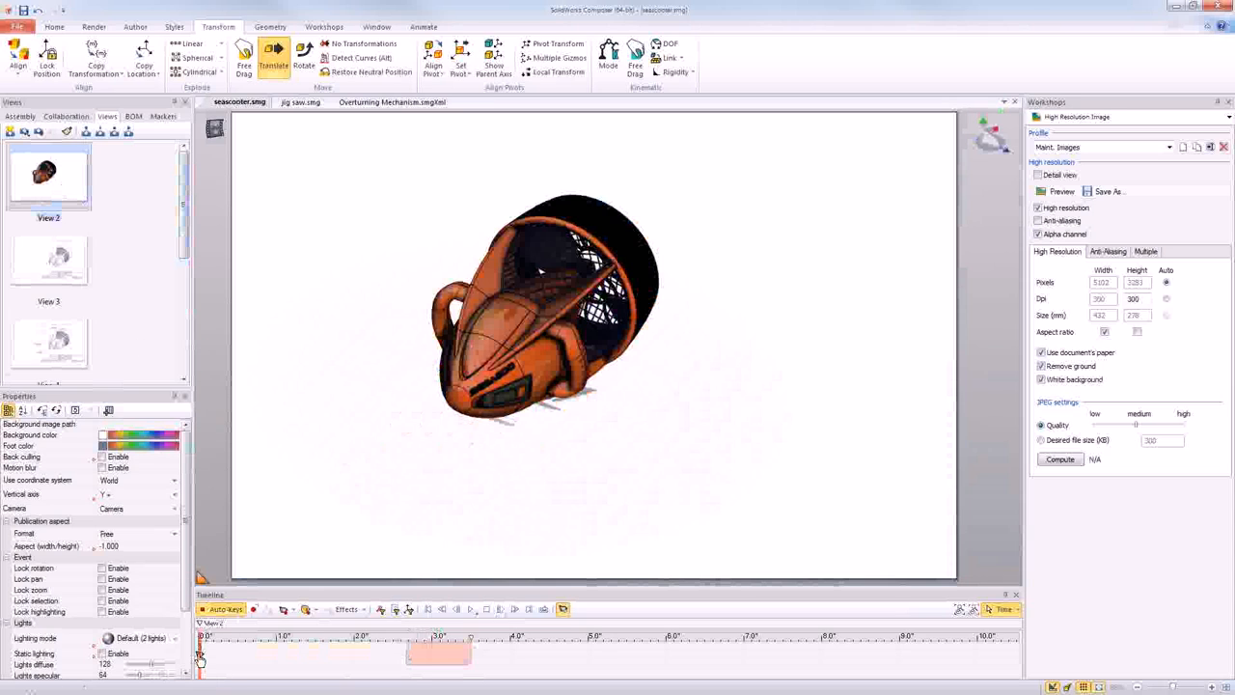
{"action": "left_click_drag", "start_coordinate": [187, 242], "coordinate": [173, 364]}
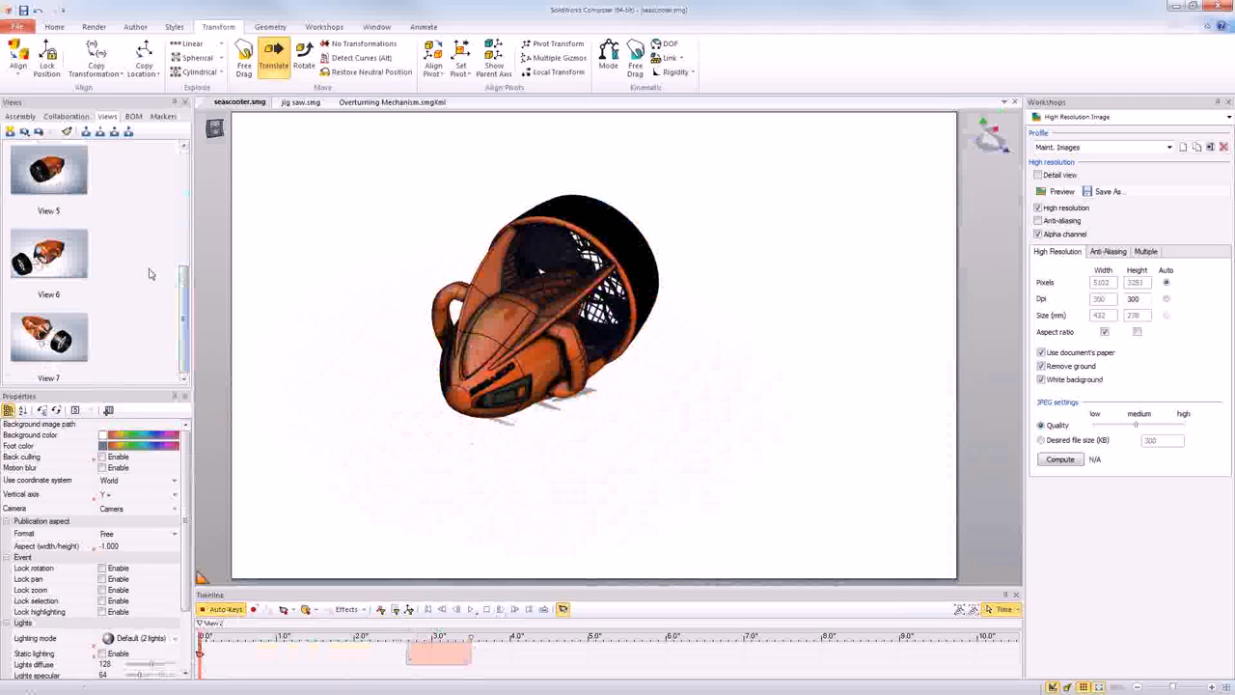
{"action": "left_click_drag", "start_coordinate": [183, 275], "coordinate": [185, 171]}
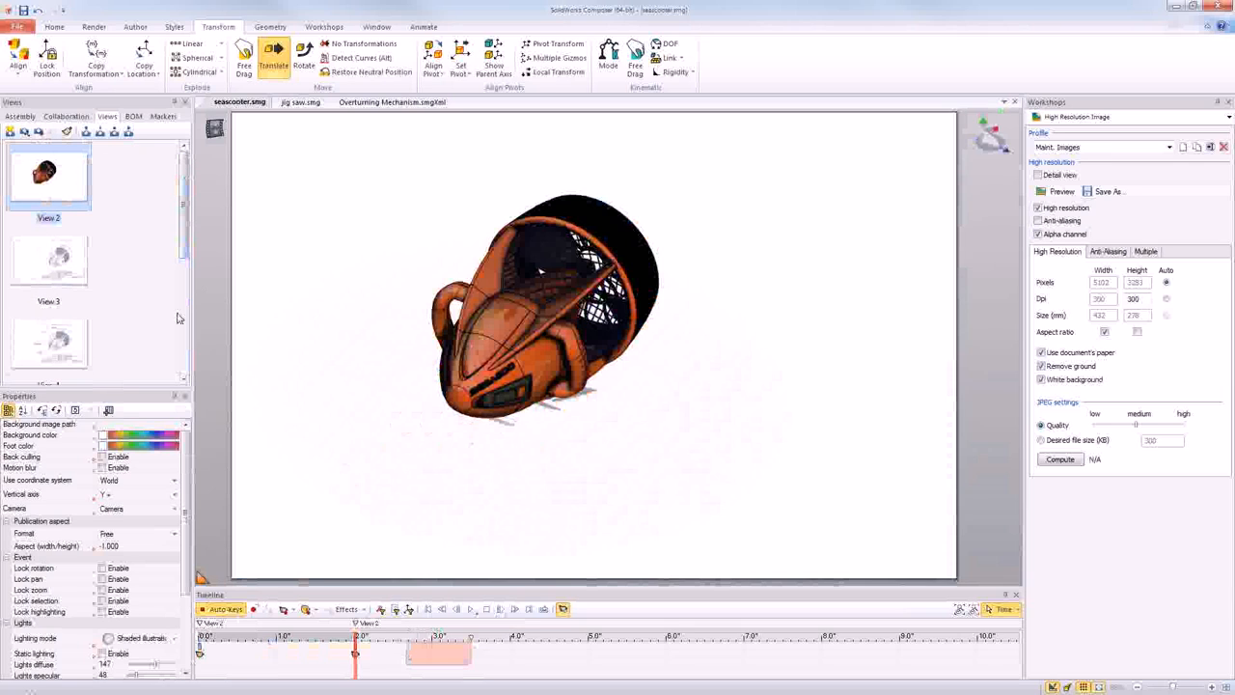
- Add View 5 at 4 seconds, View 6 at 6 seconds and View 7 at 8 seconds on the timeline
{"action": "scroll", "coordinate": [174, 332], "scroll_direction": "down", "scroll_amount": 2}
{"action": "scroll", "coordinate": [175, 332], "scroll_direction": "down", "scroll_amount": 1}
{"action": "left_click", "coordinate": [39, 172]}
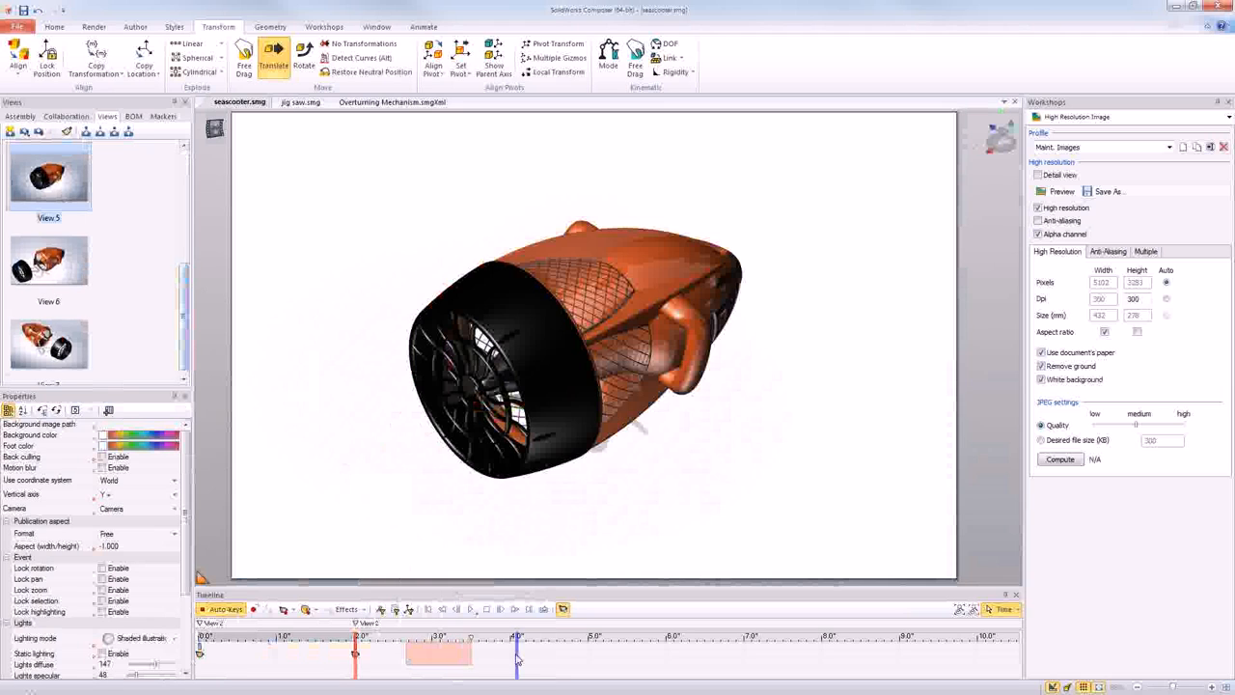
{"action": "left_click", "coordinate": [516, 659]}
{"action": "left_click", "coordinate": [48, 260]}
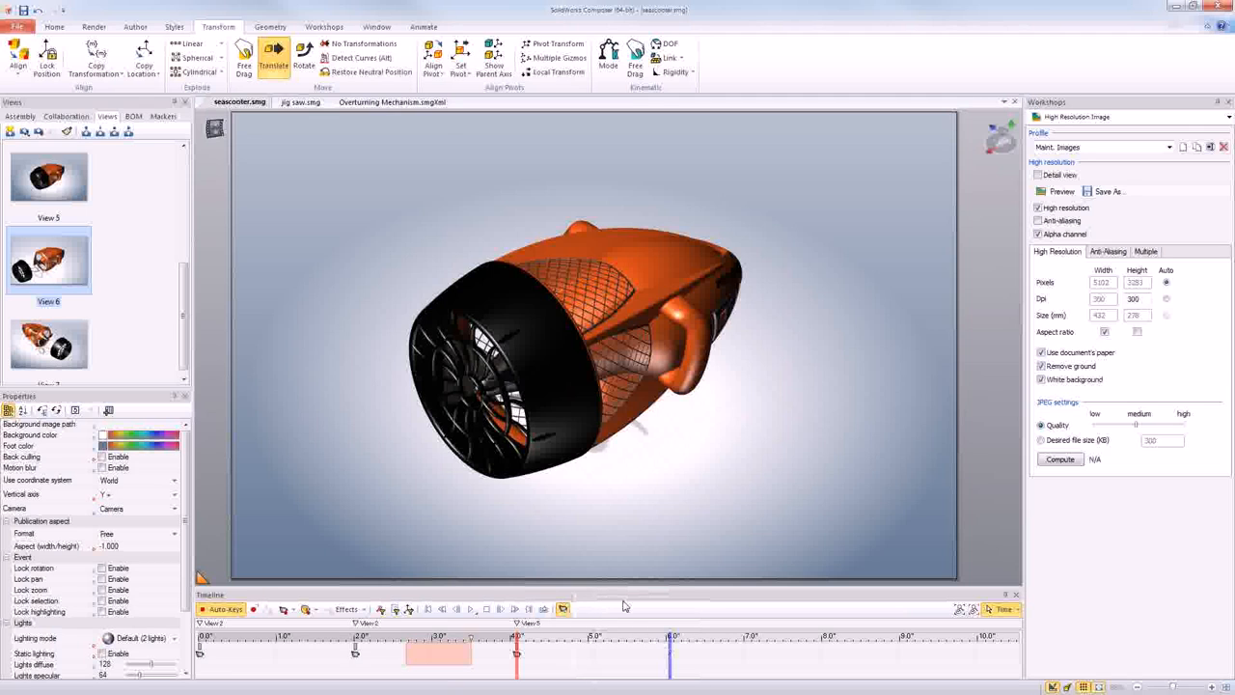
{"action": "mouse_move", "coordinate": [63, 349]}
{"action": "left_mouse_down"}
{"action": "mouse_move", "coordinate": [253, 350]}
{"action": "mouse_move", "coordinate": [744, 588]}
{"action": "mouse_move", "coordinate": [823, 649]}
{"action": "left_mouse_up"}
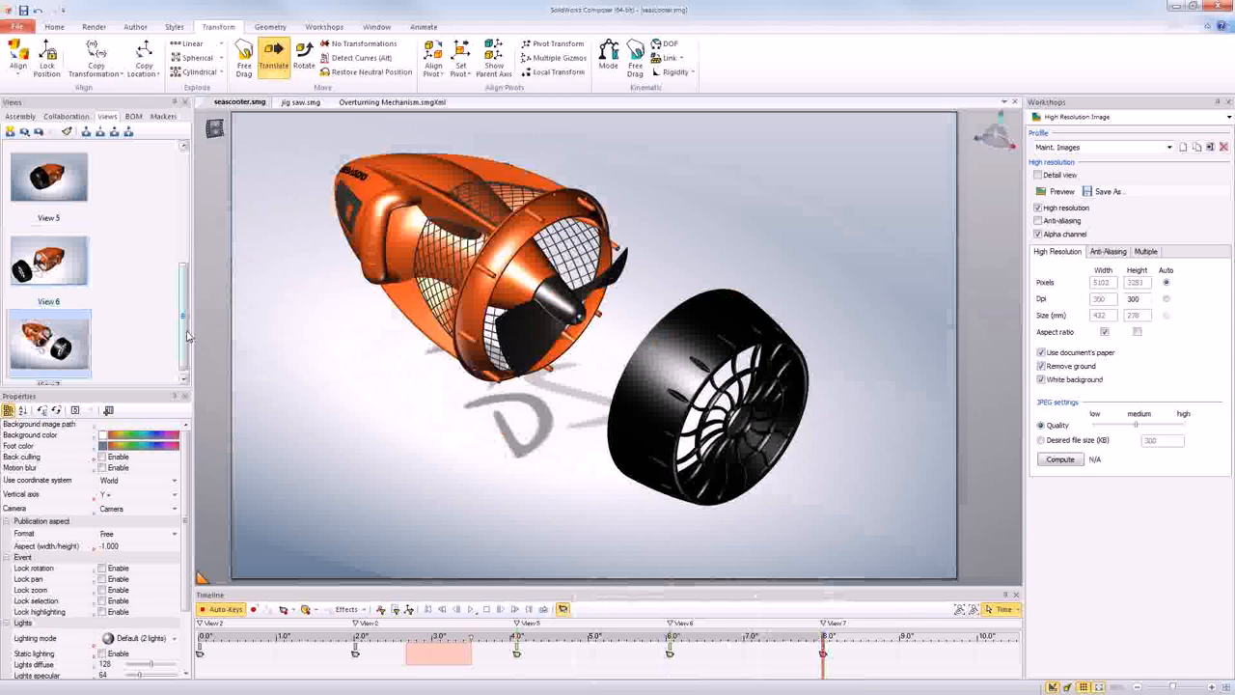
{"action": "mouse_move", "coordinate": [183, 332]}
{"action": "left_mouse_down"}
{"action": "mouse_move", "coordinate": [175, 233]}
{"action": "mouse_move", "coordinate": [172, 383]}
{"action": "left_mouse_up"}
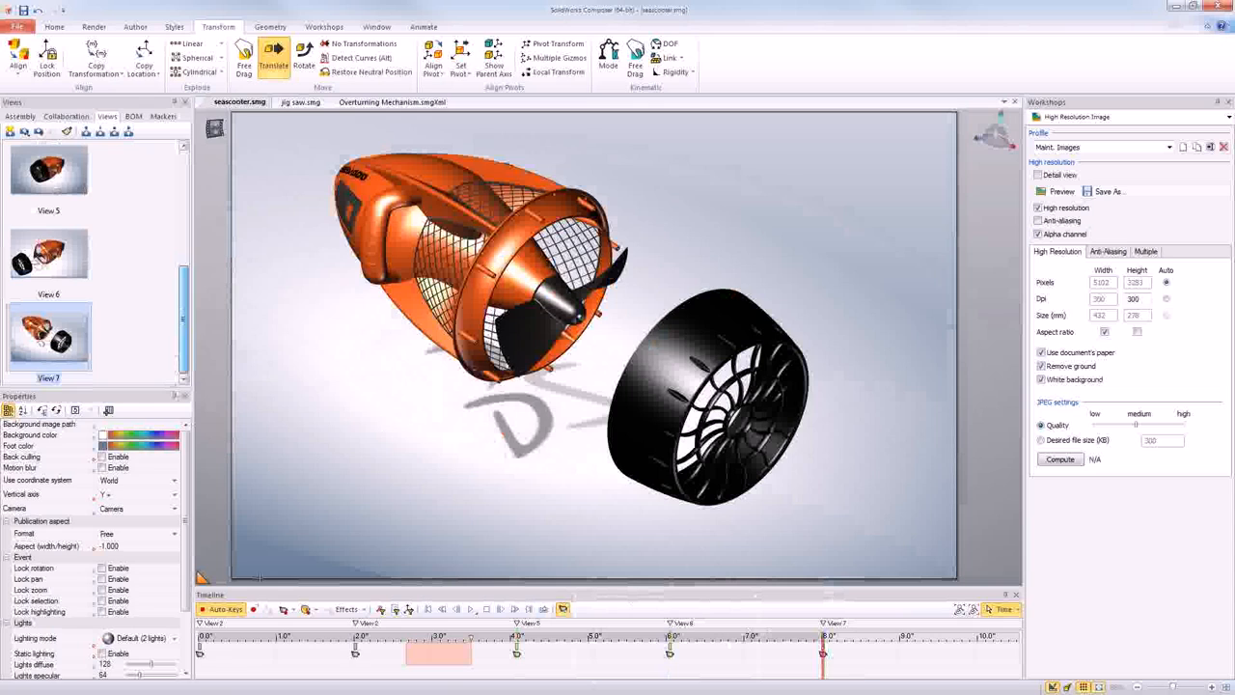
- Clear the time selection, return to 0 seconds and play the animation through the saved views
{"action": "left_click", "coordinate": [200, 677]}
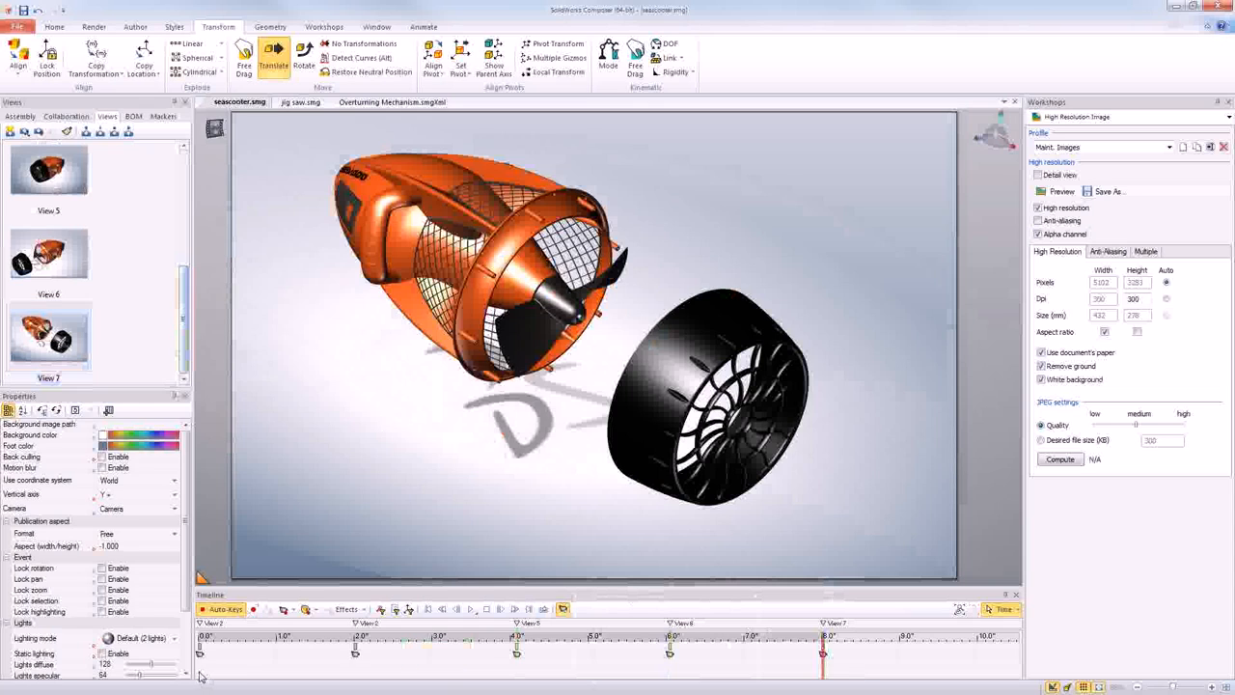
{"action": "left_click", "coordinate": [201, 677]}
{"action": "left_click", "coordinate": [471, 608]}
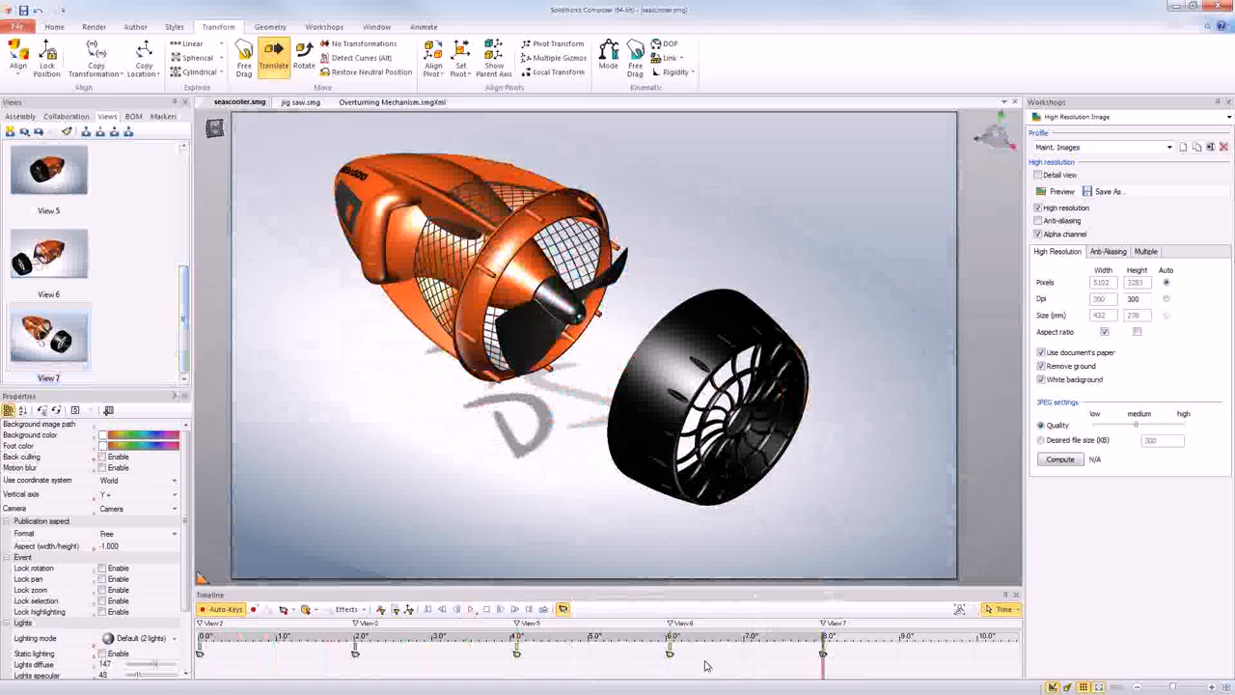
- Select all timeline keys from 0 to 8 seconds and copy the sequence so the duplicate starts at 10 seconds
{"action": "scroll", "coordinate": [708, 666], "scroll_direction": "down", "scroll_amount": 2}
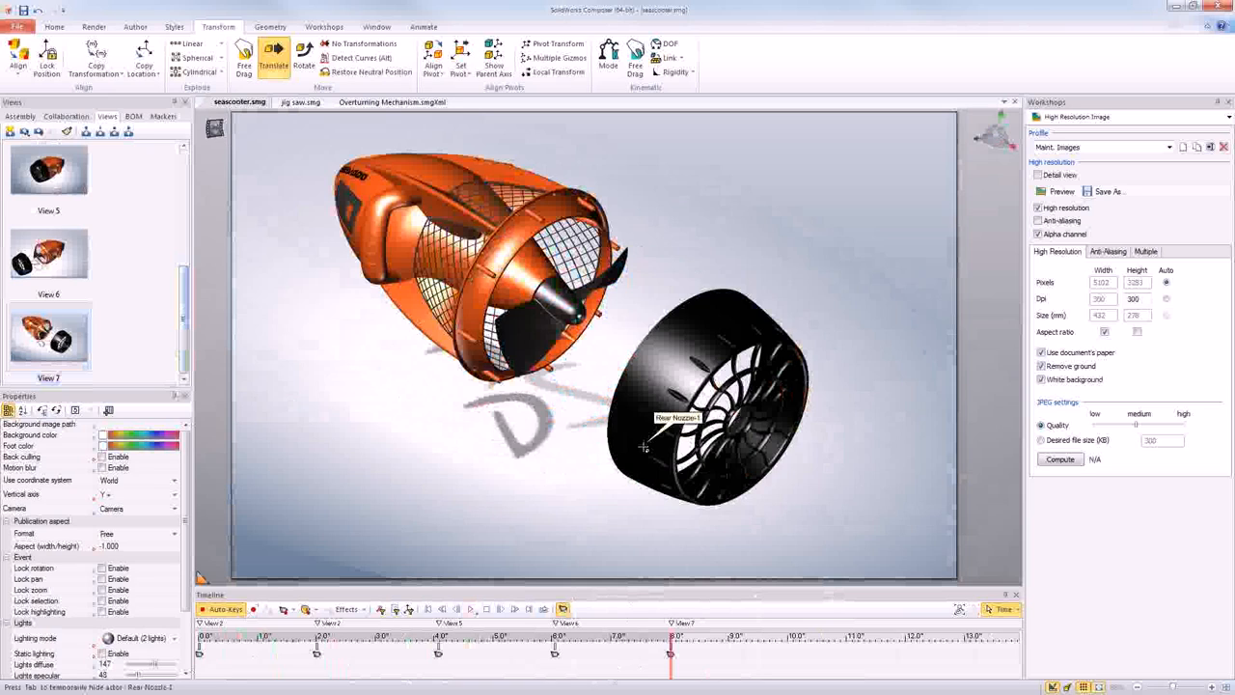
{"action": "left_click_drag", "start_coordinate": [687, 652], "coordinate": [193, 627]}
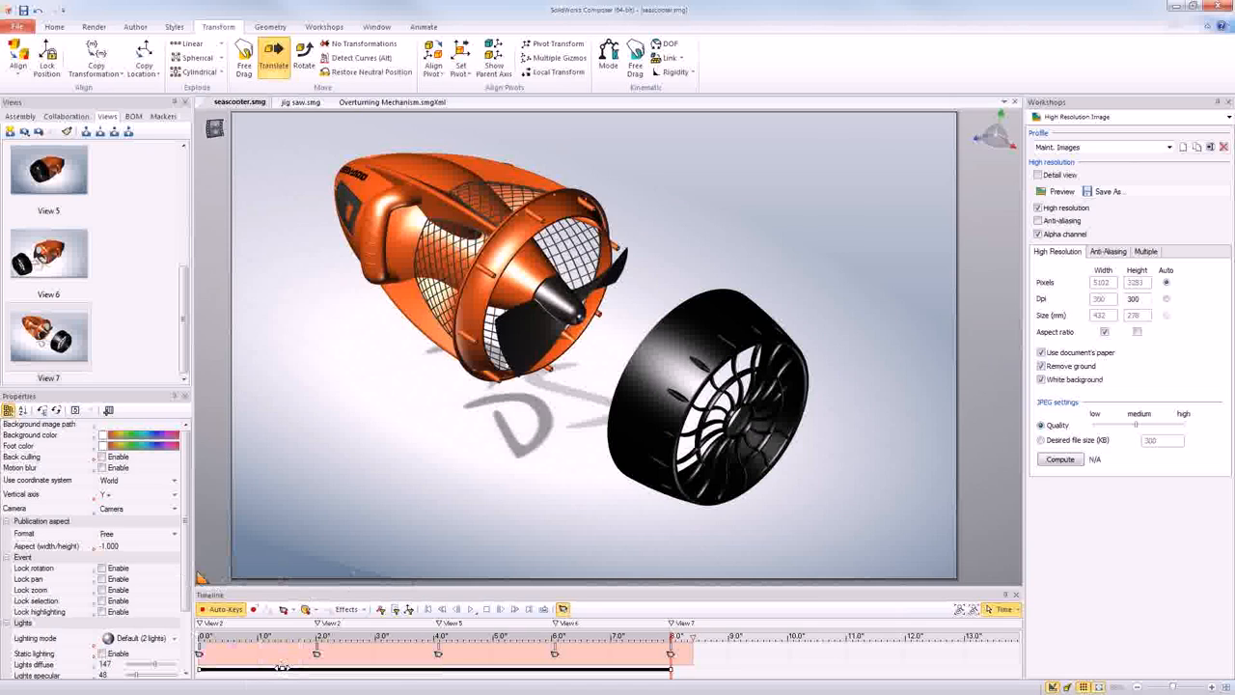
{"action": "left_click_drag", "start_coordinate": [289, 671], "coordinate": [866, 684]}
{"action": "middle_click_drag", "start_coordinate": [761, 668], "coordinate": [358, 666]}
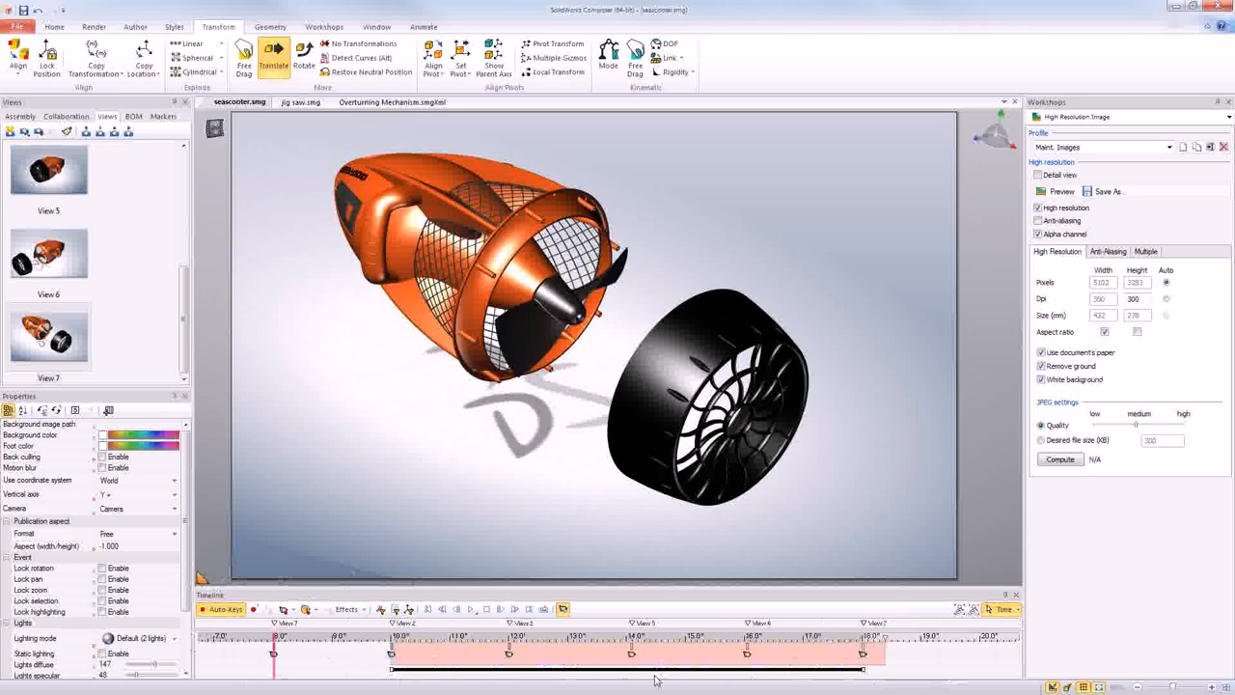
- Invert the time selection of the copied keys to reverse their order, and play the animation
{"action": "right_click", "coordinate": [614, 668]}
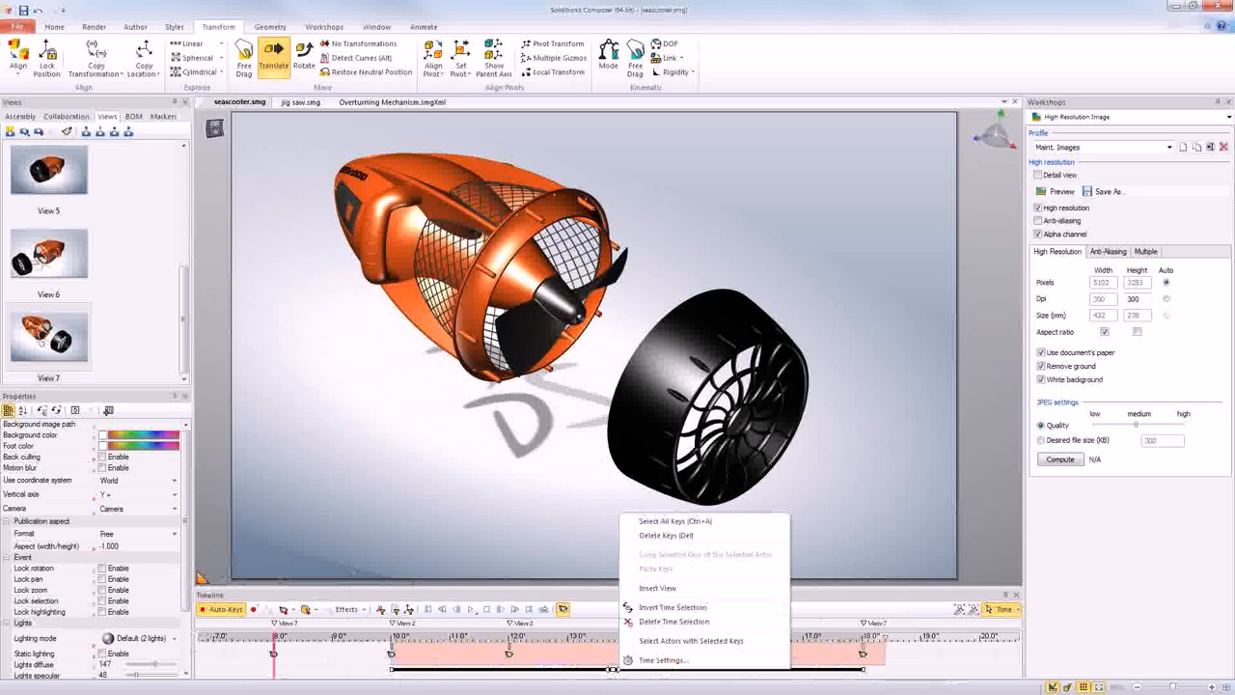
{"action": "left_click", "coordinate": [662, 608]}
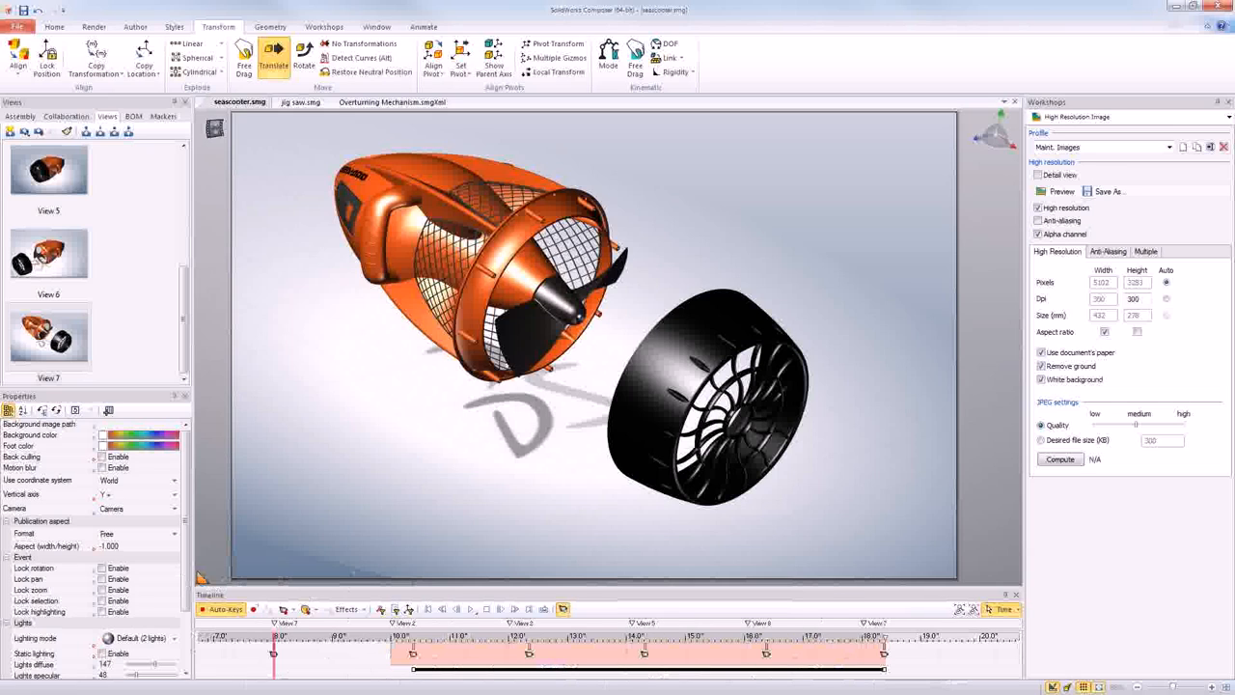
{"action": "left_click", "coordinate": [472, 609]}
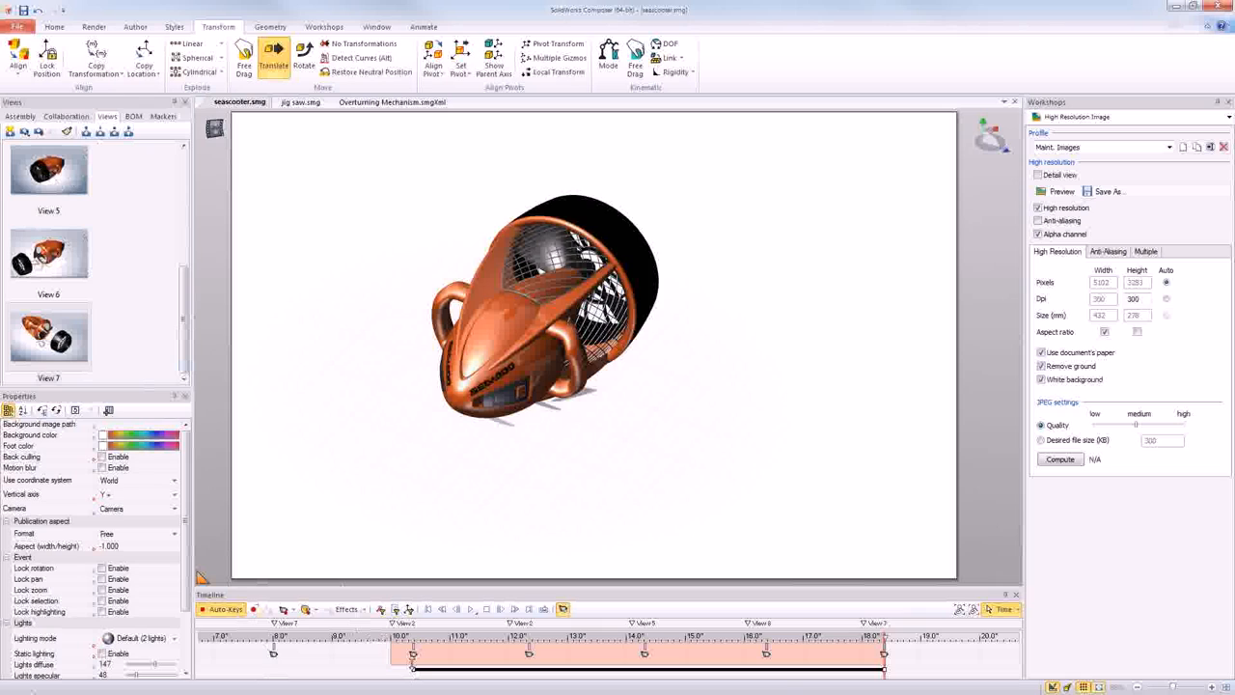
- Clear the time selection and replay the reversed sequence from about 11 seconds
{"action": "left_click", "coordinate": [473, 664]}
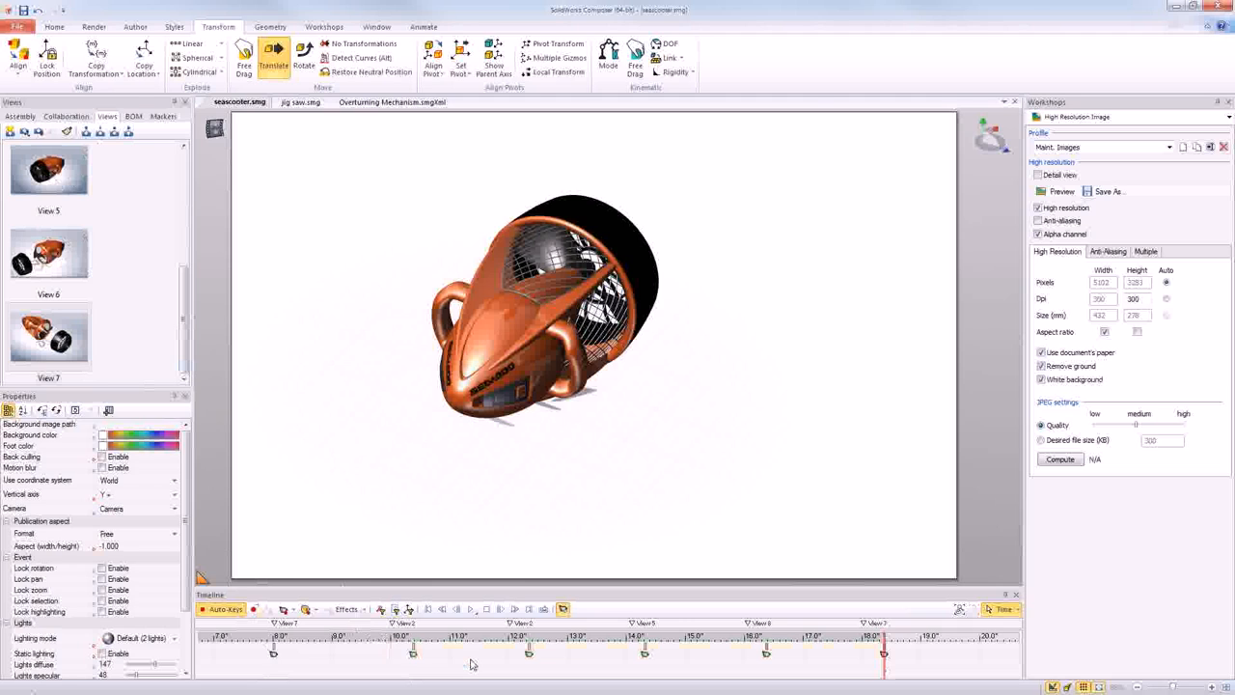
{"action": "left_click", "coordinate": [473, 664]}
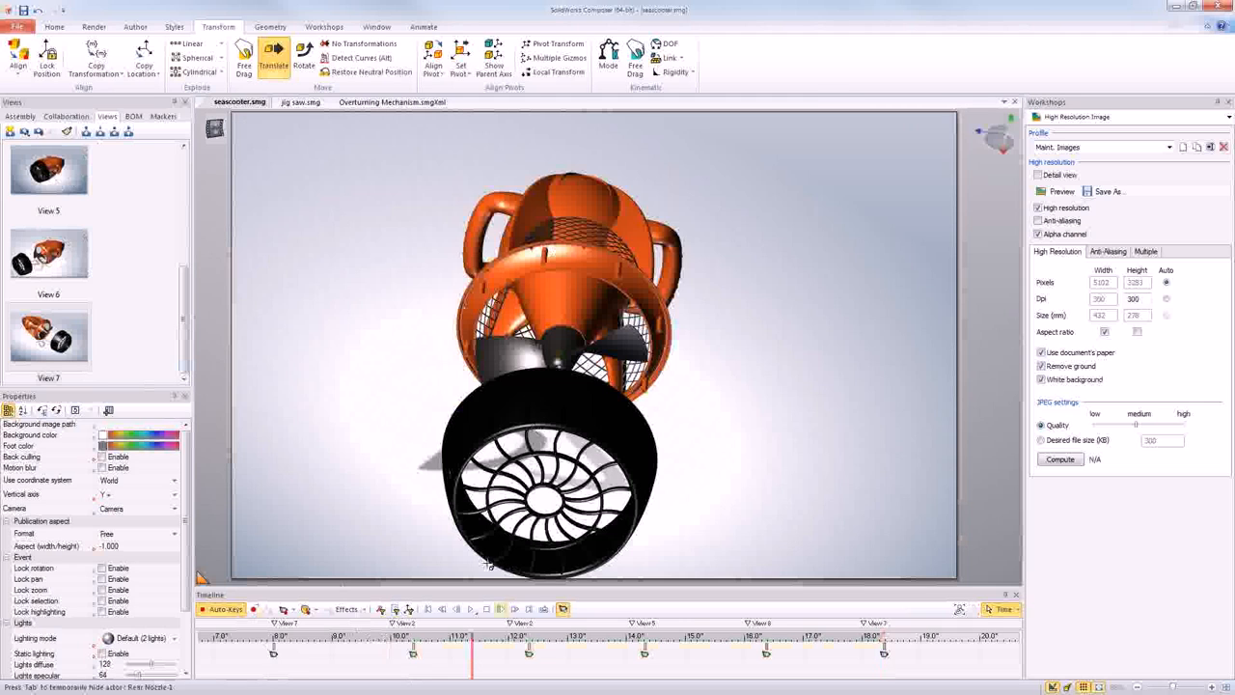
{"action": "left_click", "coordinate": [473, 611]}
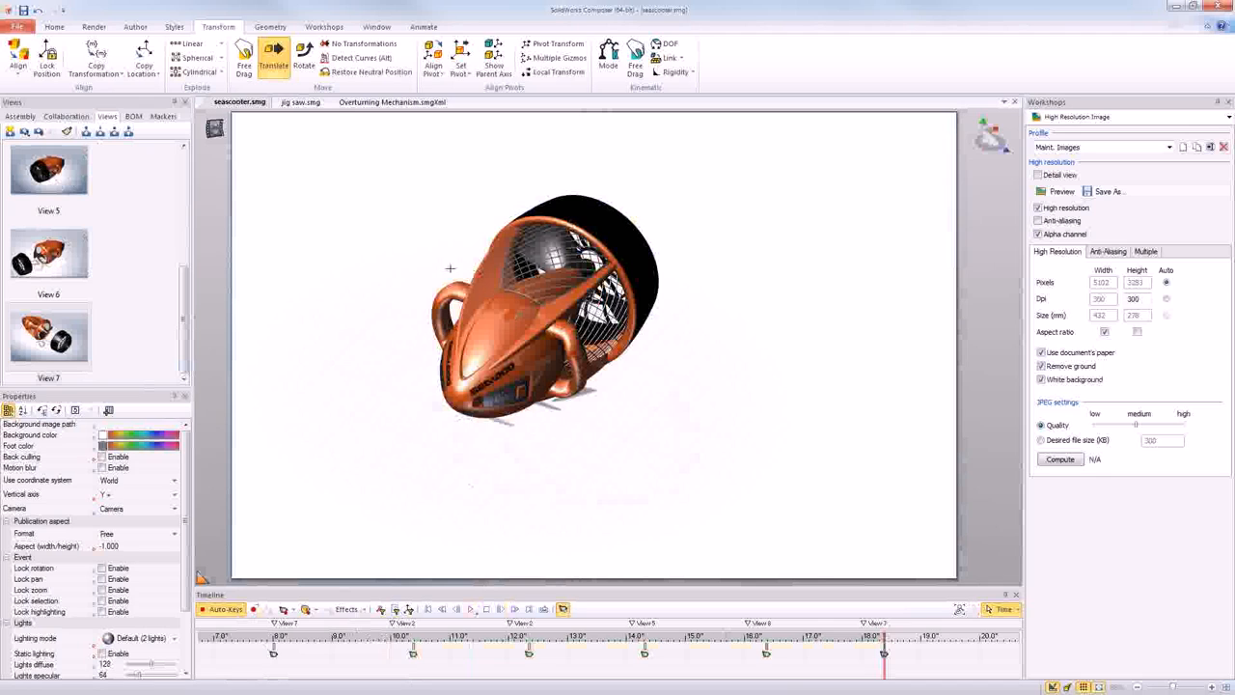
- Delete all unused keys from the animation and play it from the 8-second key
{"action": "right_click_drag", "start_coordinate": [431, 255], "coordinate": [428, 254]}
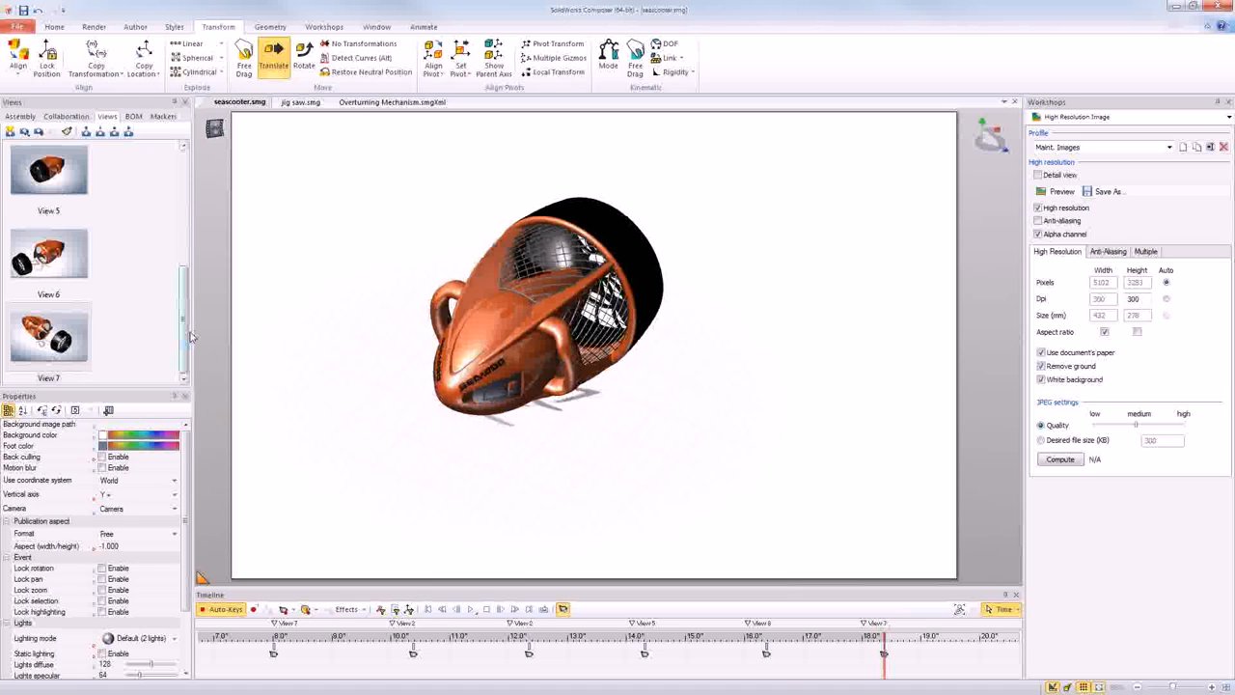
{"action": "left_click", "coordinate": [424, 28]}
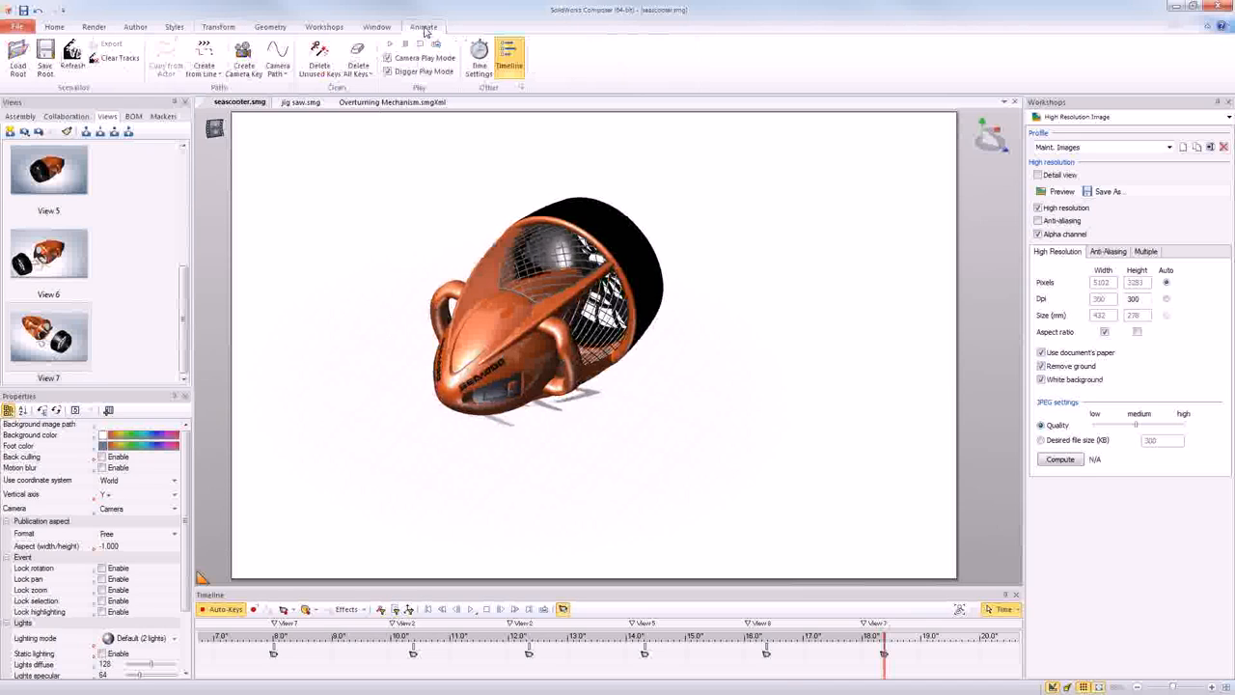
{"action": "left_click", "coordinate": [318, 78]}
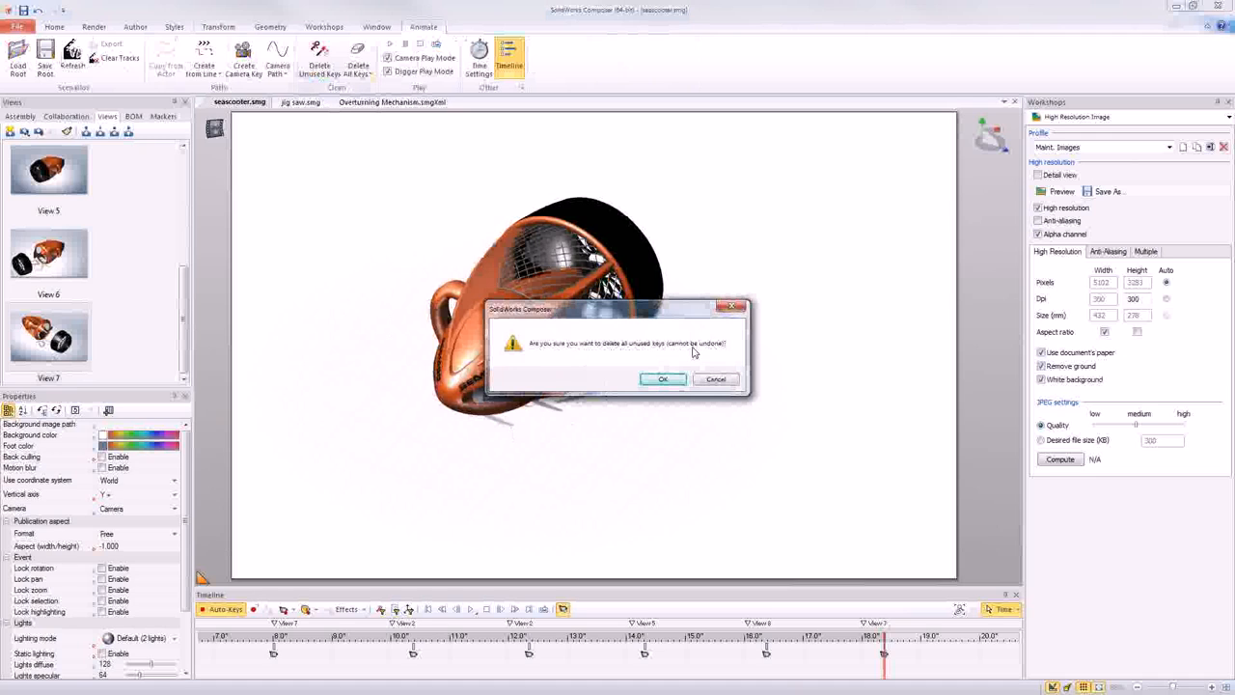
{"action": "left_click", "coordinate": [666, 379]}
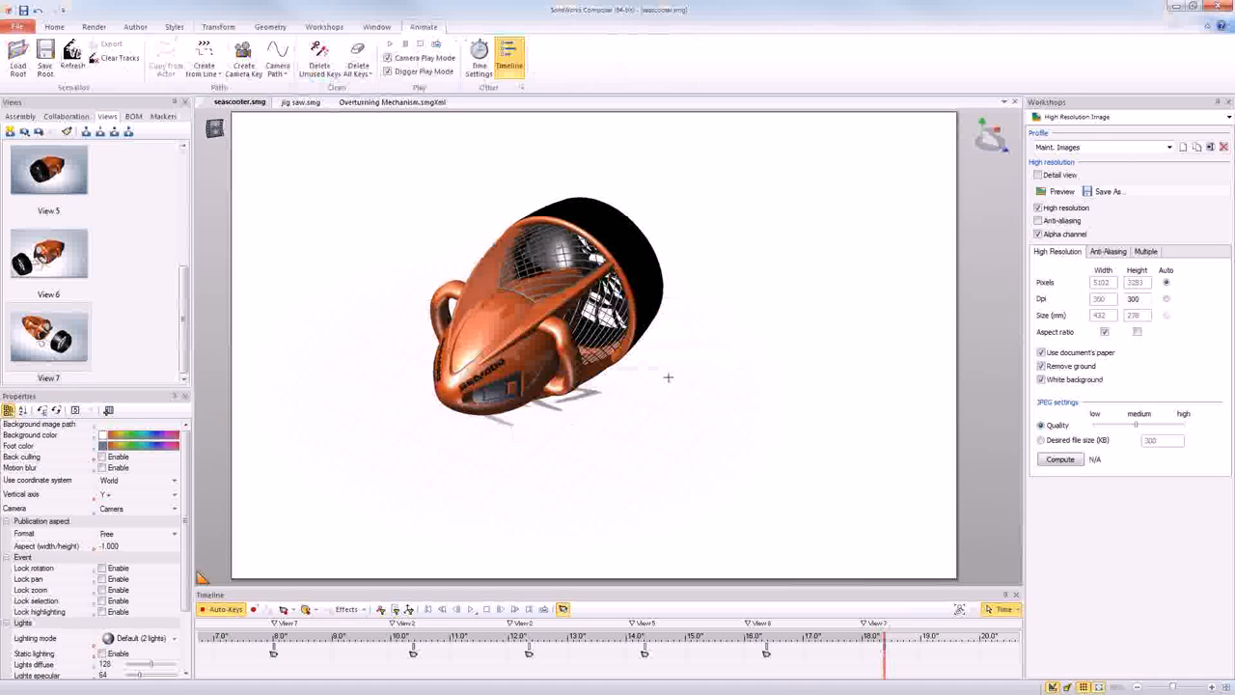
{"action": "left_click", "coordinate": [275, 677]}
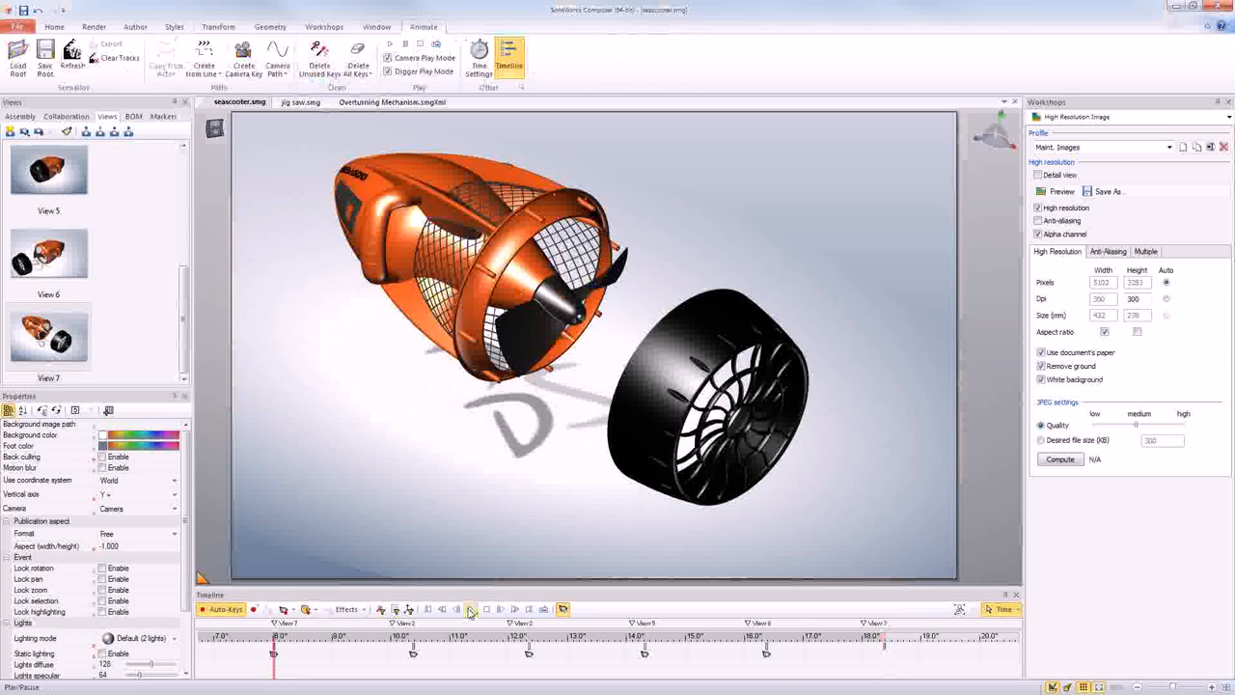
{"action": "left_click", "coordinate": [470, 609]}
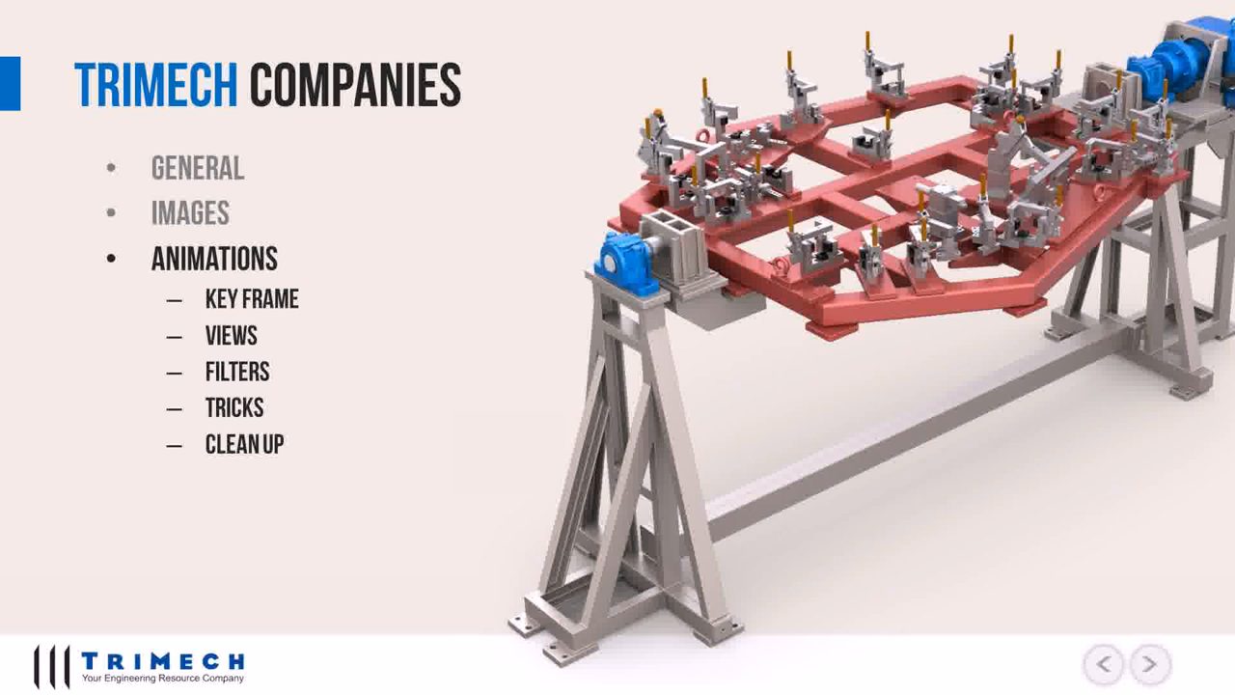
{"action": "key", "text": "Right"}
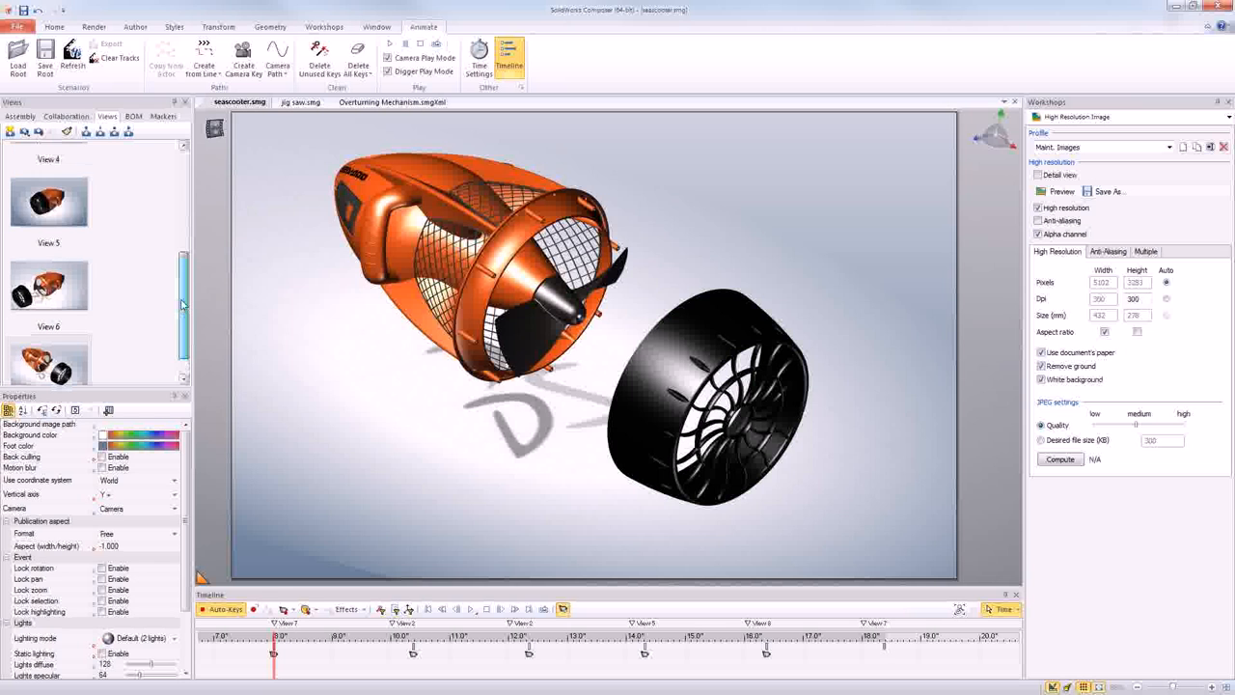
- Widen the Views pane so the thumbnails of Views 2 to 7 are arranged in two columns
{"action": "scroll", "coordinate": [183, 210], "scroll_direction": "up", "scroll_amount": 2}
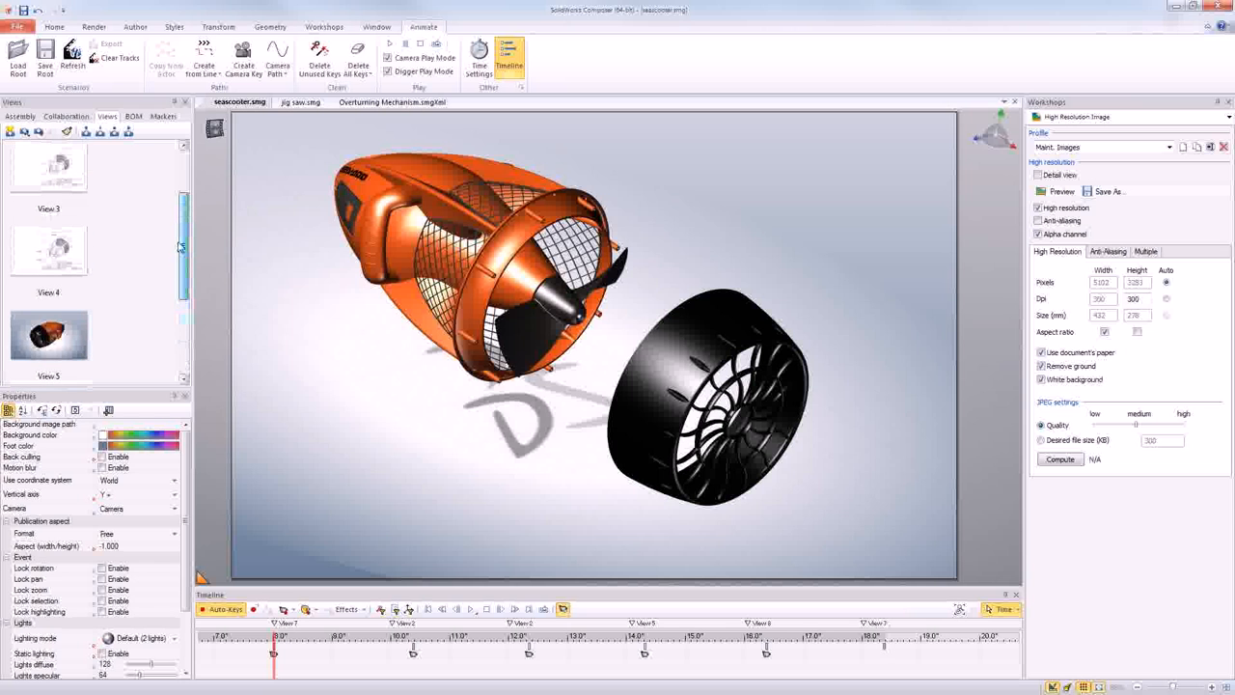
{"action": "scroll", "coordinate": [183, 211], "scroll_direction": "up", "scroll_amount": 1}
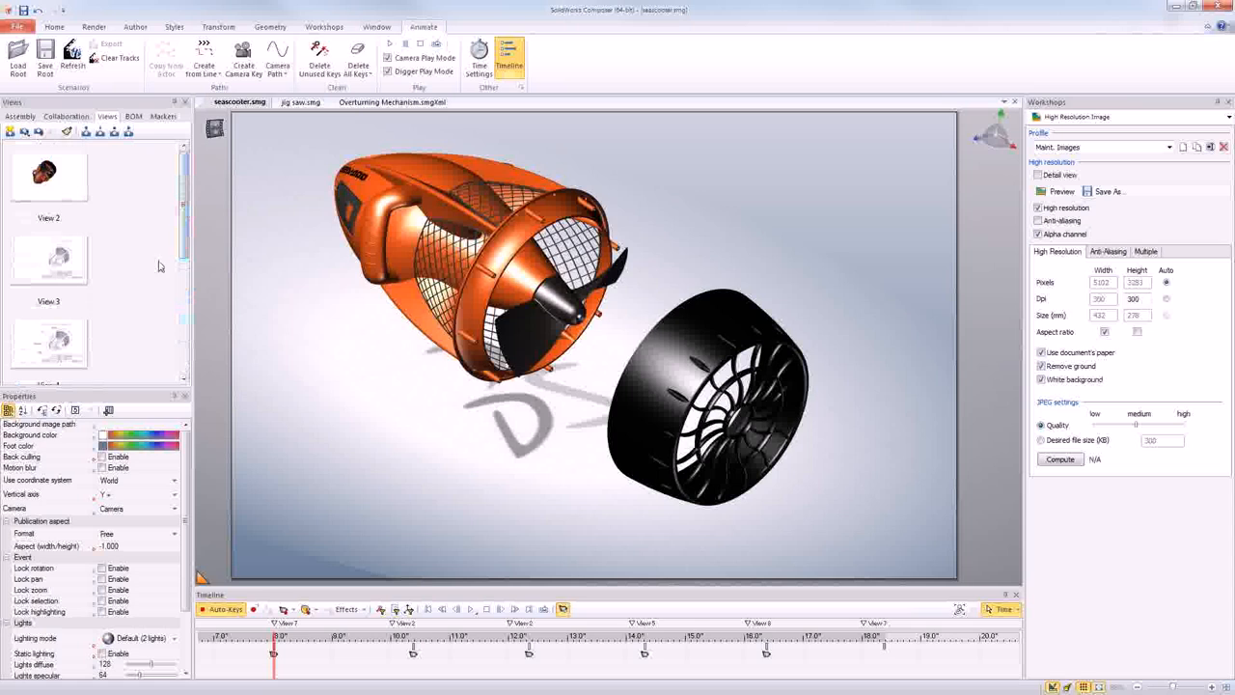
{"action": "left_click_drag", "start_coordinate": [183, 232], "coordinate": [170, 356]}
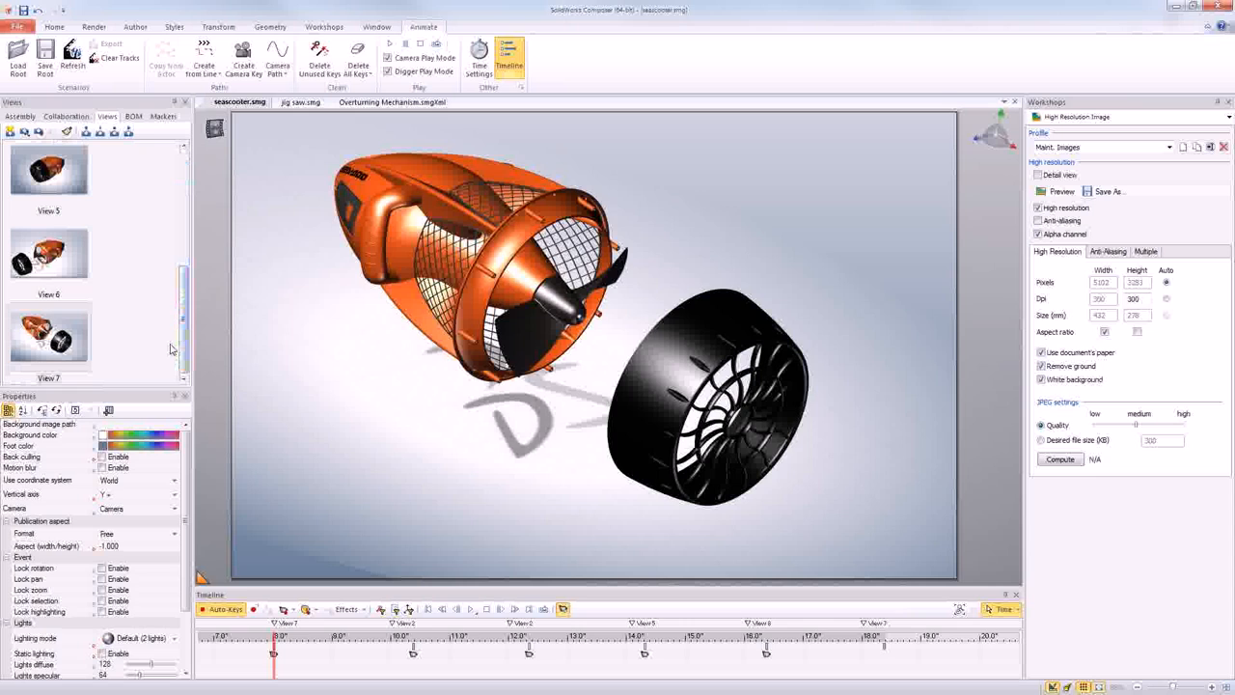
{"action": "left_click_drag", "start_coordinate": [194, 333], "coordinate": [214, 331]}
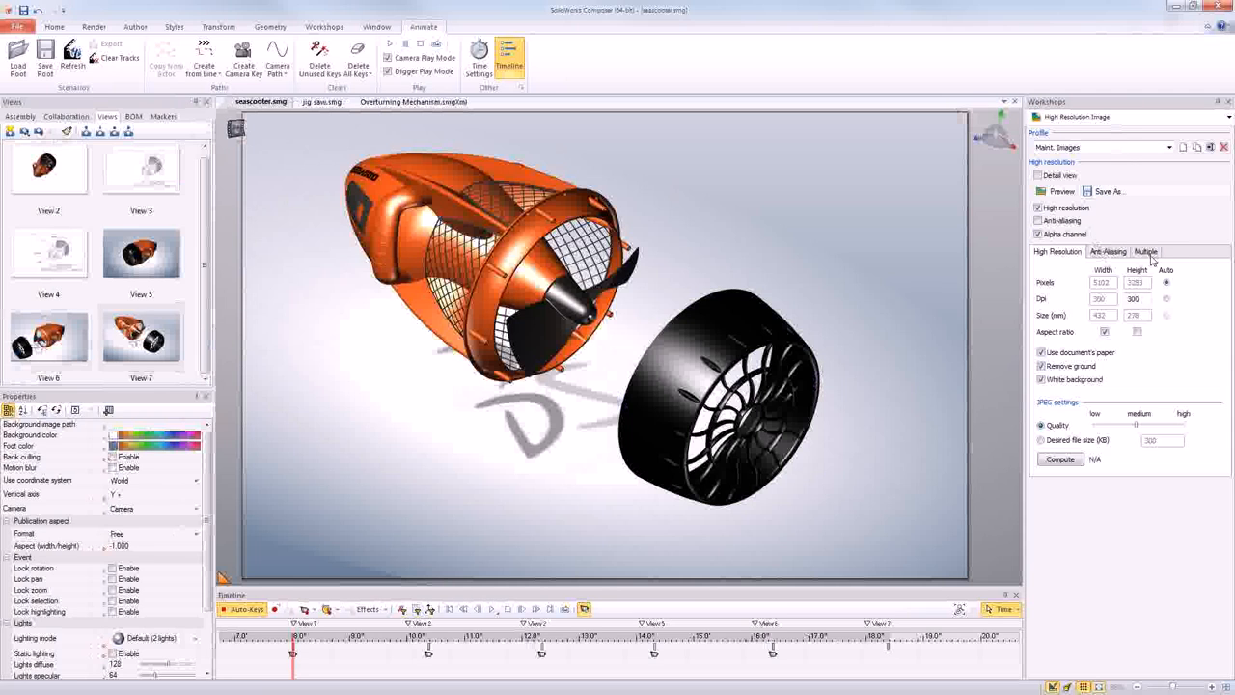
- Set up multiple-image output for the saved views with the file-name template %filename%_%viewname%
{"action": "left_click", "coordinate": [1146, 253]}
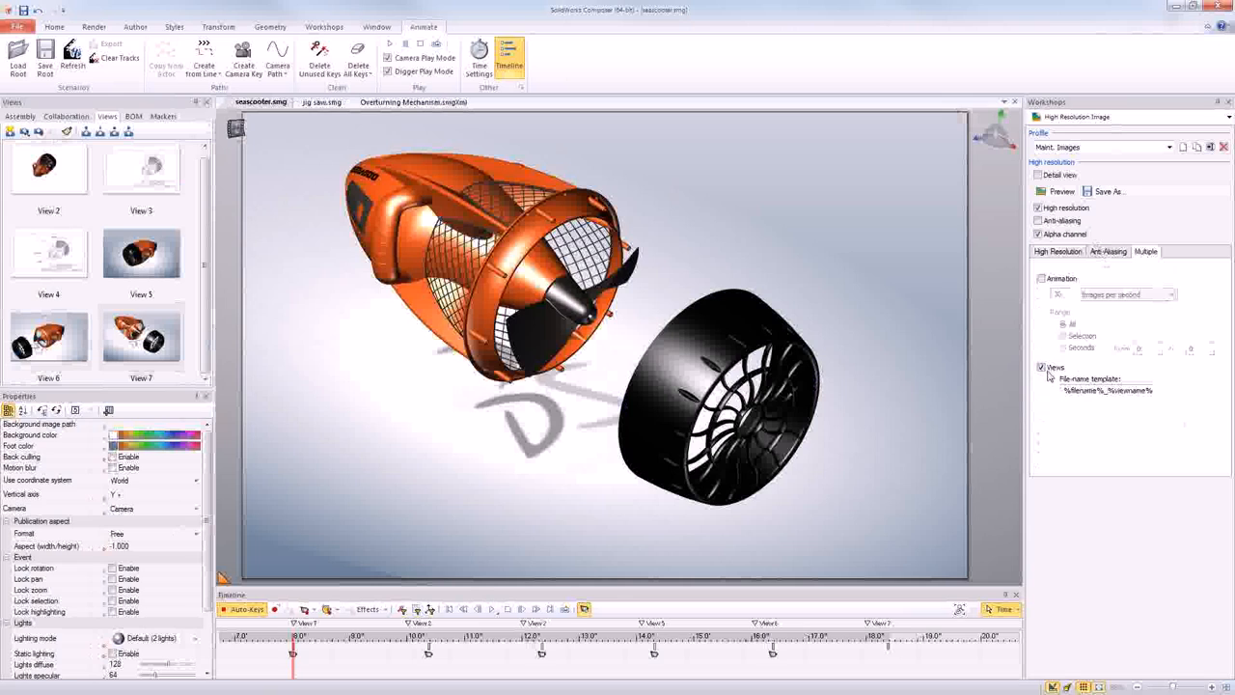
{"action": "left_click", "coordinate": [1105, 391]}
{"action": "type", "text": "_"}
- Start saving the high-resolution images and choose PNG as the file type
{"action": "left_click", "coordinate": [1102, 192]}
{"action": "left_click", "coordinate": [884, 479]}
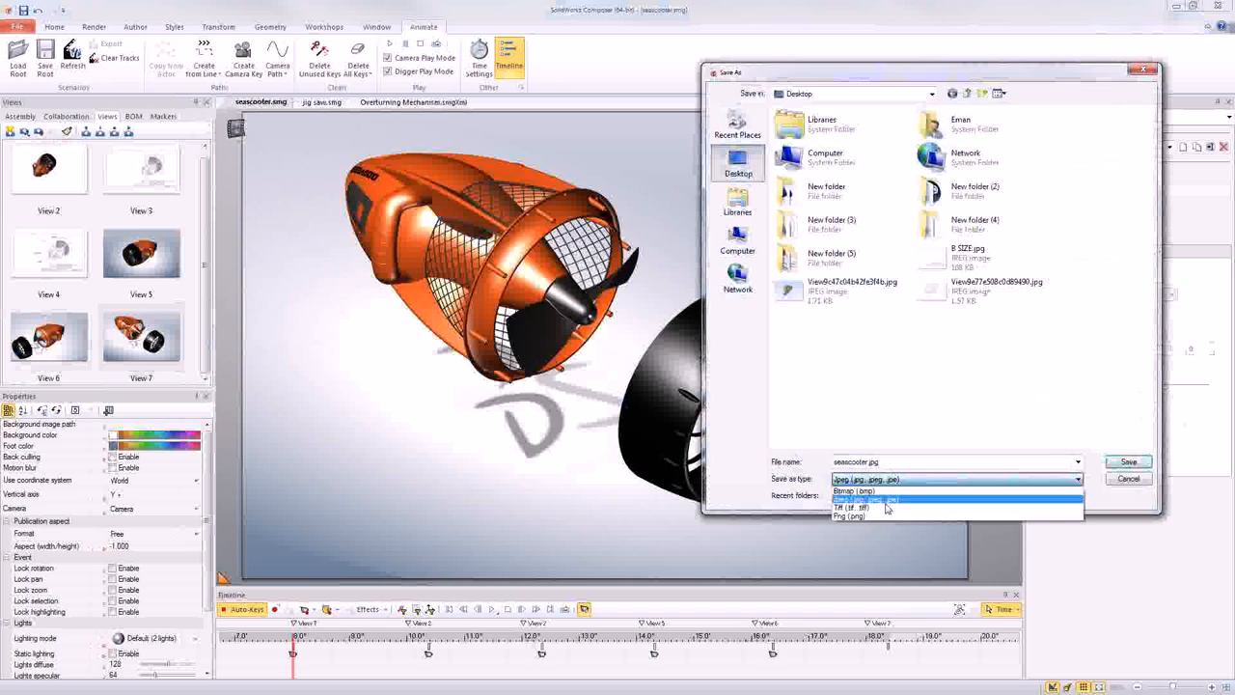
{"action": "left_click", "coordinate": [884, 517]}
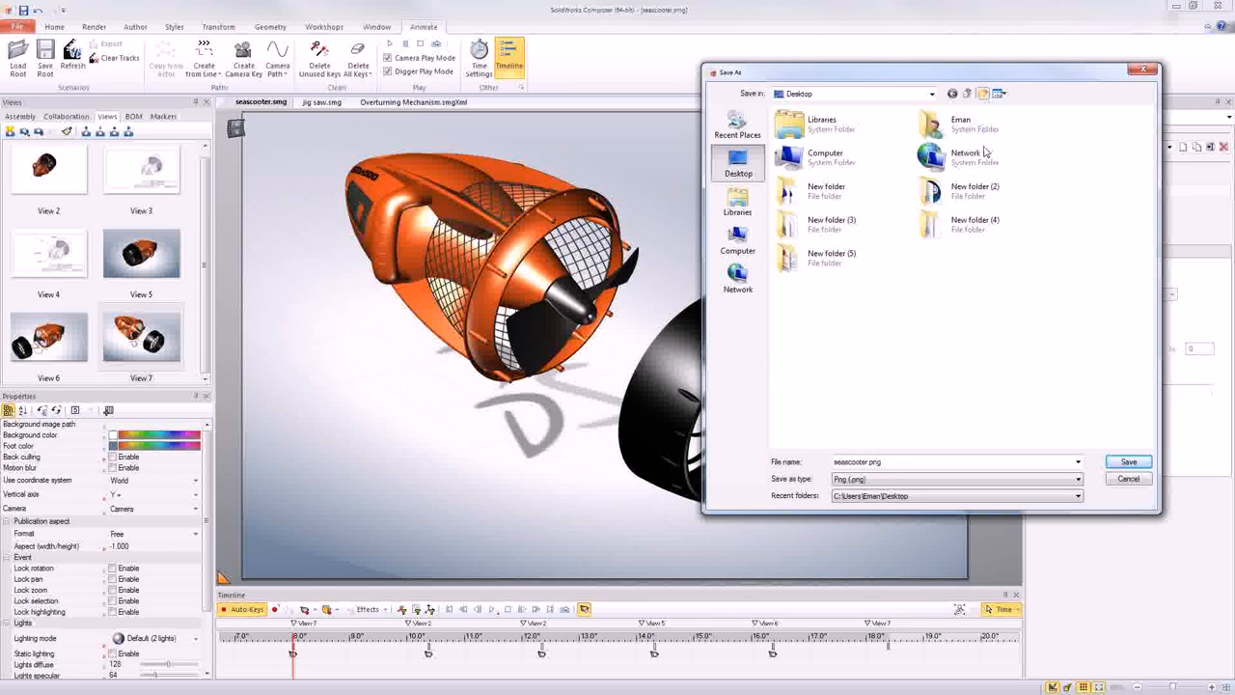
- Create a desktop folder named "scooter output" and save the view images into it under seascooter.png
{"action": "left_click", "coordinate": [982, 94]}
{"action": "type", "text": "s"}
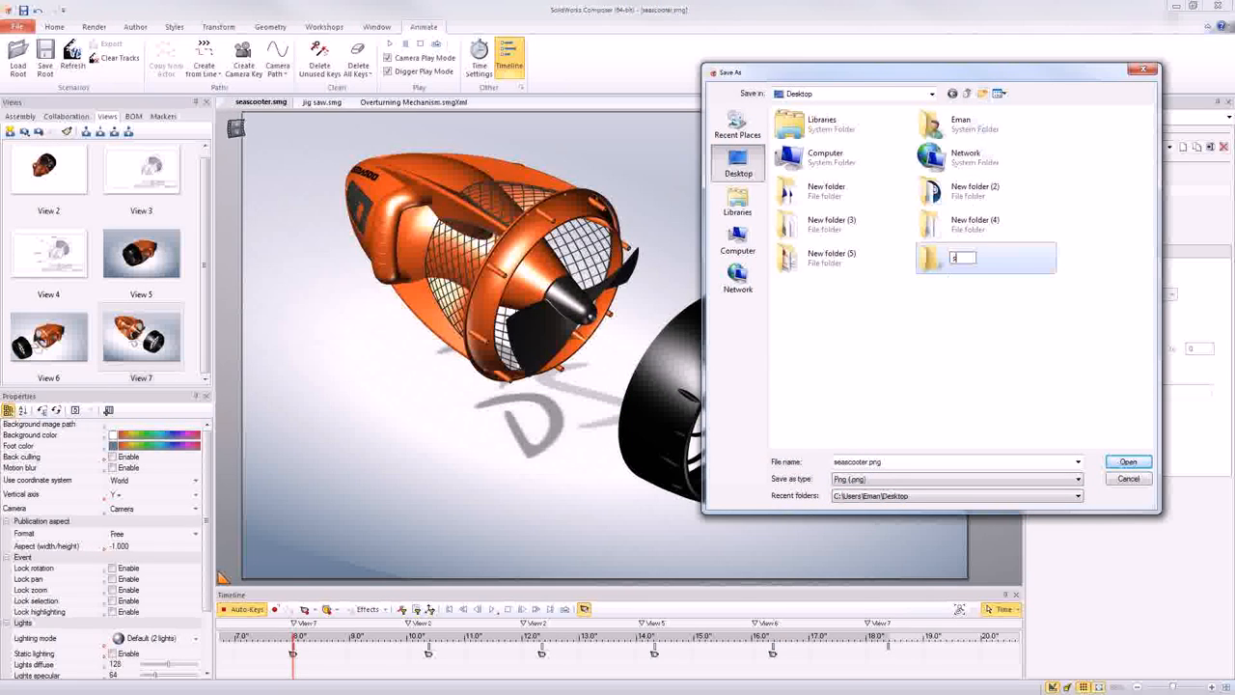
{"action": "type", "text": "cooter output"}
{"action": "key", "text": "Return"}
{"action": "left_click", "coordinate": [951, 343]}
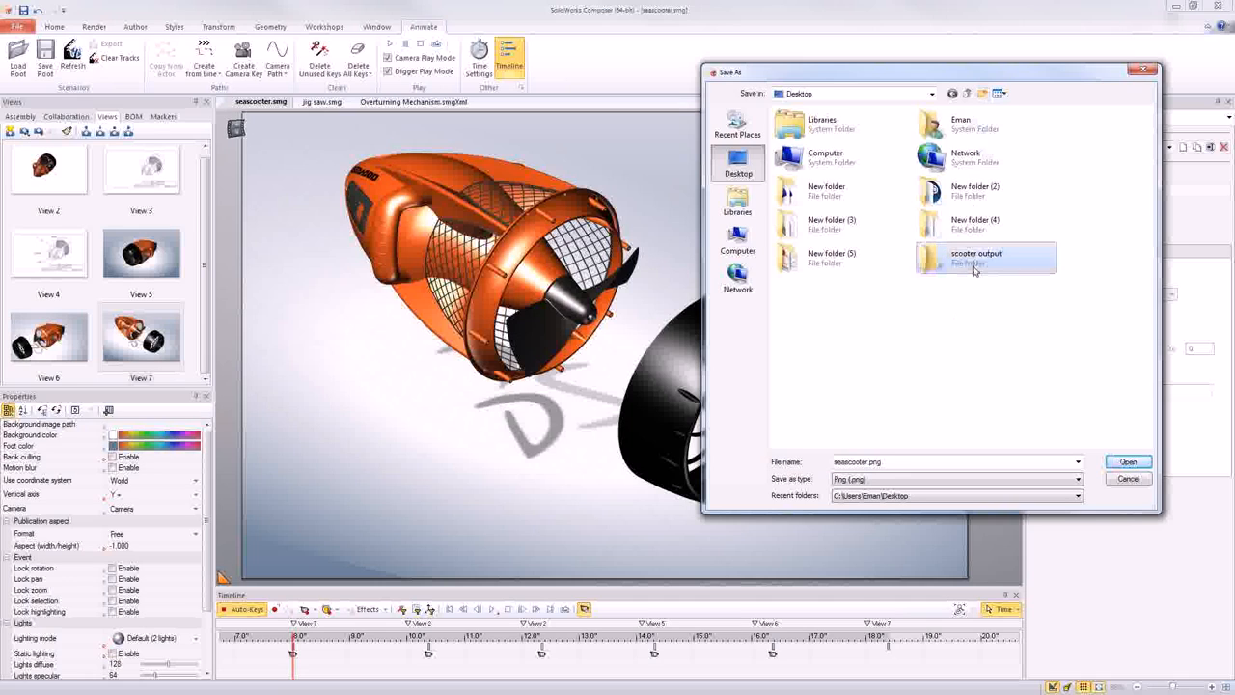
{"action": "double_click", "coordinate": [974, 266]}
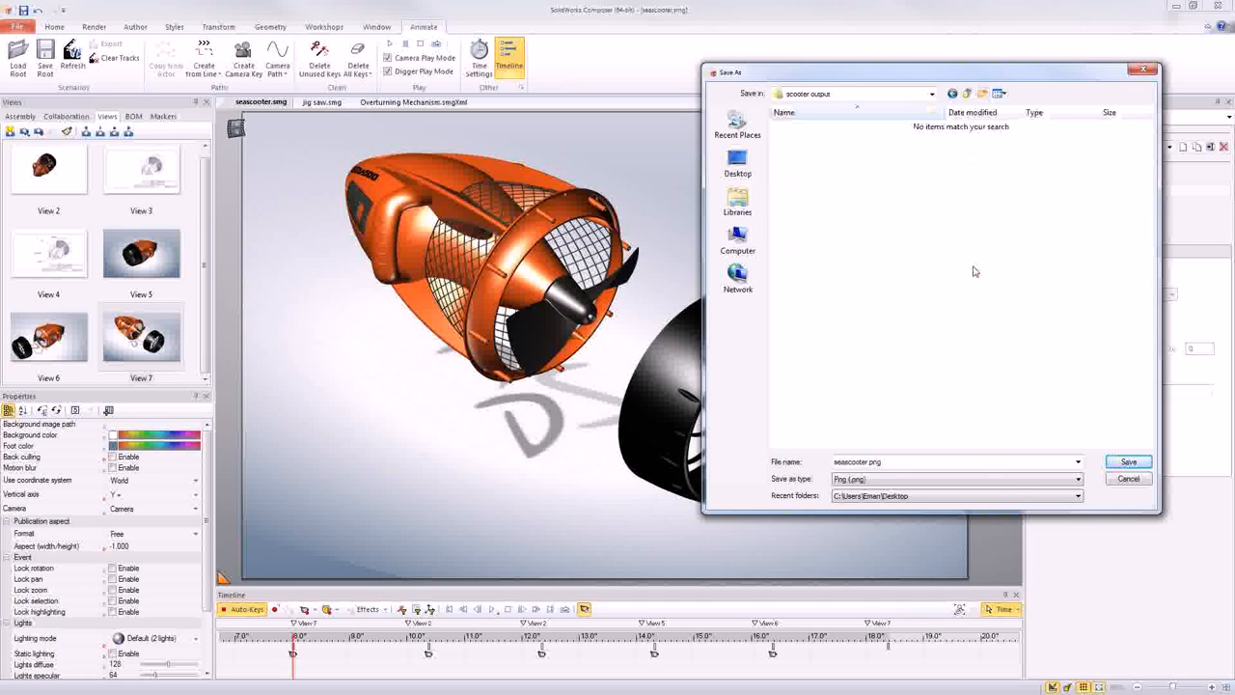
{"action": "left_click", "coordinate": [1119, 463]}
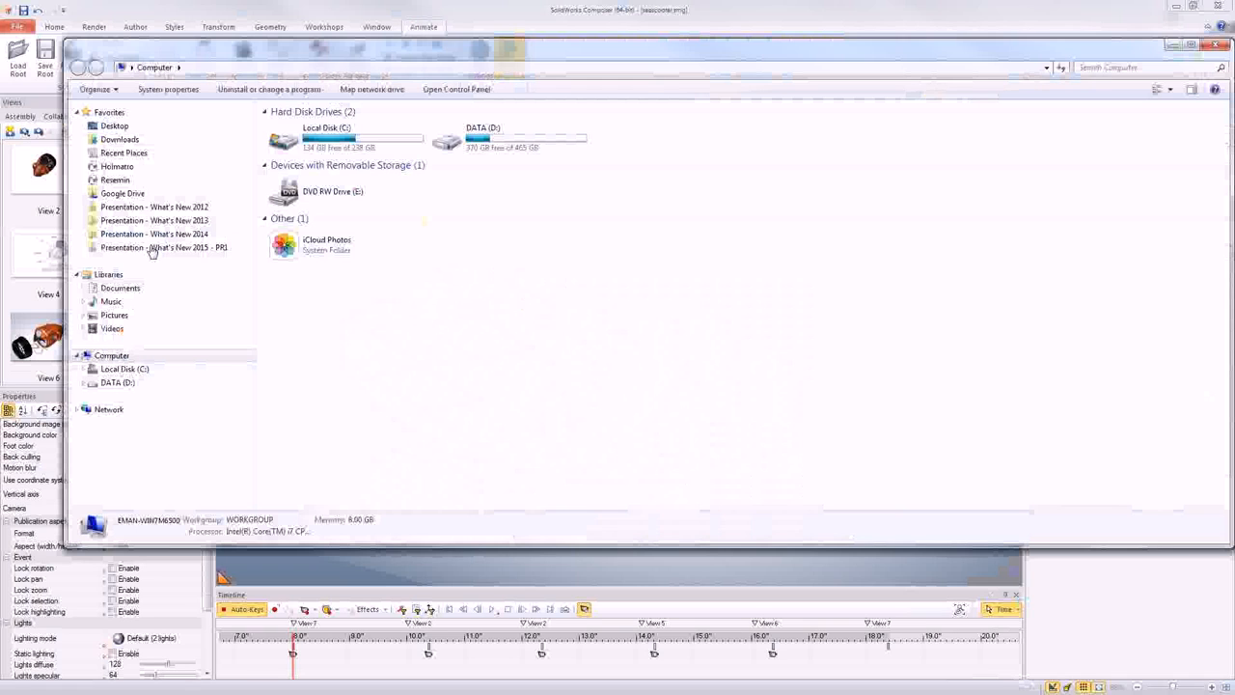
- Open the desktop folder "scooter output" to review the exported view images
{"action": "left_click", "coordinate": [119, 128]}
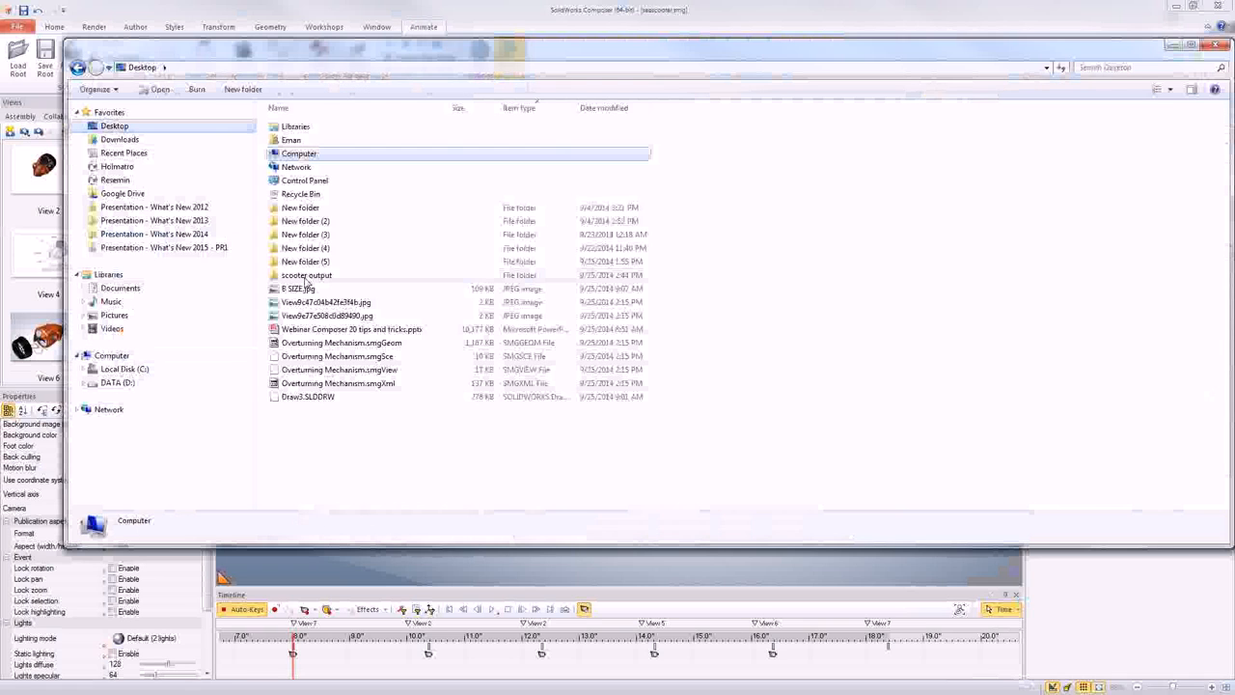
{"action": "left_click", "coordinate": [307, 277]}
{"action": "double_click", "coordinate": [306, 278]}
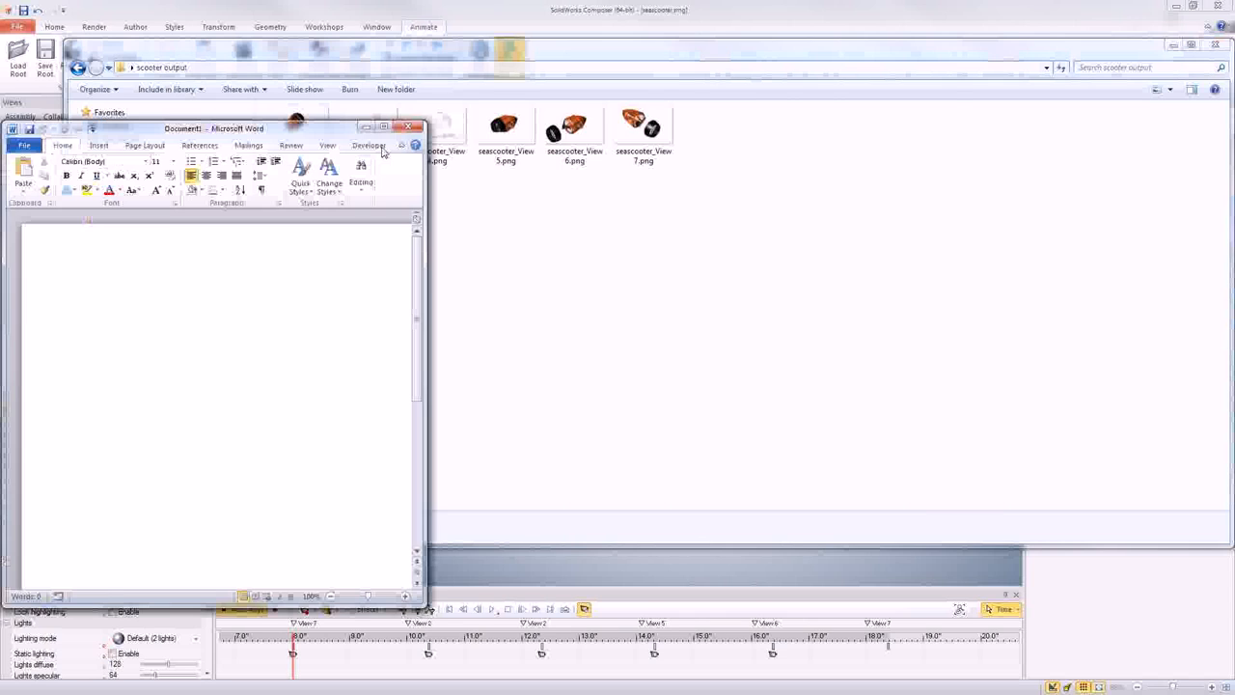
- Maximize the blank Microsoft Word document and enter the title "Show a disassembly procedure"
{"action": "left_click_drag", "start_coordinate": [207, 135], "coordinate": [722, 91]}
{"action": "double_click", "coordinate": [723, 91]}
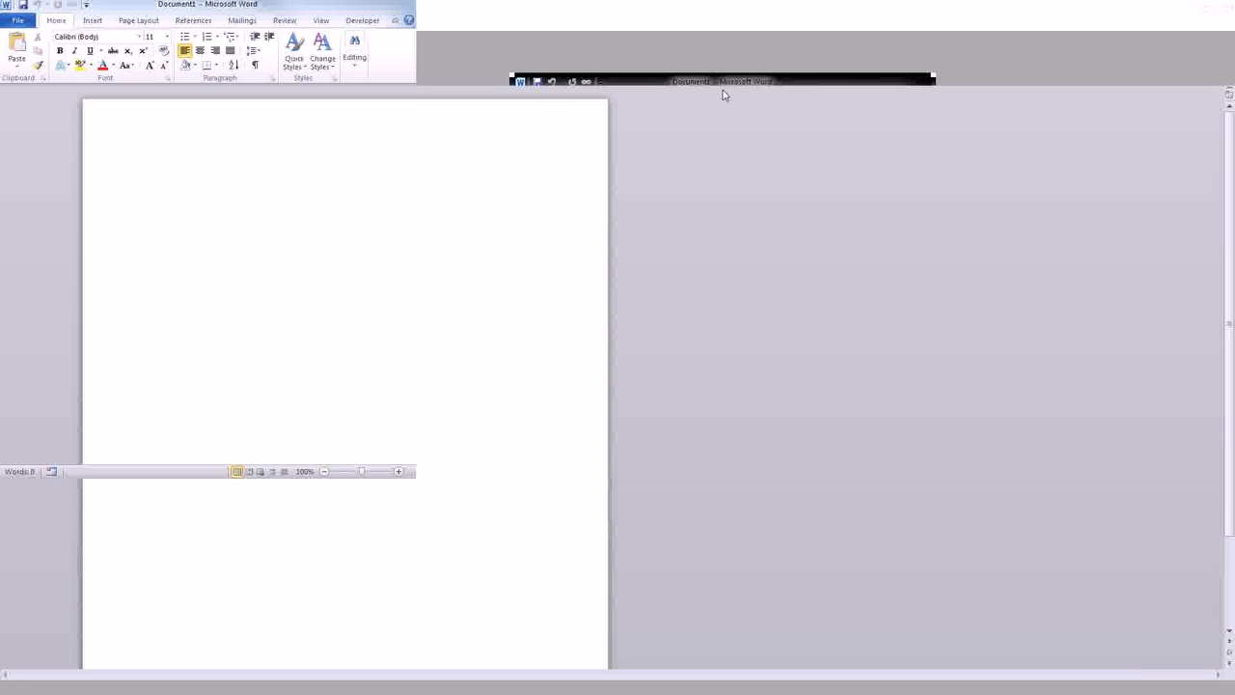
{"action": "type", "text": "Show a disassembly p"}
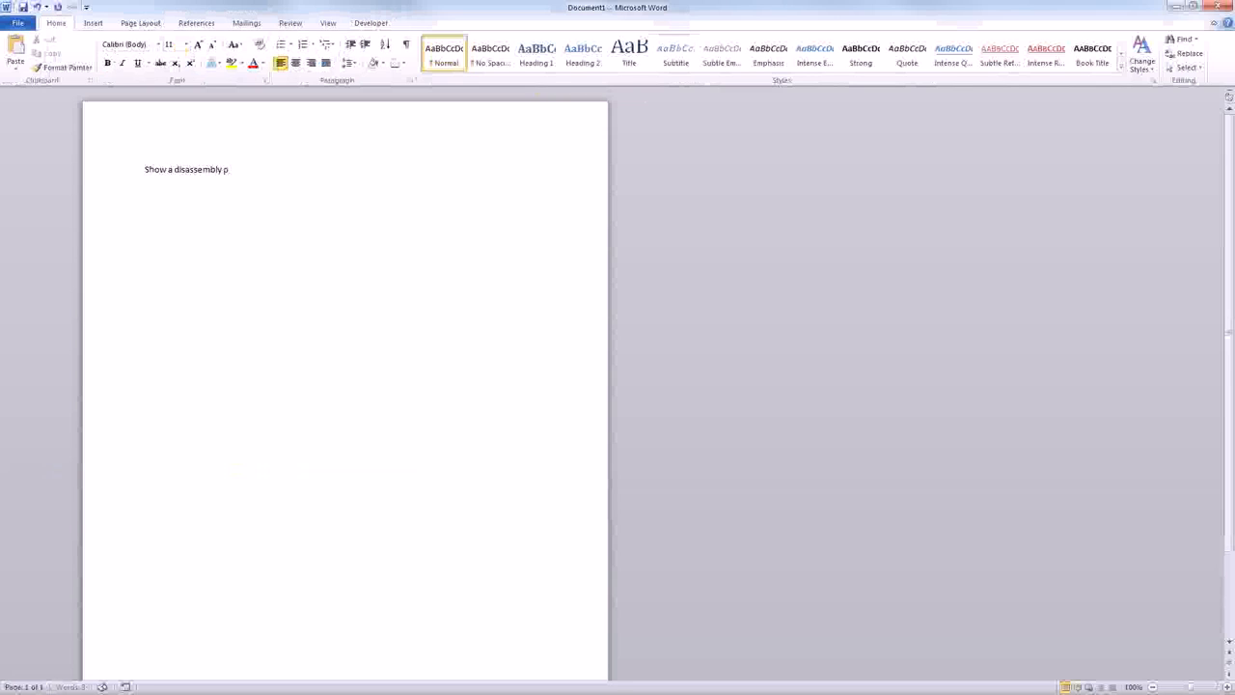
{"action": "type", "text": "rocedu"}
- Format the title as bold, 22 pt and centred, and start a new line below it
{"action": "left_click_drag", "start_coordinate": [288, 171], "coordinate": [126, 177]}
{"action": "left_click", "coordinate": [107, 63]}
{"action": "left_click", "coordinate": [198, 44]}
{"action": "left_click", "coordinate": [198, 44]}
{"action": "left_click", "coordinate": [198, 44]}
{"action": "left_click", "coordinate": [198, 45]}
{"action": "left_click", "coordinate": [198, 45]}
{"action": "left_click", "coordinate": [198, 44]}
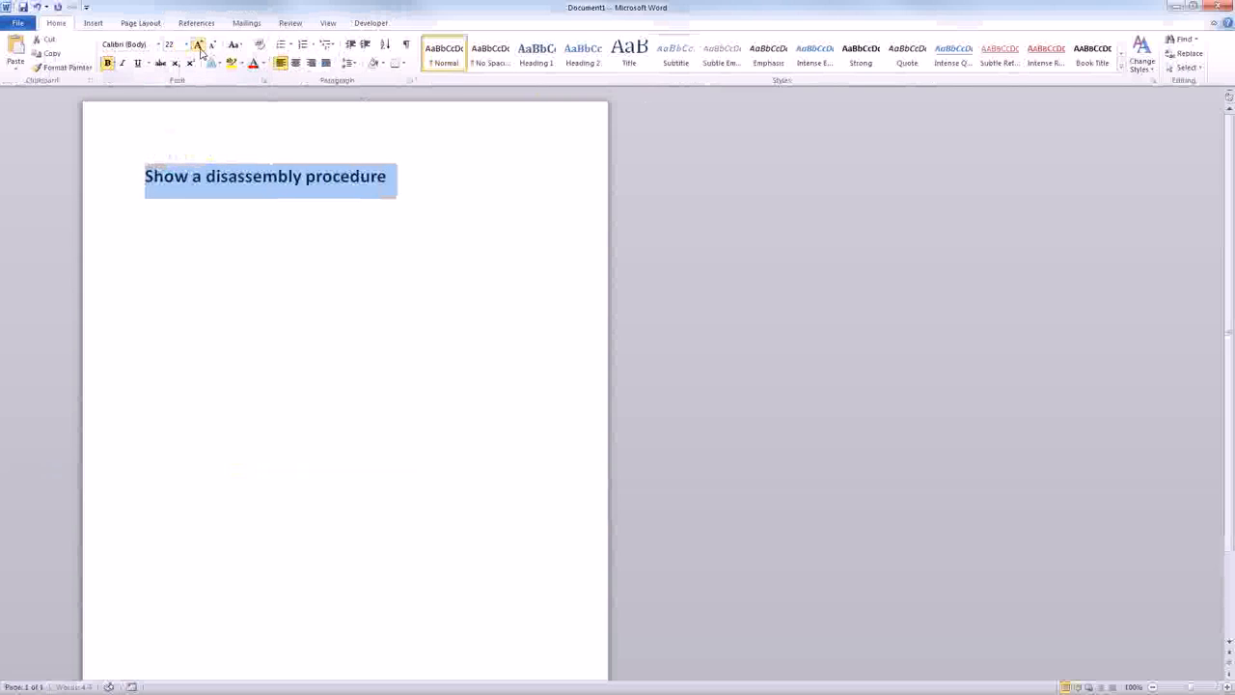
{"action": "left_click", "coordinate": [296, 63]}
{"action": "left_click", "coordinate": [534, 198]}
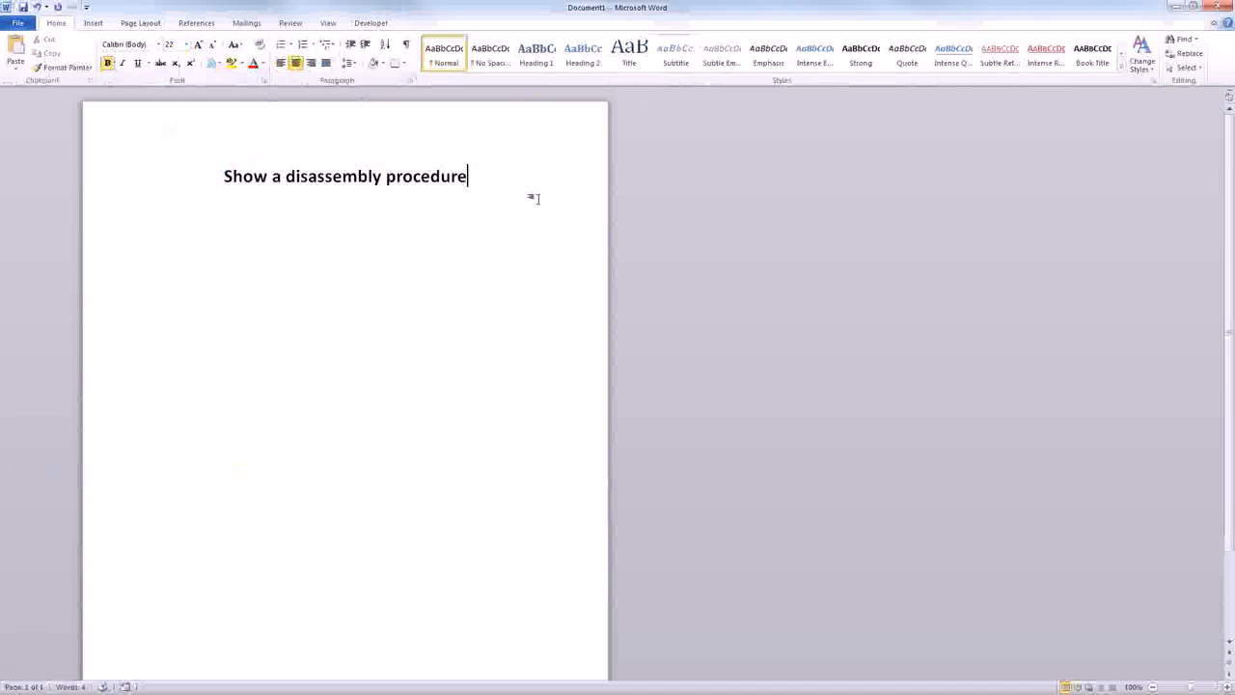
{"action": "key", "text": "Return"}
- Insert seascooter_View 5.png from the desktop folder "scooter output" below the title without a link, and delete it again
{"action": "left_click", "coordinate": [17, 23]}
{"action": "left_click", "coordinate": [56, 23]}
{"action": "left_click", "coordinate": [94, 24]}
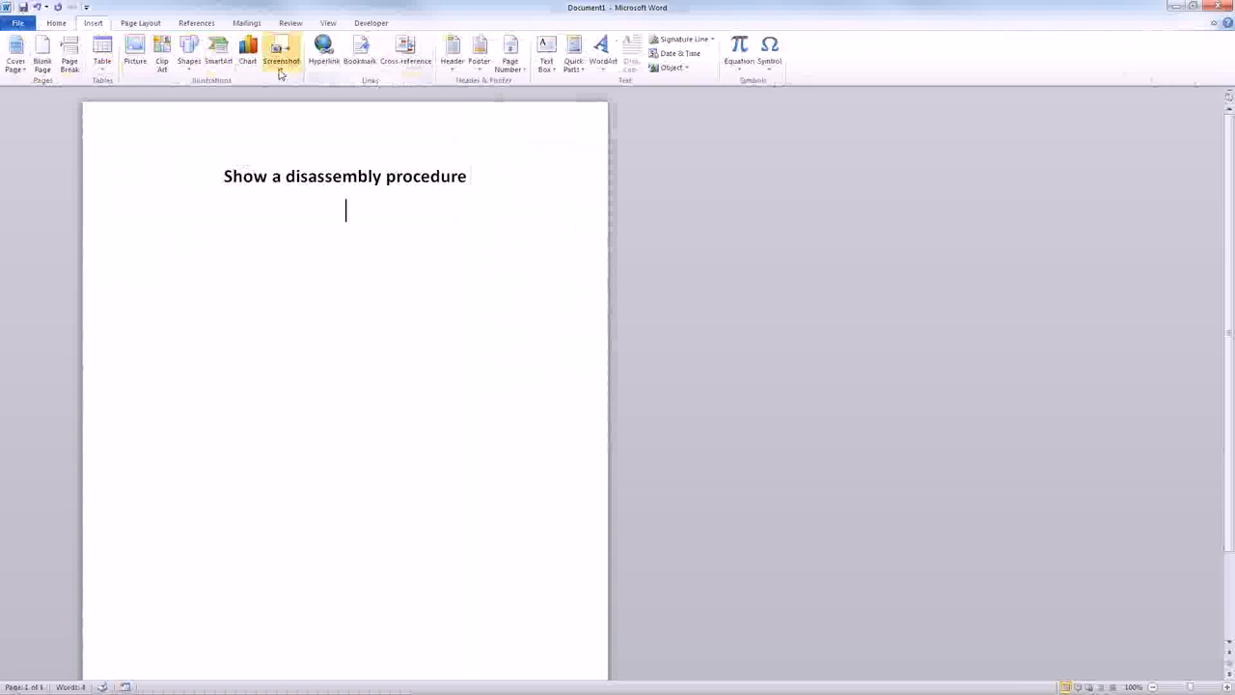
{"action": "left_click", "coordinate": [141, 69]}
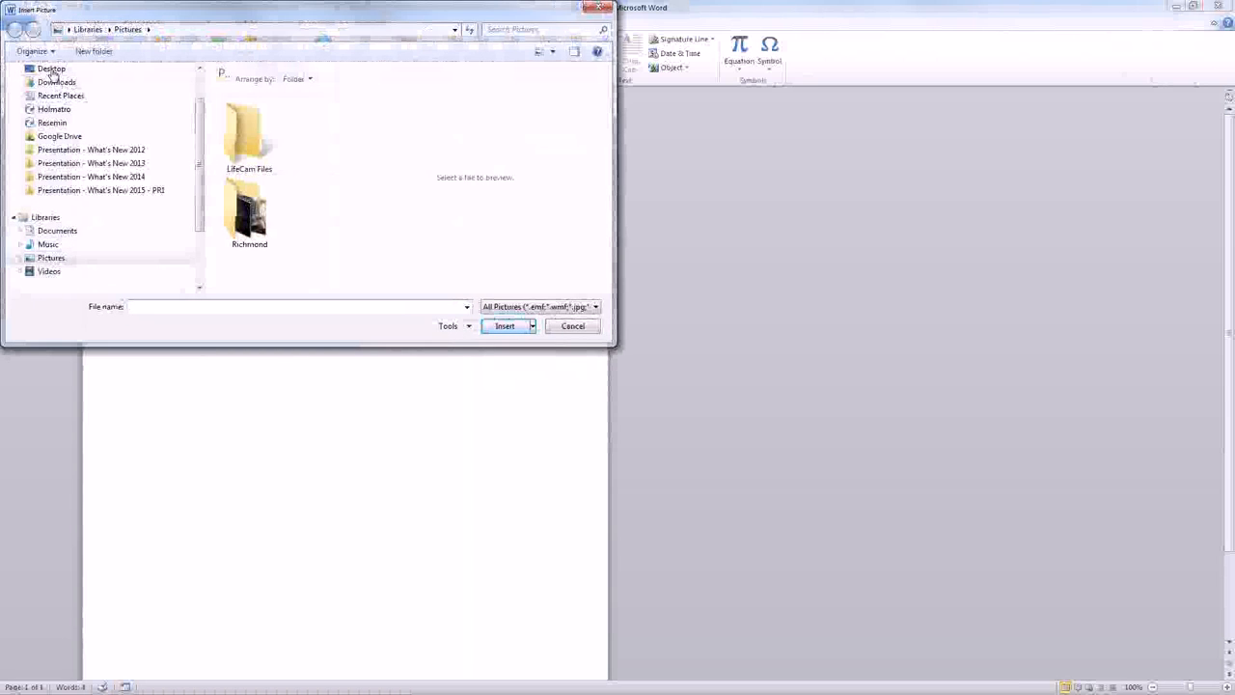
{"action": "left_click", "coordinate": [52, 69]}
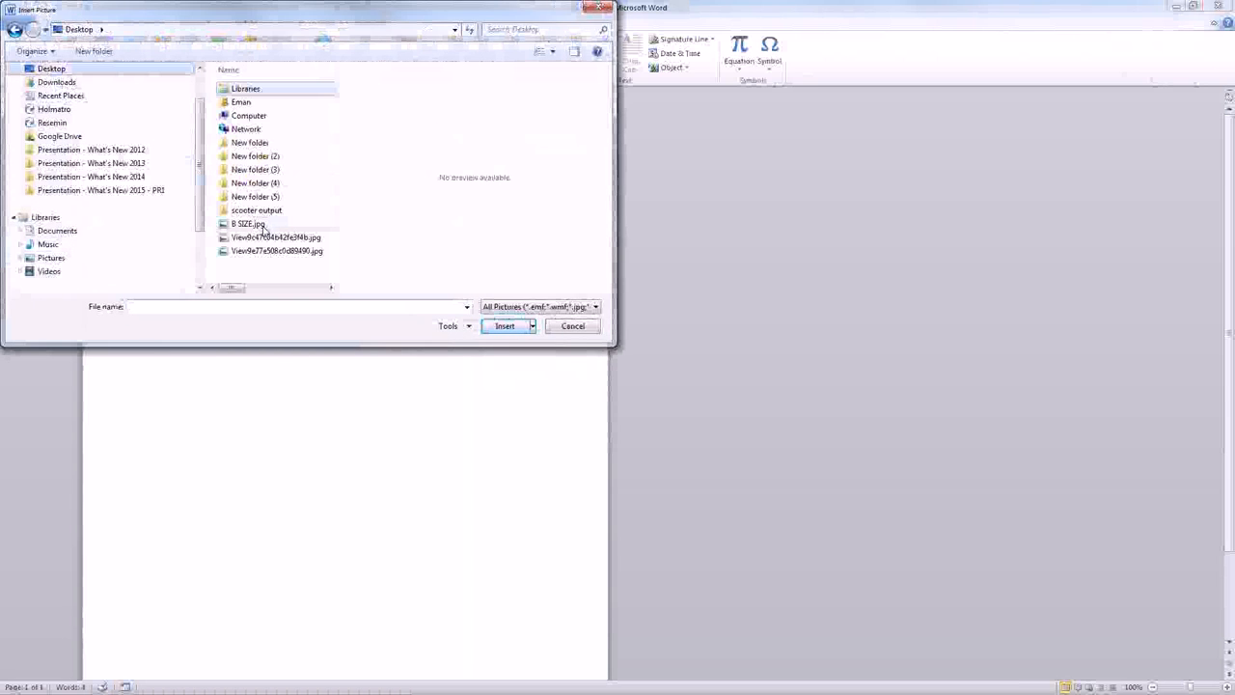
{"action": "left_click", "coordinate": [255, 198]}
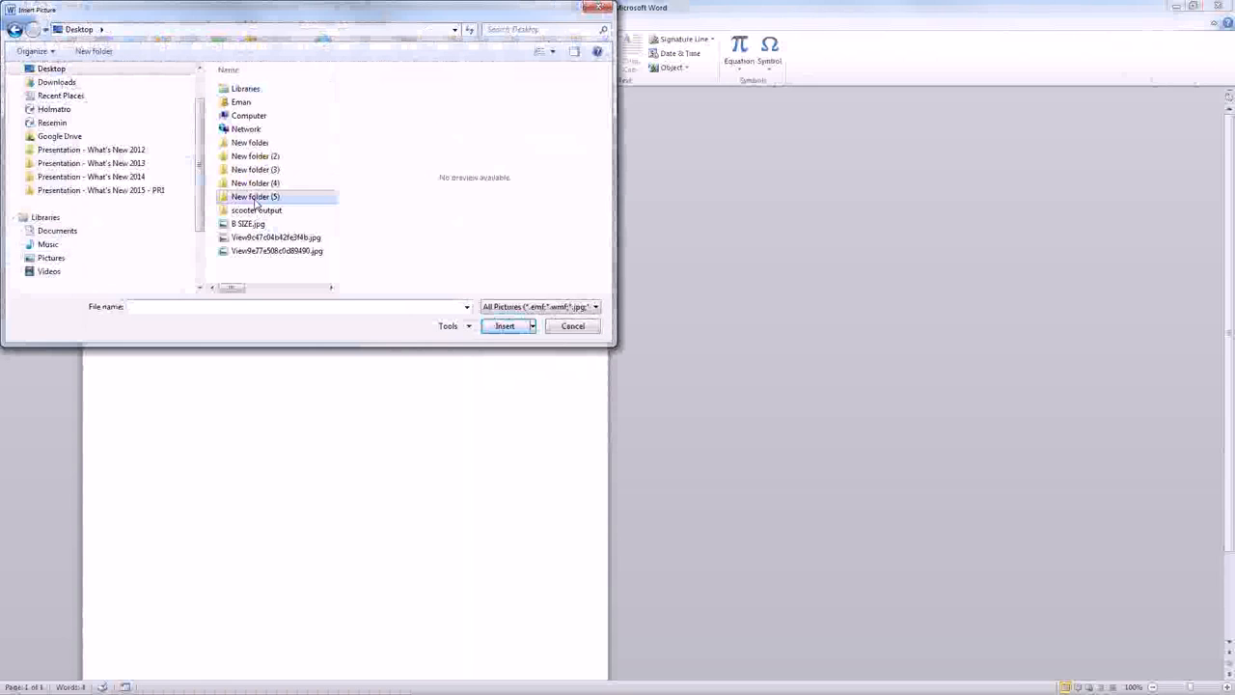
{"action": "double_click", "coordinate": [256, 210]}
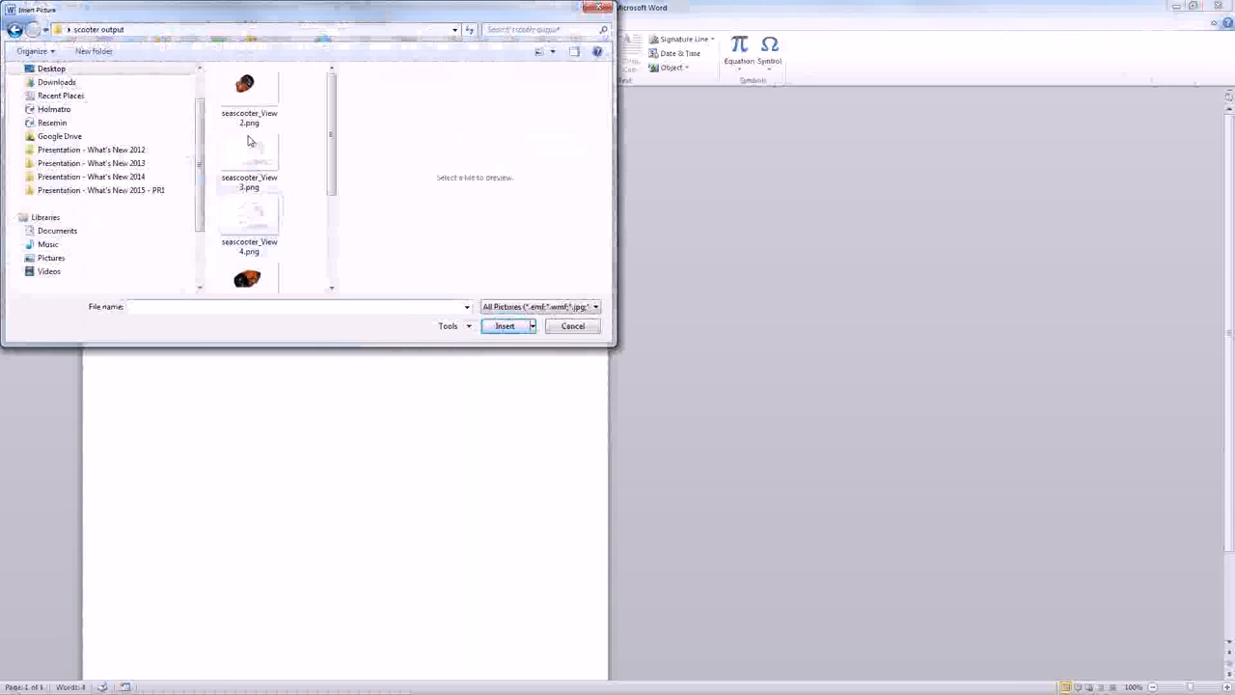
{"action": "left_click_drag", "start_coordinate": [332, 181], "coordinate": [332, 260]}
{"action": "left_click", "coordinate": [247, 142]}
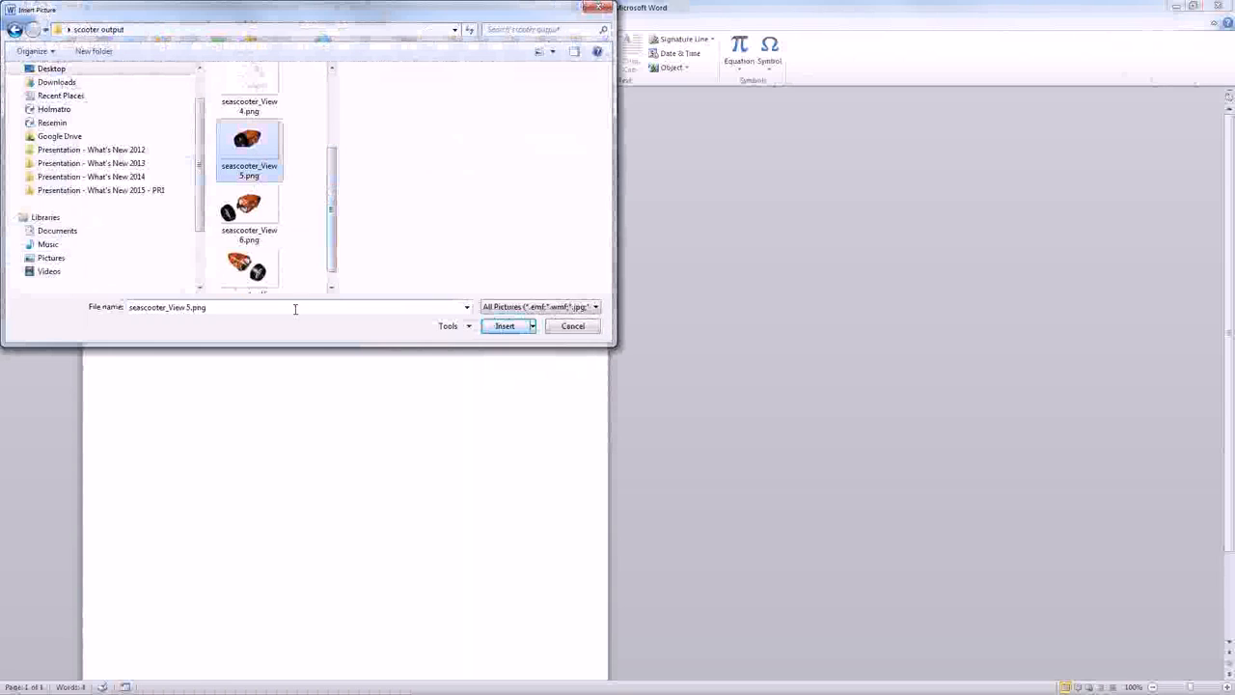
{"action": "left_click", "coordinate": [494, 328]}
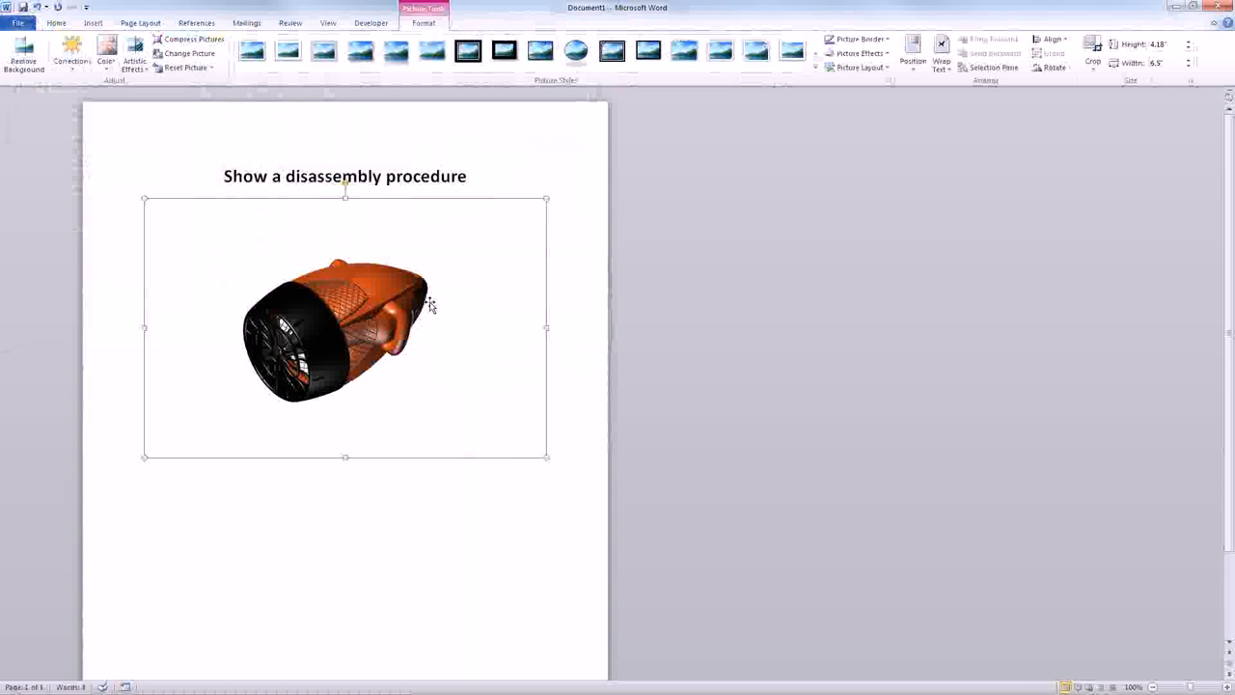
{"action": "key", "text": "Delete"}
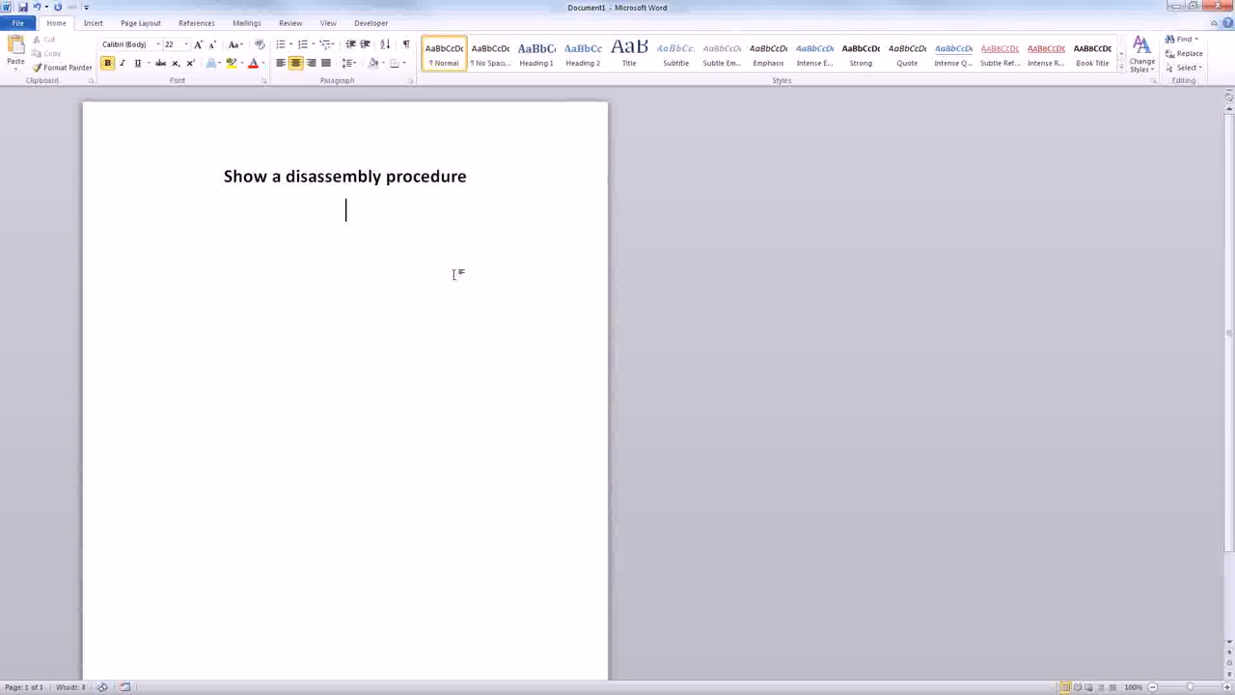
- Insert seascooter_View 5.png below the title with the Insert and Link option
{"action": "left_click", "coordinate": [92, 22]}
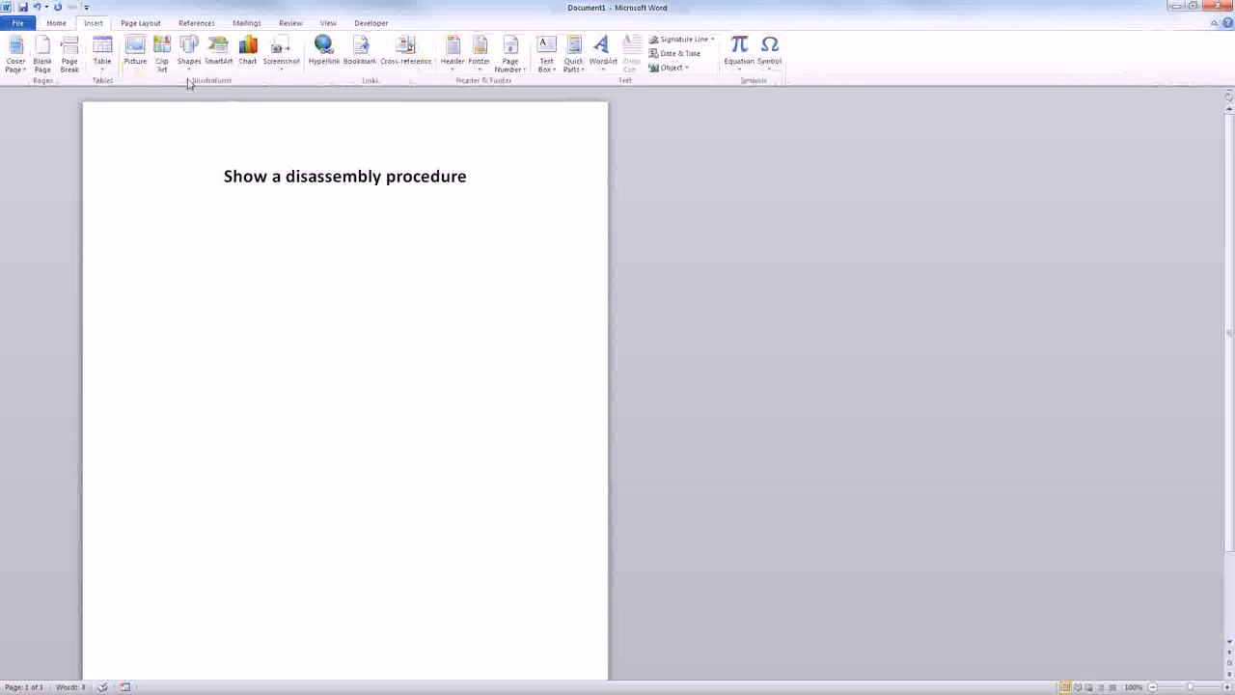
{"action": "left_click", "coordinate": [136, 53]}
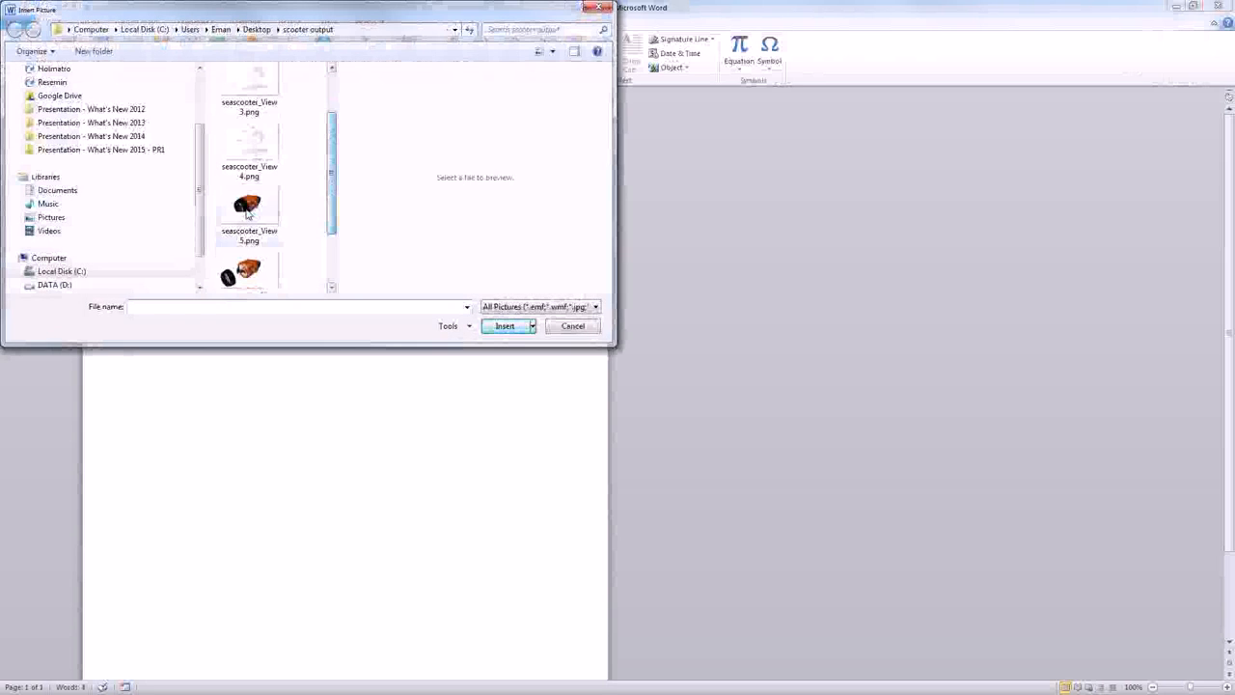
{"action": "left_click", "coordinate": [247, 215]}
{"action": "left_click", "coordinate": [532, 327]}
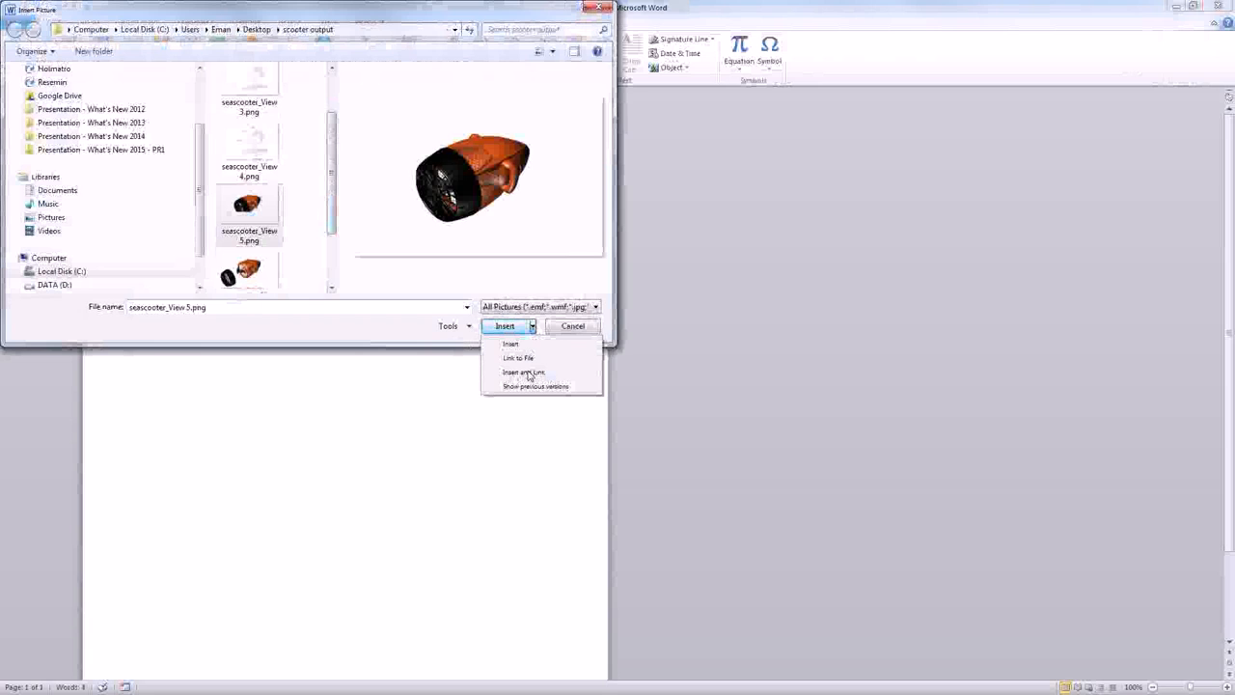
{"action": "left_click", "coordinate": [525, 372]}
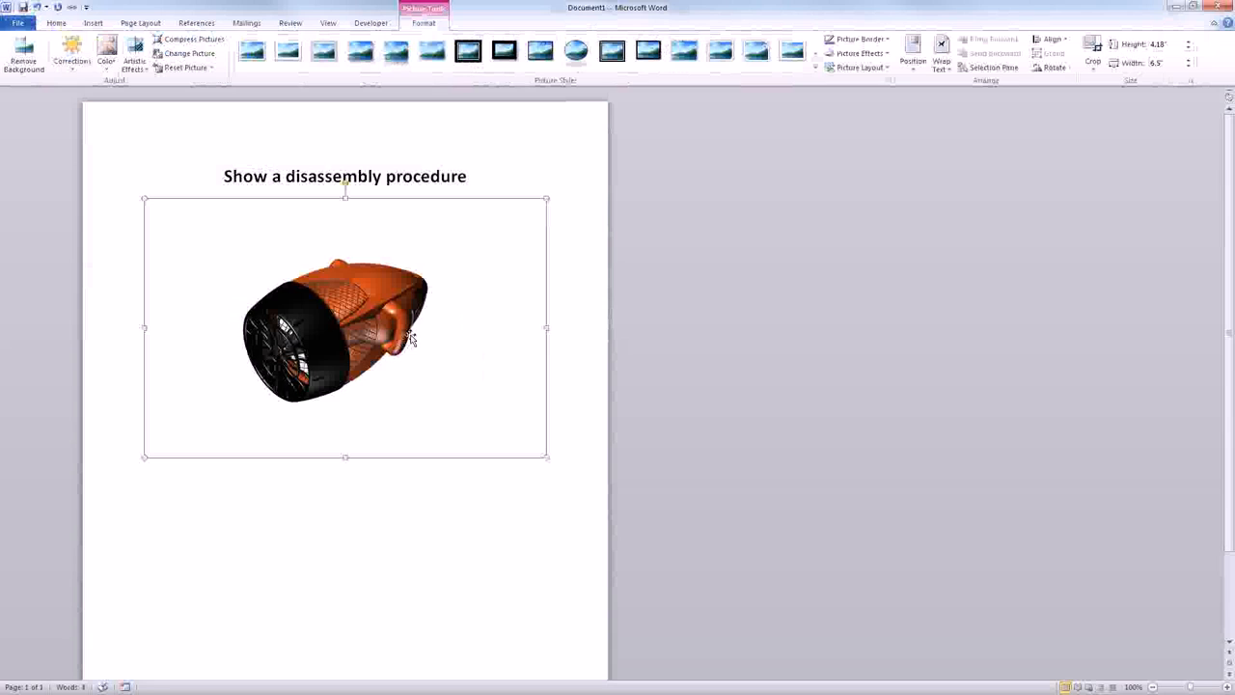
- Insert seascooter_View 6.png after the first picture without a link, and remove it again
{"action": "left_click", "coordinate": [560, 453]}
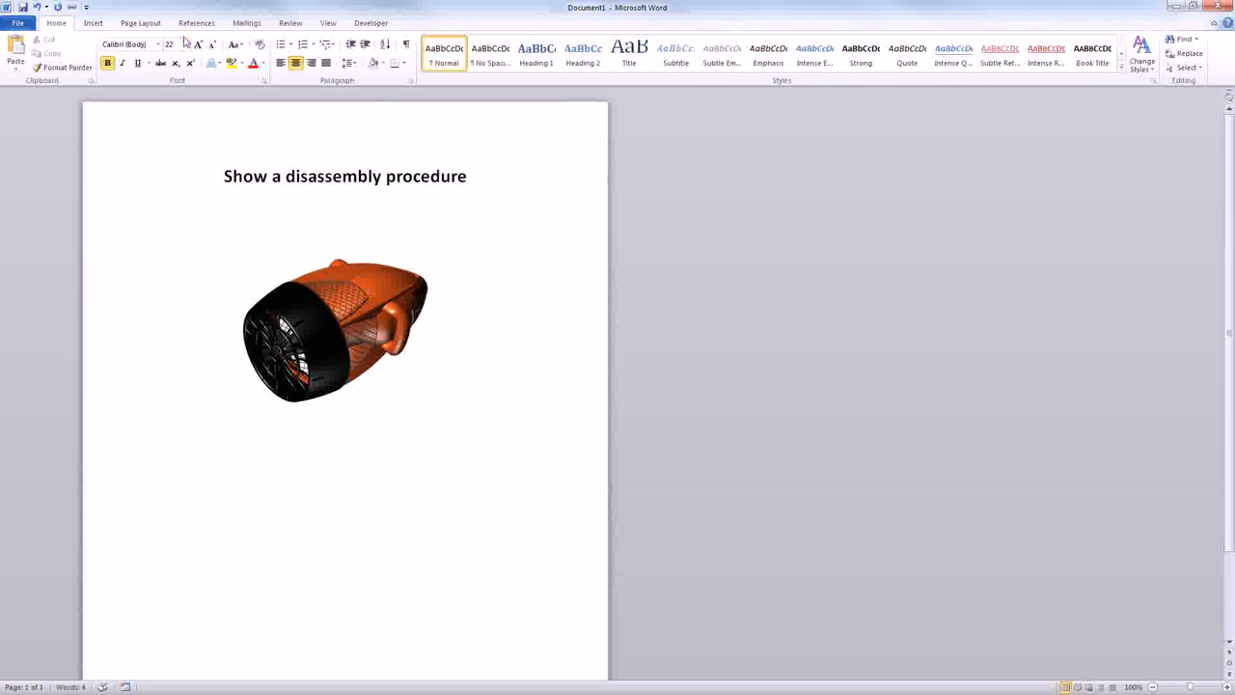
{"action": "left_click", "coordinate": [96, 25]}
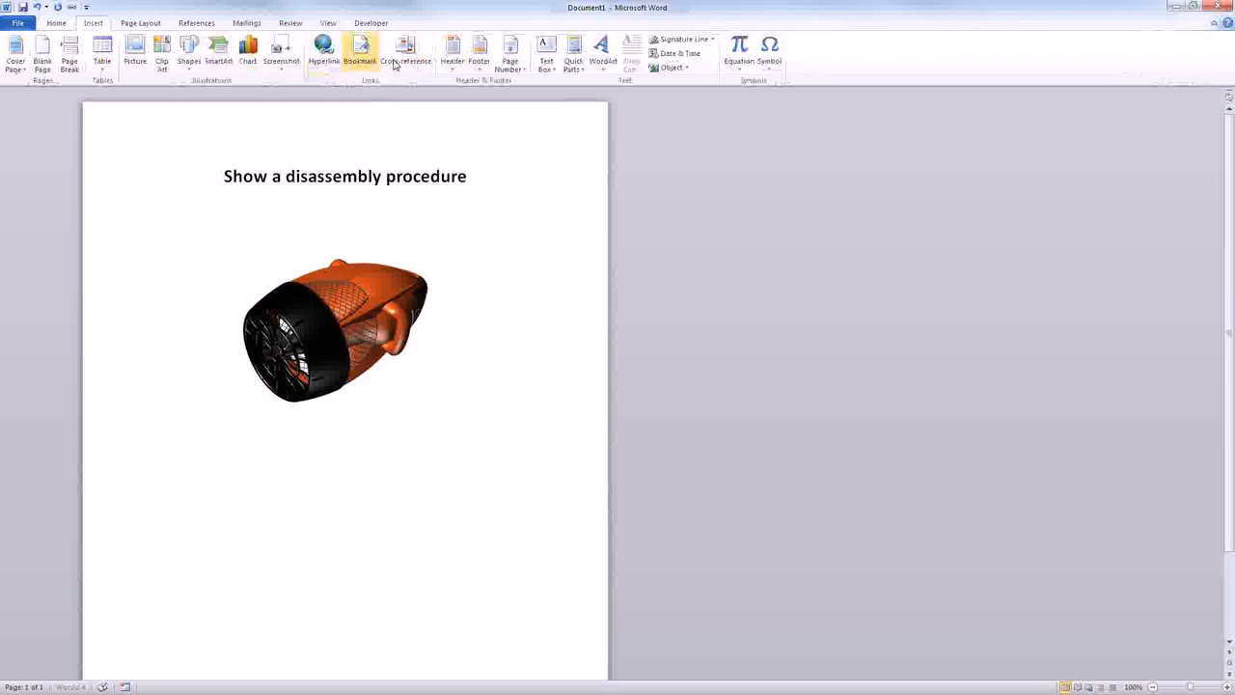
{"action": "left_click", "coordinate": [135, 50]}
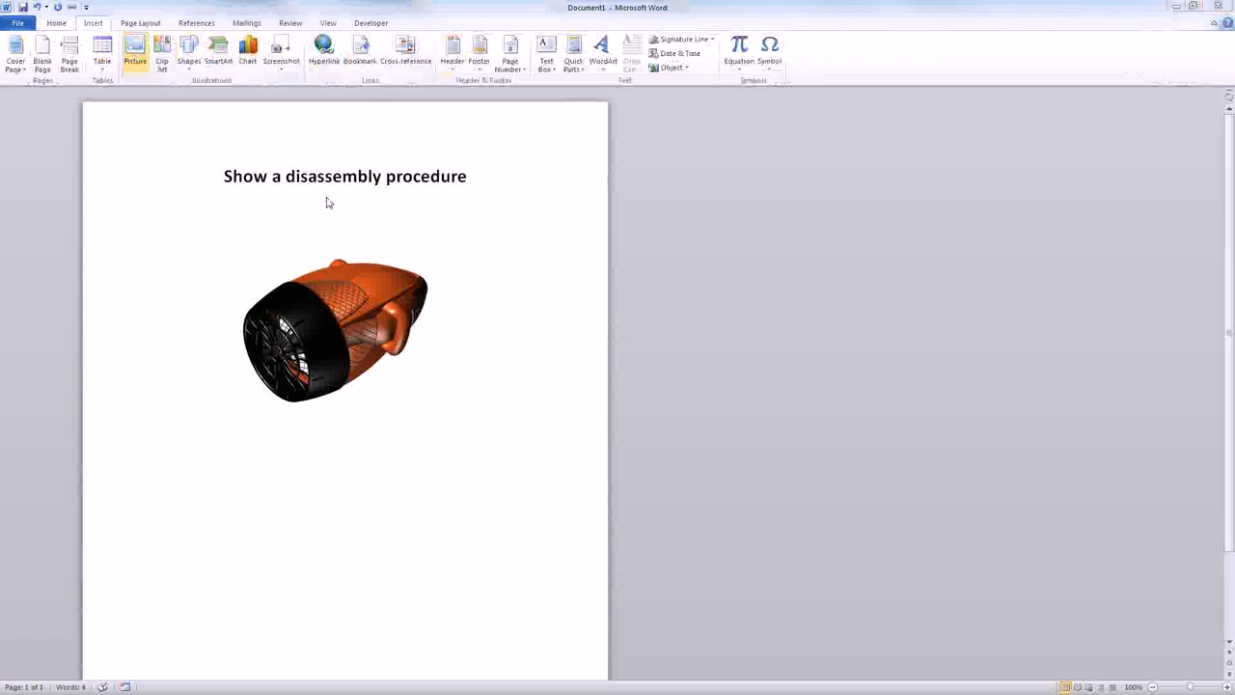
{"action": "scroll", "coordinate": [249, 183], "scroll_direction": "down", "scroll_amount": 3}
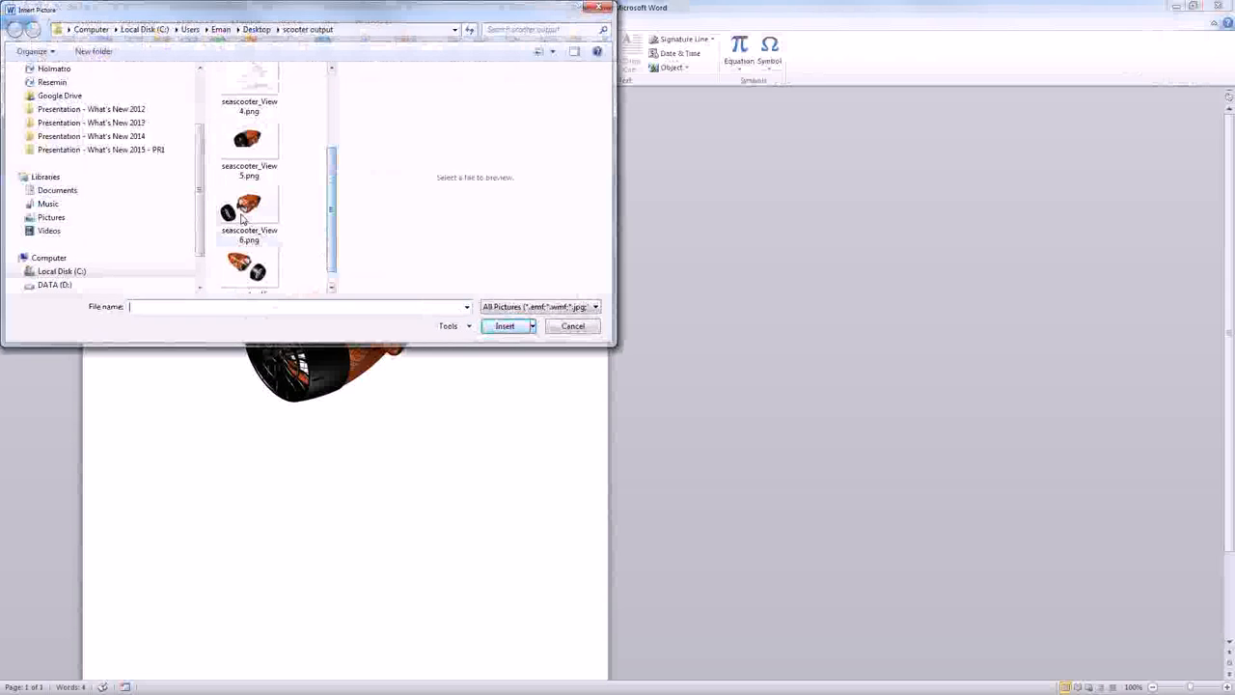
{"action": "left_click", "coordinate": [248, 207]}
{"action": "left_click", "coordinate": [502, 326]}
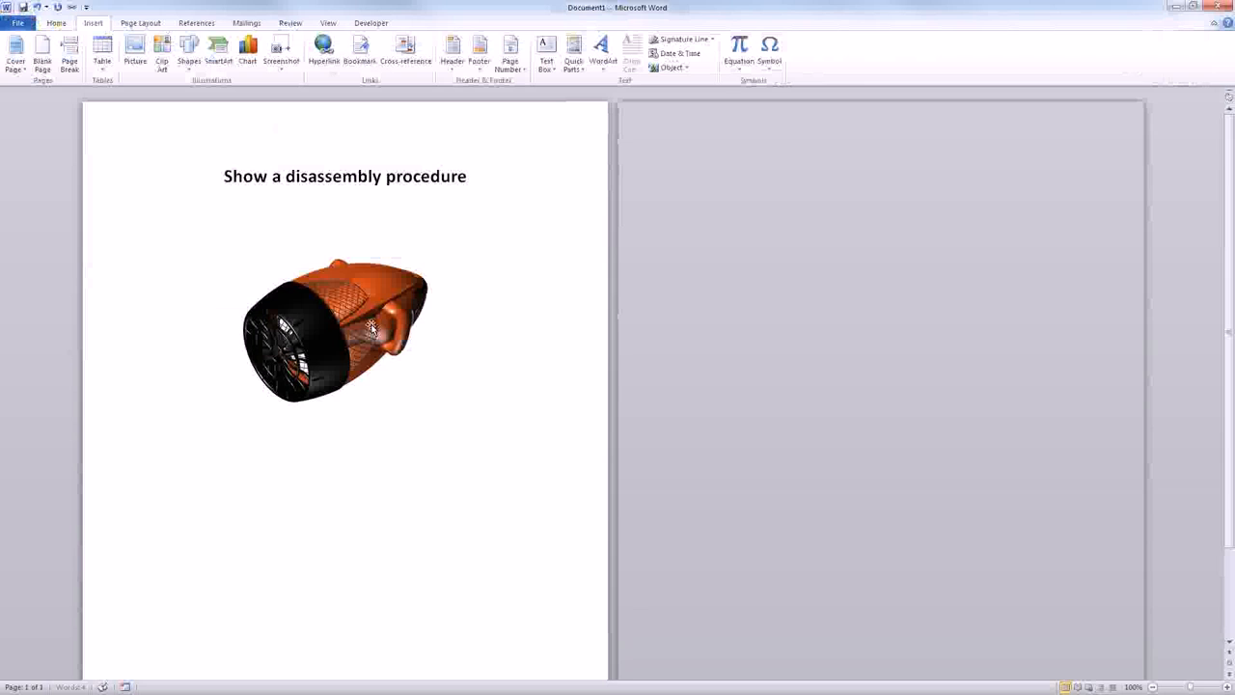
{"action": "key", "text": "Delete"}
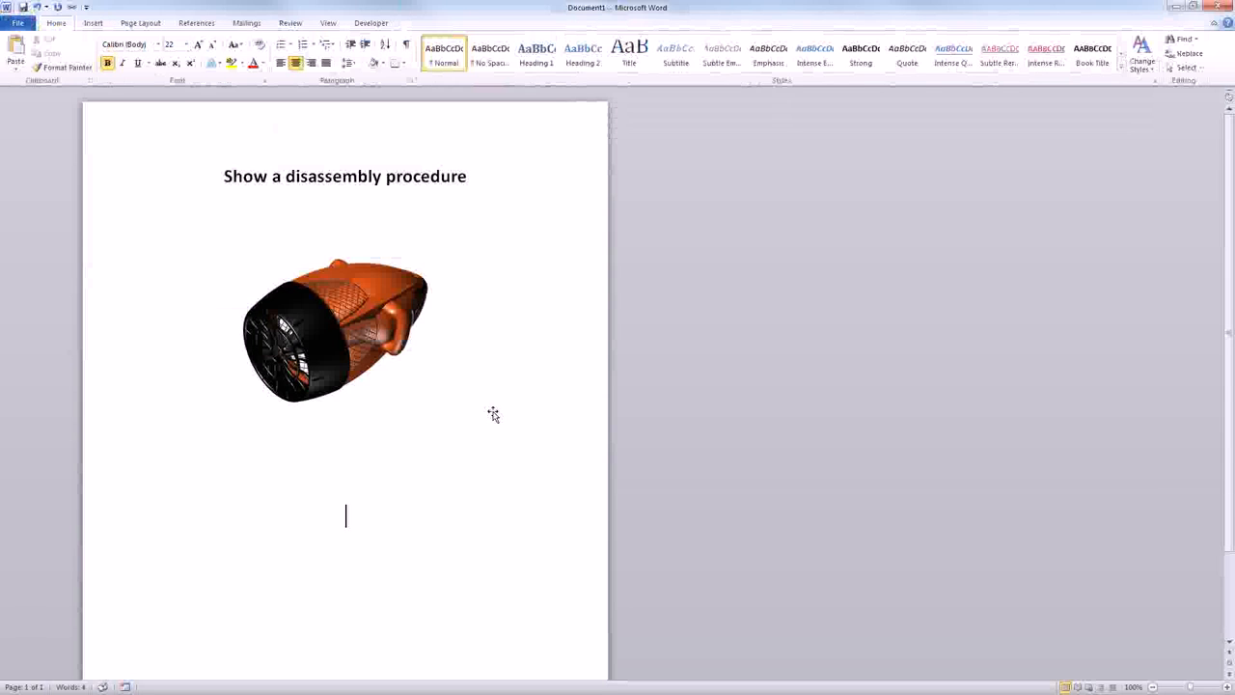
- Keep the empty line below the first picture centred and reduce its font size to 11 pt
{"action": "key", "text": "ctrl+l"}
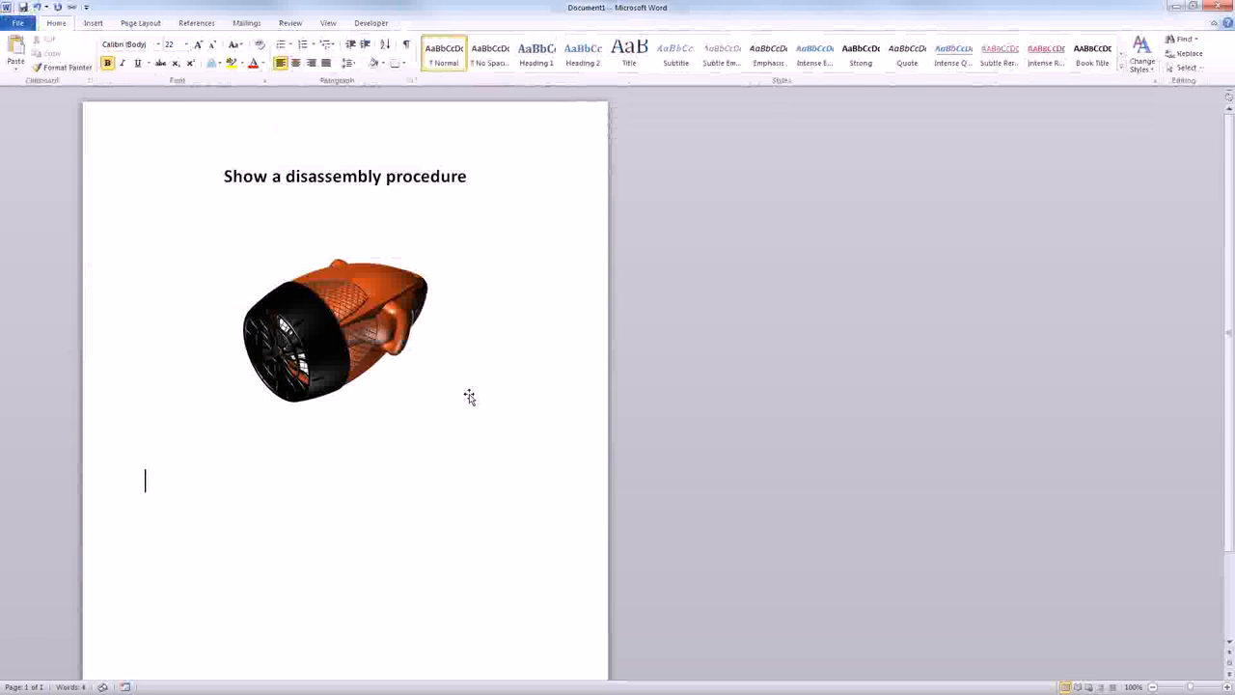
{"action": "key", "text": "ctrl+e"}
{"action": "left_click", "coordinate": [477, 398]}
{"action": "left_click", "coordinate": [569, 447]}
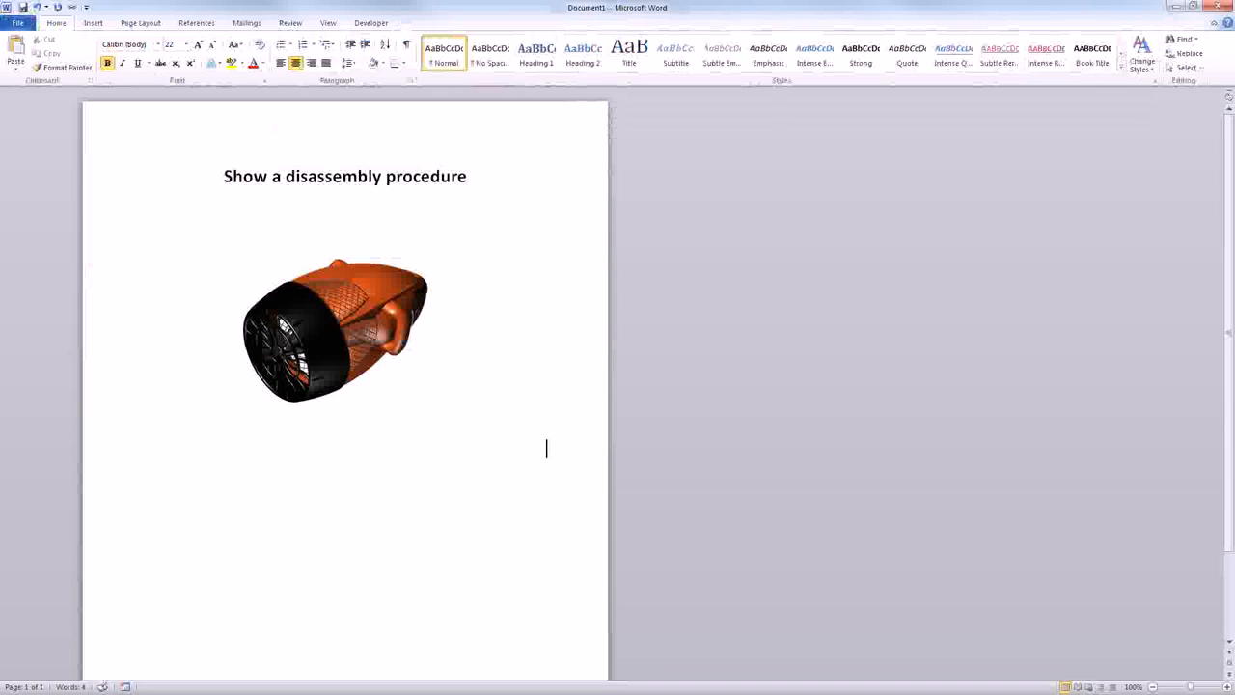
{"action": "left_click", "coordinate": [212, 48]}
{"action": "left_click", "coordinate": [213, 48]}
{"action": "left_click", "coordinate": [212, 48]}
{"action": "left_click", "coordinate": [212, 48]}
{"action": "left_click", "coordinate": [212, 49]}
{"action": "left_click", "coordinate": [213, 48]}
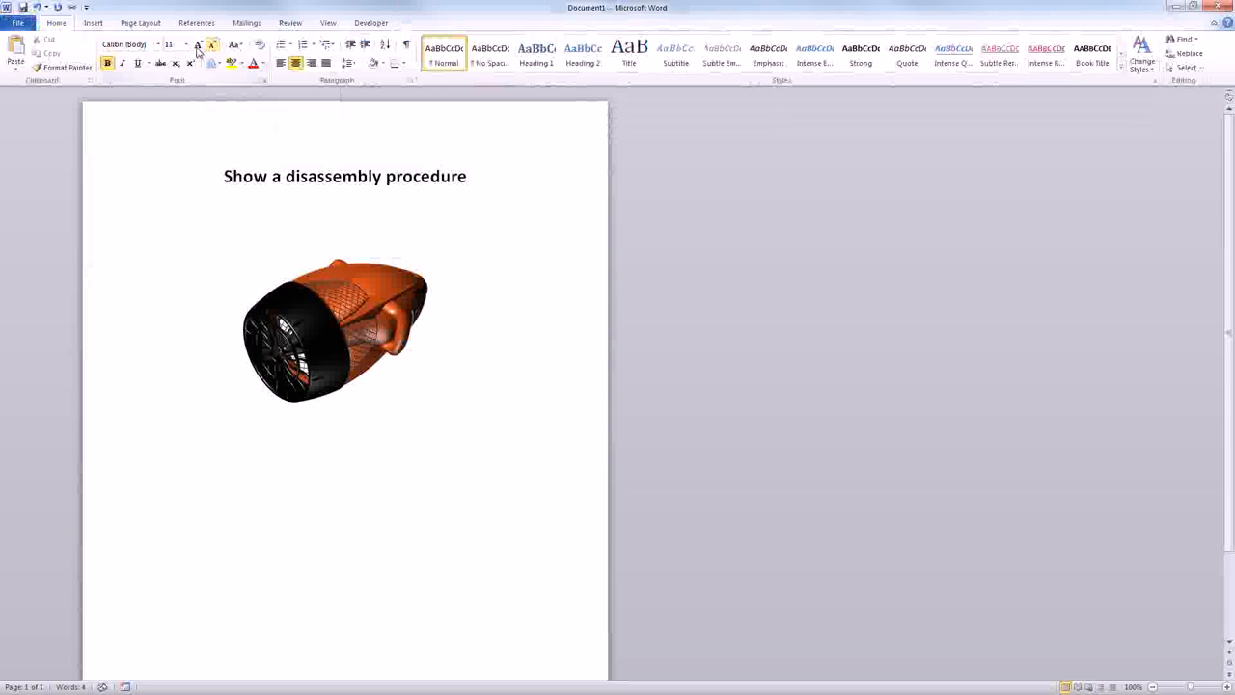
- Insert seascooter_View 6.png after the first picture with the Insert and Link option
{"action": "left_click", "coordinate": [89, 23]}
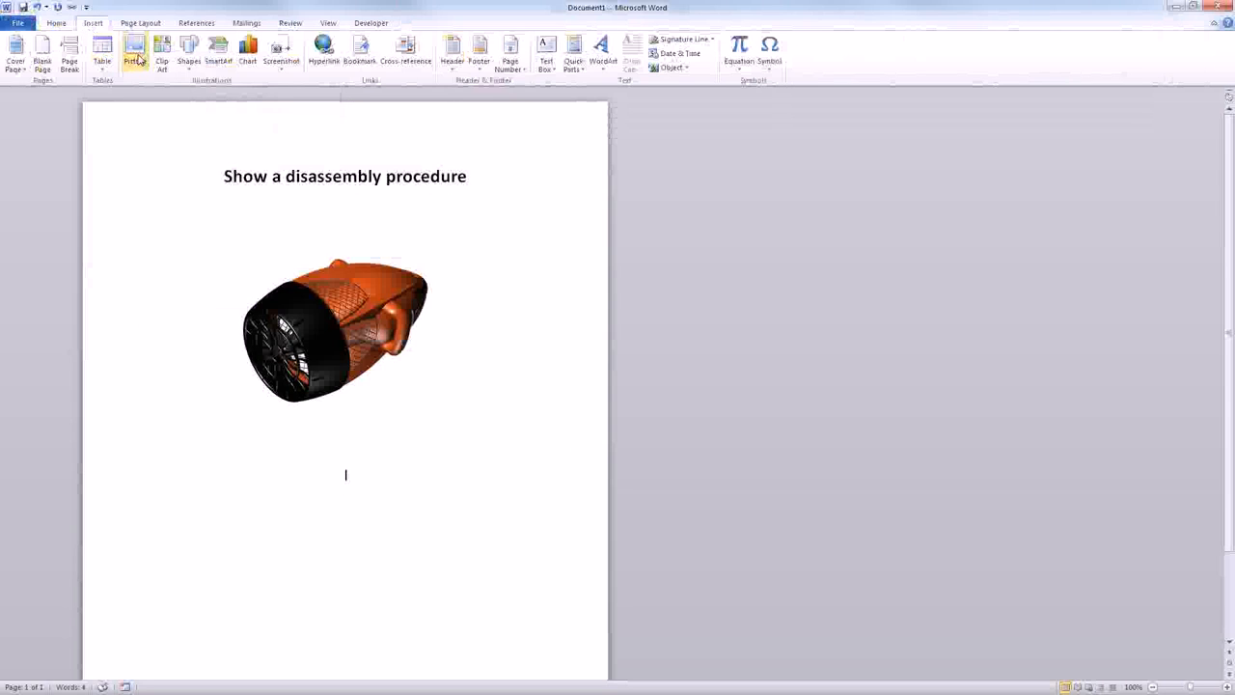
{"action": "left_click", "coordinate": [134, 53]}
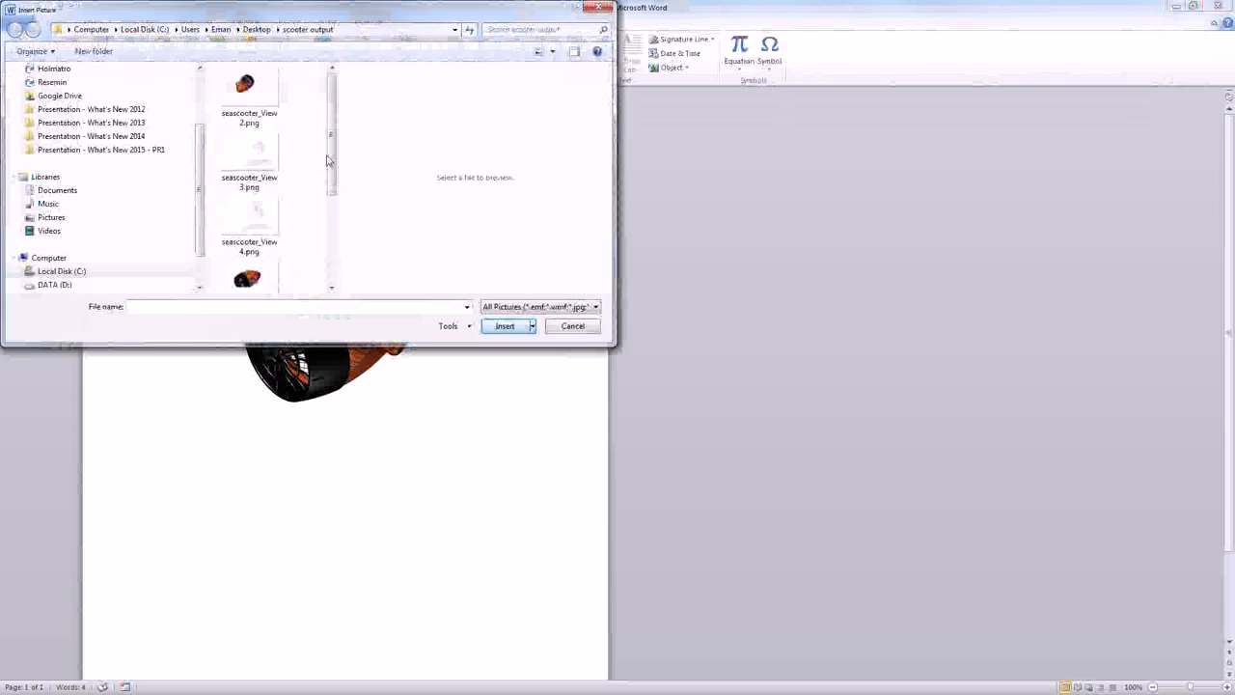
{"action": "left_click_drag", "start_coordinate": [329, 159], "coordinate": [319, 248]}
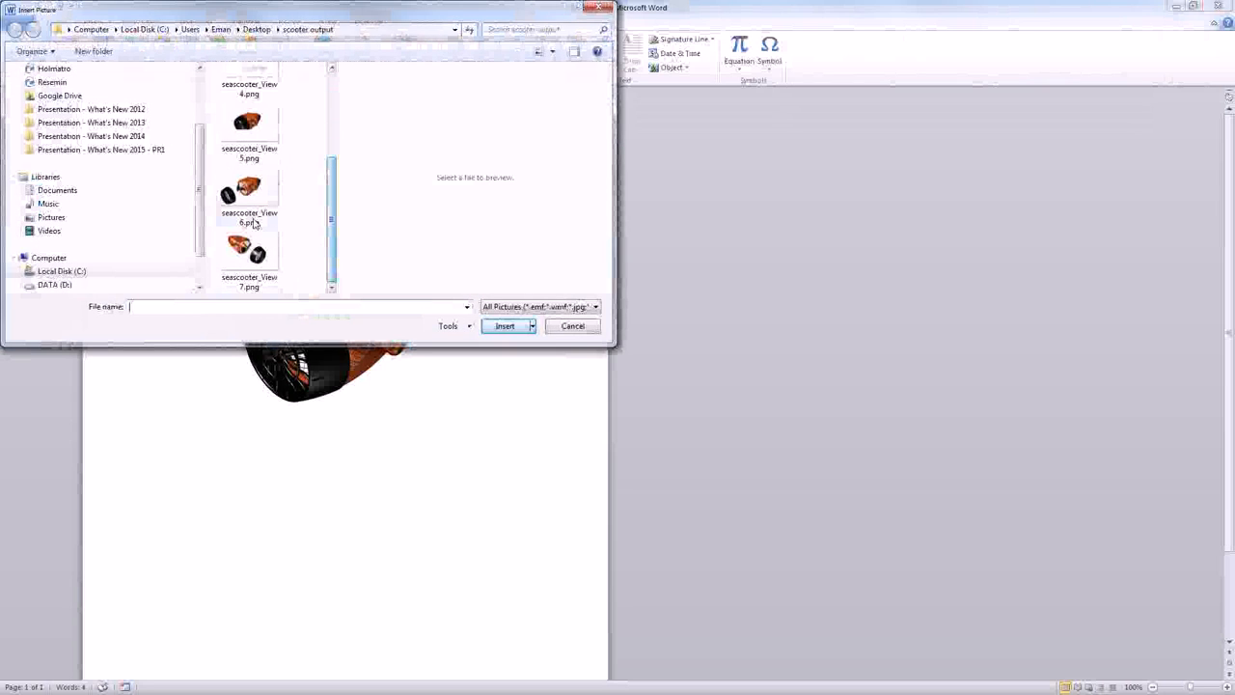
{"action": "left_click", "coordinate": [249, 193]}
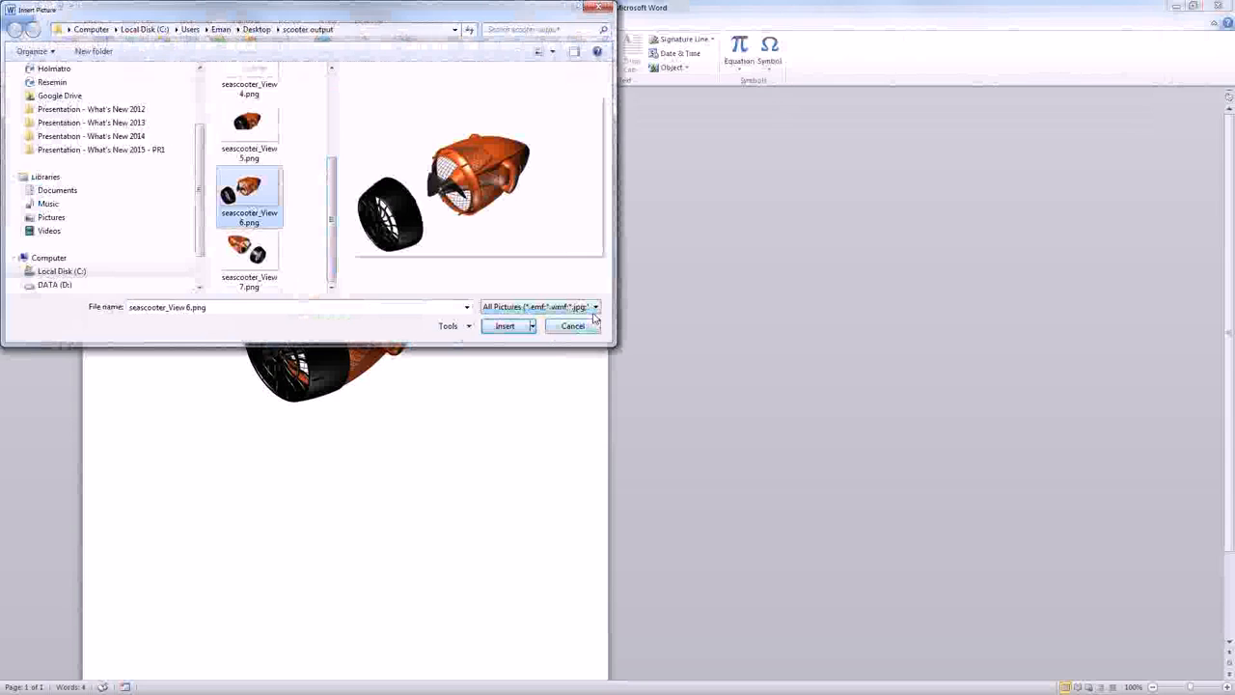
{"action": "left_click", "coordinate": [532, 326]}
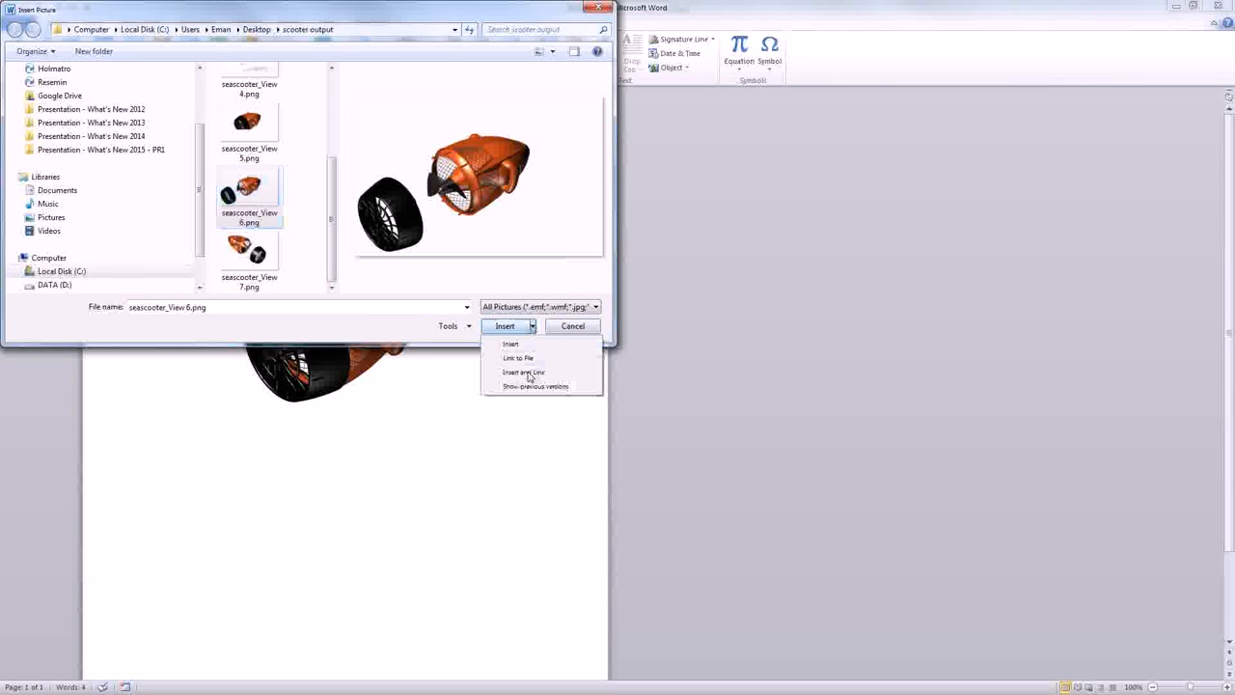
{"action": "left_click", "coordinate": [528, 373]}
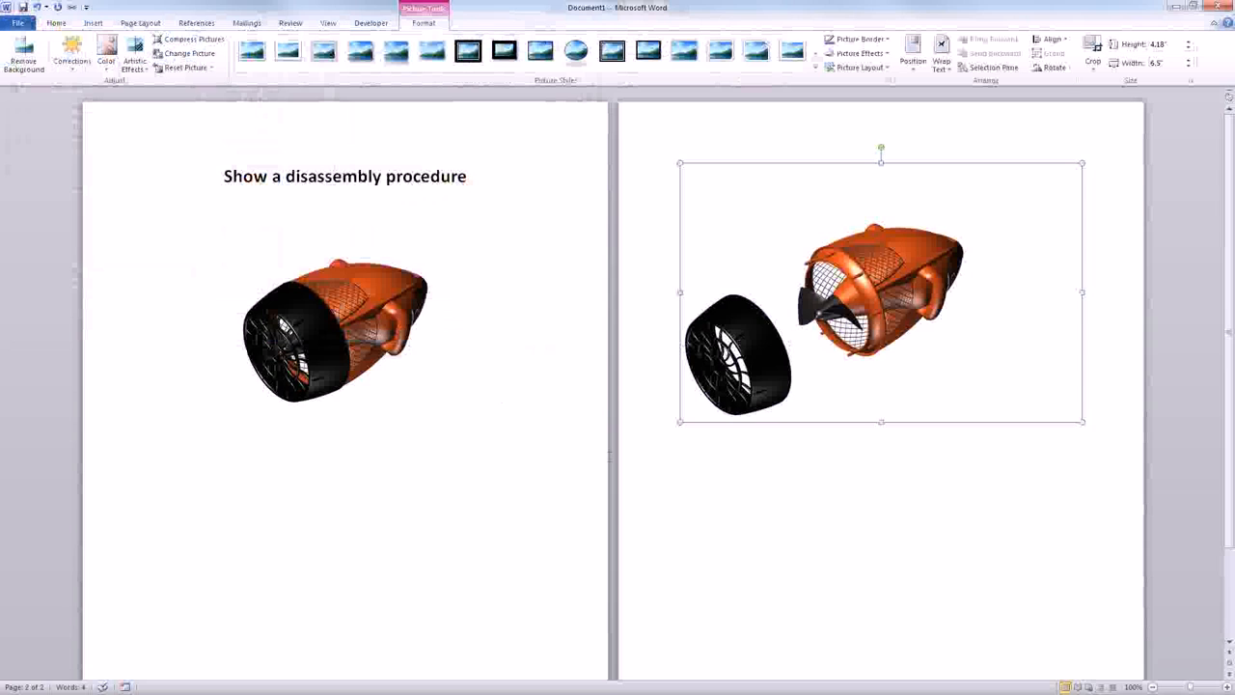
- Save the Word document as Show a disassembly procedure.docx in the Documents library
{"action": "left_click", "coordinate": [23, 9]}
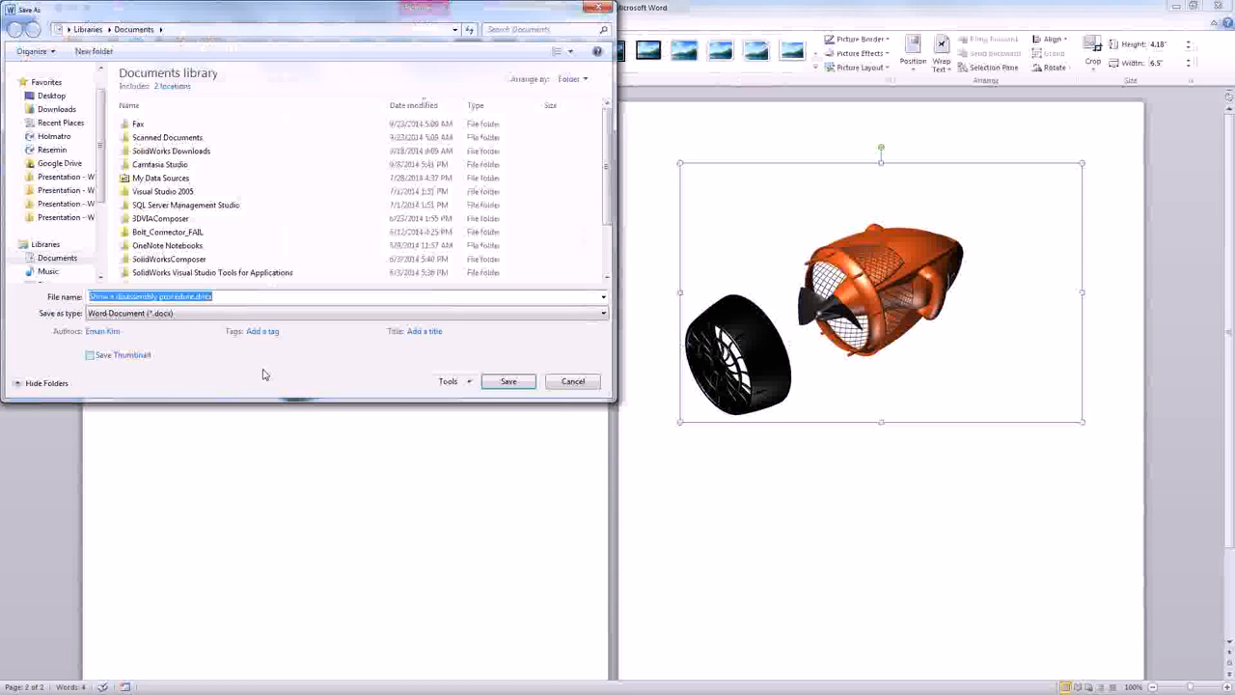
{"action": "left_click", "coordinate": [501, 382]}
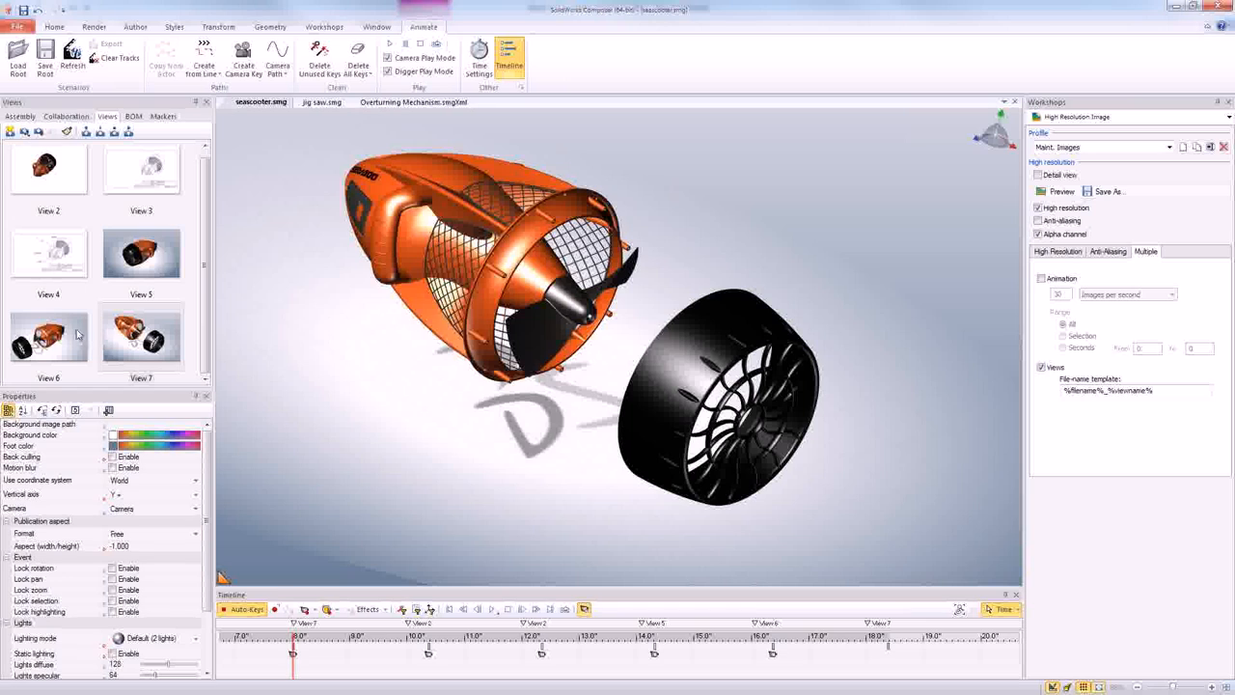
- Switch to SolidWorks Composer, open View 5, and add i_unscrew.bmp from the Image Library above and beside the seascooter's nose
{"action": "left_click", "coordinate": [152, 275]}
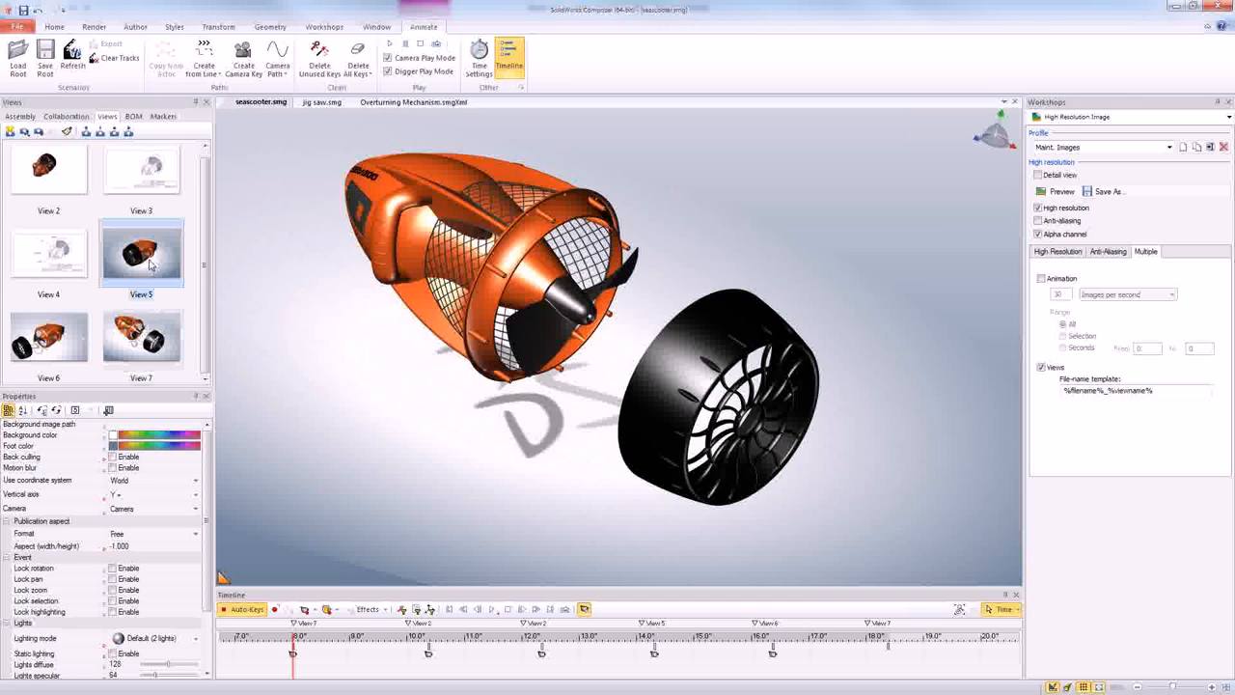
{"action": "double_click", "coordinate": [147, 260]}
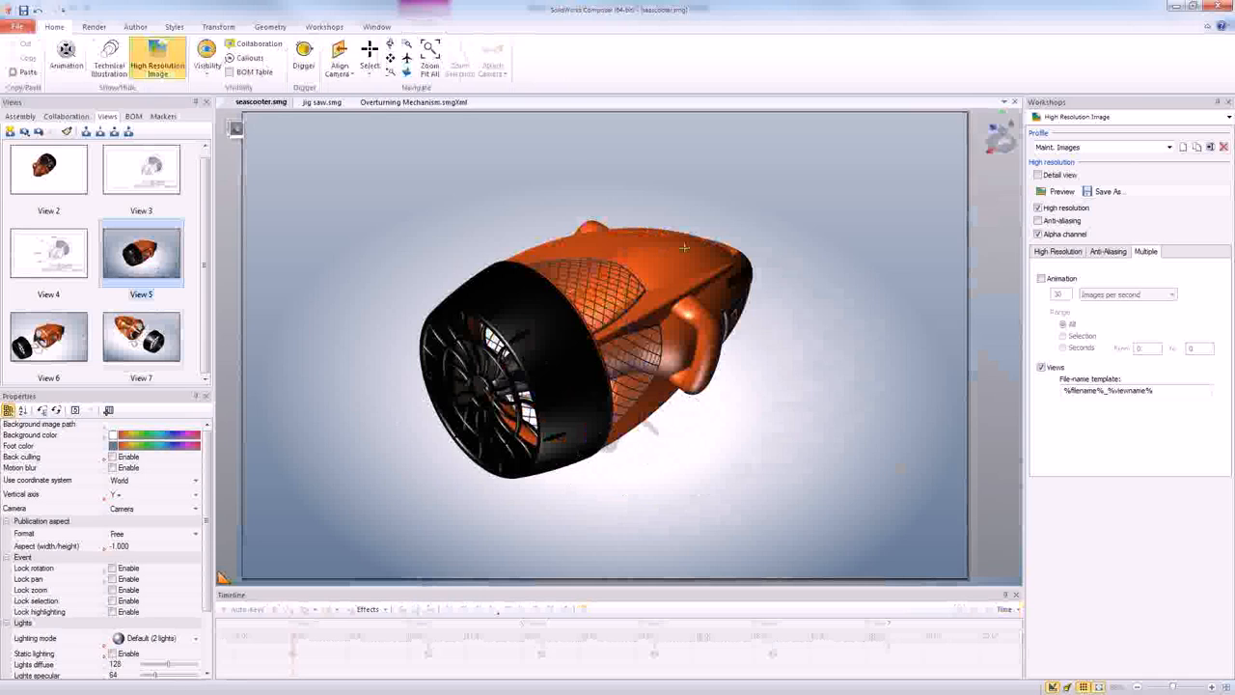
{"action": "left_click", "coordinate": [318, 27]}
{"action": "left_click", "coordinate": [167, 67]}
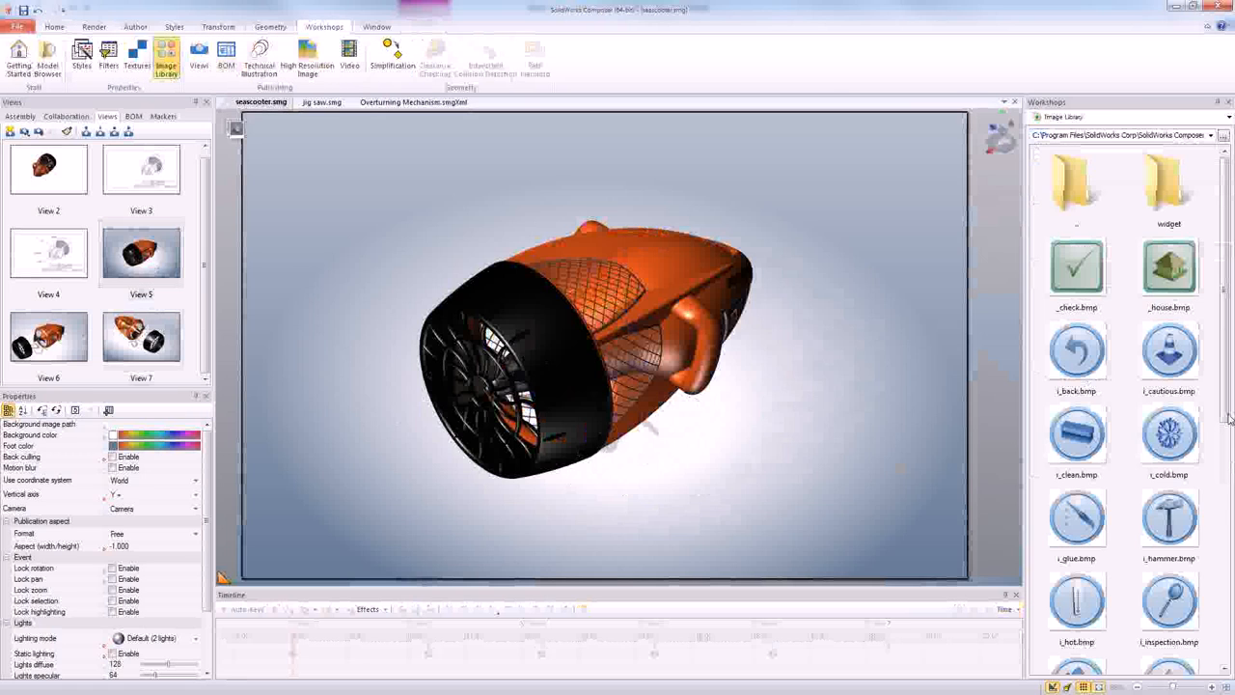
{"action": "left_click_drag", "start_coordinate": [1227, 421], "coordinate": [1232, 591]}
{"action": "left_click_drag", "start_coordinate": [1169, 531], "coordinate": [895, 189]}
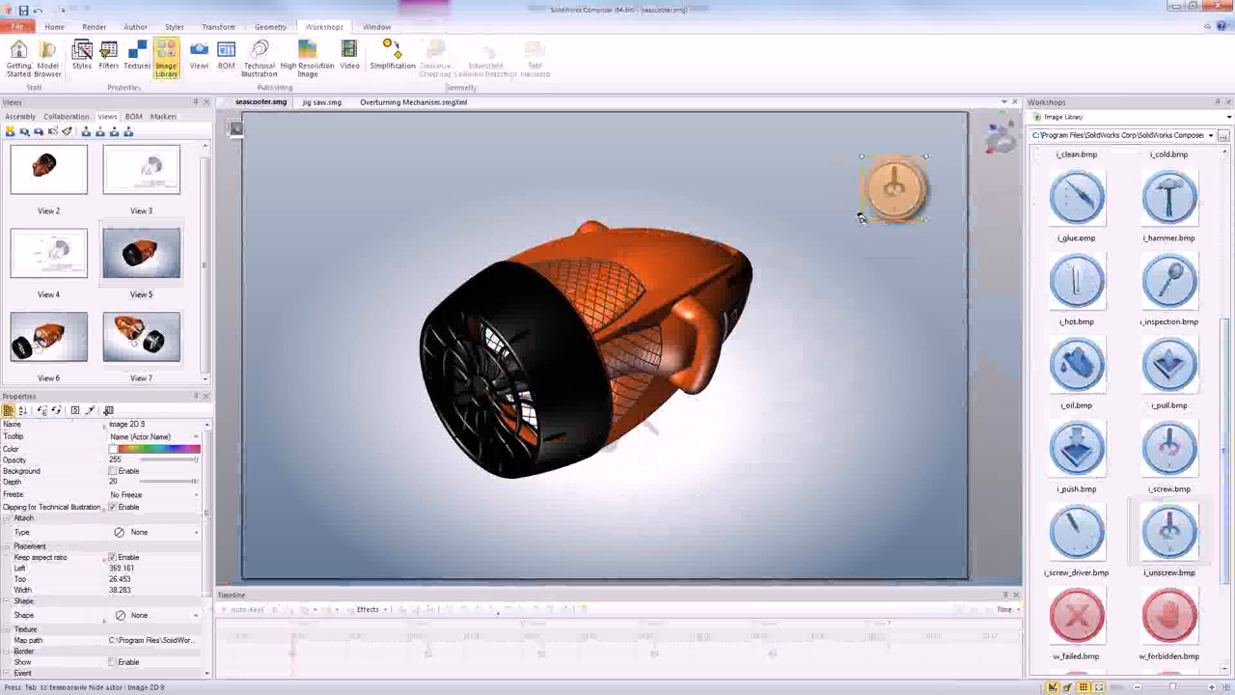
- Enlarge the unscrew picture to about twice its size and update View 5 with the current scene
{"action": "left_click_drag", "start_coordinate": [858, 215], "coordinate": [799, 297]}
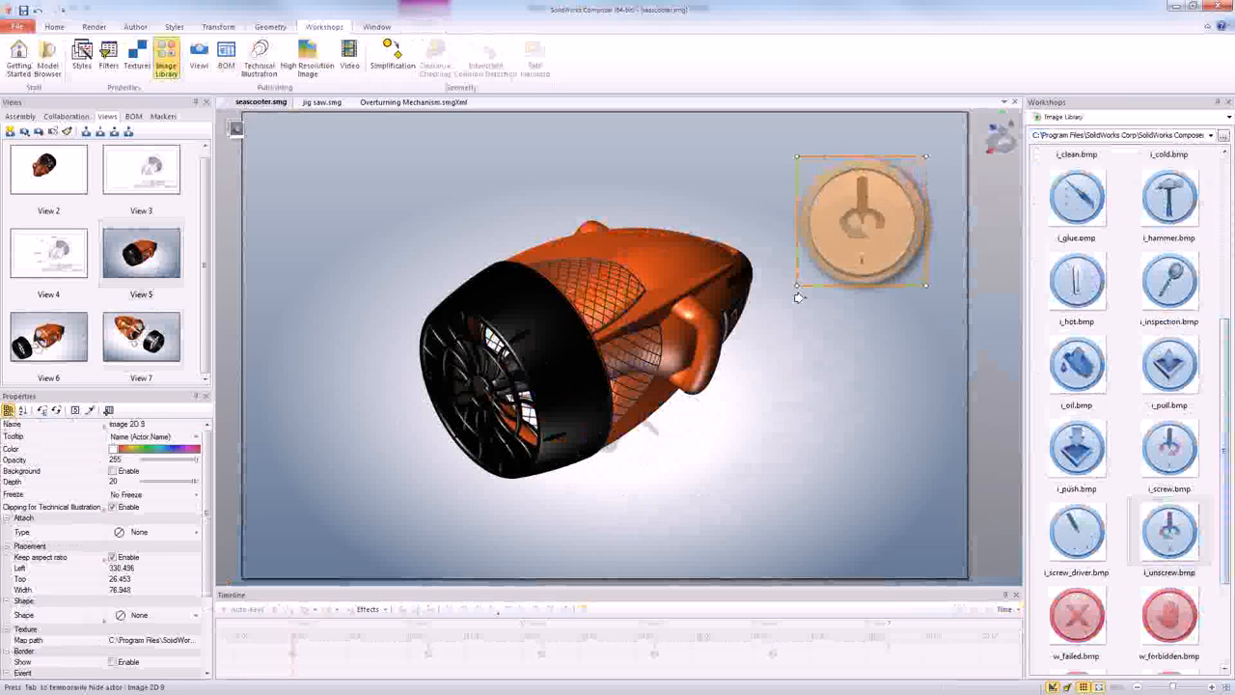
{"action": "left_click", "coordinate": [835, 459]}
{"action": "left_click", "coordinate": [143, 264]}
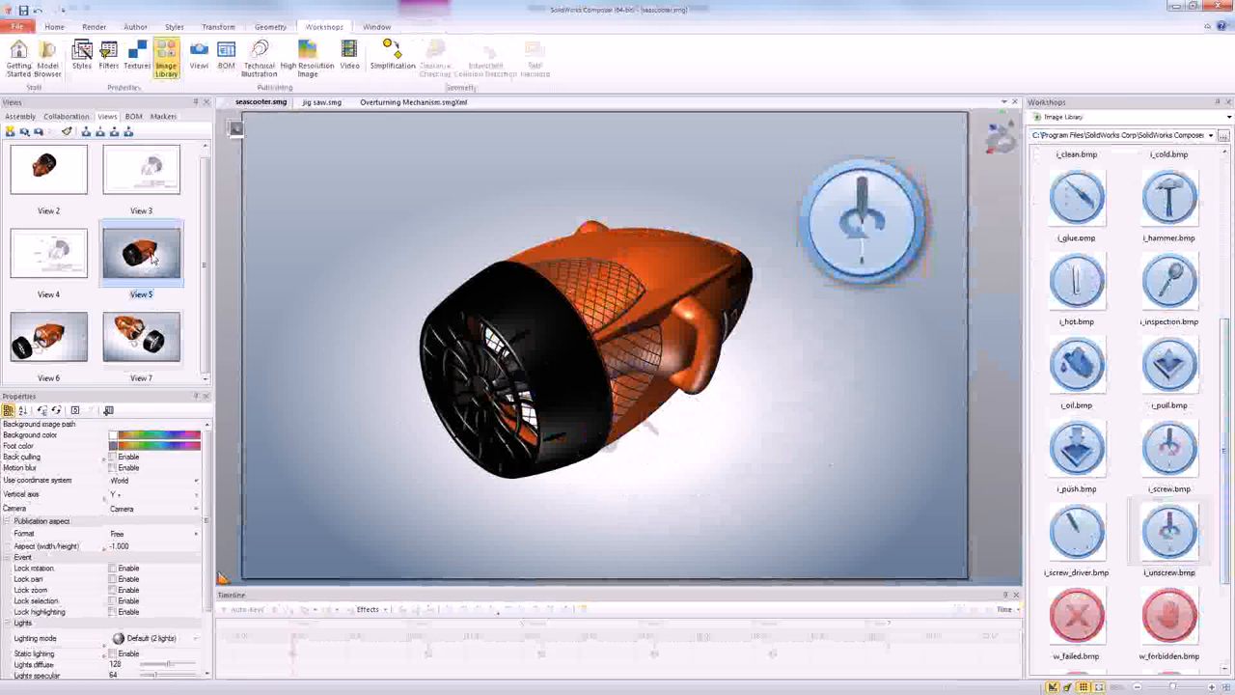
{"action": "left_click", "coordinate": [41, 135]}
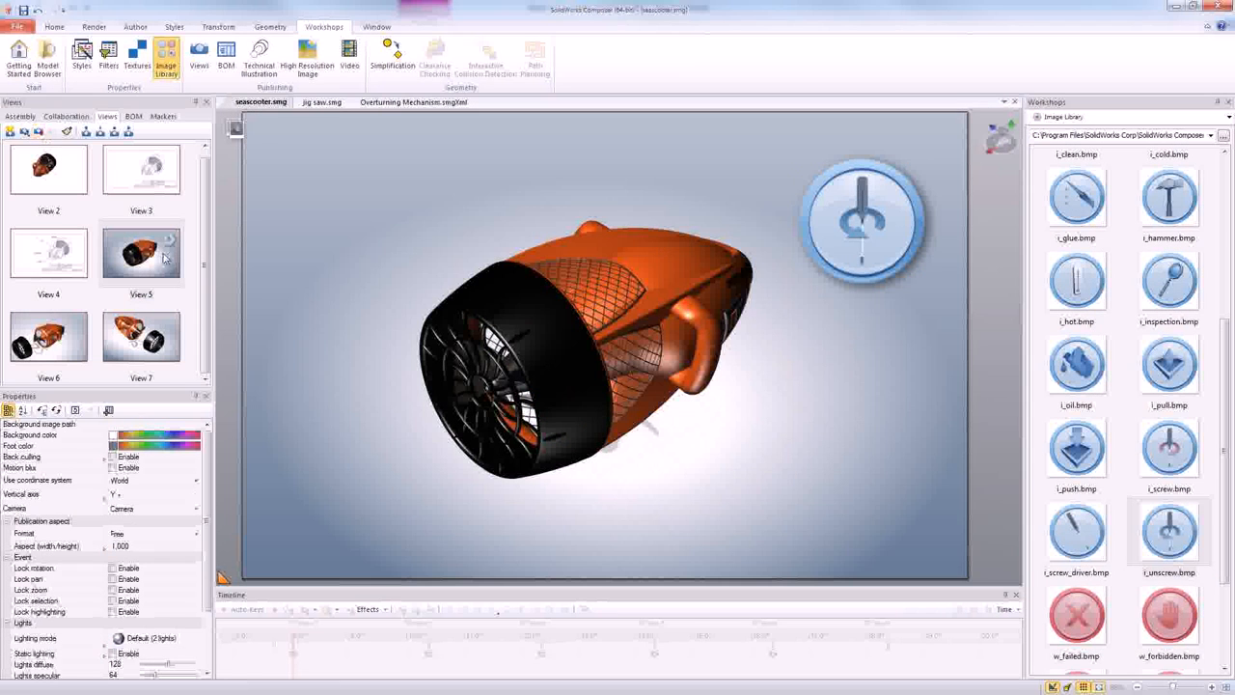
- Open View 6 and draw an arrow about 283 long between the detached wheel and the propeller, pointing at the wheel
{"action": "left_click", "coordinate": [73, 340]}
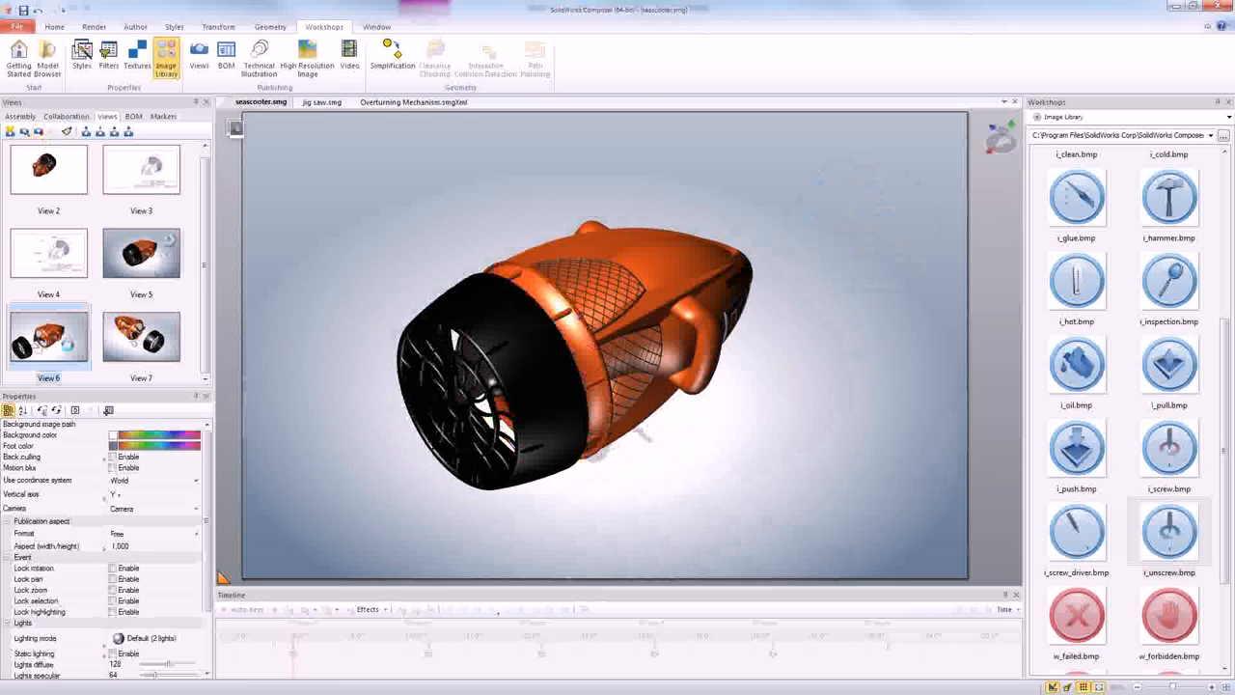
{"action": "left_click", "coordinate": [135, 26]}
{"action": "left_click", "coordinate": [126, 58]}
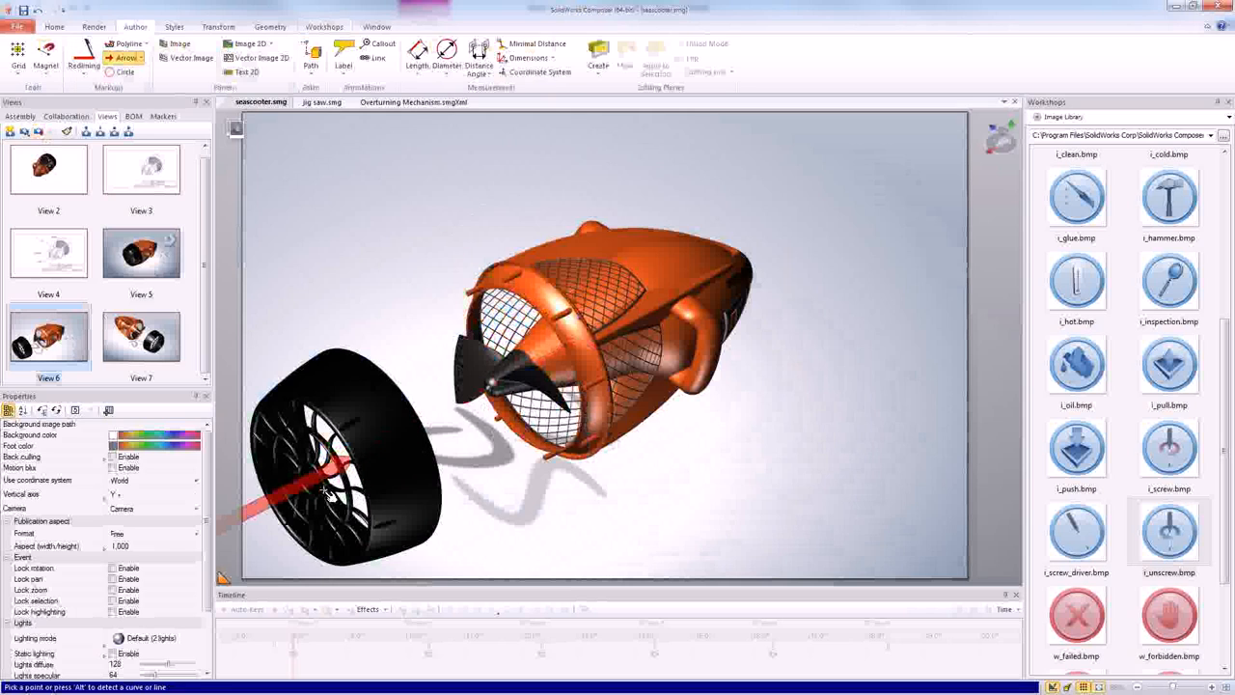
{"action": "left_click", "coordinate": [348, 454]}
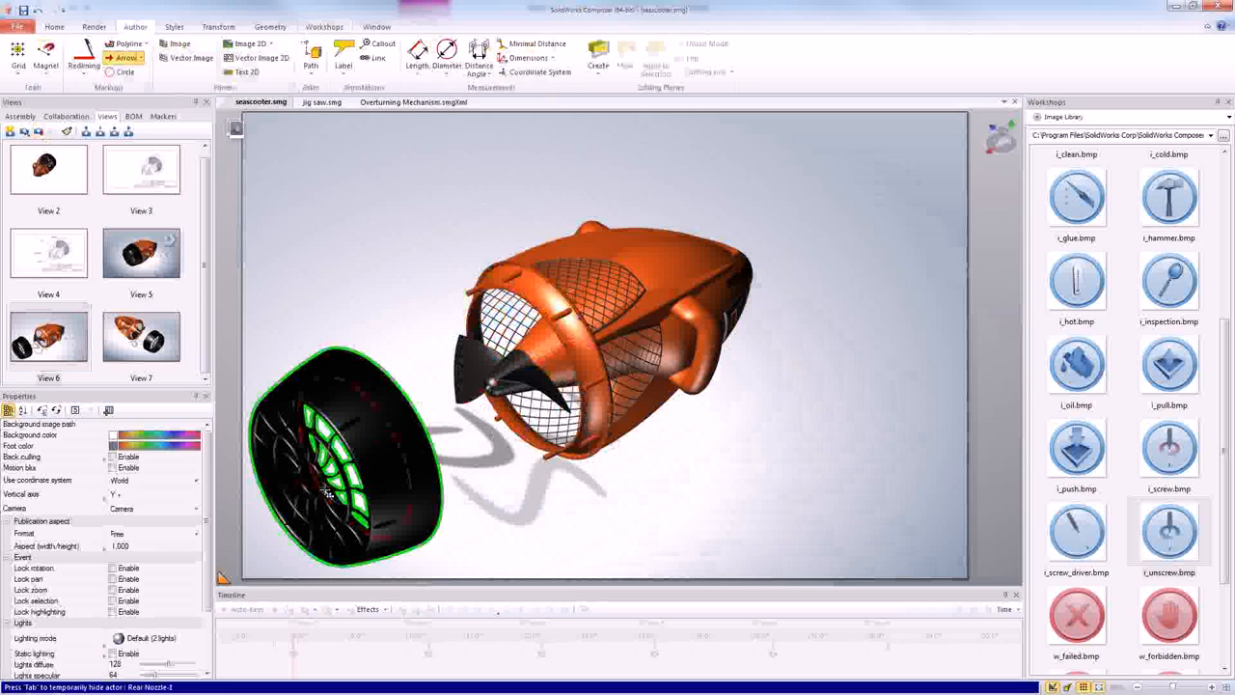
{"action": "left_click", "coordinate": [537, 406]}
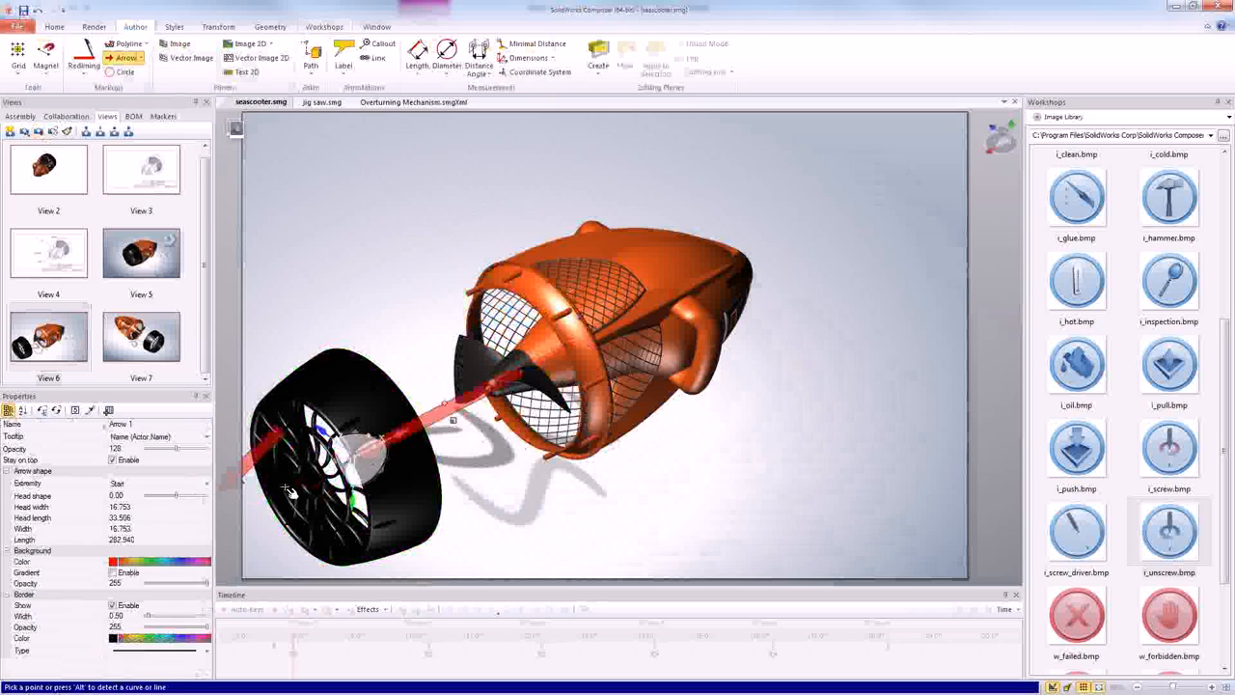
{"action": "key", "text": "Escape"}
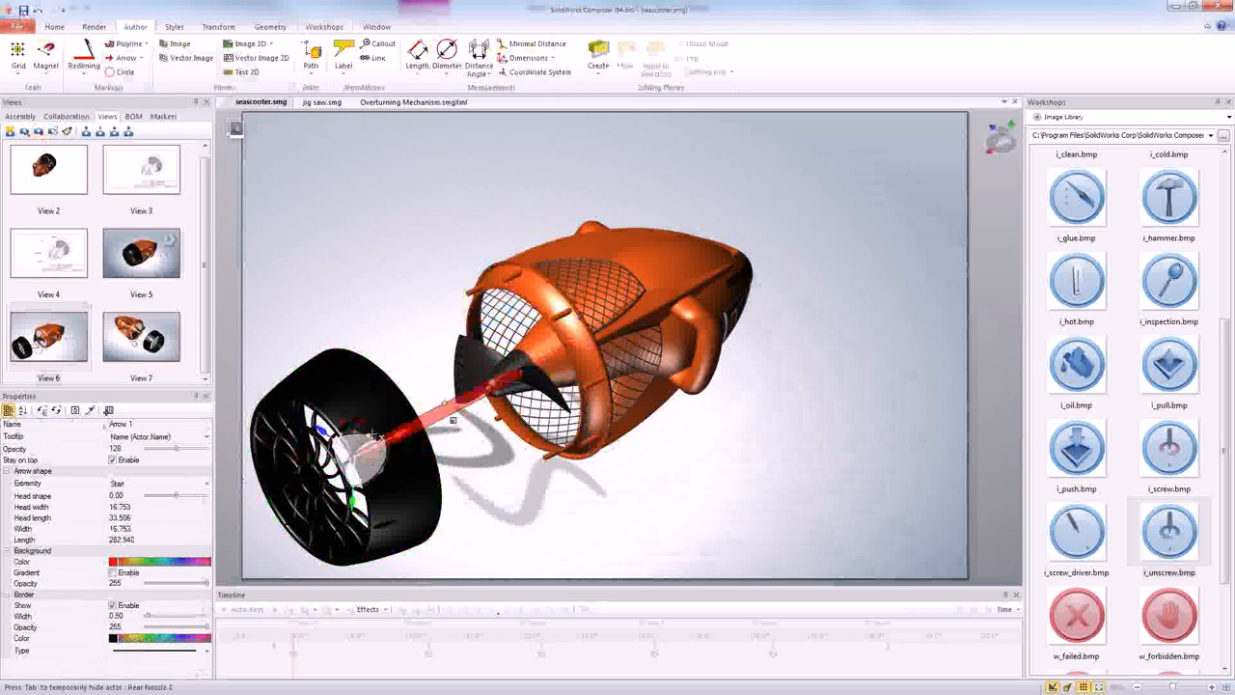
- Turn off transformations and widen the arrow to about 72, with a head length of about 75
{"action": "left_click", "coordinate": [219, 29]}
{"action": "left_click", "coordinate": [359, 44]}
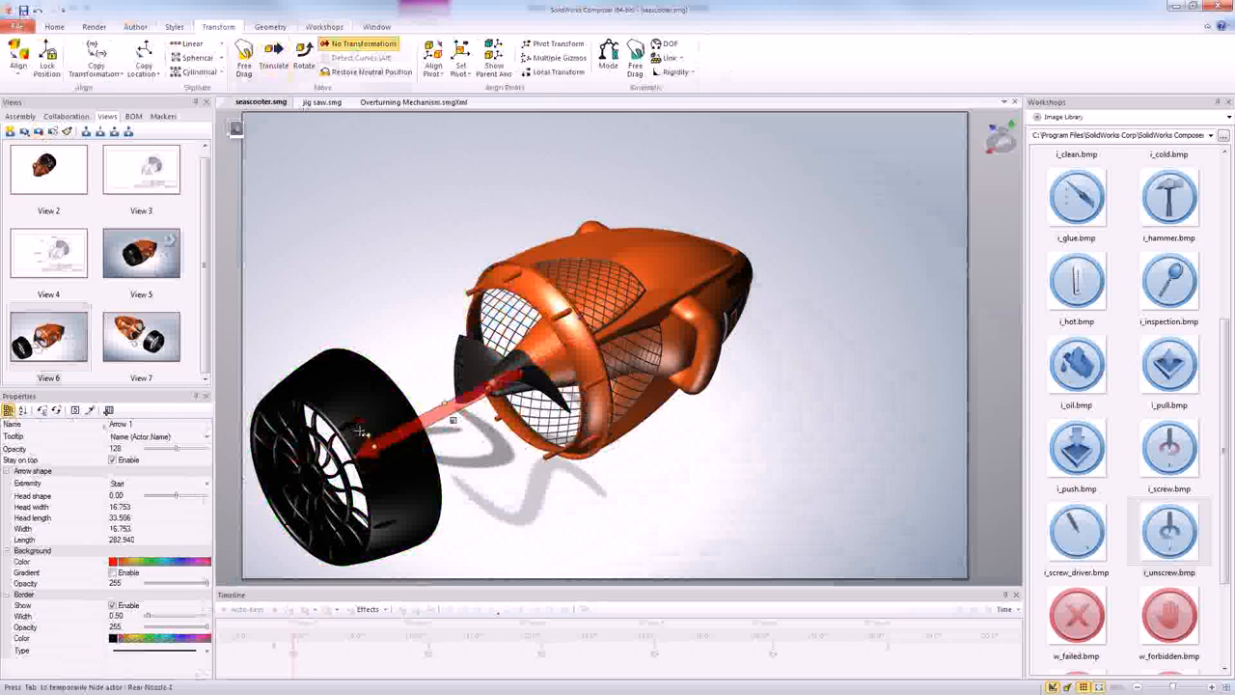
{"action": "left_click_drag", "start_coordinate": [363, 427], "coordinate": [368, 385]}
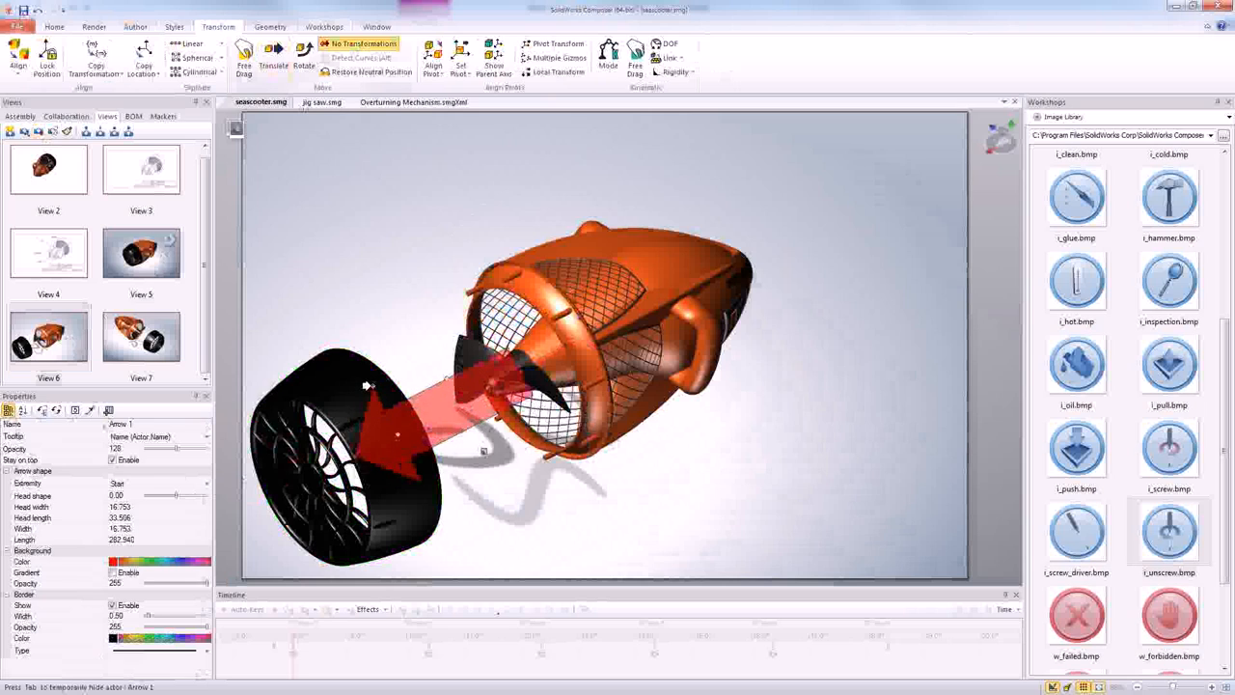
{"action": "left_click", "coordinate": [557, 519]}
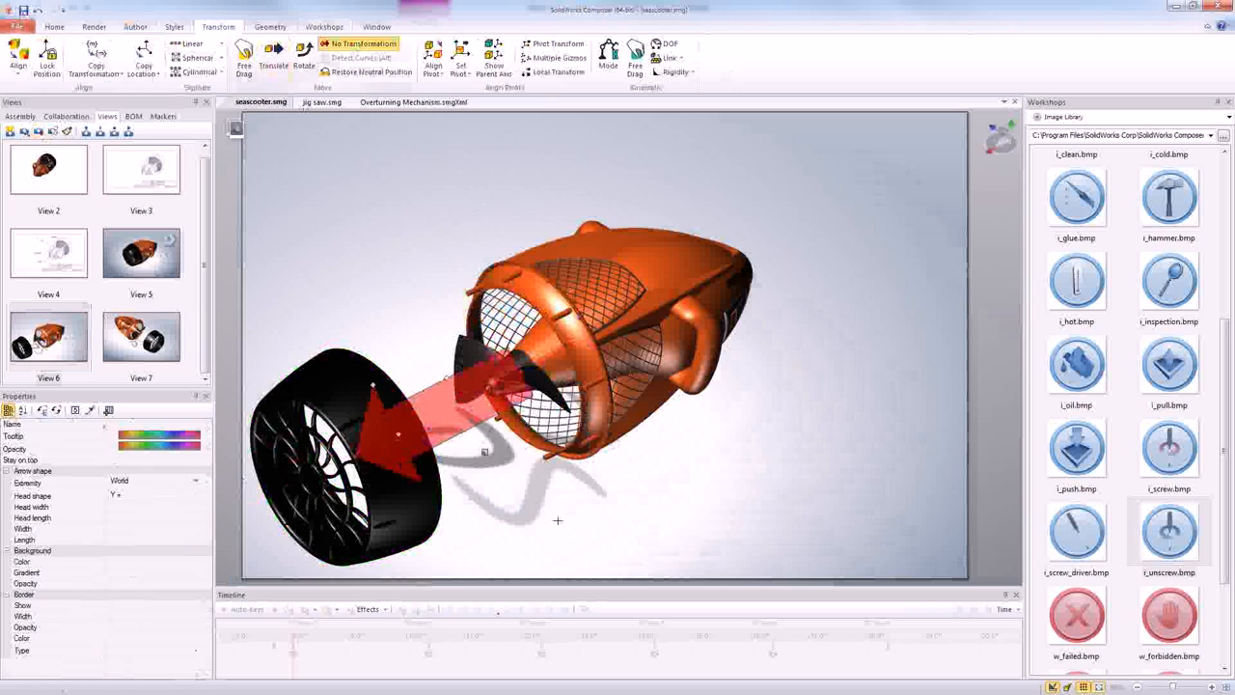
- Enable the arrow's background gradient, disable Stay on top, and set its opacity to 255
{"action": "left_click", "coordinate": [428, 406]}
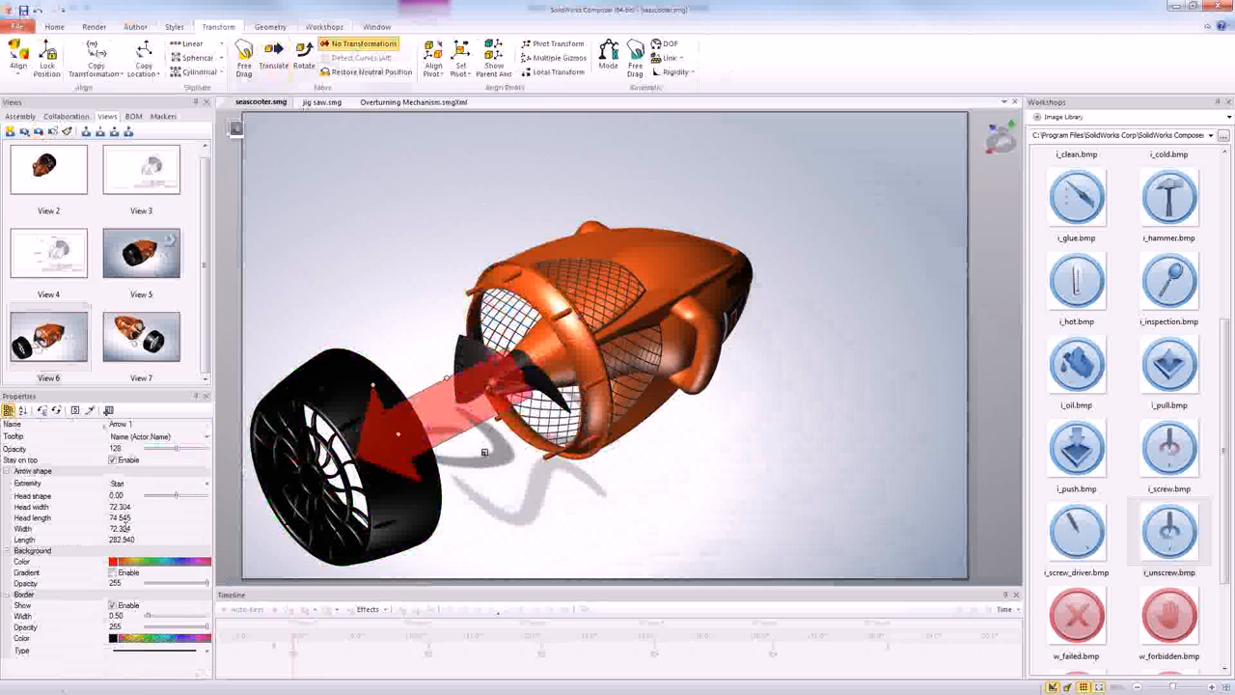
{"action": "left_click", "coordinate": [113, 573]}
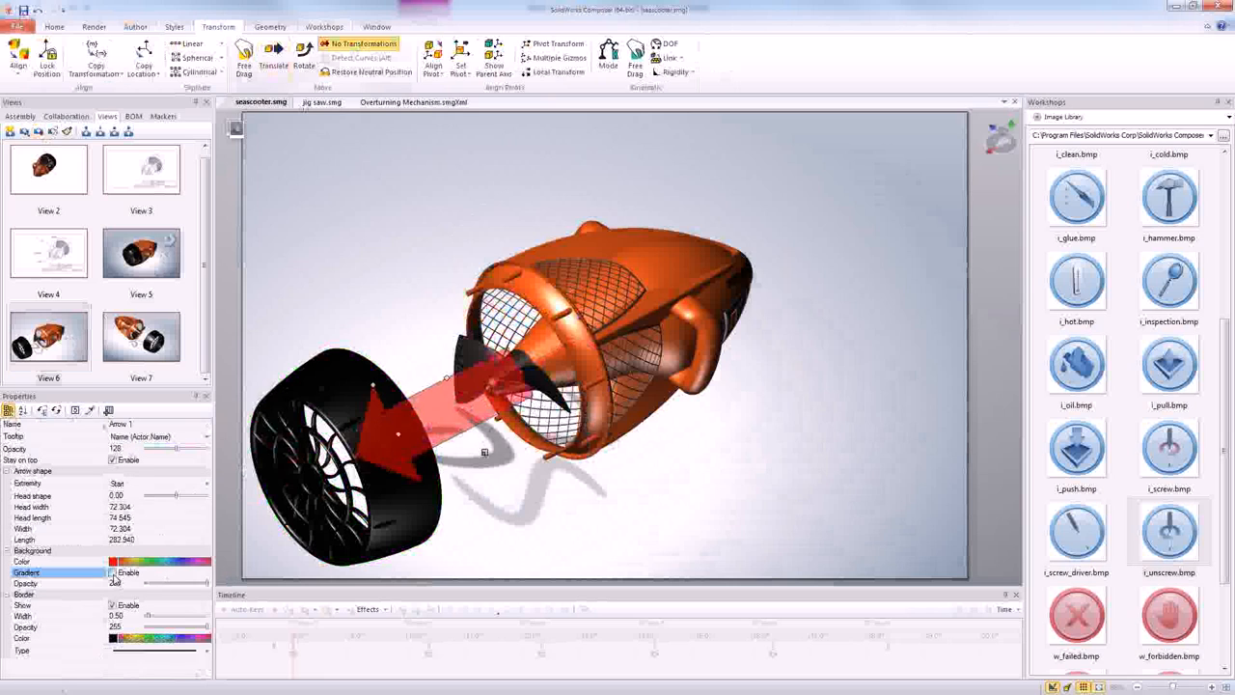
{"action": "left_click", "coordinate": [112, 460]}
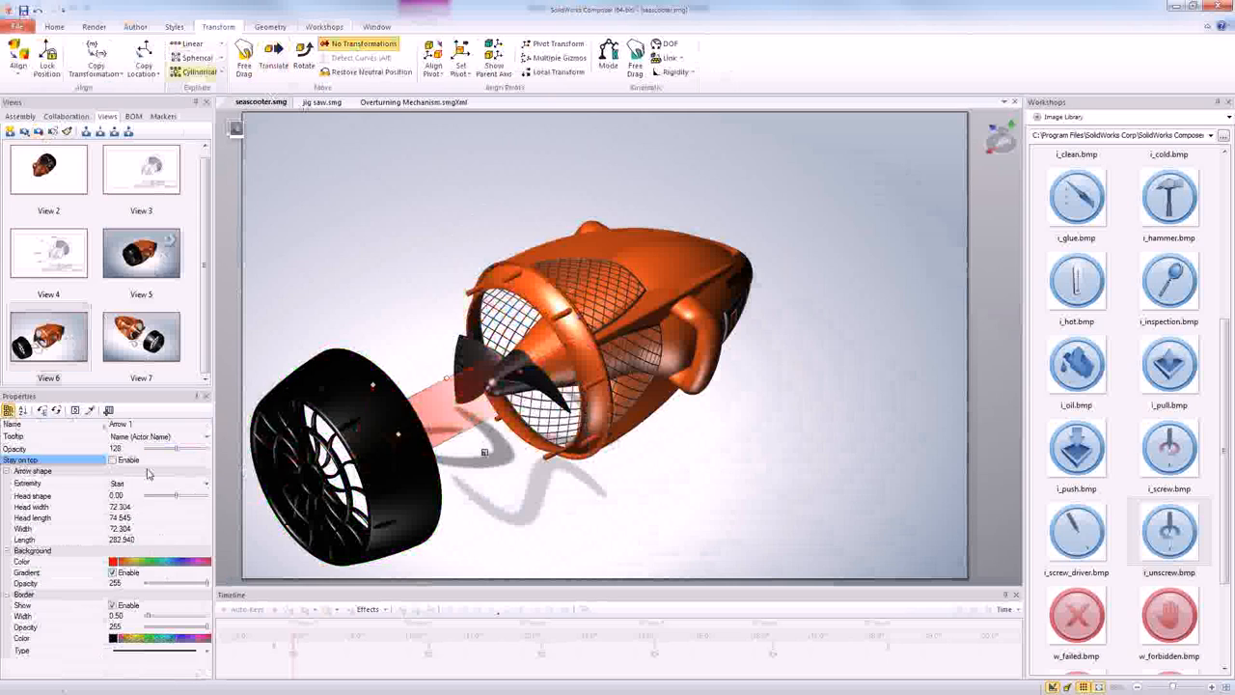
{"action": "left_click_drag", "start_coordinate": [176, 449], "coordinate": [220, 453]}
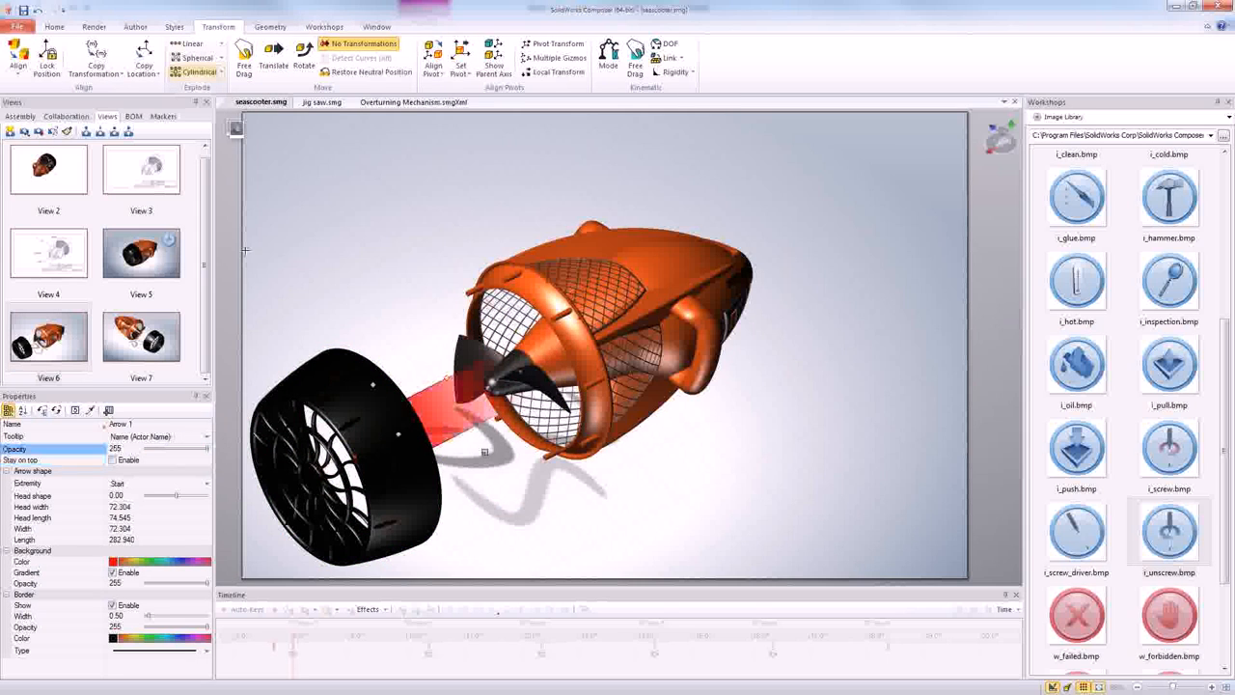
- Translate the arrow along its axis away from the wheel towards the propeller, and update View 6 with the current scene
{"action": "left_click", "coordinate": [272, 60]}
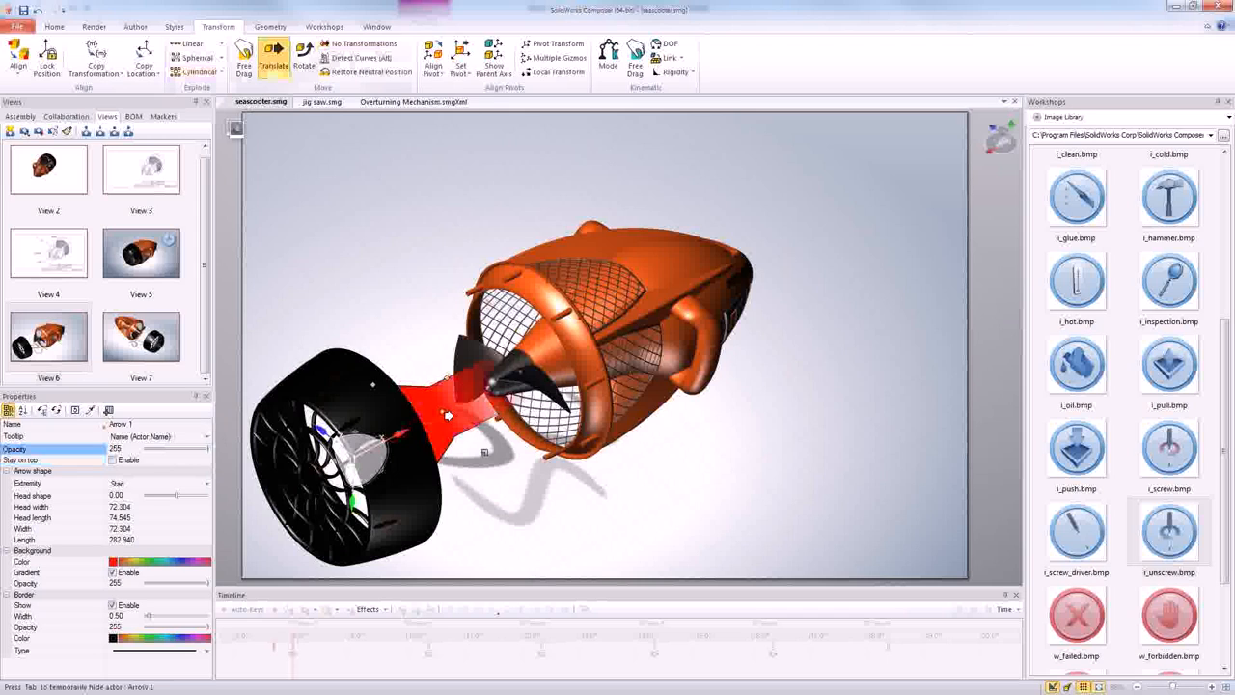
{"action": "left_click", "coordinate": [396, 432]}
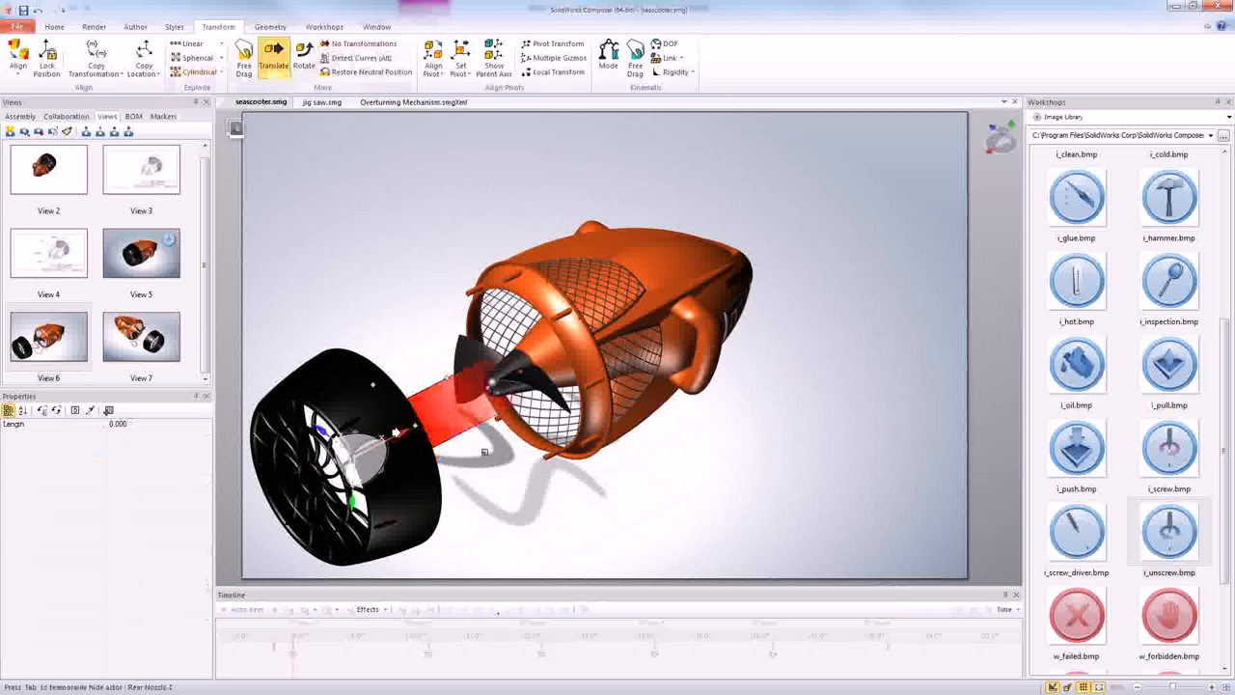
{"action": "left_click_drag", "start_coordinate": [397, 432], "coordinate": [458, 402]}
{"action": "left_click", "coordinate": [535, 524]}
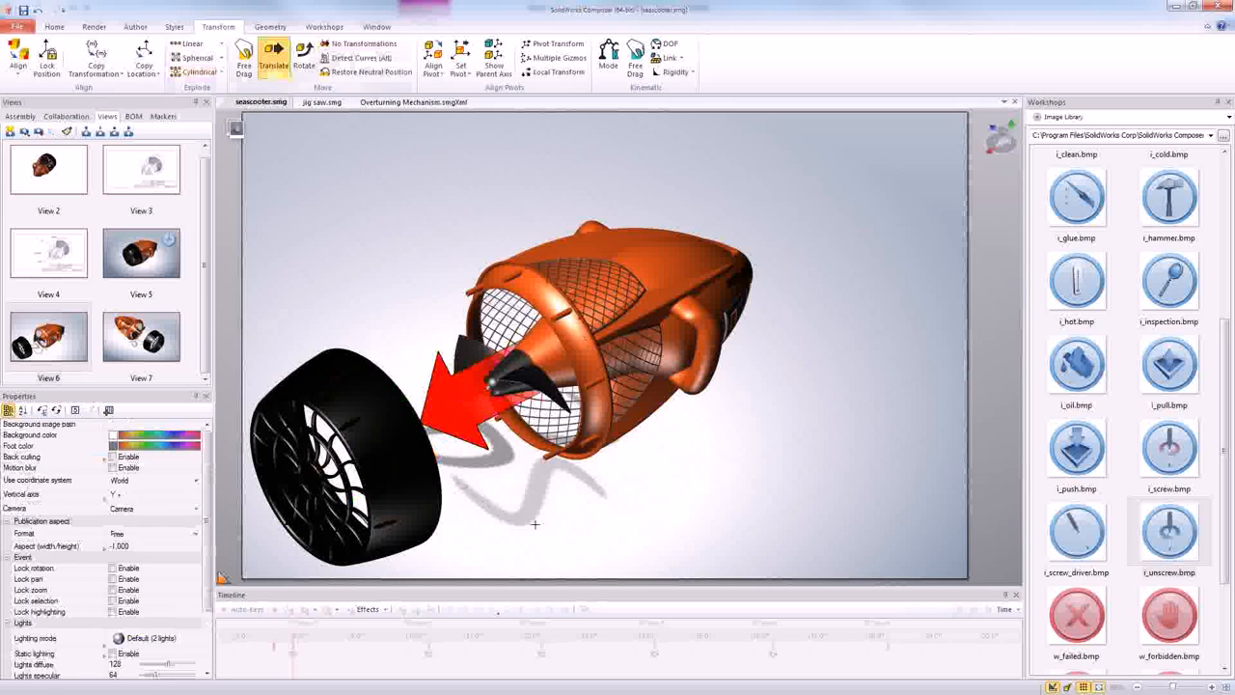
{"action": "left_click", "coordinate": [81, 342]}
{"action": "left_click", "coordinate": [39, 131]}
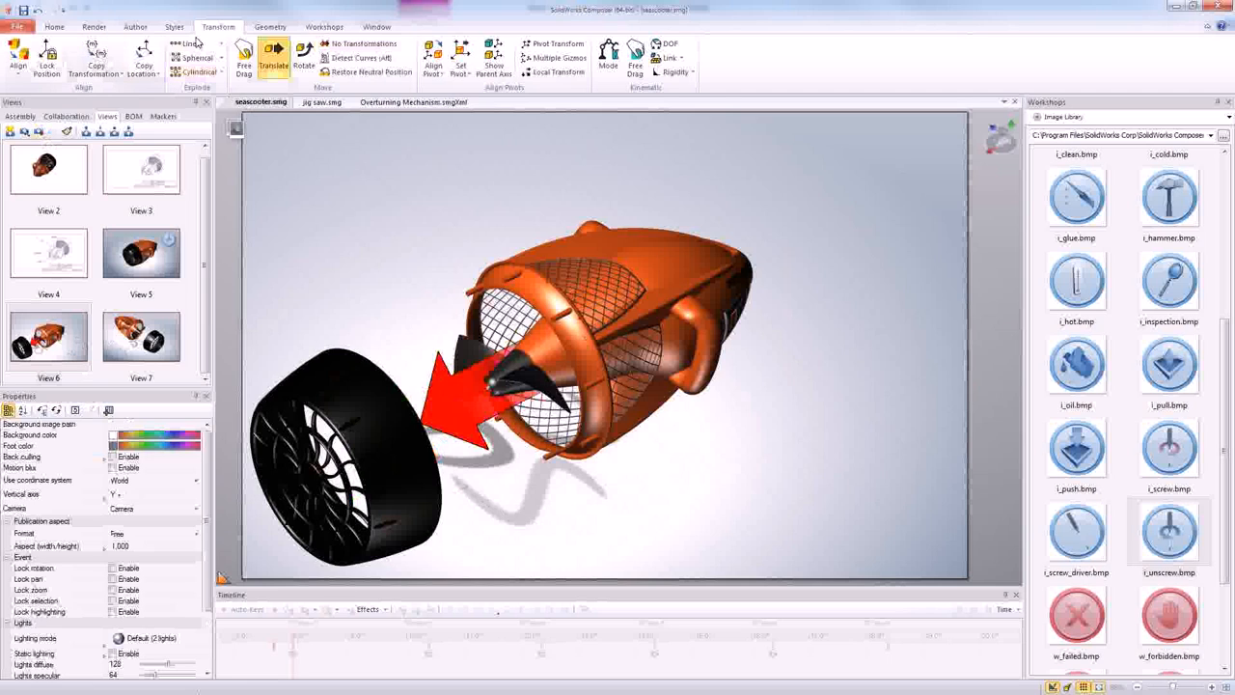
- Export all views as high-resolution JPEG images named seascooter.jpg into the scooter output folder
{"action": "left_click", "coordinate": [326, 27]}
{"action": "left_click", "coordinate": [307, 58]}
{"action": "left_click", "coordinate": [1105, 192]}
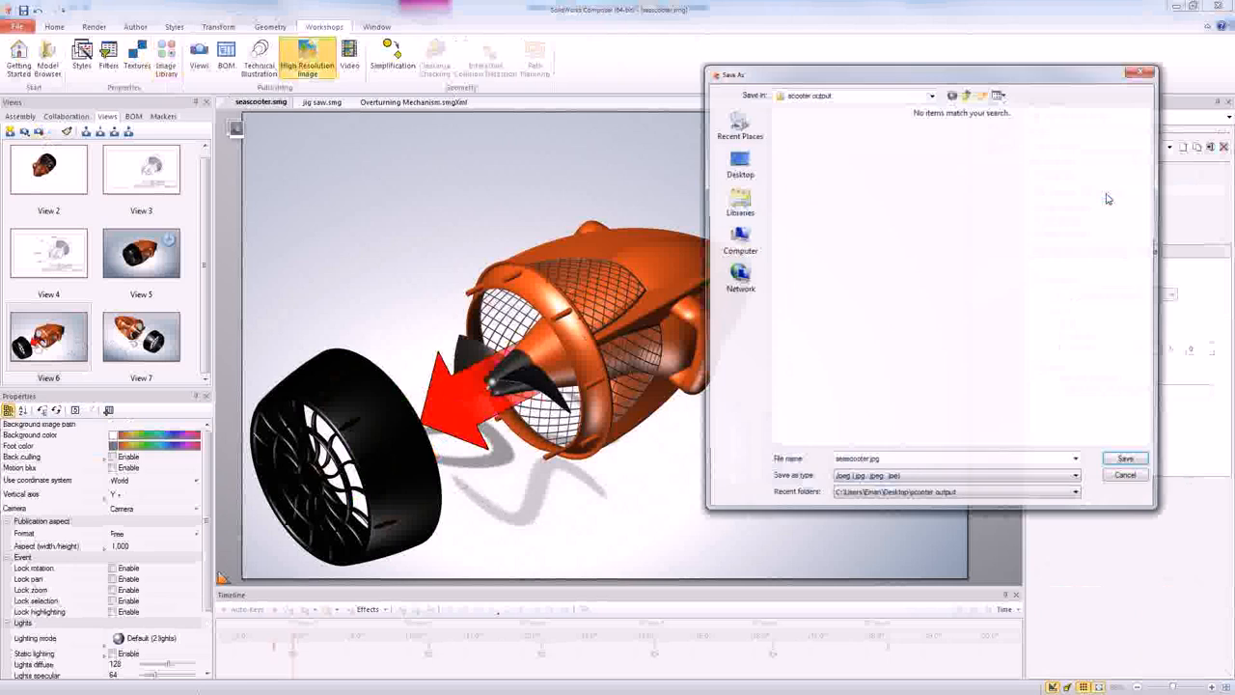
{"action": "left_click", "coordinate": [1117, 464]}
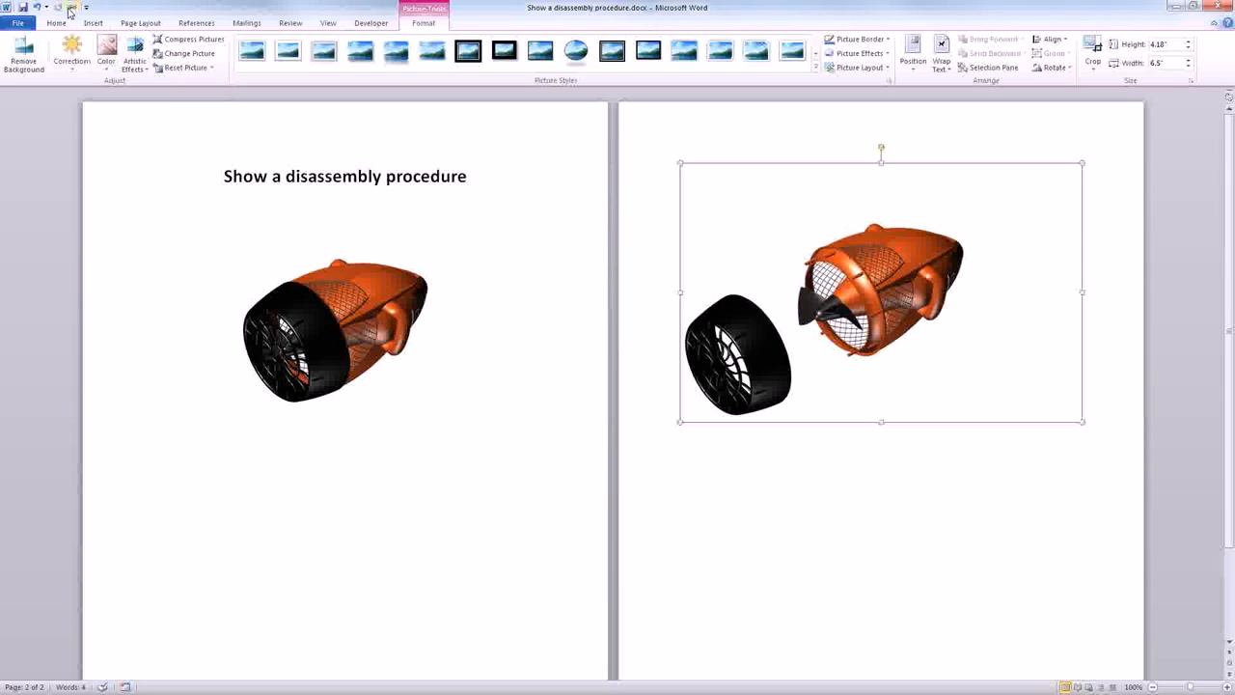
- Try to update the linked seascooter pictures in the Word document from their source files
{"action": "left_click", "coordinate": [69, 7]}
{"action": "left_click", "coordinate": [159, 167], "text": "shift"}
{"action": "left_click", "coordinate": [394, 164]}
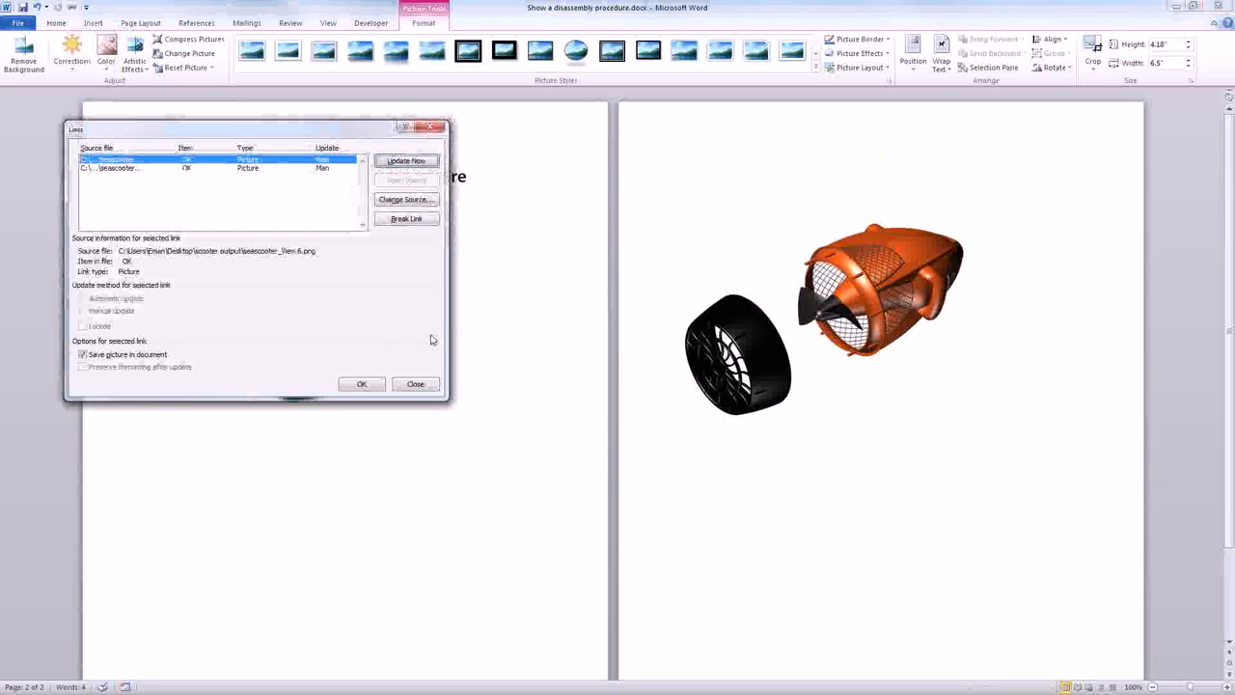
{"action": "left_click", "coordinate": [360, 384]}
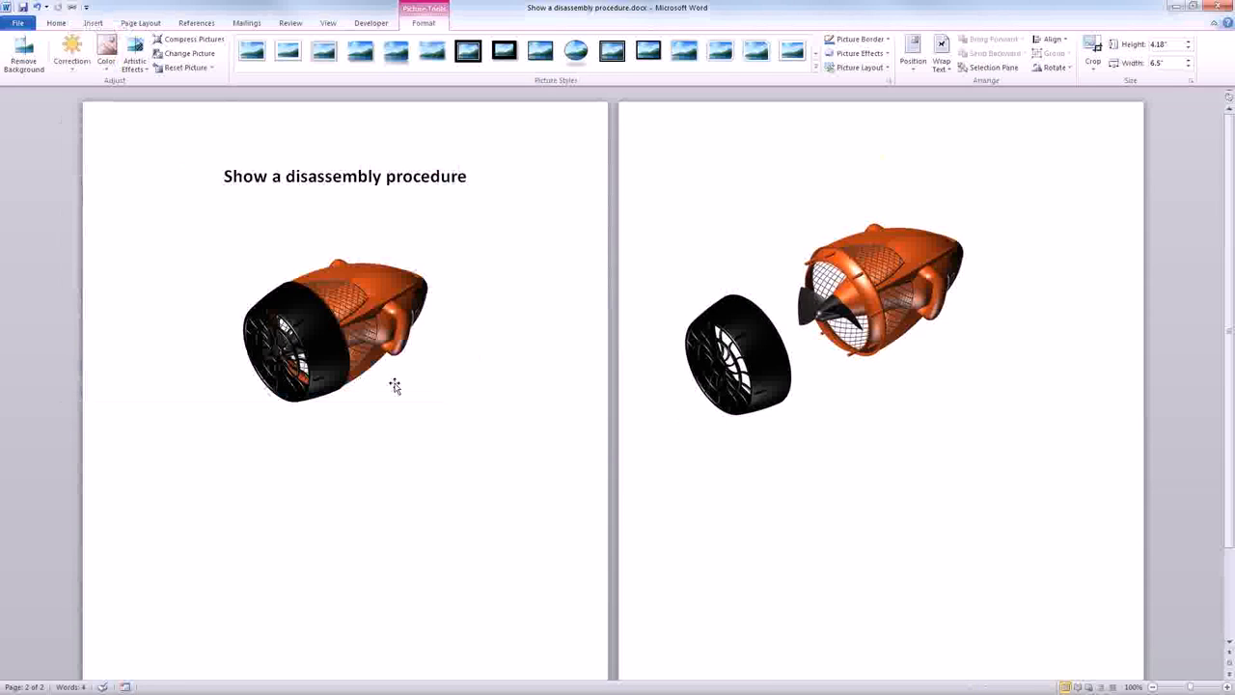
{"action": "left_click", "coordinate": [372, 355]}
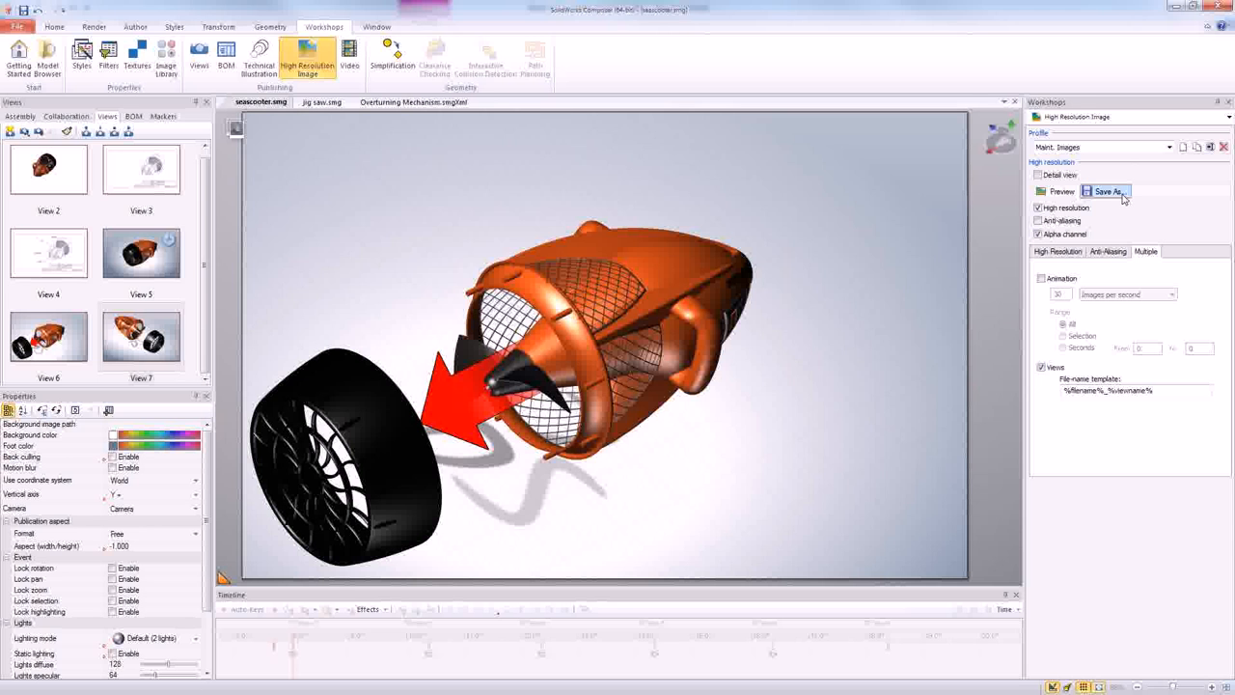
- Export the Composer views again as PNG images named seascooter.png, replacing the existing files in the scooter output folder
{"action": "left_click", "coordinate": [1107, 191]}
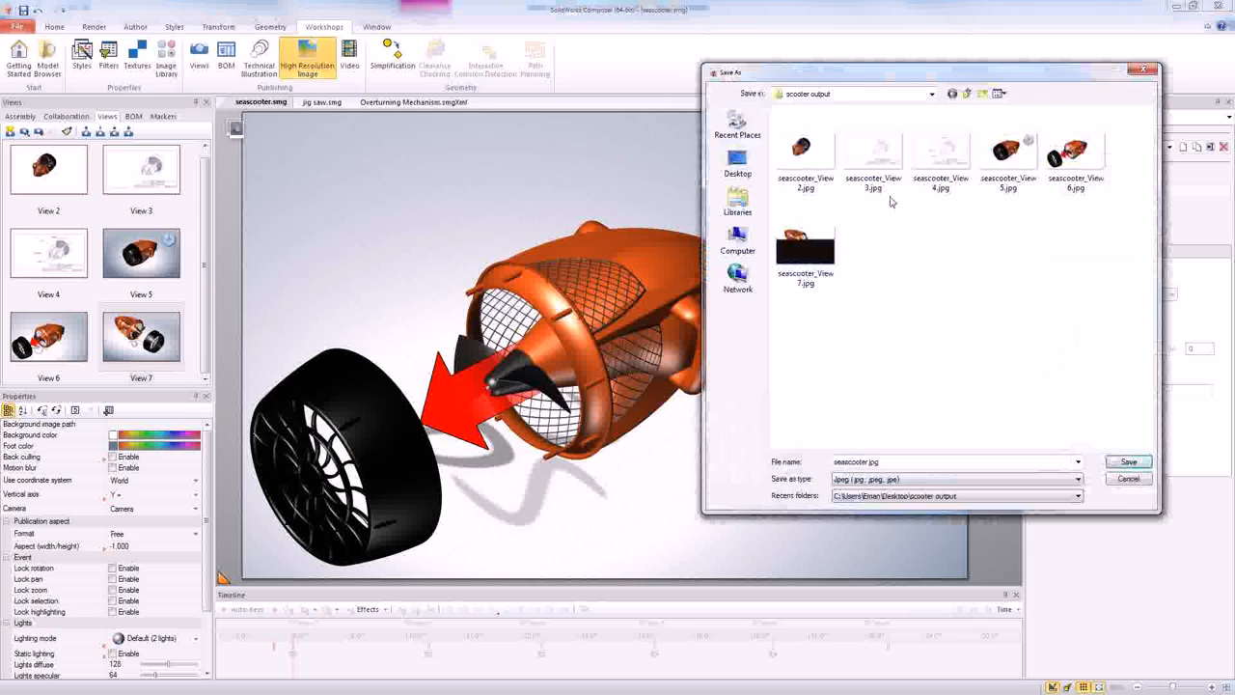
{"action": "left_click", "coordinate": [922, 481]}
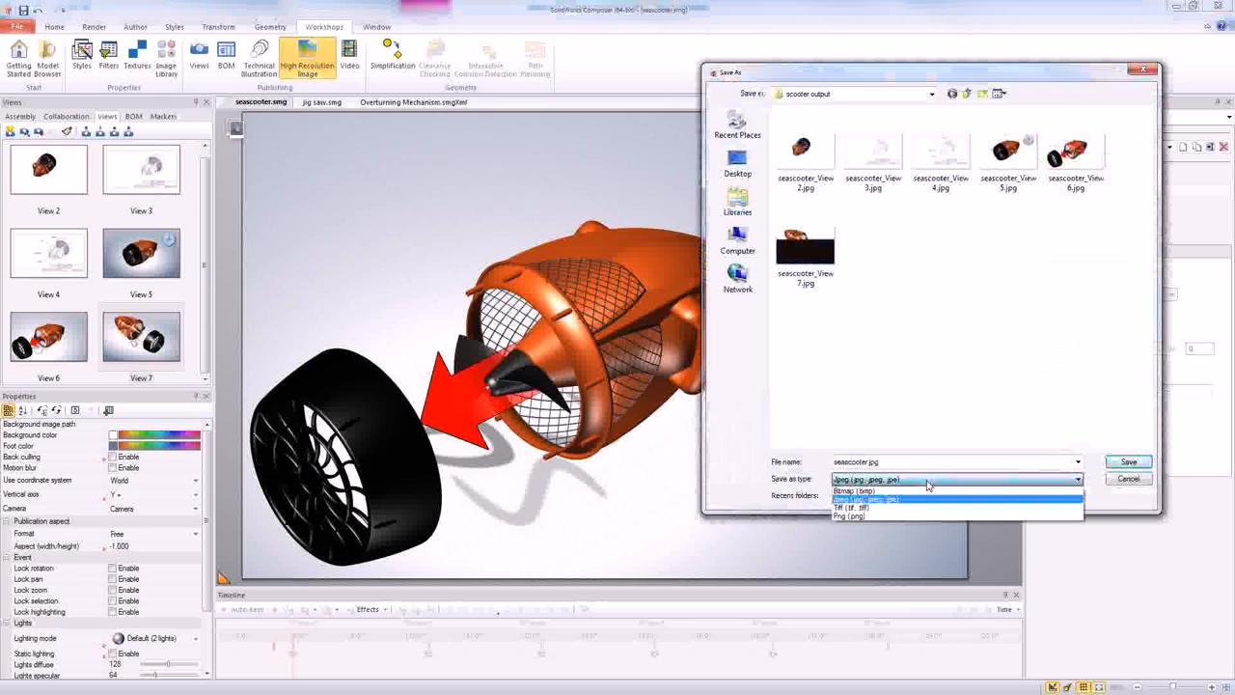
{"action": "left_click", "coordinate": [914, 515]}
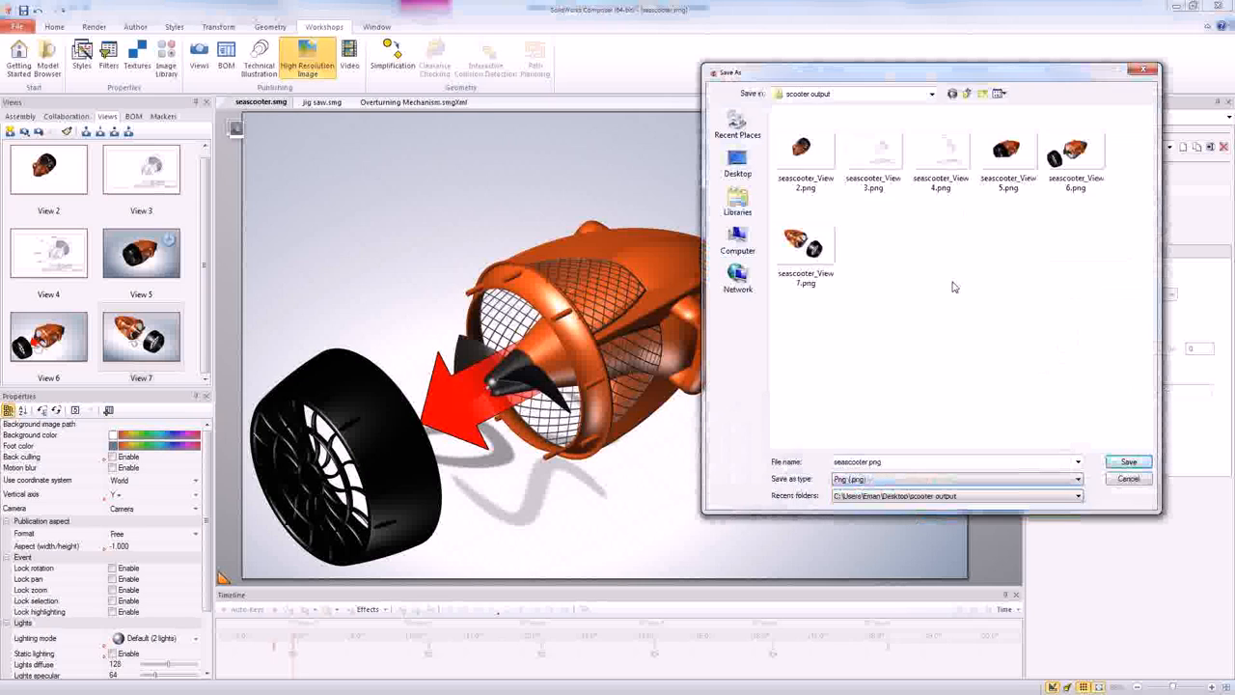
{"action": "left_click", "coordinate": [1121, 464]}
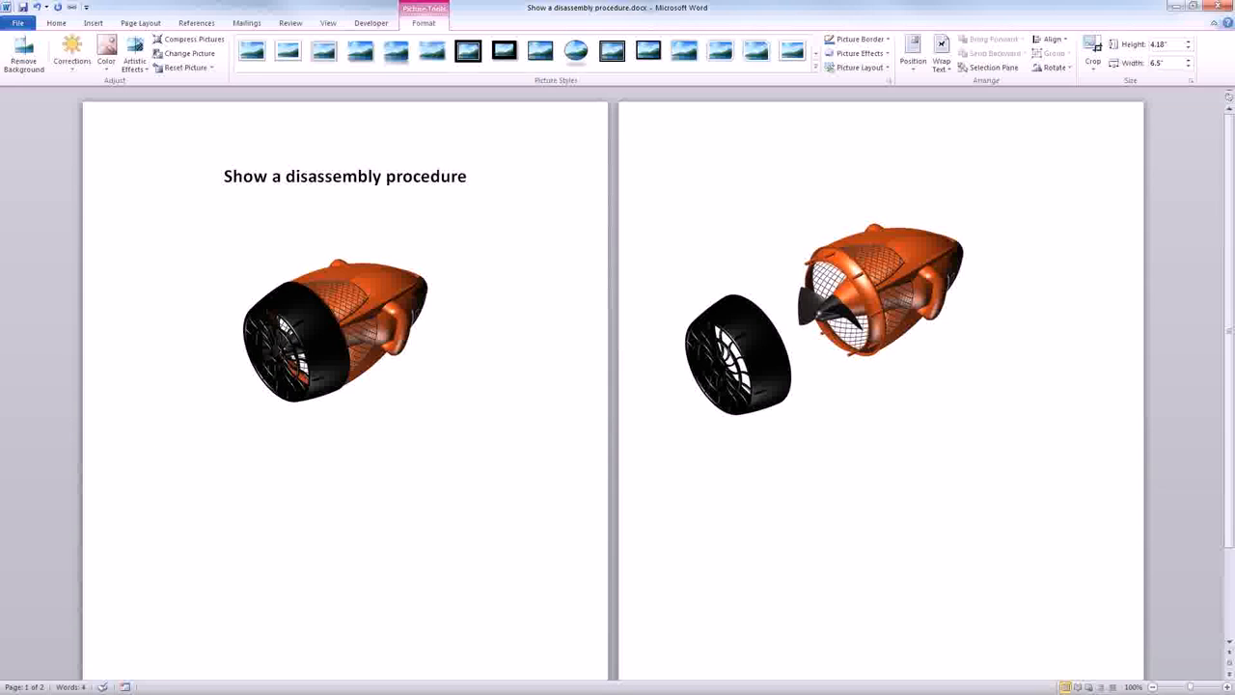
- Switch to the Word disassembly document and update both linked seascooter pictures from their source files
{"action": "left_click", "coordinate": [186, 313]}
{"action": "left_click", "coordinate": [72, 8]}
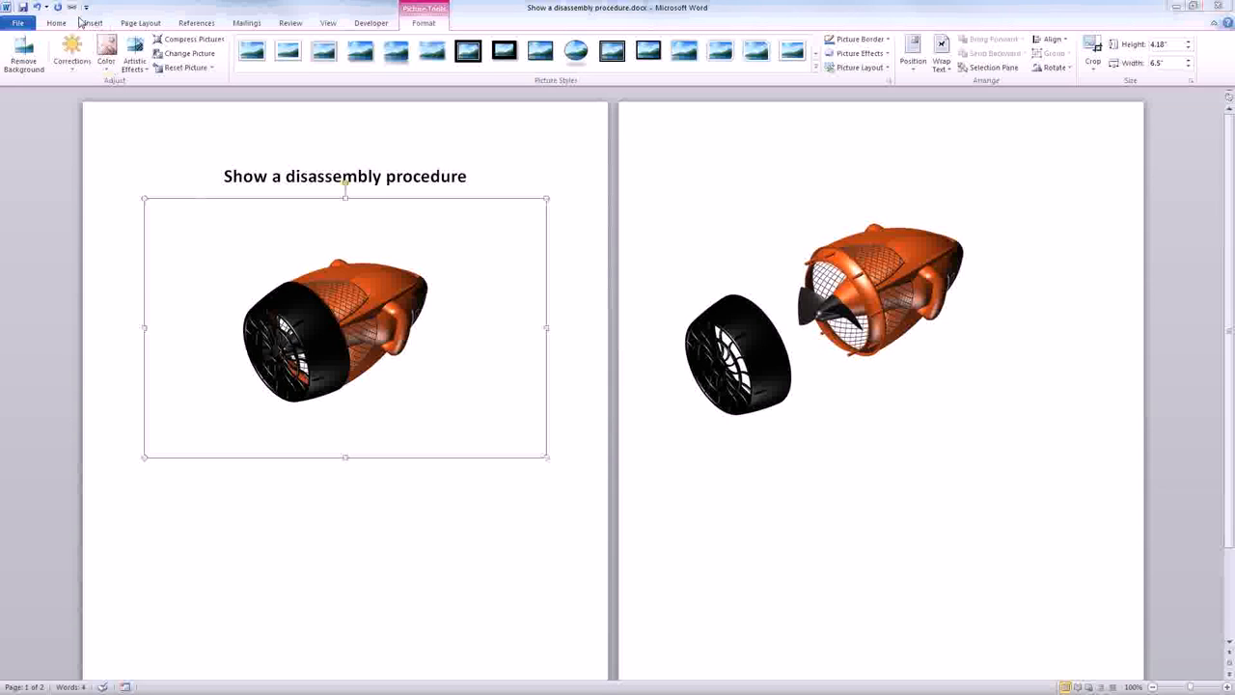
{"action": "left_click", "coordinate": [273, 170], "text": "shift"}
{"action": "left_click", "coordinate": [399, 161]}
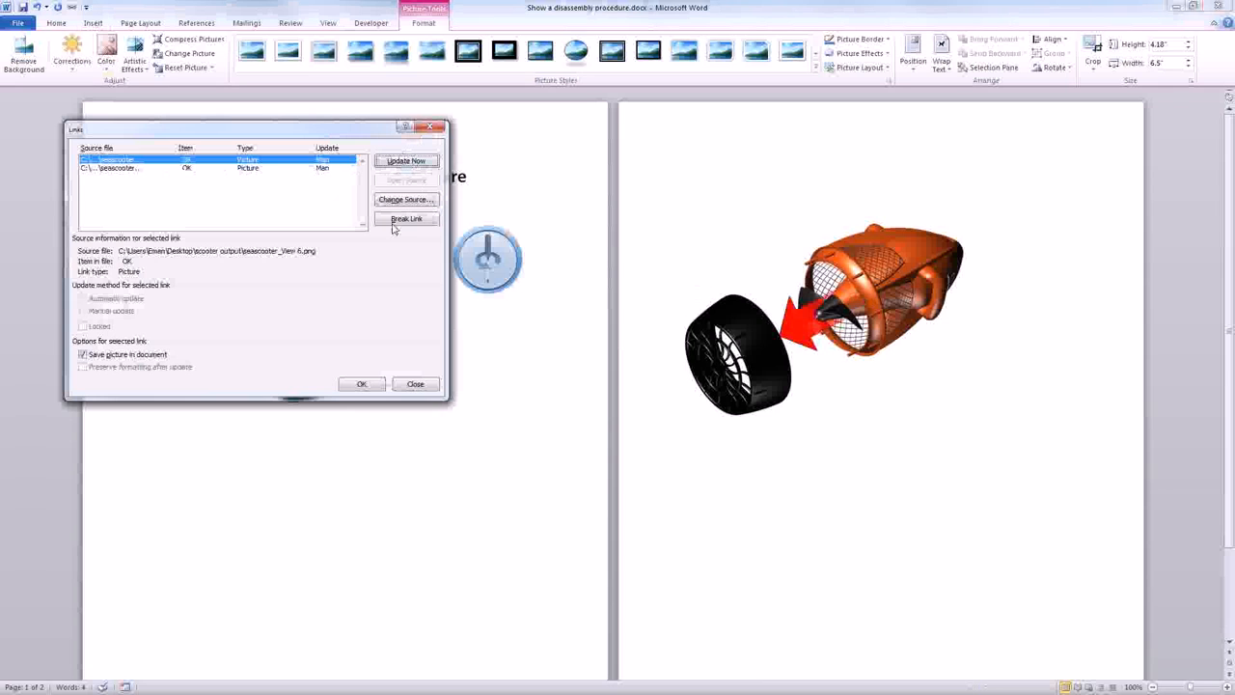
{"action": "left_click", "coordinate": [377, 384]}
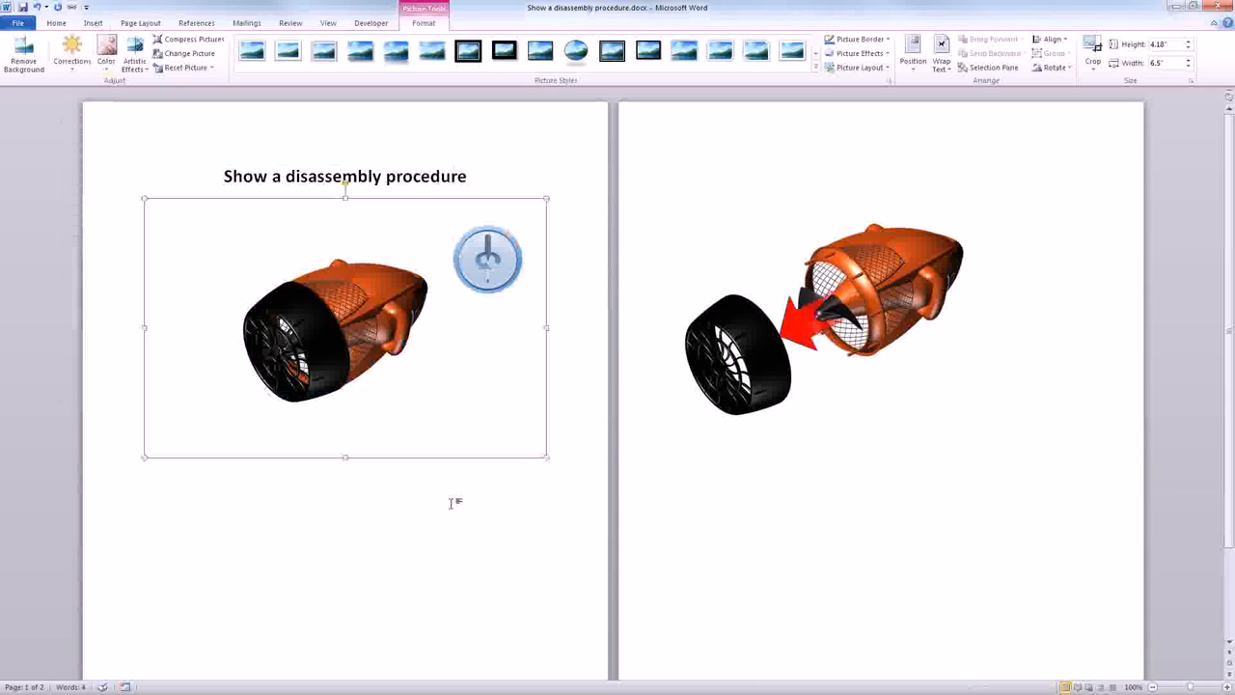
- Place the text cursor on the empty line below the seascooter picture with the detached wheel on the second page
{"action": "left_click", "coordinate": [926, 409]}
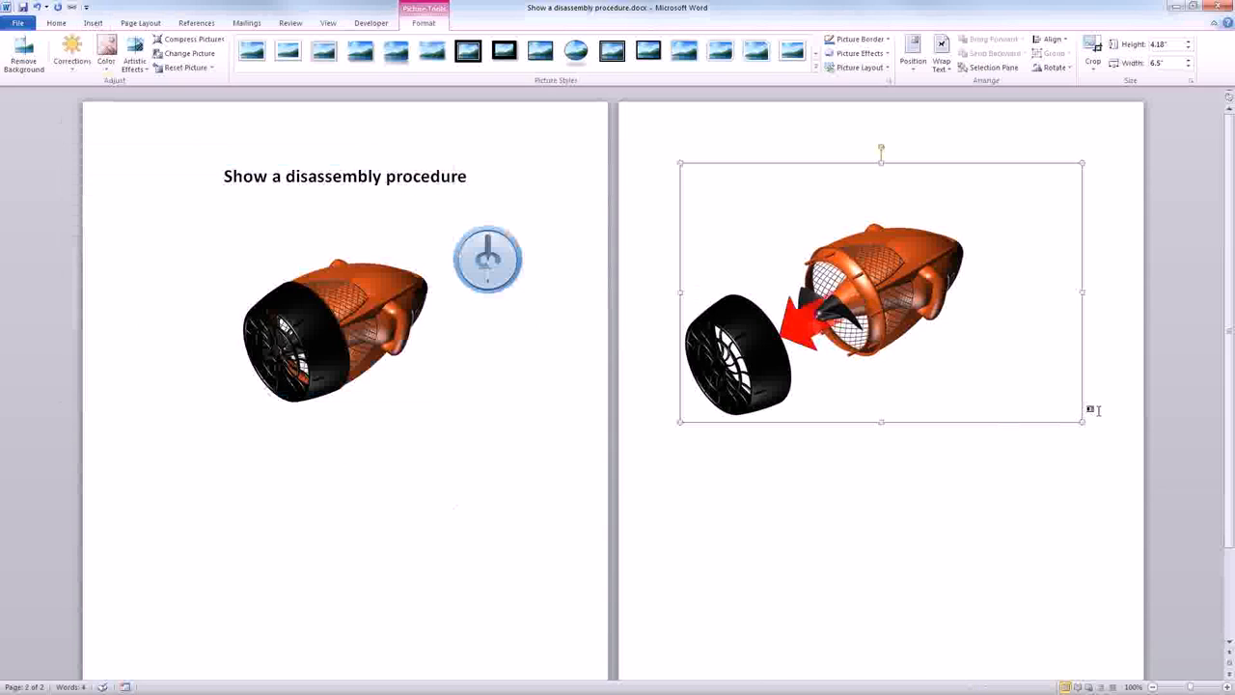
{"action": "left_click", "coordinate": [1093, 410]}
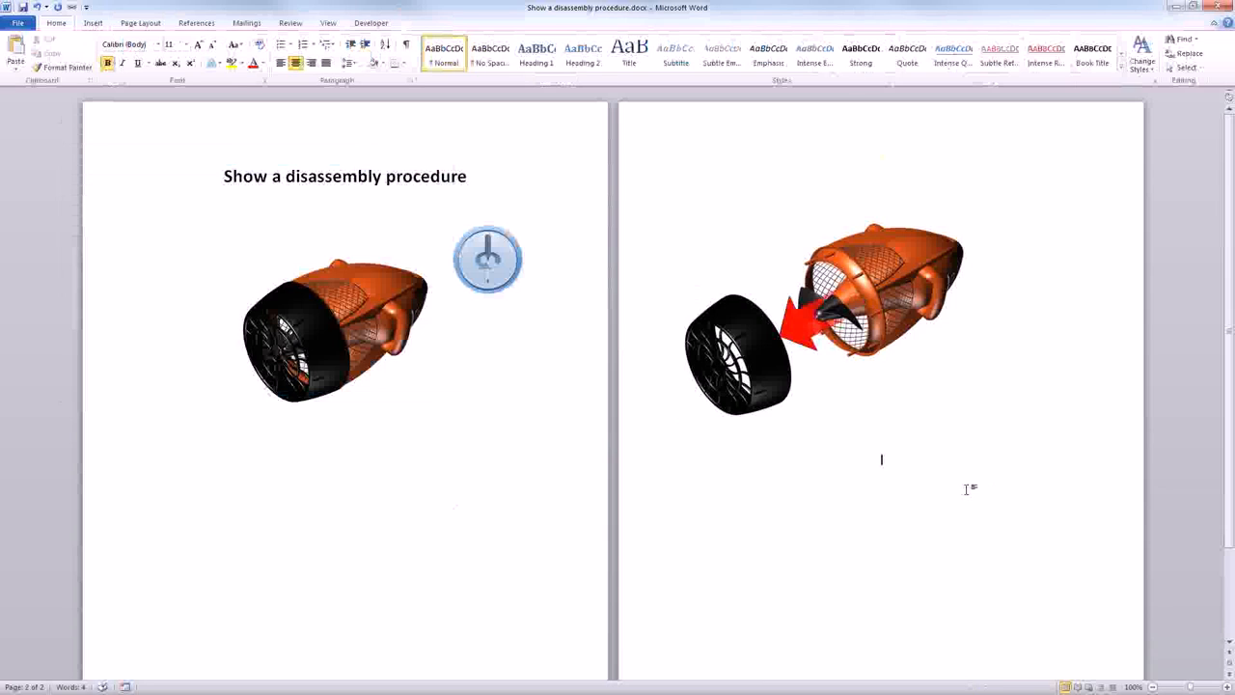
{"action": "scroll", "coordinate": [968, 484], "scroll_direction": "down", "scroll_amount": 2}
{"action": "scroll", "coordinate": [968, 484], "scroll_direction": "down", "scroll_amount": 1}
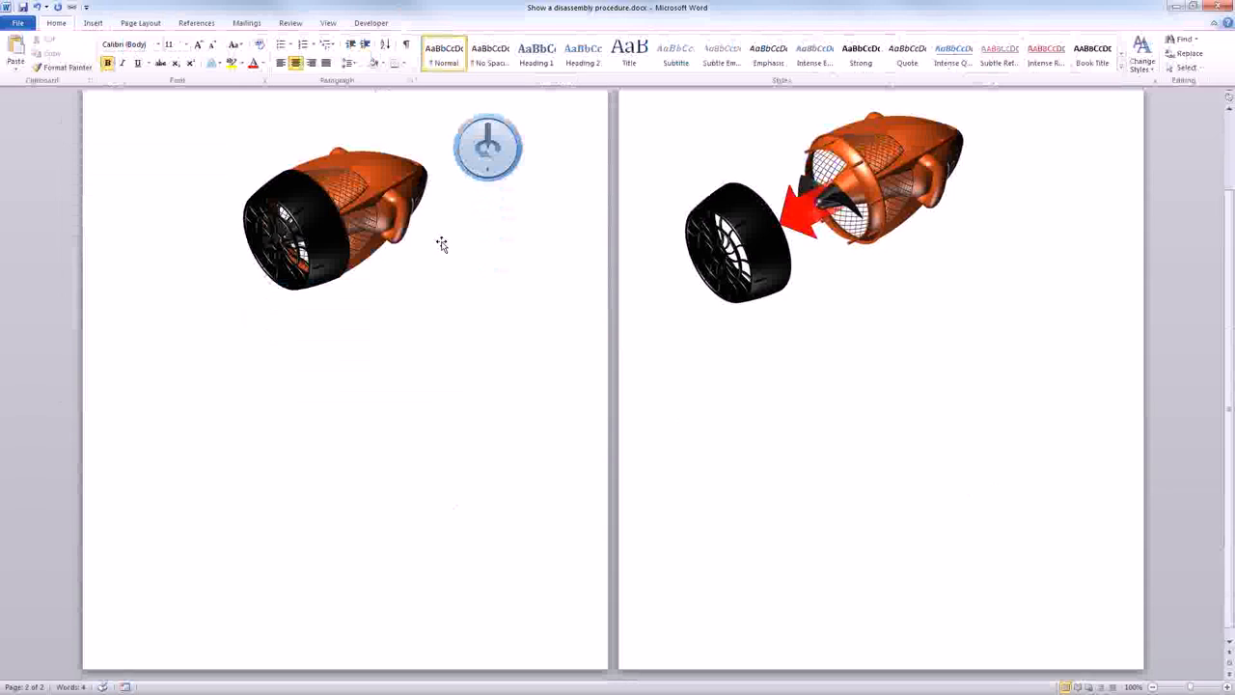
- Examine the ribbon customization options in Word for the Developer tab, leaving the settings as they are
{"action": "left_click", "coordinate": [369, 23]}
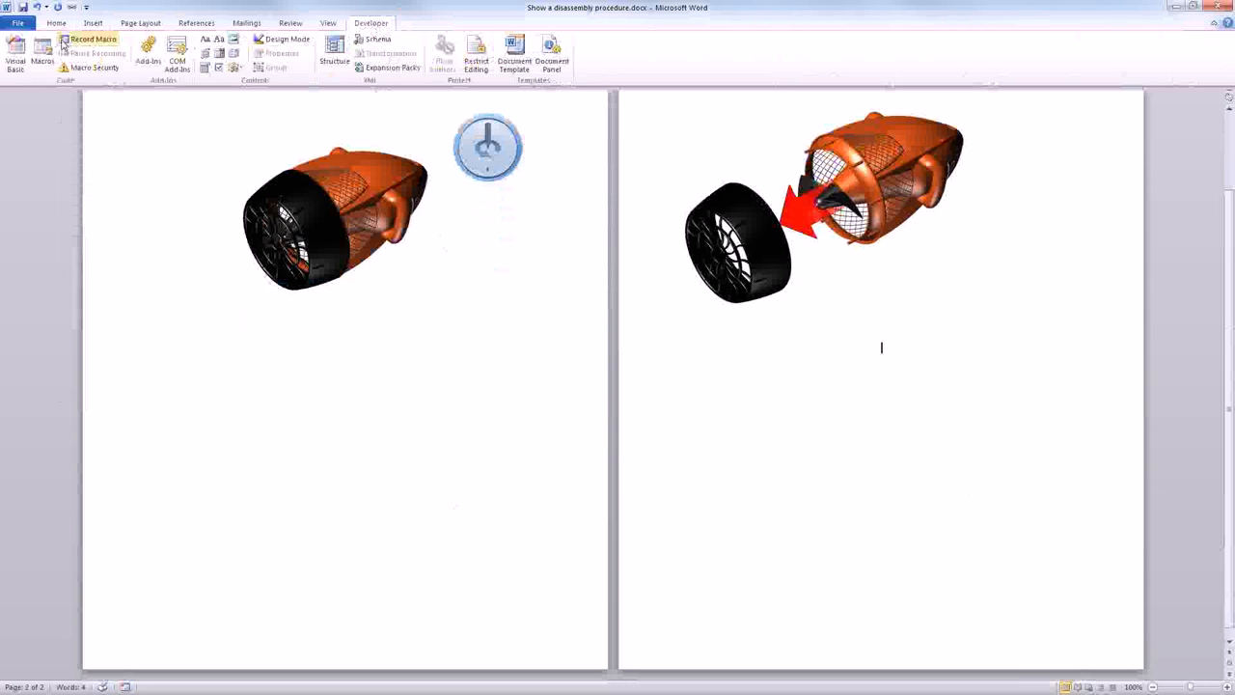
{"action": "left_click", "coordinate": [17, 23]}
{"action": "left_click", "coordinate": [29, 263]}
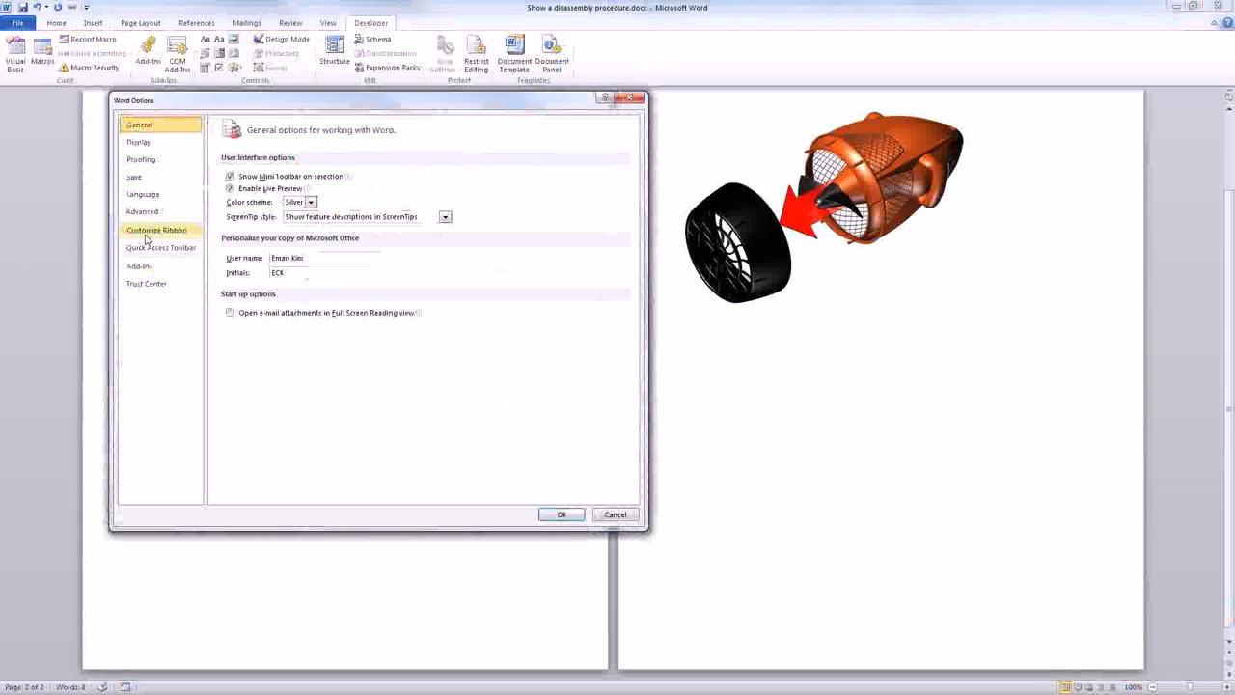
{"action": "left_click", "coordinate": [150, 230]}
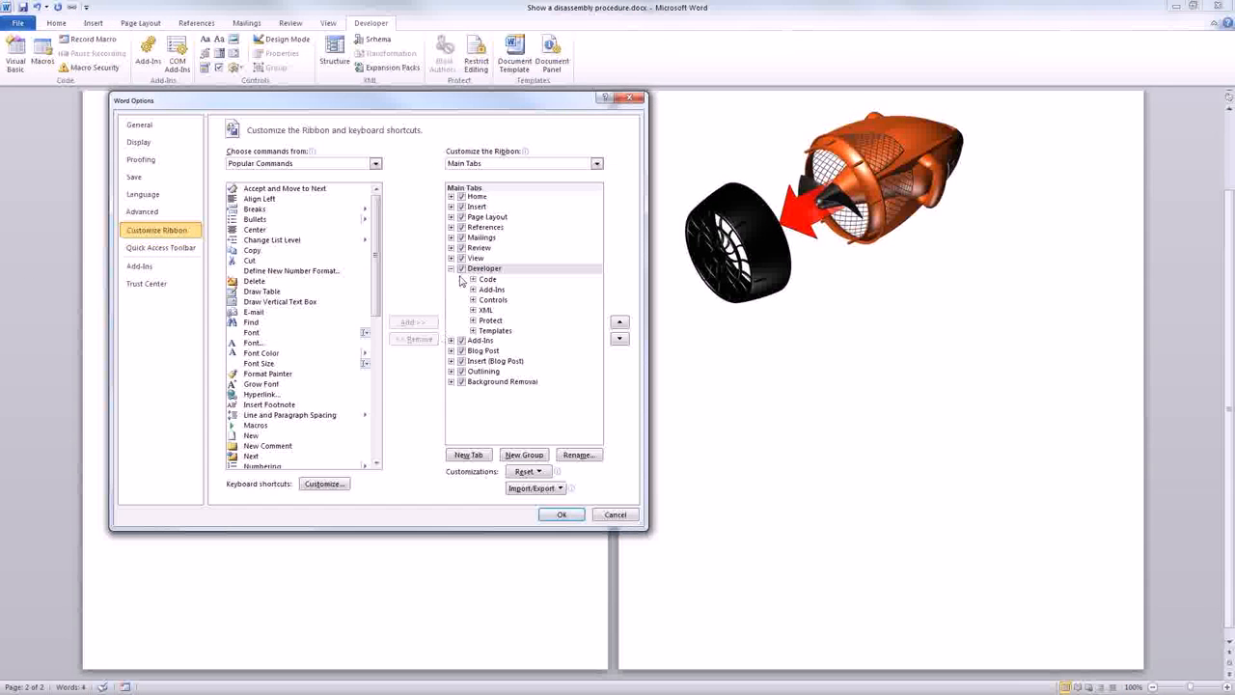
{"action": "left_click", "coordinate": [614, 515]}
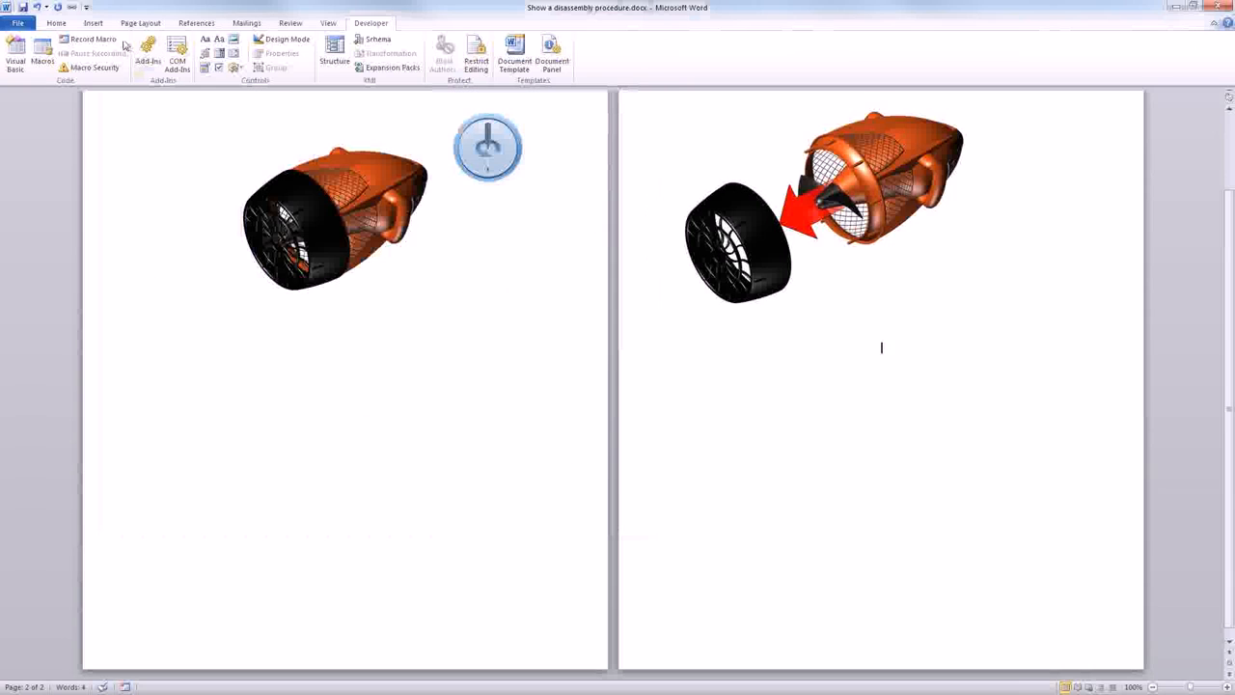
- Look through the list of additional ActiveX controls available for insertion, without inserting any
{"action": "left_click", "coordinate": [236, 67]}
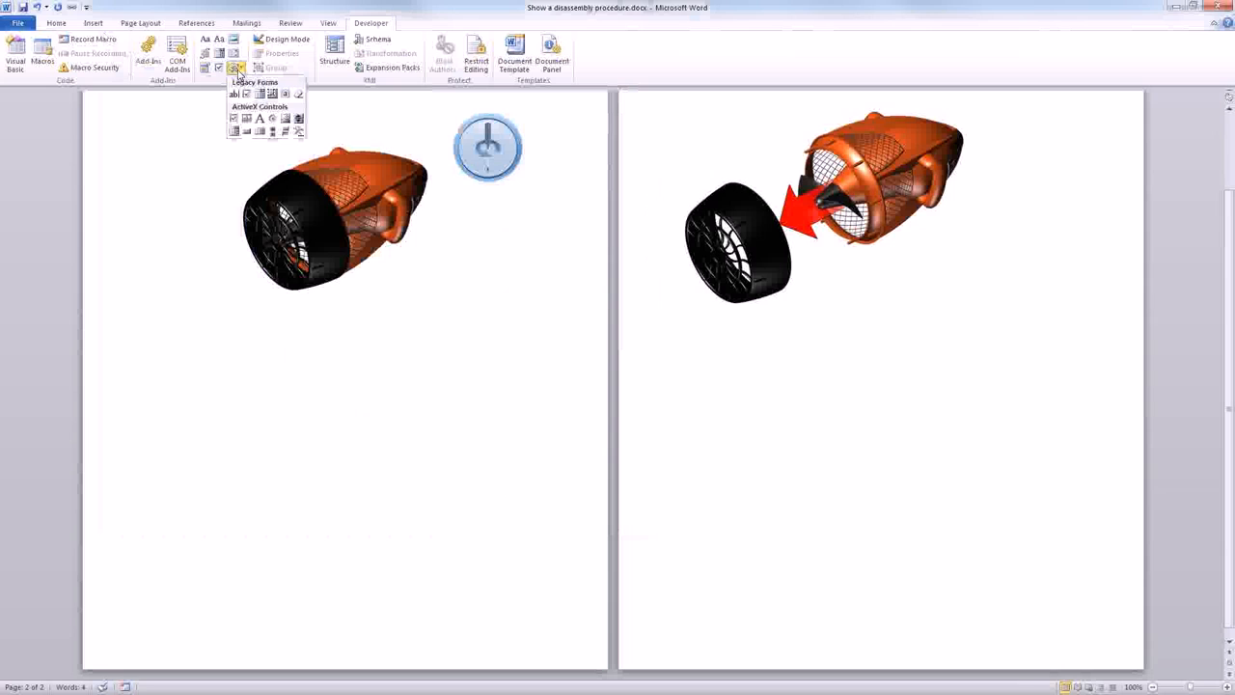
{"action": "left_click", "coordinate": [298, 131]}
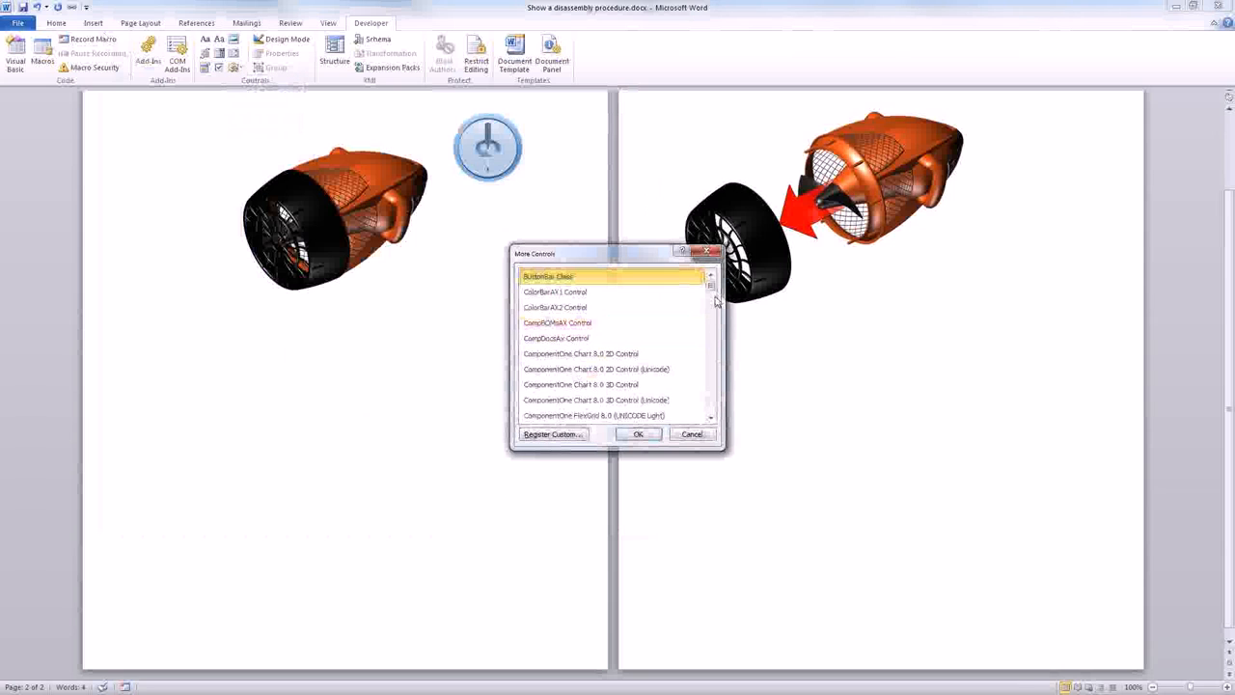
{"action": "left_click_drag", "start_coordinate": [710, 285], "coordinate": [712, 296]}
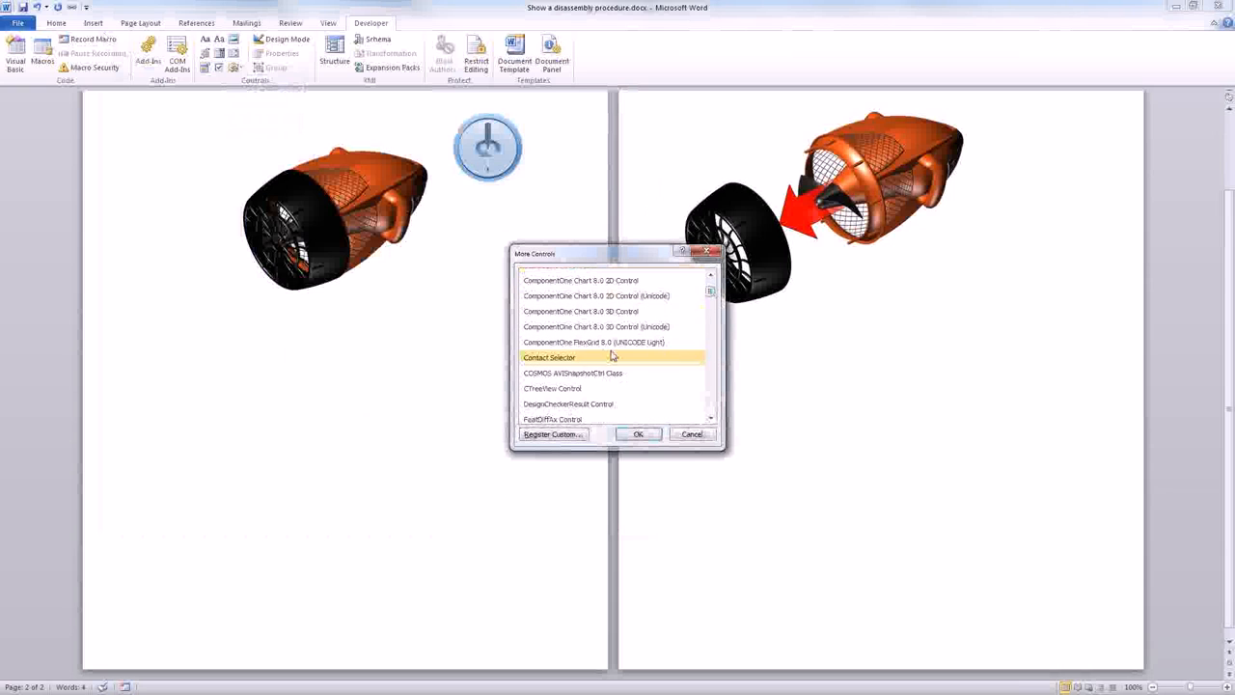
{"action": "left_click_drag", "start_coordinate": [710, 297], "coordinate": [711, 278]}
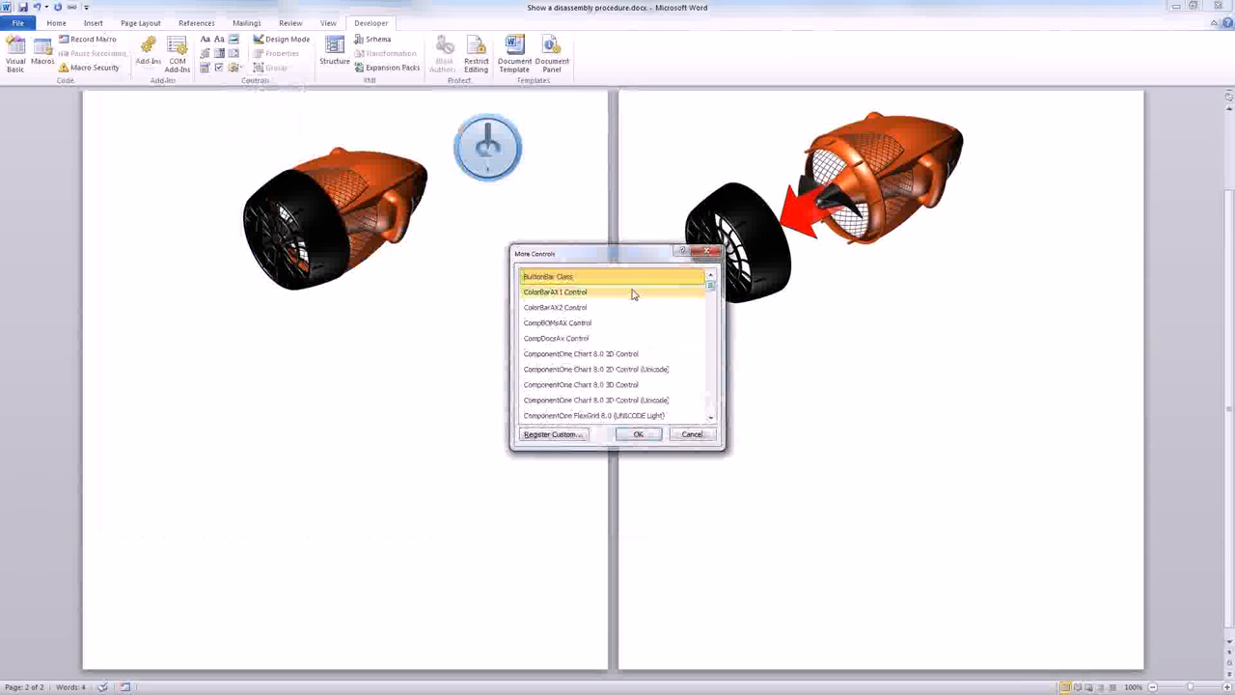
{"action": "left_click", "coordinate": [691, 434]}
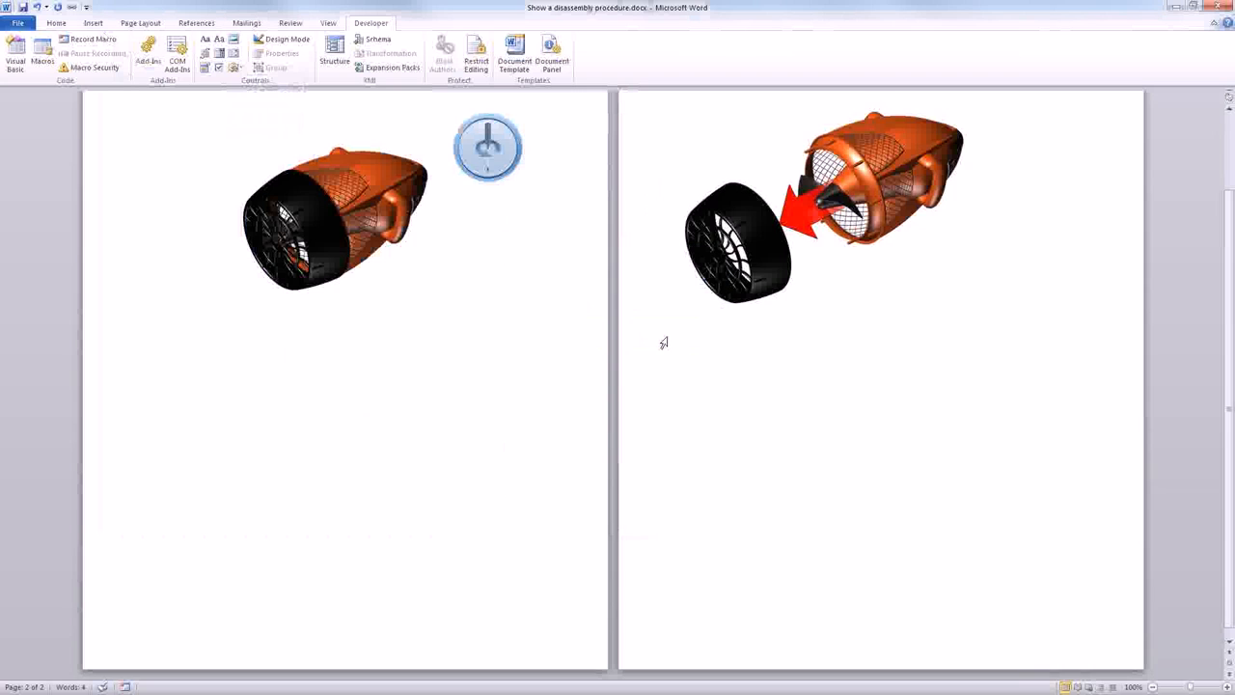